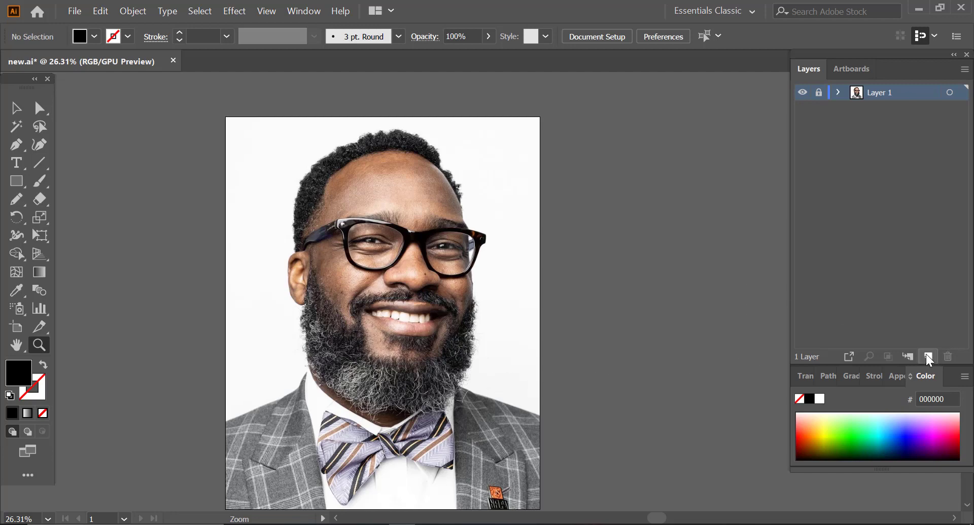
# Step: Add a new layer above the photo and trace the hair just above the ear in black with the Pencil tool
pyautogui.click(927, 357)
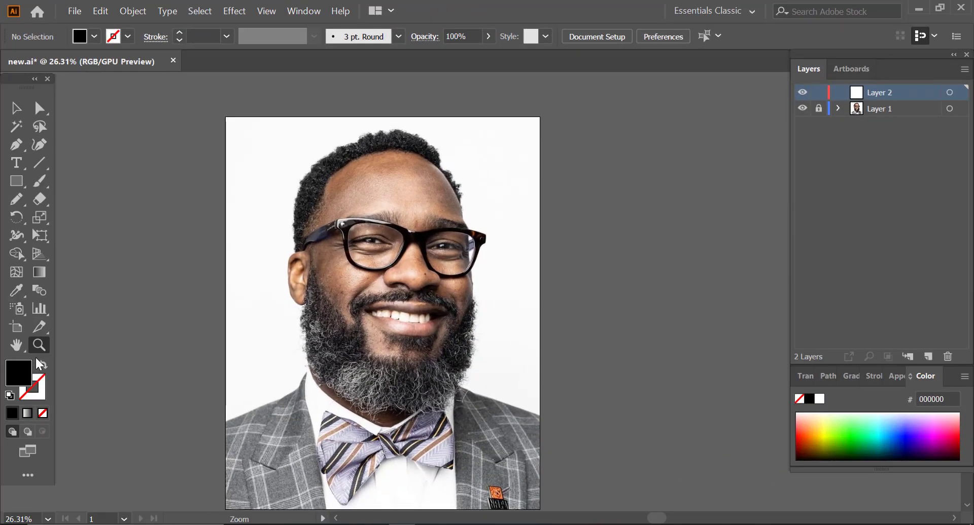
pyautogui.moveTo(346, 151); pyautogui.dragTo(133, 193)
pyautogui.click(17, 199)
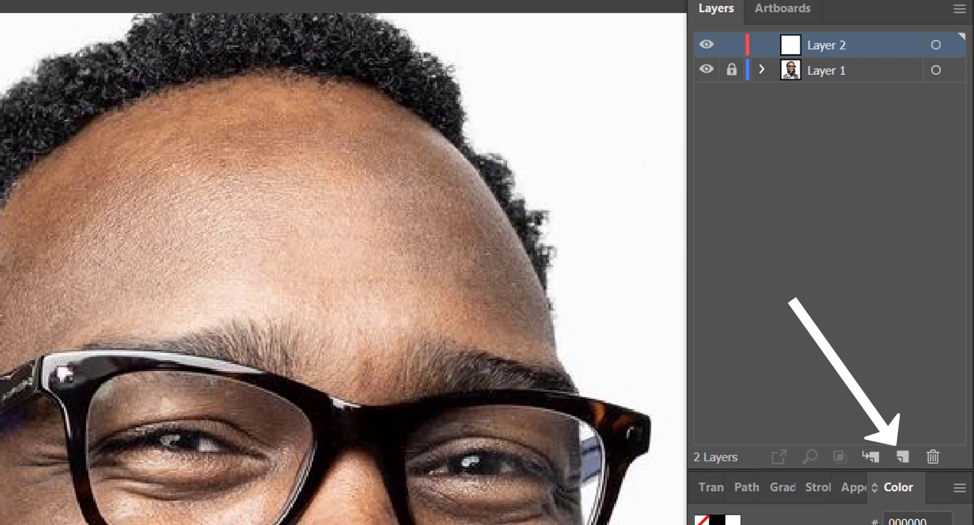
pyautogui.moveTo(158, 416)
pyautogui.mouseDown()
pyautogui.moveTo(192, 285)
pyautogui.moveTo(472, 204)
pyautogui.moveTo(522, 143)
pyautogui.moveTo(526, 118)
pyautogui.mouseUp()
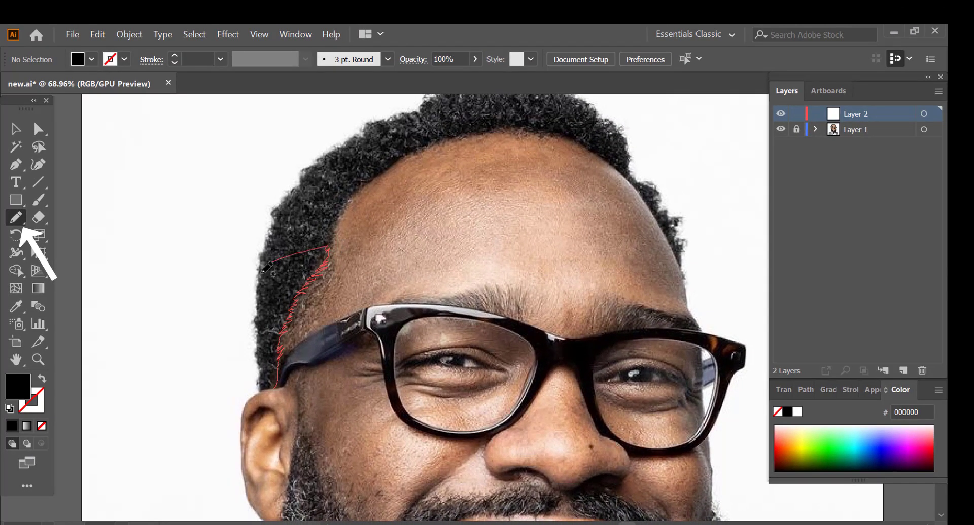
pyautogui.moveTo(255, 307); pyautogui.dragTo(255, 320)
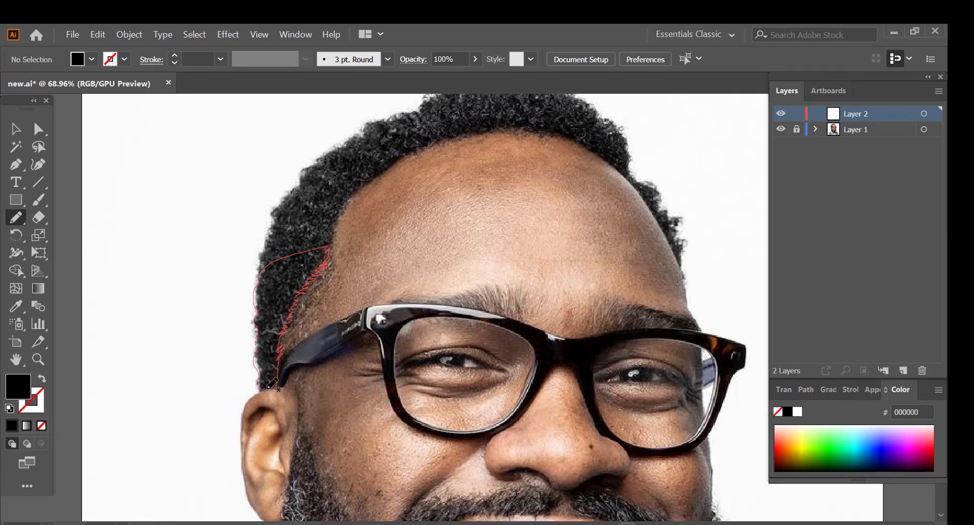
pyautogui.moveTo(277, 375); pyautogui.dragTo(277, 376)
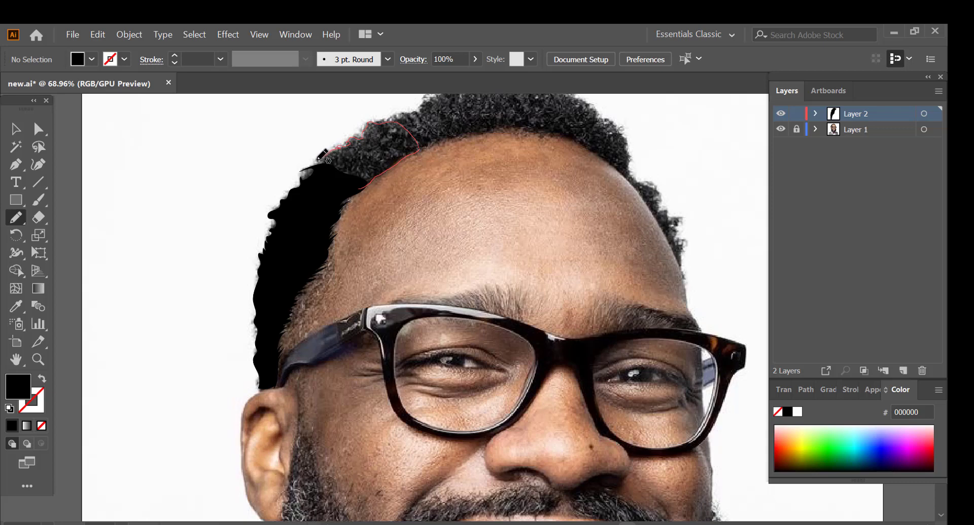
# Step: Extend the black hair shape along the hairline up towards the crown of the head
pyautogui.moveTo(353, 190); pyautogui.dragTo(362, 183)
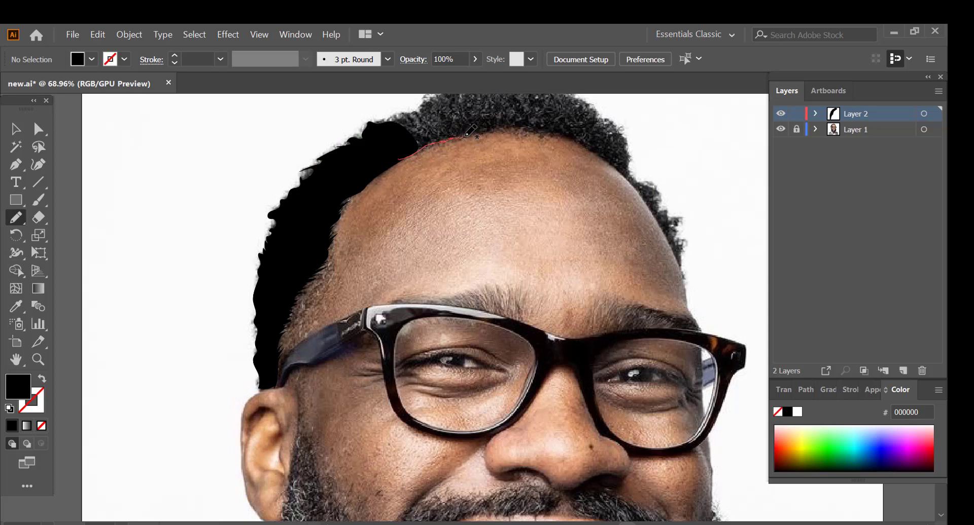
pyautogui.moveTo(466, 136)
pyautogui.mouseDown()
pyautogui.moveTo(416, 114)
pyautogui.moveTo(384, 125)
pyautogui.mouseUp()
pyautogui.click(781, 130)
pyautogui.click(781, 130)
pyautogui.scroll(3, 528, 276)
pyautogui.scroll(1, 529, 276)
pyautogui.scroll(-1, 345, 232)
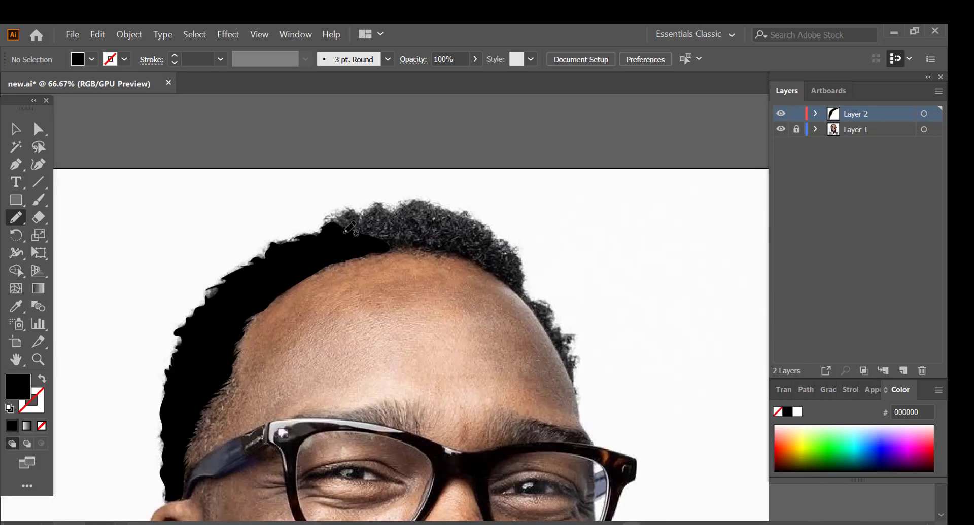
# Step: Trace the remaining hair across the crown and down the other side of the forehead in black
pyautogui.moveTo(375, 203)
pyautogui.mouseDown()
pyautogui.moveTo(397, 202)
pyautogui.moveTo(425, 247)
pyautogui.mouseUp()
pyautogui.moveTo(405, 201); pyautogui.dragTo(458, 212)
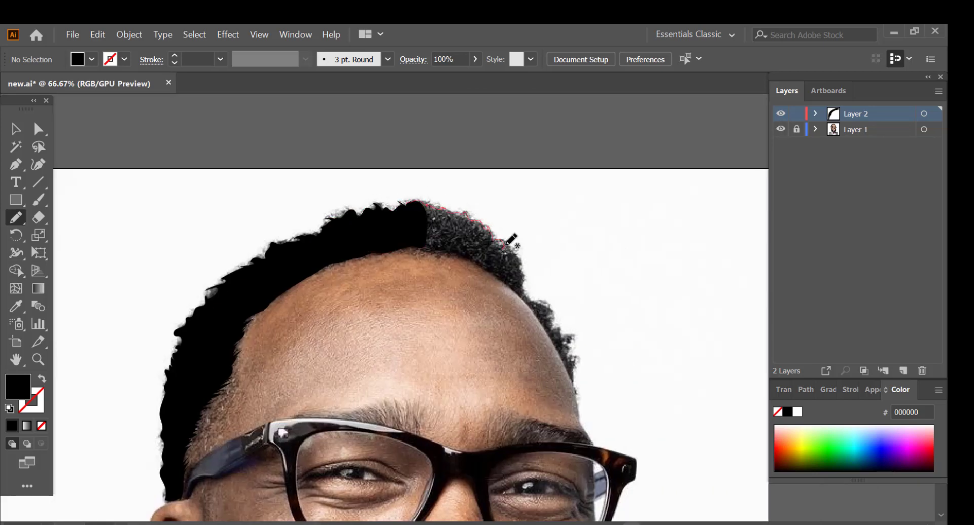
pyautogui.moveTo(507, 245)
pyautogui.mouseDown()
pyautogui.moveTo(528, 298)
pyautogui.moveTo(414, 213)
pyautogui.mouseUp()
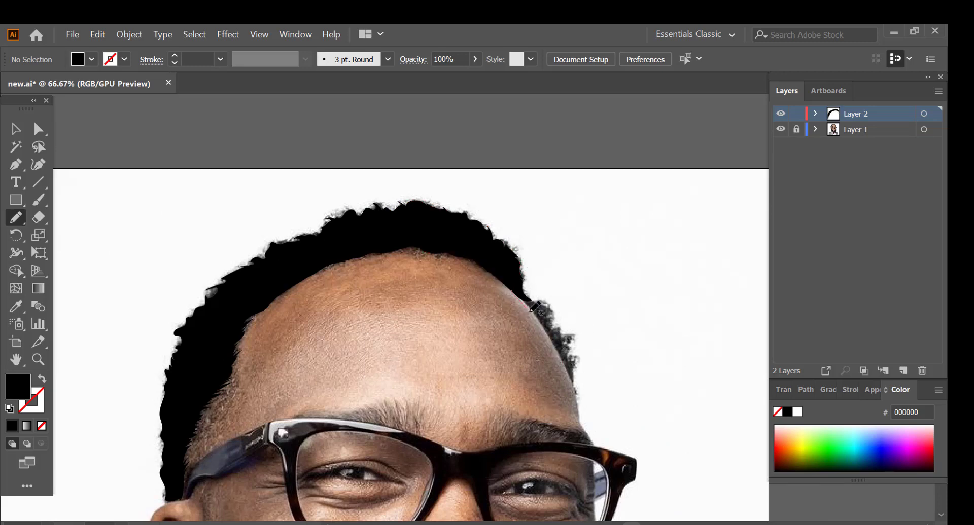
pyautogui.moveTo(553, 341)
pyautogui.mouseDown()
pyautogui.moveTo(574, 345)
pyautogui.moveTo(513, 288)
pyautogui.mouseUp()
# Step: Trace the sideburn and upper cheek beard beside the ear with spiky black pencil shapes
pyautogui.hotkey('ctrl', 'space')
pyautogui.moveTo(456, 428)
pyautogui.mouseDown()
pyautogui.moveTo(413, 428)
pyautogui.moveTo(441, 201)
pyautogui.mouseUp()
pyautogui.moveTo(203, 193); pyautogui.dragTo(238, 193)
pyautogui.press('n')
pyautogui.moveTo(242, 136)
pyautogui.mouseDown()
pyautogui.moveTo(282, 289)
pyautogui.moveTo(311, 326)
pyautogui.moveTo(231, 306)
pyautogui.mouseUp()
pyautogui.moveTo(246, 189); pyautogui.dragTo(240, 128)
# Step: Undo the last beard stroke, dim the photo on Layer 1, and make Layer 2 active again
pyautogui.moveTo(310, 350)
pyautogui.mouseDown()
pyautogui.moveTo(348, 375)
pyautogui.moveTo(375, 369)
pyautogui.moveTo(380, 338)
pyautogui.moveTo(399, 366)
pyautogui.mouseUp()
pyautogui.hotkey('ctrl', 'z')
pyautogui.doubleClick(862, 130)
pyautogui.click(107, 169)
pyautogui.click(120, 202)
pyautogui.click(862, 114)
# Step: Trace the beard from the cheek and mouth corner down to the jaw below the ear in black
pyautogui.moveTo(398, 366); pyautogui.dragTo(409, 404)
pyautogui.moveTo(442, 461); pyautogui.dragTo(441, 464)
pyautogui.scroll(-2, 233, 323)
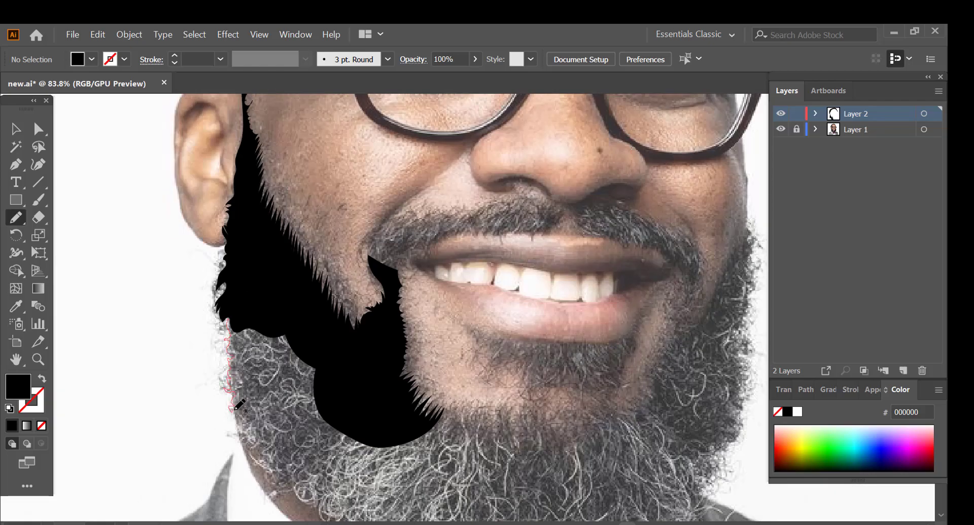
pyautogui.moveTo(271, 477); pyautogui.dragTo(379, 435)
pyautogui.scroll(-8, 379, 435)
pyautogui.scroll(6, 395, 386)
pyautogui.moveTo(418, 373)
pyautogui.mouseDown()
pyautogui.moveTo(471, 367)
pyautogui.moveTo(352, 464)
pyautogui.mouseUp()
# Step: Continue the black beard shape under the chin and up the opposite jaw with jagged hair edges
pyautogui.scroll(-1, 353, 464)
pyautogui.moveTo(429, 481)
pyautogui.mouseDown()
pyautogui.moveTo(457, 492)
pyautogui.moveTo(534, 414)
pyautogui.moveTo(563, 369)
pyautogui.moveTo(594, 358)
pyautogui.moveTo(616, 332)
pyautogui.mouseUp()
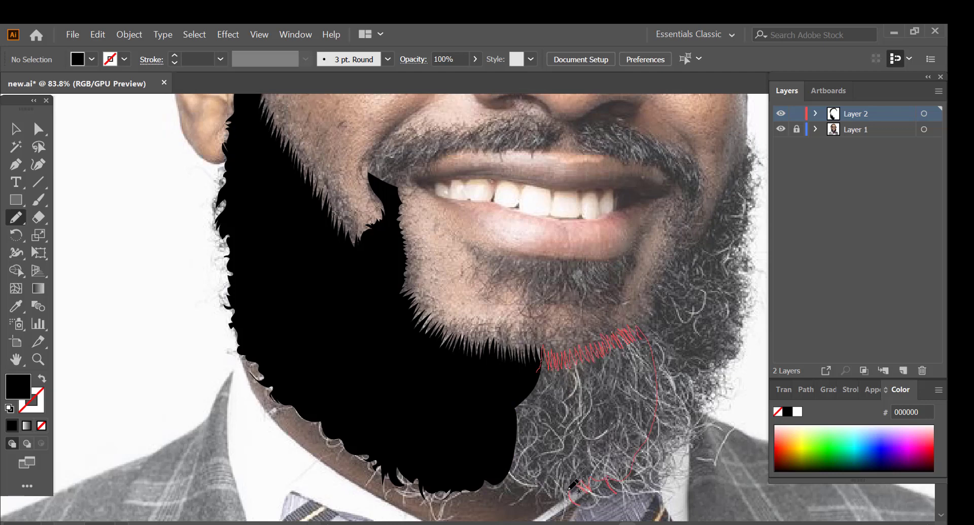
pyautogui.moveTo(526, 484); pyautogui.dragTo(522, 486)
pyautogui.moveTo(619, 476); pyautogui.dragTo(645, 475)
pyautogui.moveTo(690, 410)
pyautogui.mouseDown()
pyautogui.moveTo(717, 360)
pyautogui.moveTo(647, 347)
pyautogui.mouseUp()
pyautogui.moveTo(637, 337)
pyautogui.mouseDown()
pyautogui.moveTo(667, 271)
pyautogui.moveTo(720, 362)
pyautogui.mouseUp()
pyautogui.moveTo(714, 369); pyautogui.dragTo(740, 331)
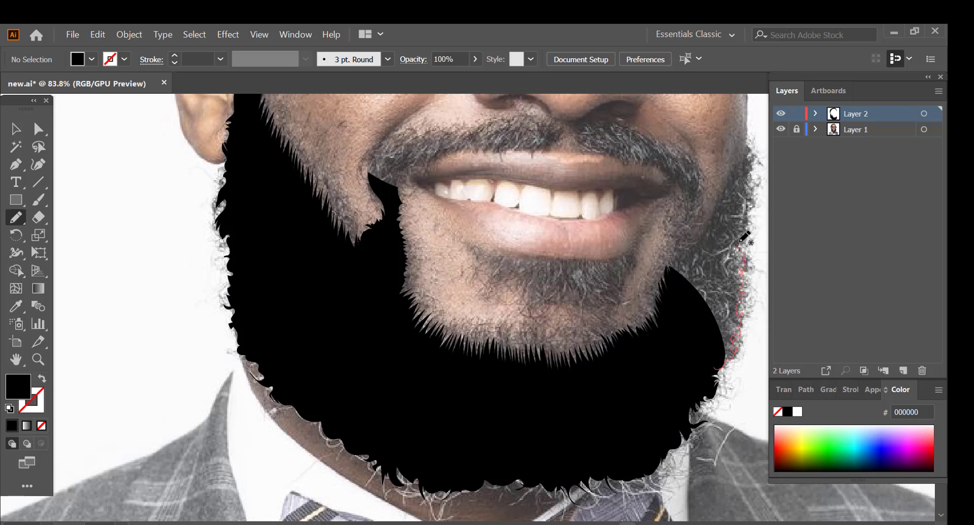
# Step: Complete the beard up the far cheek and join it to the mouth corner in black
pyautogui.moveTo(757, 156); pyautogui.dragTo(710, 240)
pyautogui.moveTo(711, 248); pyautogui.dragTo(702, 205)
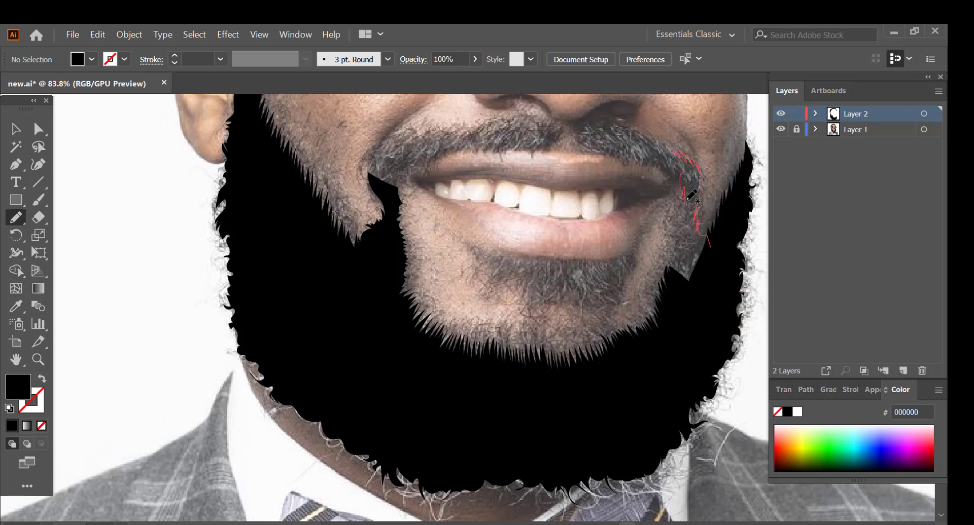
pyautogui.moveTo(675, 262); pyautogui.dragTo(675, 264)
# Step: Trace both halves of the moustache above the upper lip in black with spiky hair edges
pyautogui.moveTo(646, 165); pyautogui.dragTo(617, 129)
pyautogui.moveTo(635, 154)
pyautogui.mouseDown()
pyautogui.moveTo(602, 153)
pyautogui.moveTo(576, 133)
pyautogui.mouseUp()
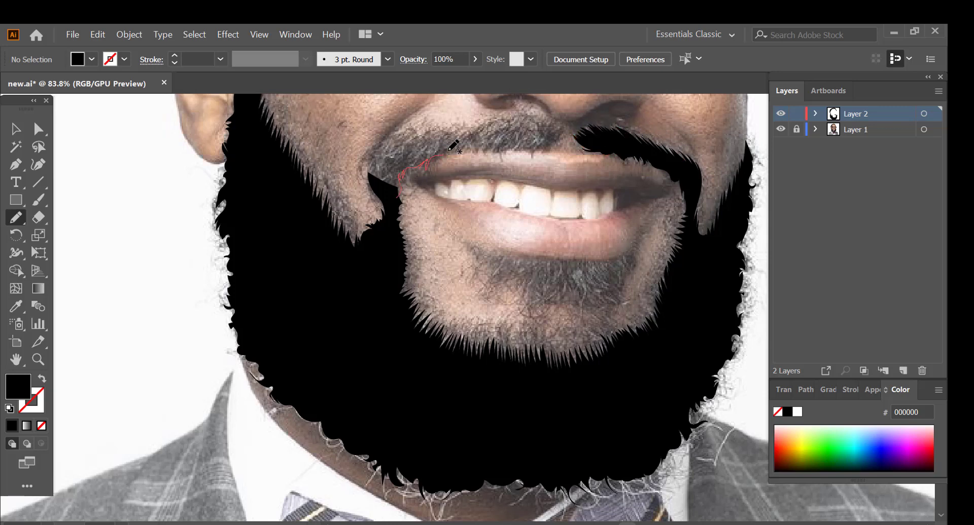
pyautogui.moveTo(369, 168); pyautogui.dragTo(476, 141)
pyautogui.moveTo(471, 148)
pyautogui.mouseDown()
pyautogui.moveTo(537, 151)
pyautogui.moveTo(564, 132)
pyautogui.moveTo(496, 131)
pyautogui.moveTo(469, 146)
pyautogui.mouseUp()
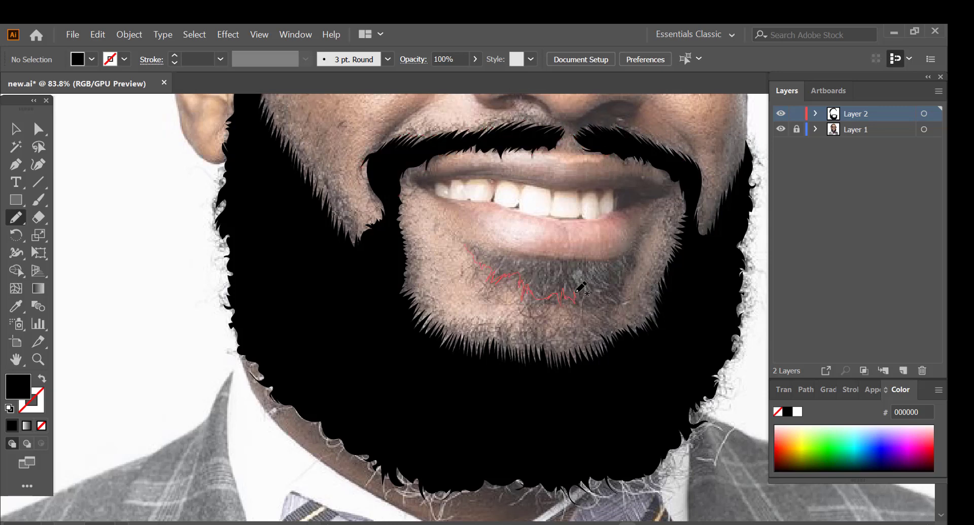
# Step: Trace the hair patch below the lower lip in black, and check the tracing with the photo layer hidden
pyautogui.moveTo(578, 289)
pyautogui.mouseDown()
pyautogui.moveTo(573, 258)
pyautogui.moveTo(461, 236)
pyautogui.mouseUp()
pyautogui.moveTo(651, 219)
pyautogui.mouseDown()
pyautogui.moveTo(626, 281)
pyautogui.moveTo(606, 302)
pyautogui.mouseUp()
pyautogui.hotkey('shift', 'e')
pyautogui.press('z')
pyautogui.moveTo(265, 330); pyautogui.dragTo(187, 330)
pyautogui.click(780, 129)
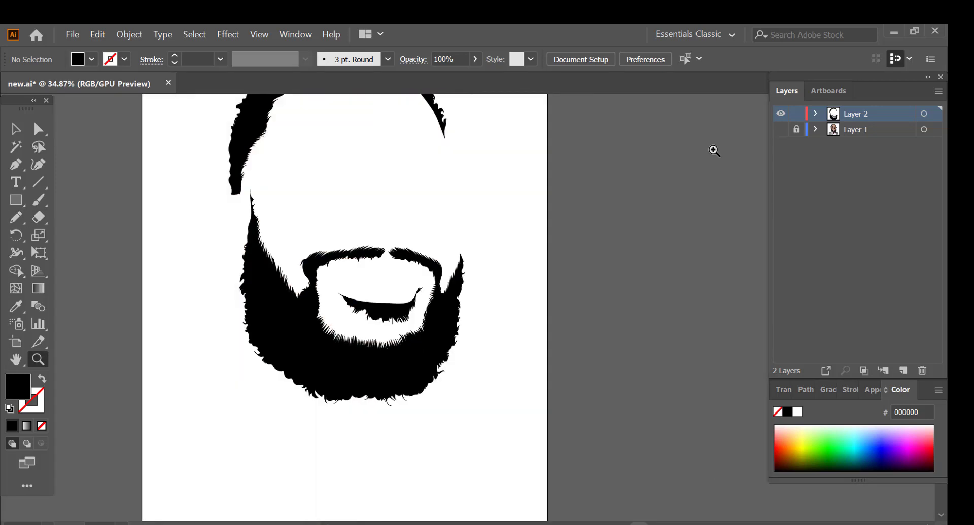
pyautogui.click(781, 129)
# Step: Trace the glasses' temple arm, hinge corner and lower rim of the left lens in black
pyautogui.moveTo(257, 133); pyautogui.dragTo(347, 136)
pyautogui.press('n')
pyautogui.moveTo(240, 304)
pyautogui.mouseDown()
pyautogui.moveTo(321, 250)
pyautogui.moveTo(363, 191)
pyautogui.mouseUp()
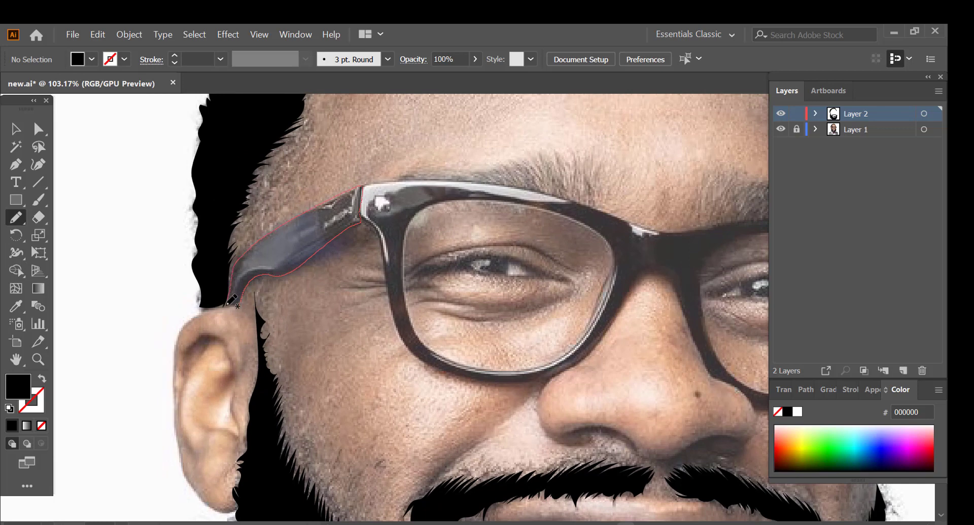
pyautogui.moveTo(227, 304); pyautogui.dragTo(228, 305)
pyautogui.moveTo(350, 225); pyautogui.dragTo(384, 265)
pyautogui.moveTo(408, 230); pyautogui.dragTo(361, 189)
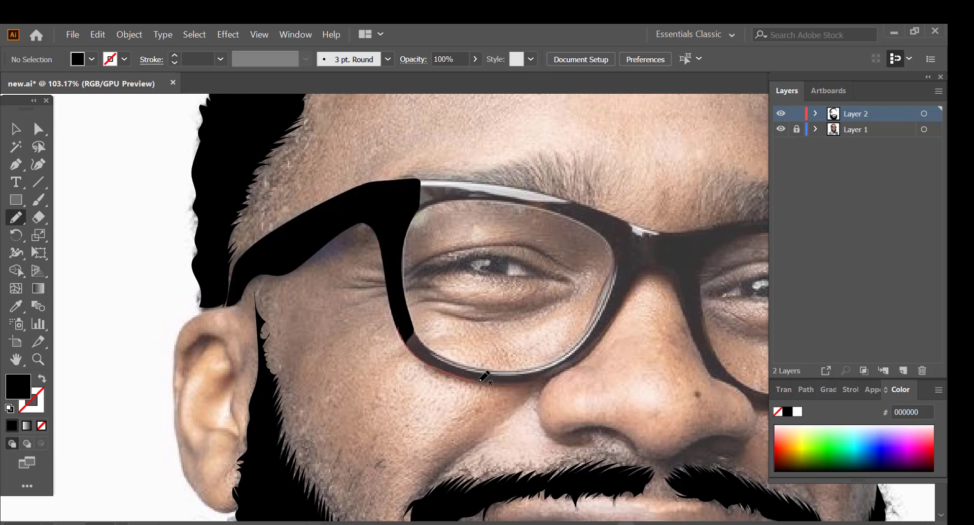
pyautogui.moveTo(484, 378)
pyautogui.mouseDown()
pyautogui.moveTo(548, 363)
pyautogui.moveTo(471, 366)
pyautogui.moveTo(410, 322)
pyautogui.moveTo(426, 345)
pyautogui.mouseUp()
# Step: Complete the left lens frame in black with its inner side and top bar up to the bridge
pyautogui.click(38, 217)
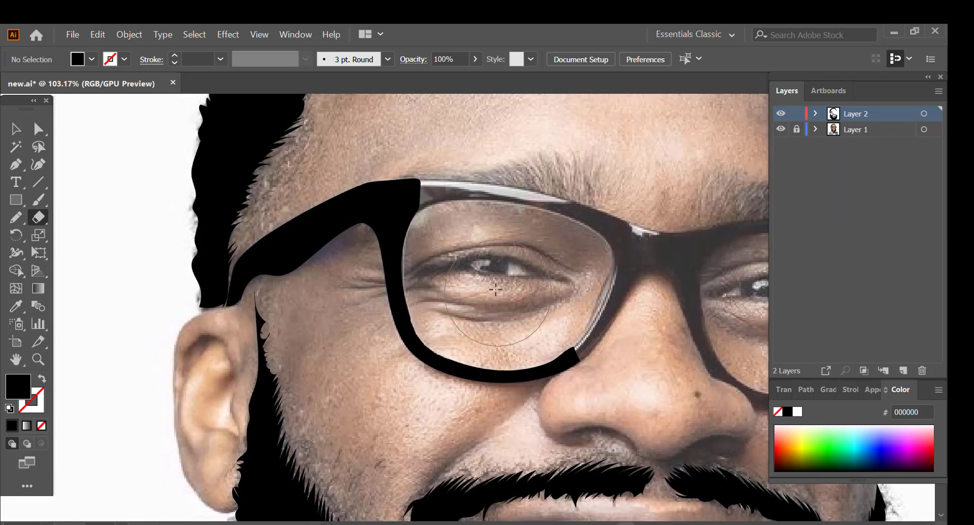
pyautogui.press('n')
pyautogui.moveTo(615, 262); pyautogui.dragTo(583, 356)
pyautogui.moveTo(402, 234); pyautogui.dragTo(454, 202)
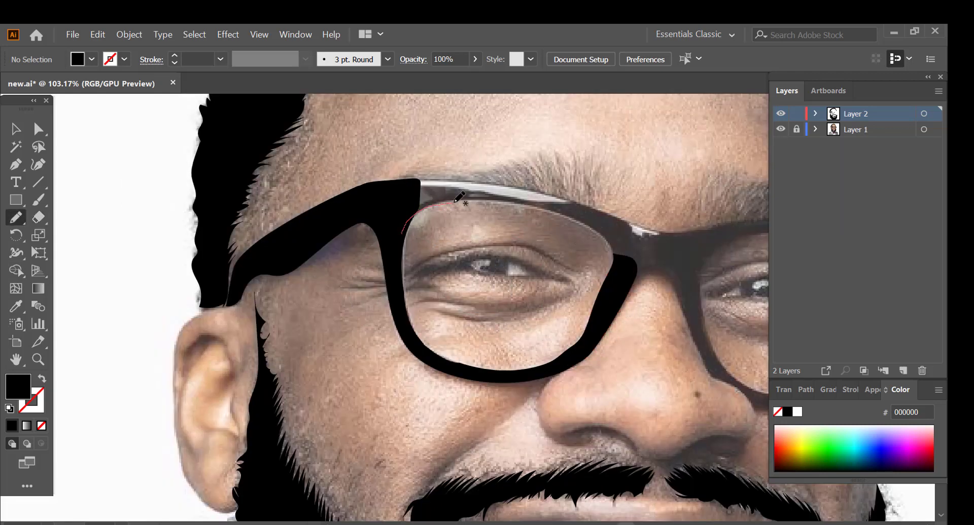
pyautogui.moveTo(616, 256)
pyautogui.mouseDown()
pyautogui.moveTo(580, 204)
pyautogui.moveTo(472, 180)
pyautogui.moveTo(400, 180)
pyautogui.mouseUp()
pyautogui.moveTo(615, 212)
pyautogui.mouseDown()
pyautogui.moveTo(689, 229)
pyautogui.moveTo(616, 256)
pyautogui.mouseUp()
pyautogui.hotkey('ctrl', 'z')
pyautogui.moveTo(595, 213)
pyautogui.mouseDown()
pyautogui.moveTo(694, 262)
pyautogui.moveTo(616, 258)
pyautogui.mouseUp()
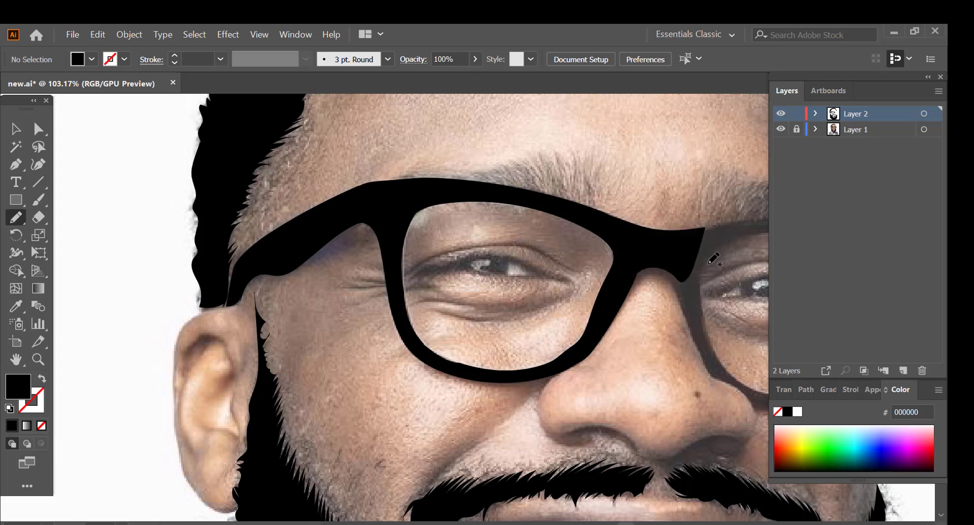
# Step: Trace the side and lower rim of the right lens in black, undoing the misplaced strokes
pyautogui.press('z')
pyautogui.moveTo(392, 220); pyautogui.dragTo(91, 223)
pyautogui.press('n')
pyautogui.moveTo(363, 271)
pyautogui.mouseDown()
pyautogui.moveTo(409, 371)
pyautogui.moveTo(444, 398)
pyautogui.moveTo(395, 323)
pyautogui.moveTo(406, 364)
pyautogui.mouseUp()
pyautogui.hotkey('ctrl', 'z')
pyautogui.hotkey('ctrl', 'z')
pyautogui.moveTo(411, 275)
pyautogui.mouseDown()
pyautogui.moveTo(428, 381)
pyautogui.moveTo(523, 415)
pyautogui.moveTo(550, 403)
pyautogui.moveTo(628, 287)
pyautogui.moveTo(590, 259)
pyautogui.moveTo(528, 401)
pyautogui.mouseUp()
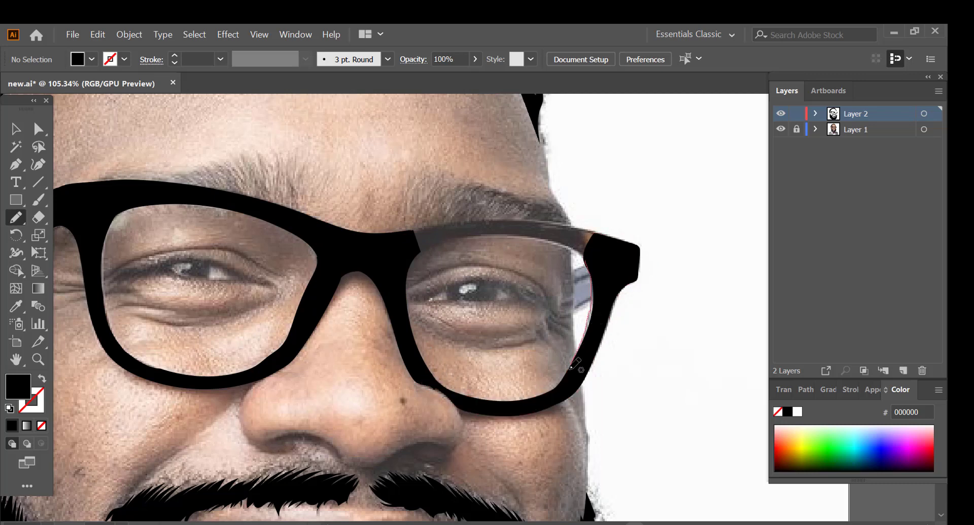
# Step: Close the right lens frame in black with its top bar and the short visible temple piece
pyautogui.moveTo(406, 265)
pyautogui.mouseDown()
pyautogui.moveTo(588, 251)
pyautogui.moveTo(457, 218)
pyautogui.moveTo(408, 237)
pyautogui.mouseUp()
pyautogui.moveTo(492, 218); pyautogui.dragTo(634, 249)
pyautogui.moveTo(586, 265)
pyautogui.mouseDown()
pyautogui.moveTo(573, 271)
pyautogui.moveTo(591, 299)
pyautogui.mouseUp()
# Step: Turn off image dimming for the photo on Layer 1, with the bow tie area in view
pyautogui.click(39, 359)
pyautogui.moveTo(396, 240)
pyautogui.mouseDown()
pyautogui.moveTo(285, 330)
pyautogui.moveTo(283, 166)
pyautogui.mouseUp()
pyautogui.moveTo(335, 230); pyautogui.dragTo(496, 231)
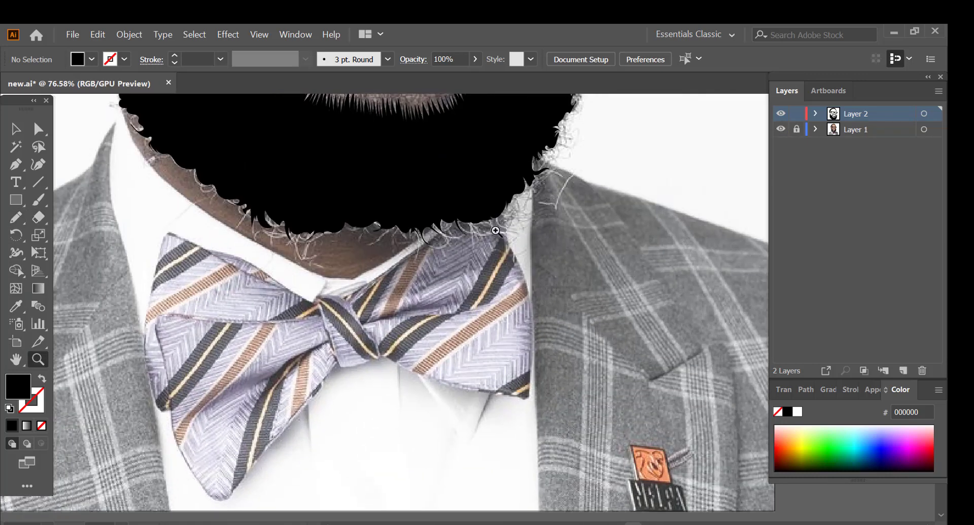
pyautogui.doubleClick(832, 130)
pyautogui.click(108, 173)
pyautogui.click(139, 215)
# Step: Sample the bow tie's lilac, adjust the fill colour to #A09DBA, and add a new layer above the photo
pyautogui.click(15, 306)
pyautogui.click(215, 371)
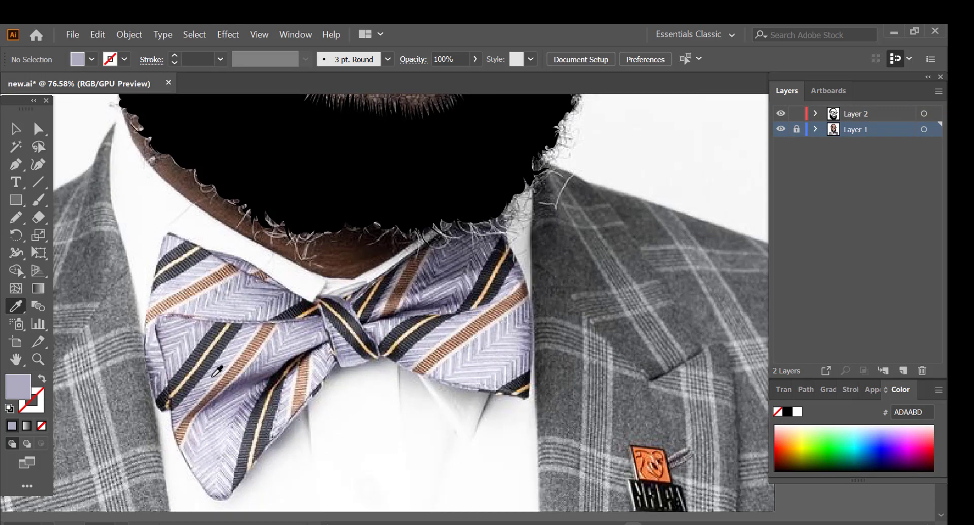
pyautogui.doubleClick(18, 387)
pyautogui.click(46, 128)
pyautogui.click(367, 83)
pyautogui.hotkey('ctrl', 'l')
# Step: Trace the whole bow tie, both wings and the centre knot, as flat lilac shapes
pyautogui.press('n')
pyautogui.moveTo(196, 238)
pyautogui.mouseDown()
pyautogui.moveTo(157, 288)
pyautogui.moveTo(241, 284)
pyautogui.moveTo(250, 262)
pyautogui.moveTo(203, 388)
pyautogui.mouseUp()
pyautogui.moveTo(168, 414)
pyautogui.mouseDown()
pyautogui.moveTo(278, 437)
pyautogui.moveTo(306, 330)
pyautogui.mouseUp()
pyautogui.moveTo(331, 357); pyautogui.dragTo(505, 397)
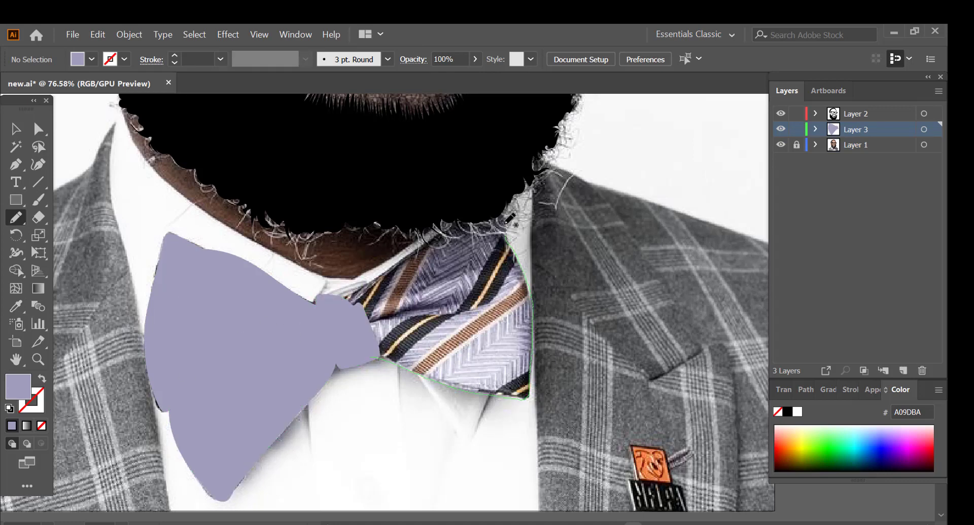
pyautogui.moveTo(505, 223)
pyautogui.mouseDown()
pyautogui.moveTo(355, 291)
pyautogui.moveTo(375, 357)
pyautogui.mouseUp()
pyautogui.moveTo(353, 281); pyautogui.dragTo(334, 289)
# Step: Add a layer directly above Layer 1, sample the shirt's white (#FDFDFD), and begin tracing the collar
pyautogui.click(856, 145)
pyautogui.click(903, 371)
pyautogui.press('i')
pyautogui.click(172, 213)
pyautogui.press('n')
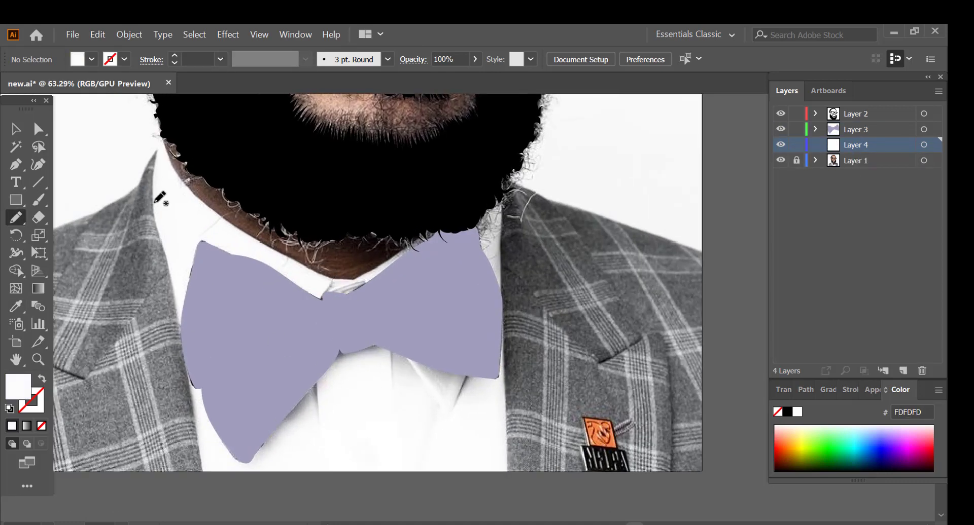
pyautogui.moveTo(156, 230)
pyautogui.mouseDown()
pyautogui.moveTo(163, 141)
pyautogui.moveTo(161, 215)
pyautogui.mouseUp()
# Step: Dim the photo on Layer 1 again and return to Layer 4
pyautogui.doubleClick(883, 161)
pyautogui.click(172, 168)
pyautogui.click(122, 204)
pyautogui.click(882, 145)
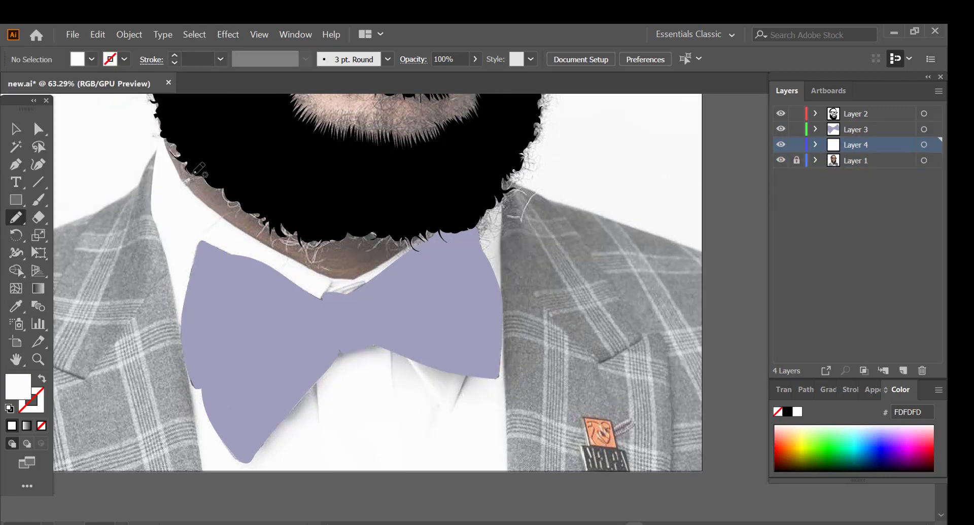
# Step: Trace the white collar and shirt front around and below the bow tie on Layer 4
pyautogui.moveTo(179, 175)
pyautogui.mouseDown()
pyautogui.moveTo(320, 317)
pyautogui.moveTo(257, 240)
pyautogui.moveTo(179, 176)
pyautogui.mouseUp()
pyautogui.scroll(-1, 412, 239)
pyautogui.scroll(2, 393, 268)
pyautogui.moveTo(330, 290); pyautogui.dragTo(437, 245)
pyautogui.moveTo(501, 294)
pyautogui.mouseDown()
pyautogui.moveTo(504, 211)
pyautogui.moveTo(502, 349)
pyautogui.moveTo(470, 234)
pyautogui.moveTo(503, 207)
pyautogui.mouseUp()
pyautogui.moveTo(179, 350)
pyautogui.mouseDown()
pyautogui.moveTo(201, 467)
pyautogui.moveTo(182, 351)
pyautogui.mouseUp()
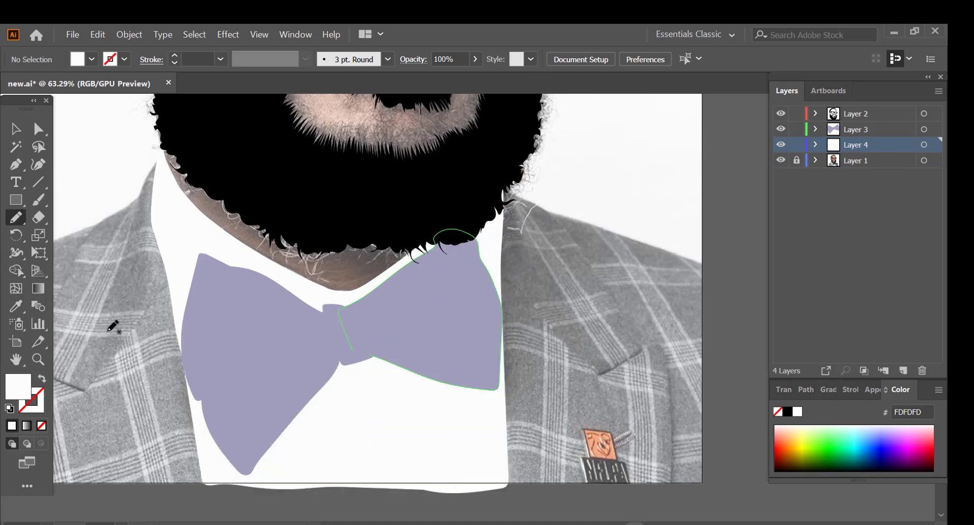
# Step: Sample the jacket's grey (#616264) and trace the left half of the jacket on Layer 5
pyautogui.scroll(-2, 113, 327)
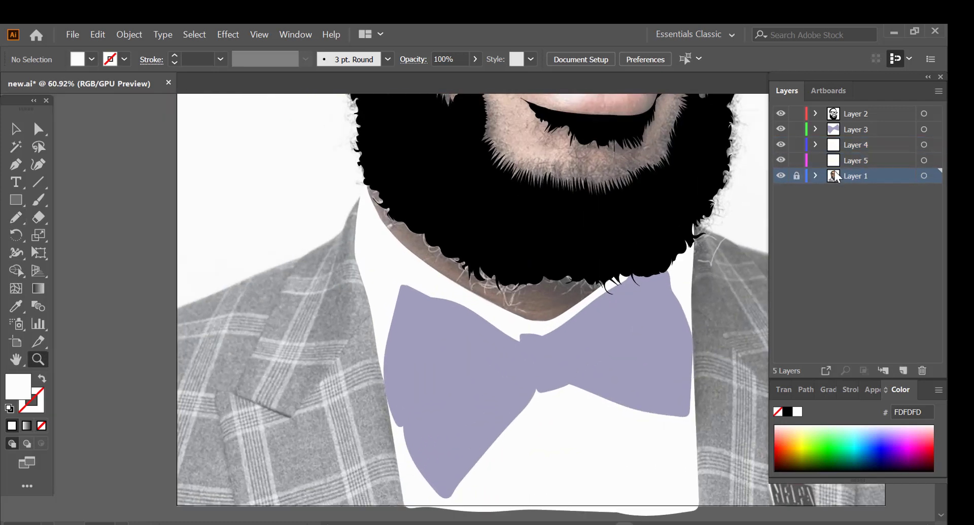
pyautogui.press('i')
pyautogui.click(320, 327)
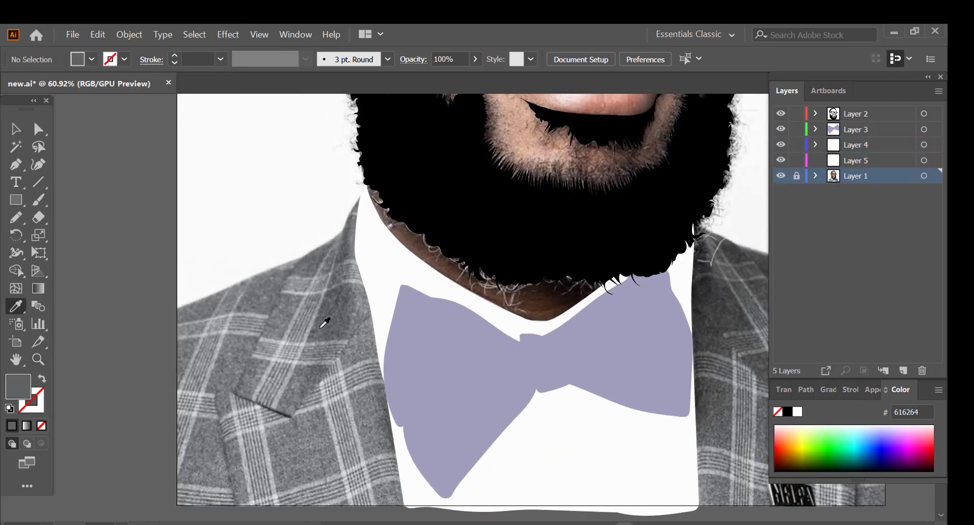
pyautogui.press('n')
pyautogui.moveTo(336, 238)
pyautogui.mouseDown()
pyautogui.moveTo(308, 506)
pyautogui.moveTo(173, 312)
pyautogui.mouseUp()
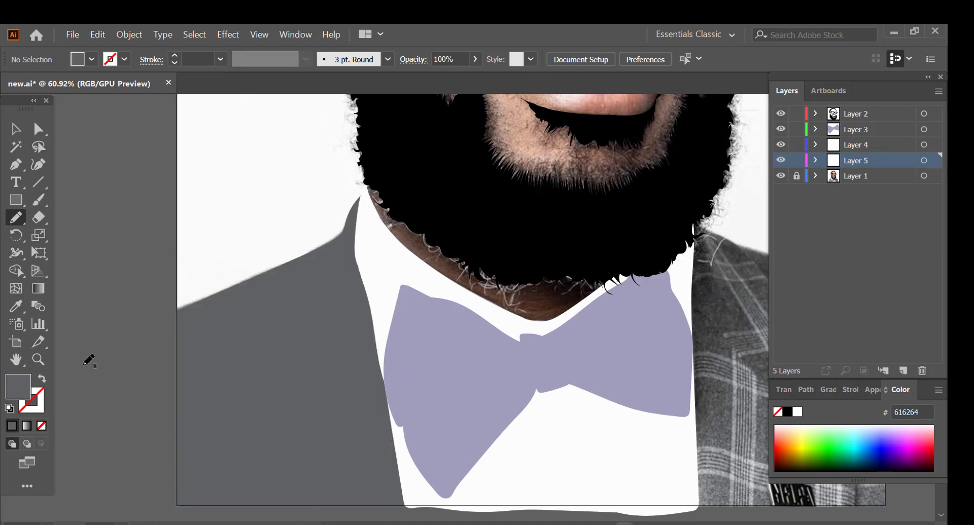
# Step: Trace the right half of the jacket in the same grey on Layer 5
pyautogui.hscroll(5, 87, 362)
pyautogui.moveTo(384, 225)
pyautogui.mouseDown()
pyautogui.moveTo(576, 292)
pyautogui.moveTo(387, 327)
pyautogui.mouseUp()
pyautogui.moveTo(349, 413)
pyautogui.mouseDown()
pyautogui.moveTo(457, 505)
pyautogui.moveTo(582, 380)
pyautogui.mouseUp()
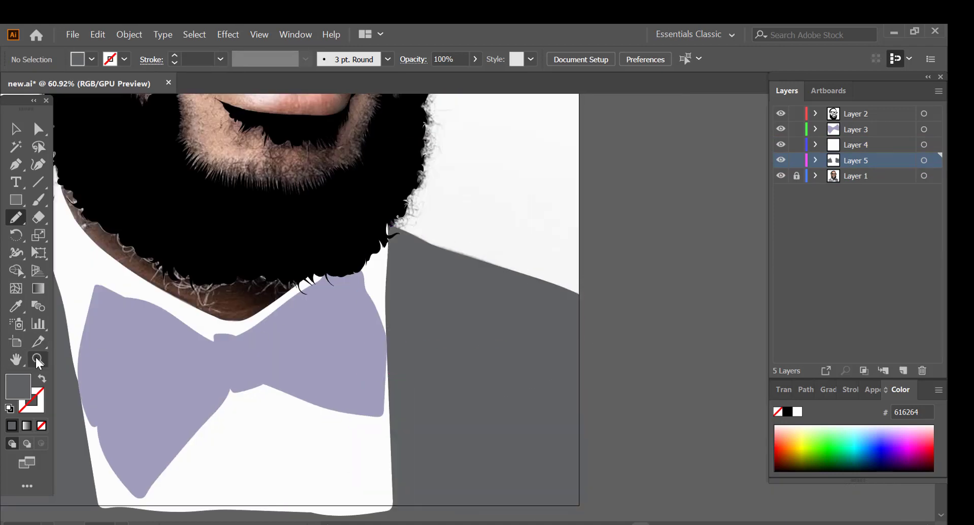
# Step: Undo the grey stroke on the eye, make Layer 2 active, and sample black from the glasses frame
pyautogui.click(38, 360)
pyautogui.moveTo(378, 411); pyautogui.dragTo(304, 411)
pyautogui.moveTo(341, 291); pyautogui.dragTo(416, 291)
pyautogui.click(16, 218)
pyautogui.moveTo(204, 258); pyautogui.dragTo(280, 247)
pyautogui.hotkey('ctrl', 'z')
pyautogui.click(872, 114)
pyautogui.press('i')
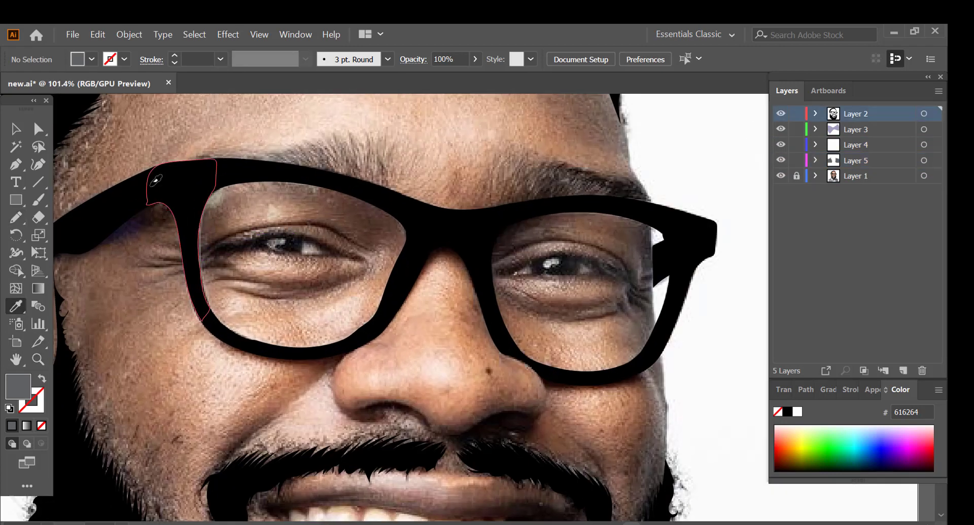
pyautogui.click(190, 208)
# Step: Trace the dark lash line and opening of both eyes in black inside the glasses
pyautogui.press('n')
pyautogui.moveTo(205, 256); pyautogui.dragTo(263, 235)
pyautogui.moveTo(367, 254); pyautogui.dragTo(308, 248)
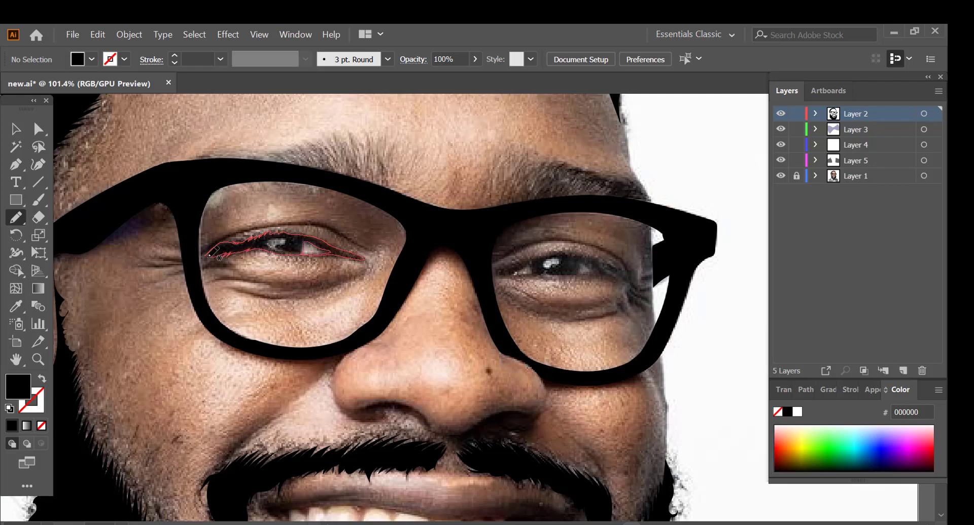
pyautogui.moveTo(209, 255); pyautogui.dragTo(207, 256)
pyautogui.moveTo(510, 275); pyautogui.dragTo(523, 265)
pyautogui.moveTo(628, 278)
pyautogui.mouseDown()
pyautogui.moveTo(562, 252)
pyautogui.moveTo(510, 275)
pyautogui.mouseUp()
# Step: Fill the dark gaps between the teeth and both mouth corners with black shapes
pyautogui.press('z')
pyautogui.moveTo(361, 292); pyautogui.dragTo(169, 380)
pyautogui.moveTo(395, 472); pyautogui.dragTo(445, 361)
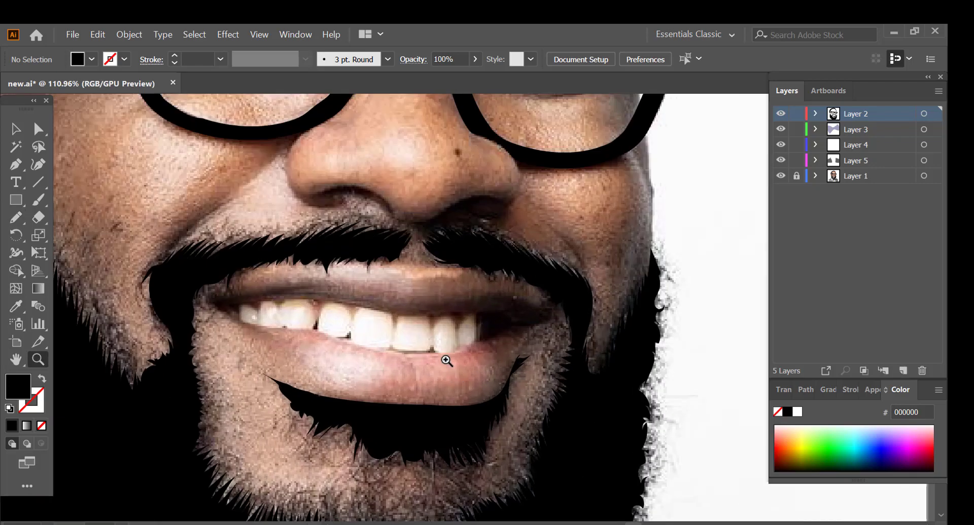
pyautogui.press('n')
pyautogui.moveTo(224, 308)
pyautogui.mouseDown()
pyautogui.moveTo(241, 311)
pyautogui.moveTo(214, 293)
pyautogui.moveTo(224, 308)
pyautogui.mouseUp()
pyautogui.moveTo(480, 342)
pyautogui.mouseDown()
pyautogui.moveTo(524, 334)
pyautogui.moveTo(487, 298)
pyautogui.moveTo(479, 342)
pyautogui.mouseUp()
pyautogui.press('z')
pyautogui.moveTo(361, 310)
pyautogui.mouseDown()
pyautogui.moveTo(253, 335)
pyautogui.moveTo(438, 296)
pyautogui.mouseUp()
pyautogui.click(438, 294)
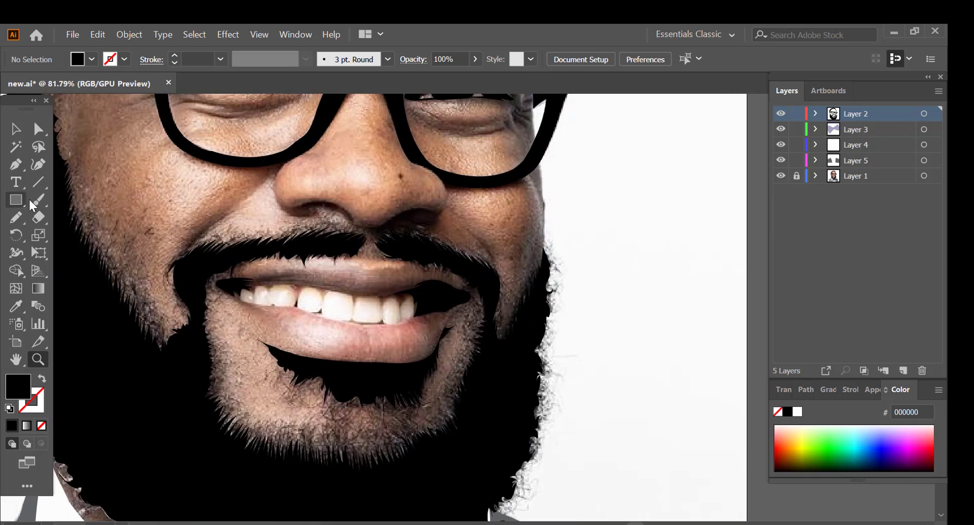
# Step: Outline the upper and lower edges of the teeth with a black calligraphic brush line at 0.5 pt
pyautogui.press('b')
pyautogui.click(387, 59)
pyautogui.click(348, 96)
pyautogui.moveTo(231, 294)
pyautogui.mouseDown()
pyautogui.moveTo(415, 316)
pyautogui.moveTo(278, 284)
pyautogui.moveTo(416, 290)
pyautogui.mouseUp()
pyautogui.click(781, 176)
pyautogui.click(780, 176)
pyautogui.press('v')
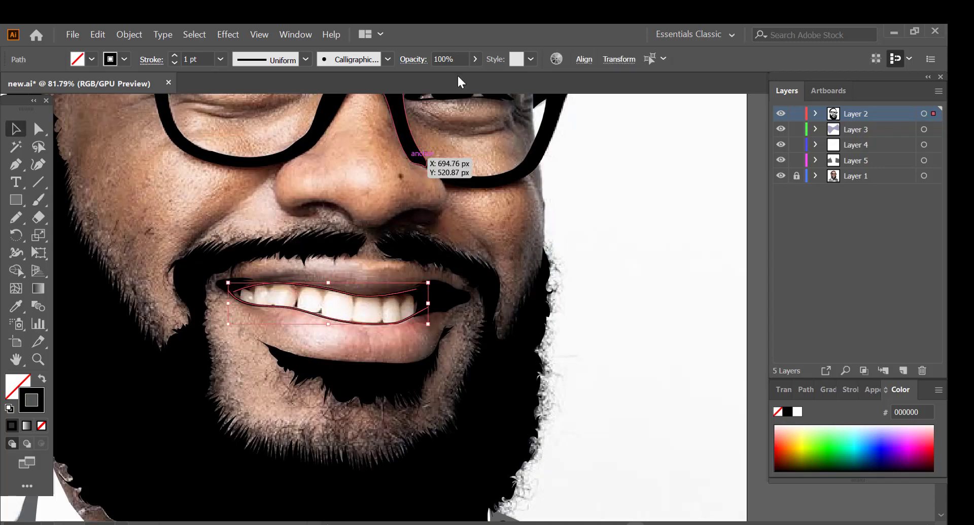
pyautogui.click(175, 63)
pyautogui.click(144, 230)
pyautogui.click(780, 176)
pyautogui.click(780, 176)
pyautogui.click(175, 56)
# Step: Trace the outer contour of the ear from the hair down to the beard with the 0.5 pt black brush
pyautogui.press('z')
pyautogui.moveTo(345, 305); pyautogui.dragTo(176, 183)
pyautogui.moveTo(170, 237); pyautogui.dragTo(309, 239)
pyautogui.press('b')
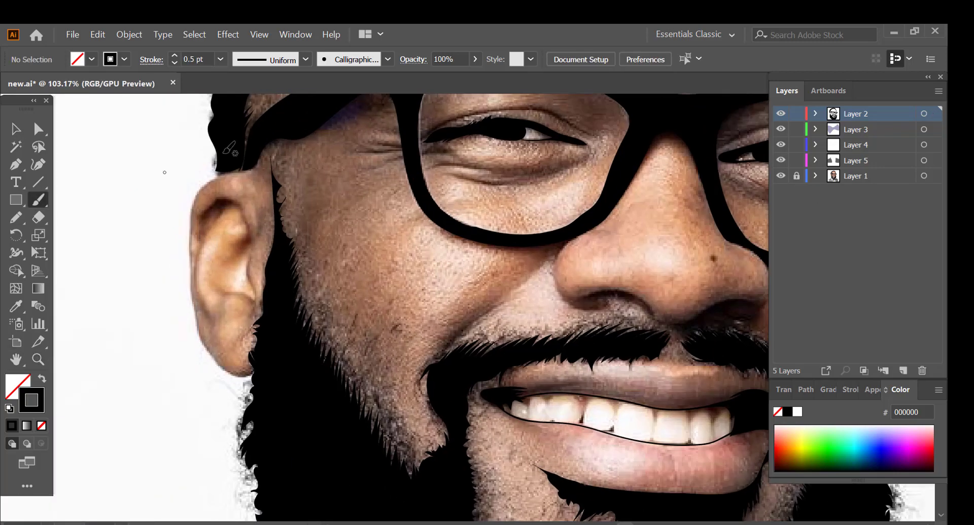
pyautogui.moveTo(218, 174)
pyautogui.mouseDown()
pyautogui.moveTo(191, 233)
pyautogui.moveTo(235, 373)
pyautogui.mouseUp()
pyautogui.hotkey('ctrl', 'z')
pyautogui.moveTo(219, 175); pyautogui.dragTo(194, 300)
pyautogui.hotkey('ctrl', 'z')
pyautogui.moveTo(218, 175)
pyautogui.mouseDown()
pyautogui.moveTo(193, 208)
pyautogui.moveTo(214, 360)
pyautogui.moveTo(250, 376)
pyautogui.mouseUp()
# Step: Trace the open side of the face from the hairline past the glasses to the beard with a thin black line
pyautogui.press('z')
pyautogui.moveTo(471, 327); pyautogui.dragTo(370, 322)
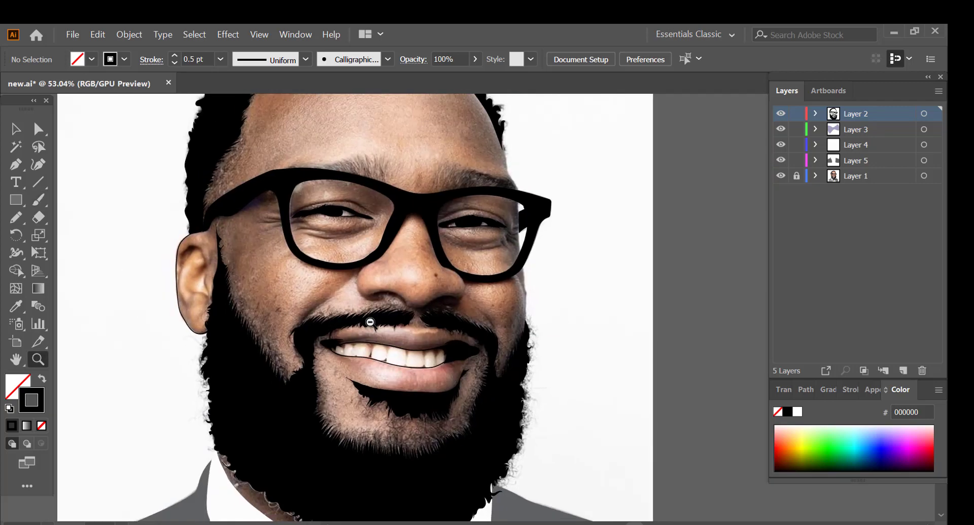
pyautogui.moveTo(561, 171); pyautogui.dragTo(639, 171)
pyautogui.click(38, 200)
pyautogui.moveTo(419, 182); pyautogui.dragTo(444, 263)
pyautogui.scroll(-3, 444, 263)
pyautogui.scroll(1, 445, 202)
pyautogui.moveTo(446, 199); pyautogui.dragTo(459, 406)
pyautogui.click(39, 360)
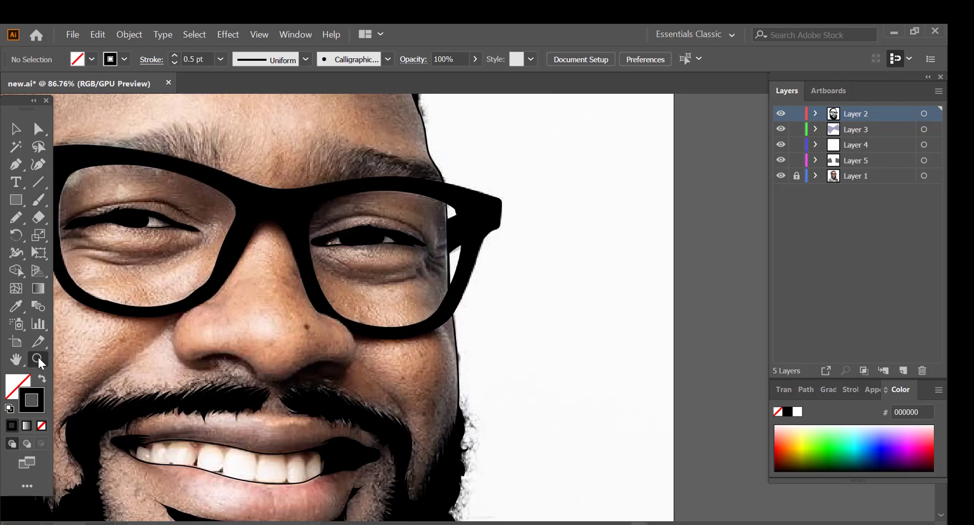
# Step: Trace the lower contour of the nose and its nostrils as black shapes
pyautogui.moveTo(357, 258); pyautogui.dragTo(272, 269)
pyautogui.moveTo(277, 306); pyautogui.dragTo(404, 306)
pyautogui.click(16, 218)
pyautogui.click(42, 379)
pyautogui.moveTo(368, 360)
pyautogui.mouseDown()
pyautogui.moveTo(432, 332)
pyautogui.moveTo(302, 333)
pyautogui.moveTo(343, 361)
pyautogui.moveTo(368, 360)
pyautogui.mouseUp()
# Step: Try to trace the neck edge between the beard and the shirt collar
pyautogui.press('z')
pyautogui.moveTo(456, 273); pyautogui.dragTo(325, 277)
pyautogui.moveTo(218, 403); pyautogui.dragTo(322, 404)
pyautogui.press('b')
pyautogui.moveTo(181, 322)
pyautogui.mouseDown()
pyautogui.moveTo(193, 299)
pyautogui.moveTo(271, 410)
pyautogui.mouseUp()
pyautogui.hotkey('ctrl', 'z')
pyautogui.hotkey('ctrl', 'z')
pyautogui.moveTo(183, 295); pyautogui.dragTo(191, 296)
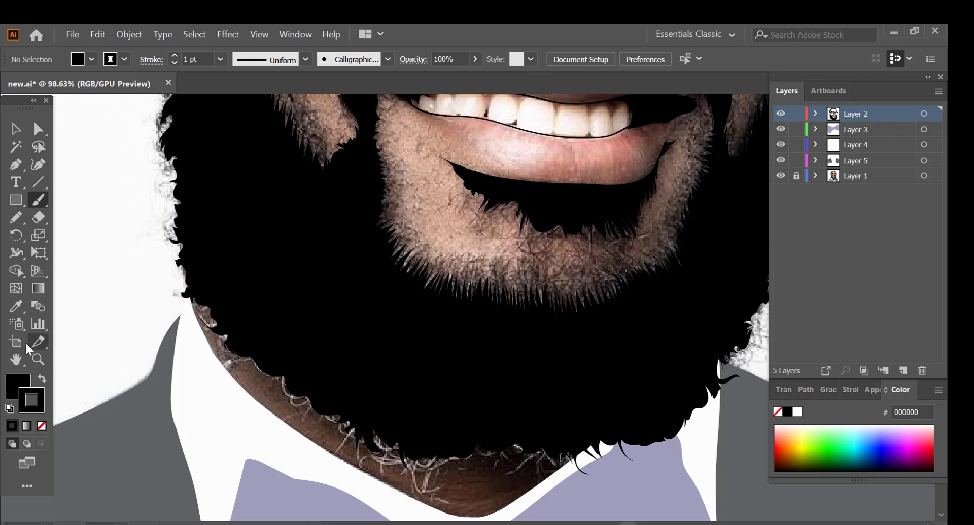
# Step: Hide the photo on Layer 1 and save the document
pyautogui.click(38, 359)
pyautogui.moveTo(287, 310); pyautogui.dragTo(208, 308)
pyautogui.moveTo(324, 176); pyautogui.dragTo(381, 176)
pyautogui.click(781, 176)
pyautogui.moveTo(317, 289); pyautogui.dragTo(248, 291)
pyautogui.moveTo(296, 447); pyautogui.dragTo(334, 443)
pyautogui.hotkey('ctrl', 's')
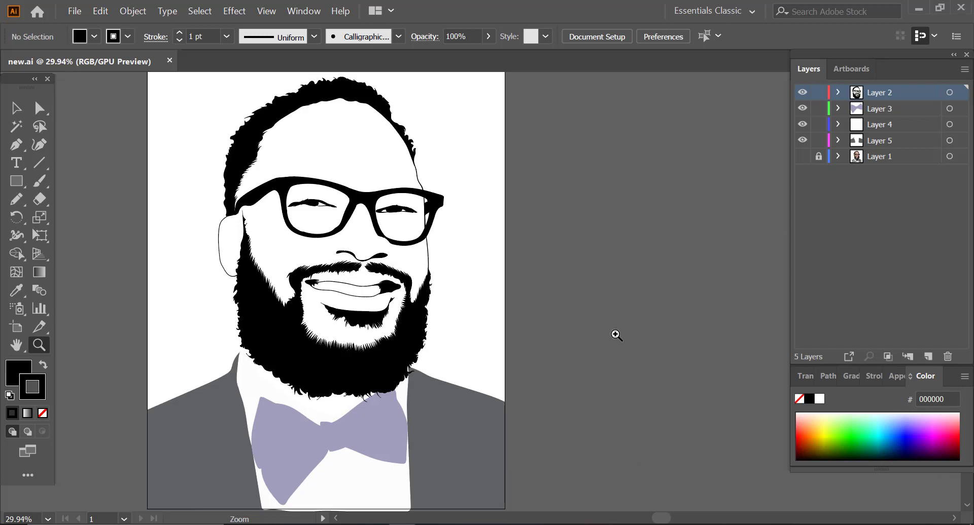
# Step: Create Layer 6, move Layers 2 to 5 into it as sublayers, and collapse it
pyautogui.click(927, 357)
pyautogui.click(869, 113)
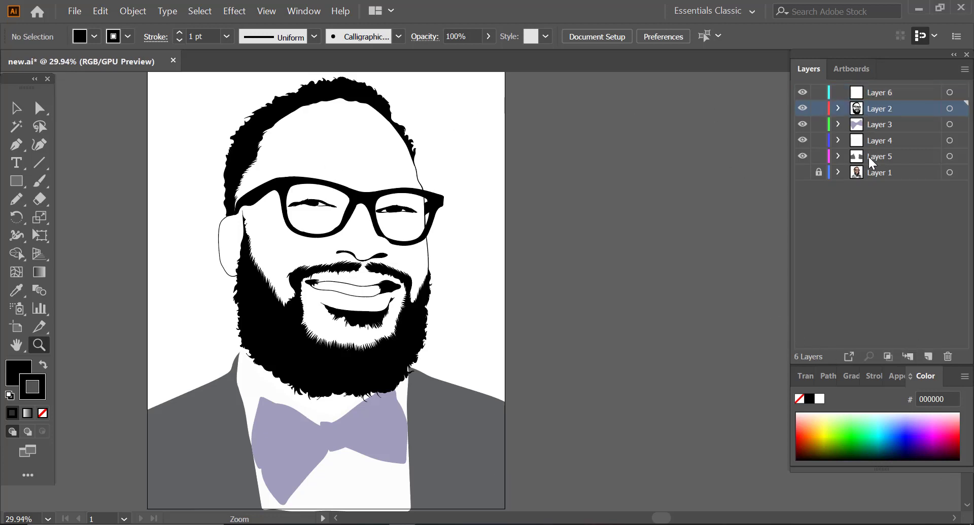
pyautogui.keyDown('shift'); pyautogui.click(889, 163); pyautogui.keyUp('shift')
pyautogui.moveTo(888, 162); pyautogui.dragTo(860, 100)
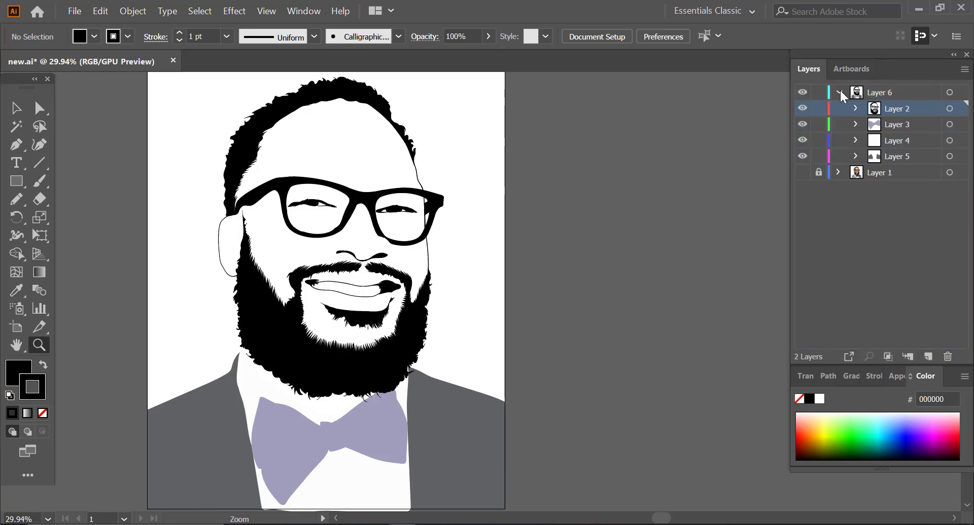
pyautogui.click(838, 92)
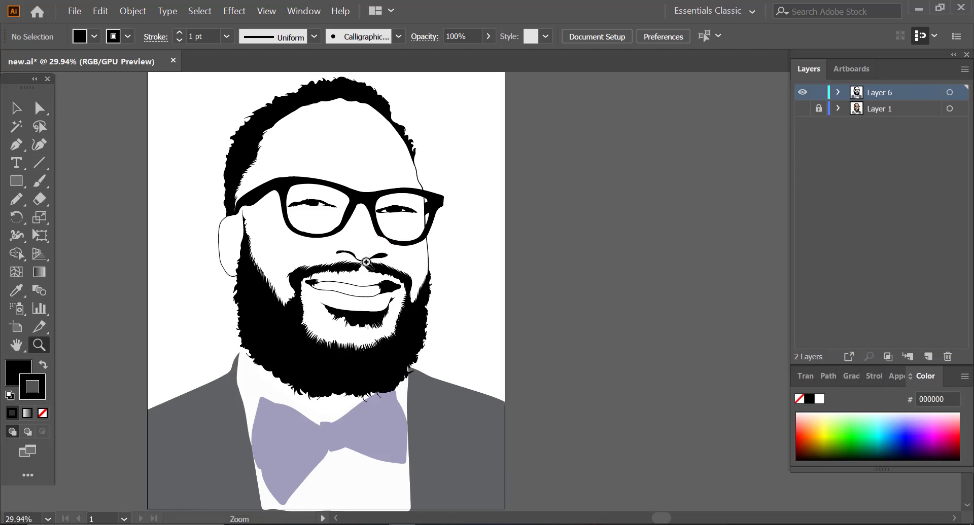
# Step: Add an empty layer above Layer 6 and lock Layer 6
pyautogui.moveTo(260, 374); pyautogui.dragTo(273, 261)
pyautogui.moveTo(291, 99); pyautogui.dragTo(298, 137)
pyautogui.moveTo(289, 141)
pyautogui.mouseDown()
pyautogui.moveTo(281, 146)
pyautogui.moveTo(294, 144)
pyautogui.mouseUp()
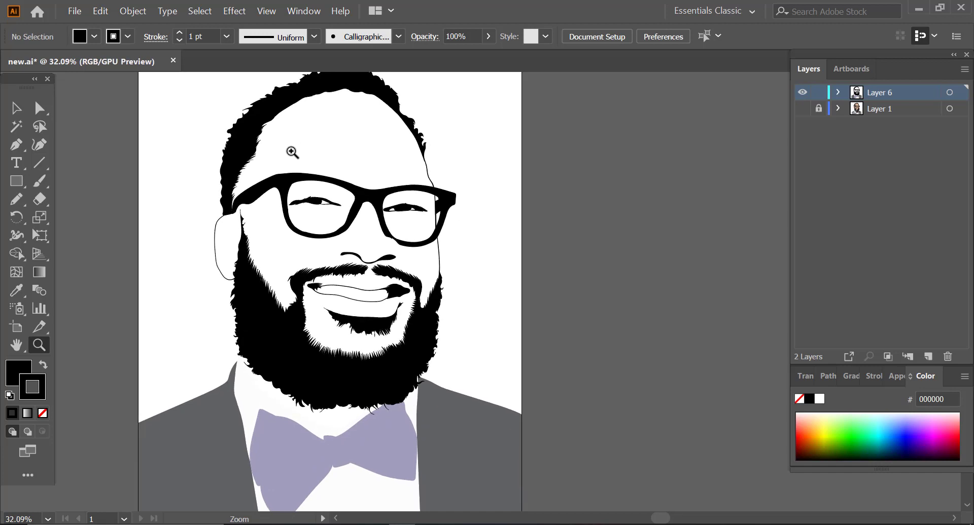
pyautogui.click(928, 356)
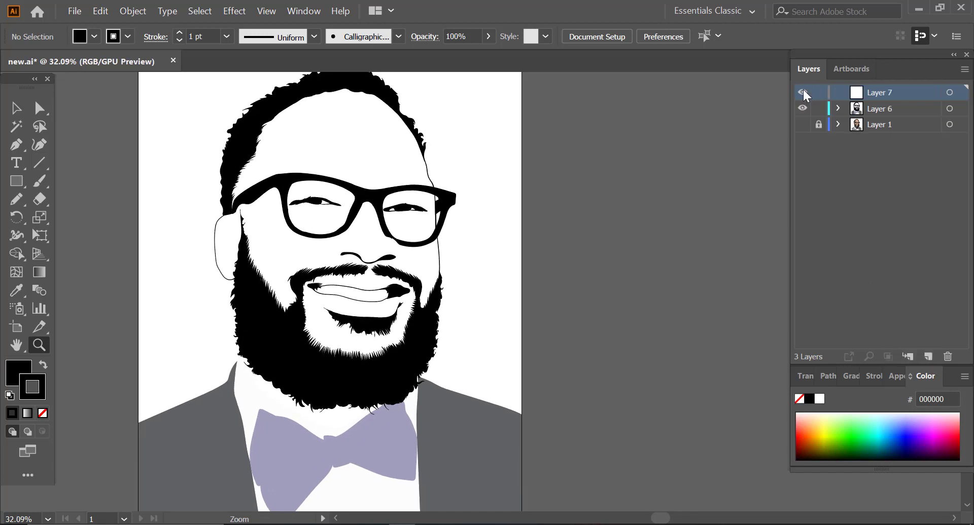
# Step: Load Art Brush 1 from the Untitled-1 brush library and make the art brush that tapers at one end current
pyautogui.click(400, 36)
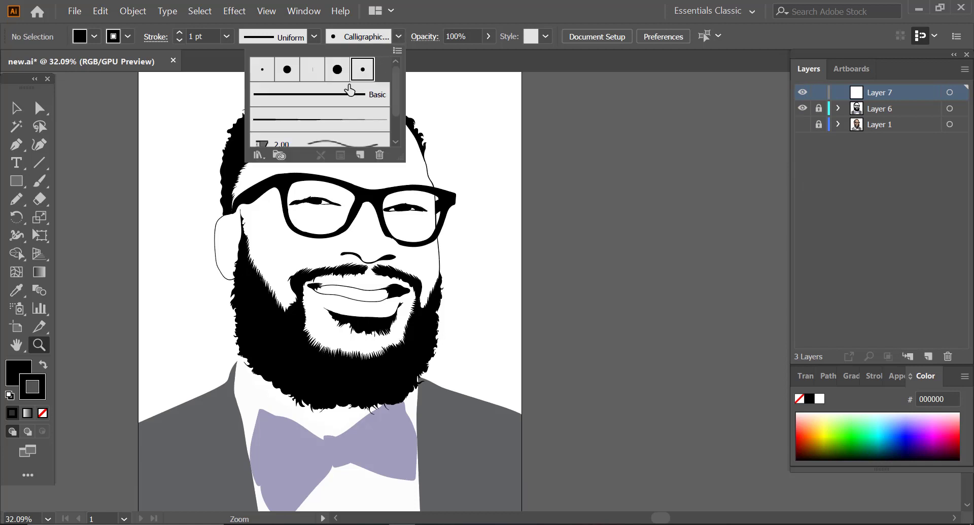
pyautogui.click(343, 127)
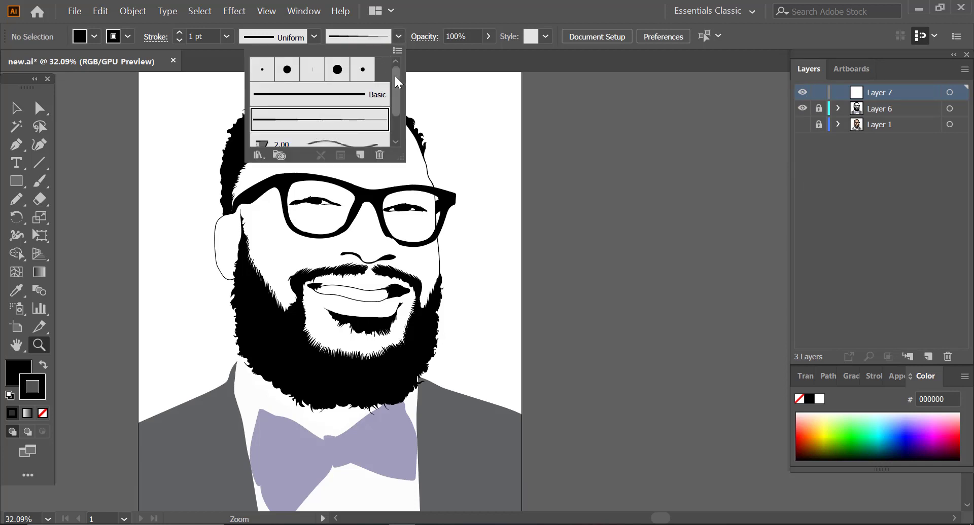
pyautogui.moveTo(395, 77)
pyautogui.mouseDown()
pyautogui.moveTo(395, 116)
pyautogui.moveTo(395, 76)
pyautogui.mouseUp()
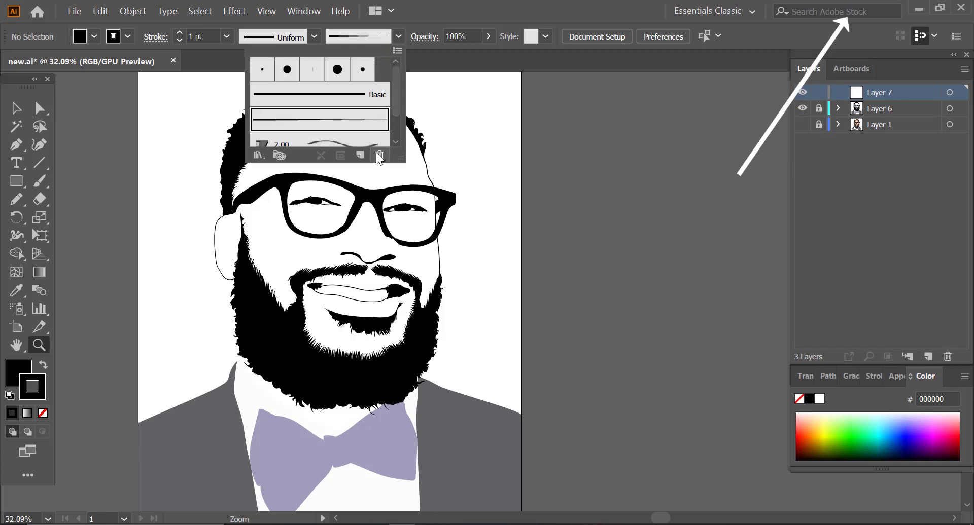
pyautogui.click(397, 51)
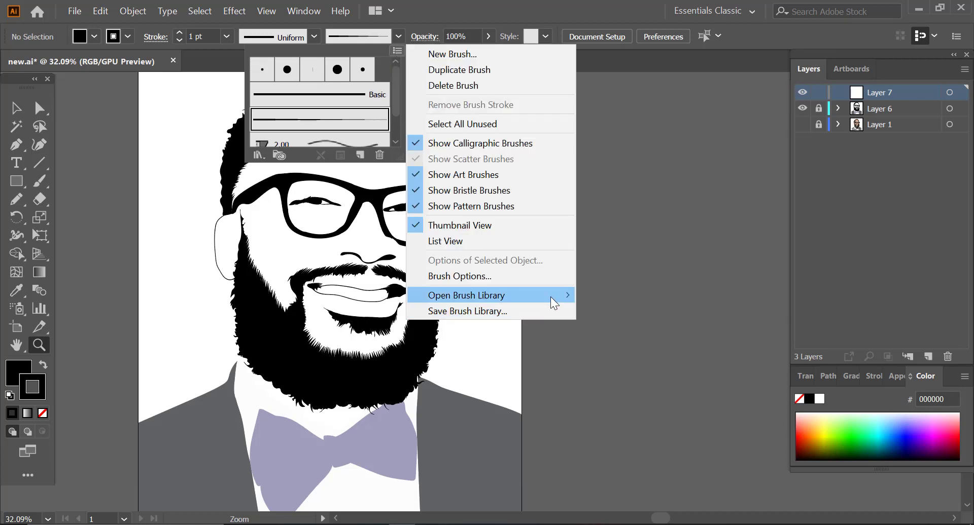
pyautogui.moveTo(549, 296)
pyautogui.moveTo(659, 420)
pyautogui.click(730, 419)
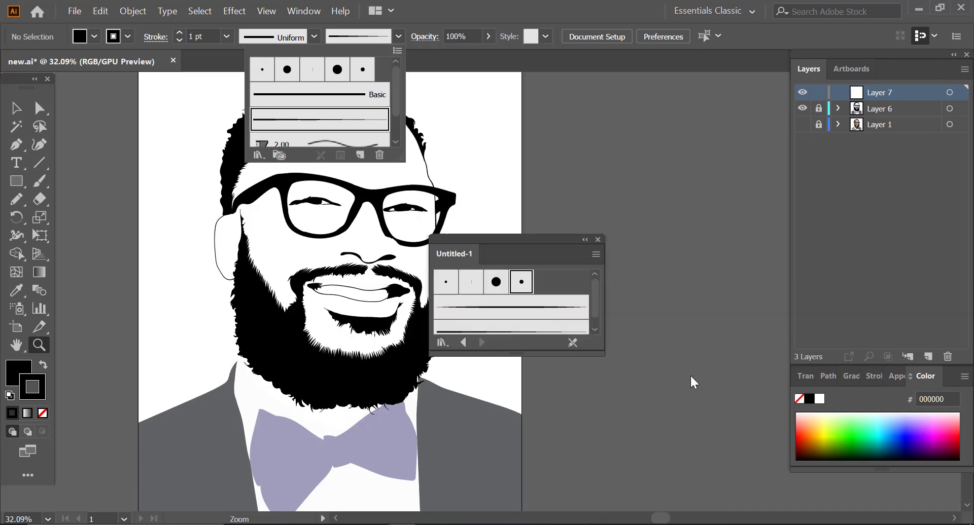
pyautogui.click(531, 314)
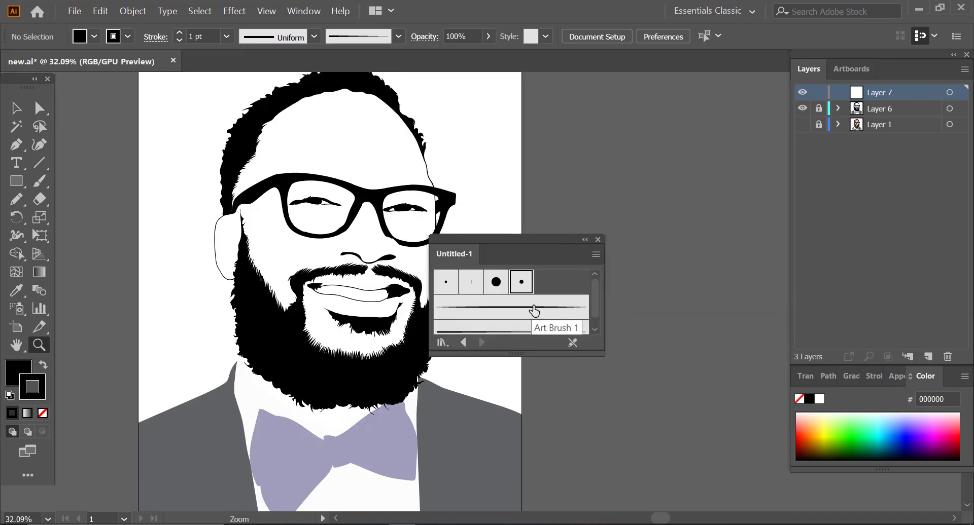
pyautogui.click(548, 306)
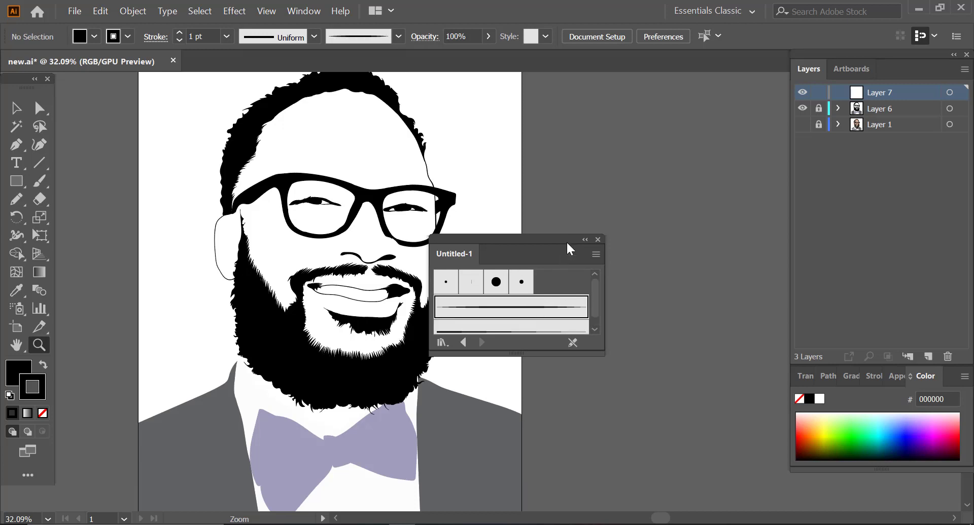
pyautogui.click(597, 239)
pyautogui.click(399, 37)
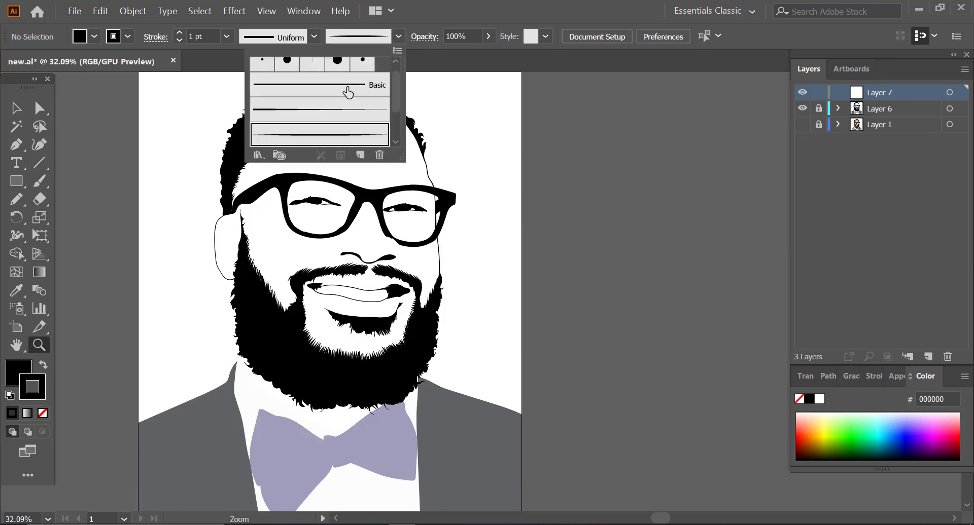
pyautogui.click(350, 118)
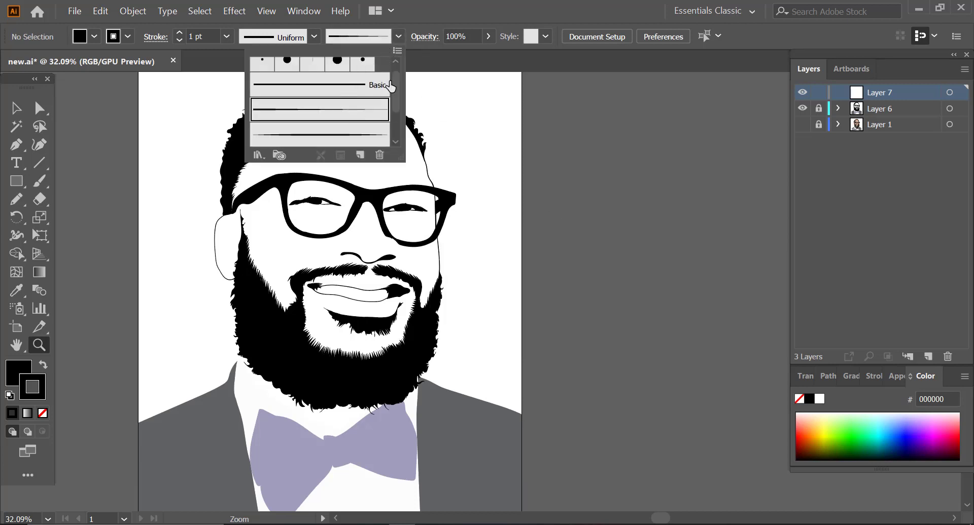
# Step: Show the photo on Layer 1 and set the Paintbrush to no fill for work at the temple
pyautogui.click(802, 124)
pyautogui.moveTo(260, 191); pyautogui.dragTo(325, 186)
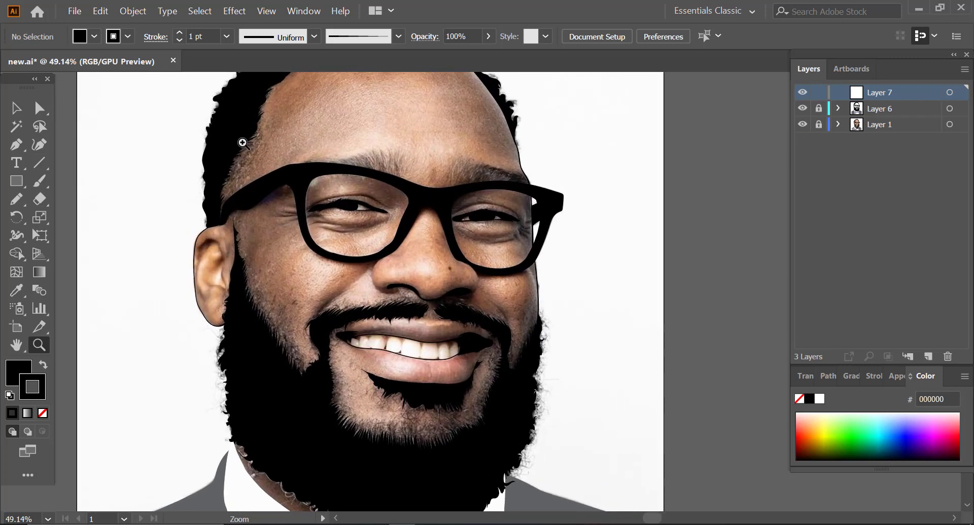
pyautogui.moveTo(223, 145); pyautogui.dragTo(250, 157)
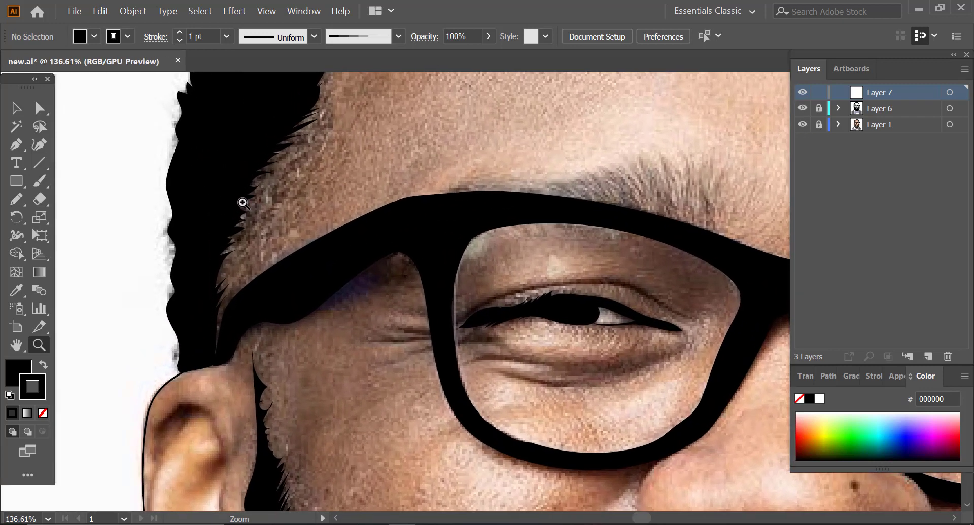
pyautogui.moveTo(238, 210); pyautogui.dragTo(227, 213)
pyautogui.click(39, 181)
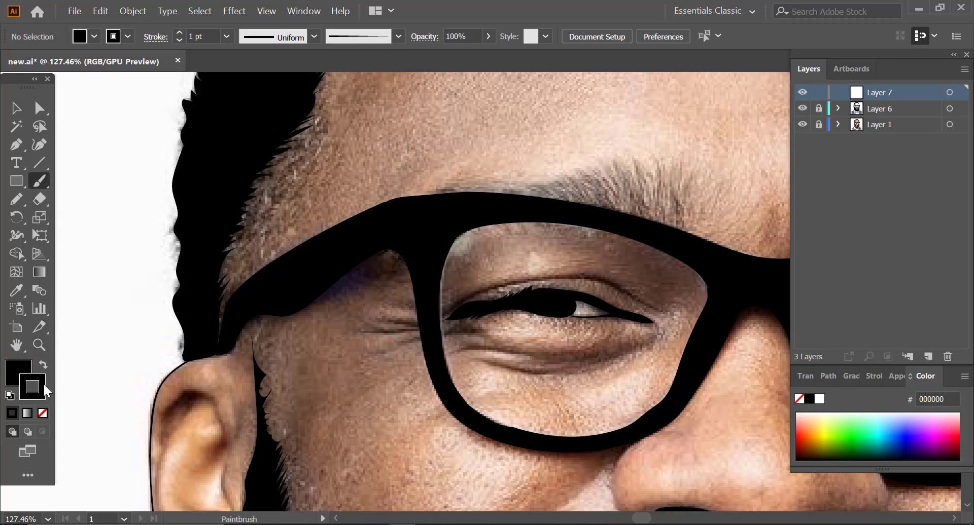
pyautogui.click(43, 413)
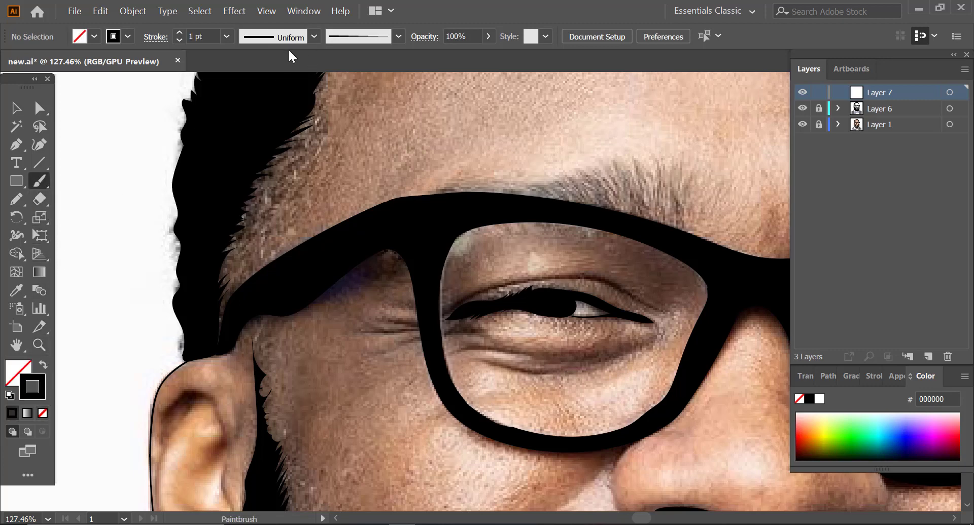
# Step: Lower the opacity of the brush strokes to 49%
pyautogui.click(428, 37)
pyautogui.click(484, 36)
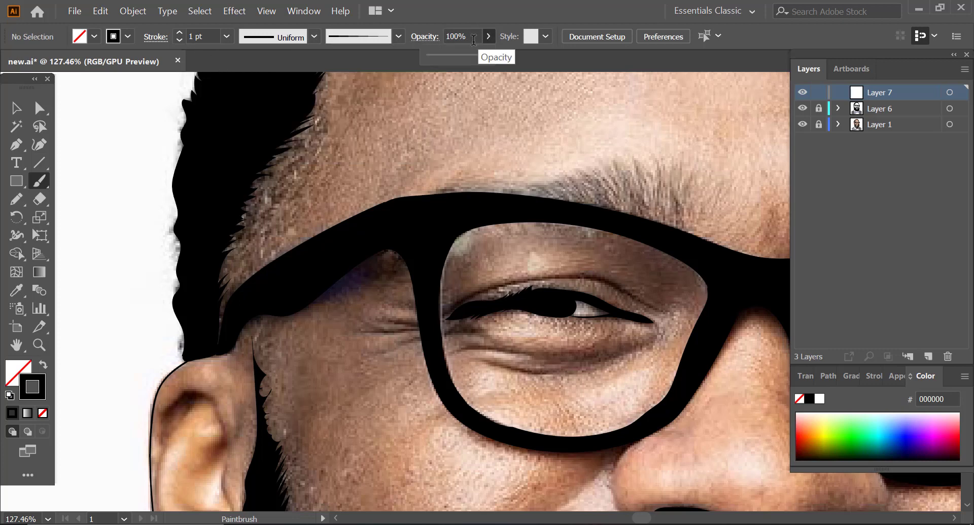
pyautogui.click(487, 36)
pyautogui.click(479, 53)
pyautogui.click(487, 37)
pyautogui.moveTo(455, 58); pyautogui.dragTo(453, 58)
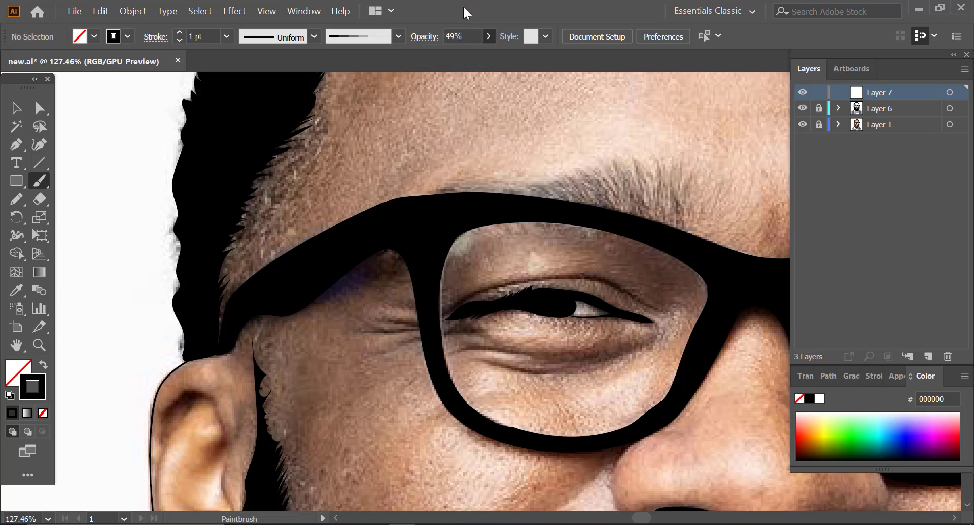
# Step: Paint fine semi-transparent black hair strokes along the temple hairline above the glasses arm on Layer 7
pyautogui.moveTo(253, 261); pyautogui.dragTo(255, 260)
pyautogui.moveTo(214, 304); pyautogui.dragTo(257, 268)
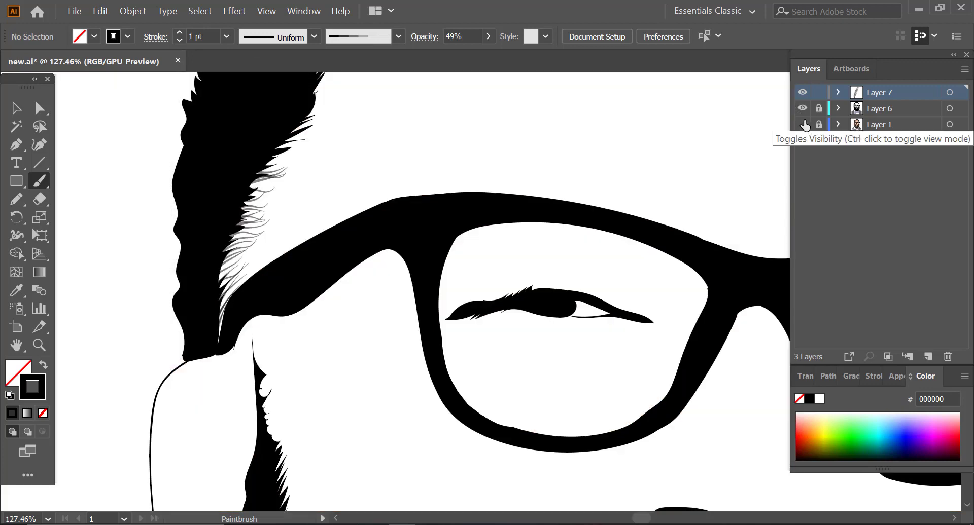
pyautogui.click(803, 124)
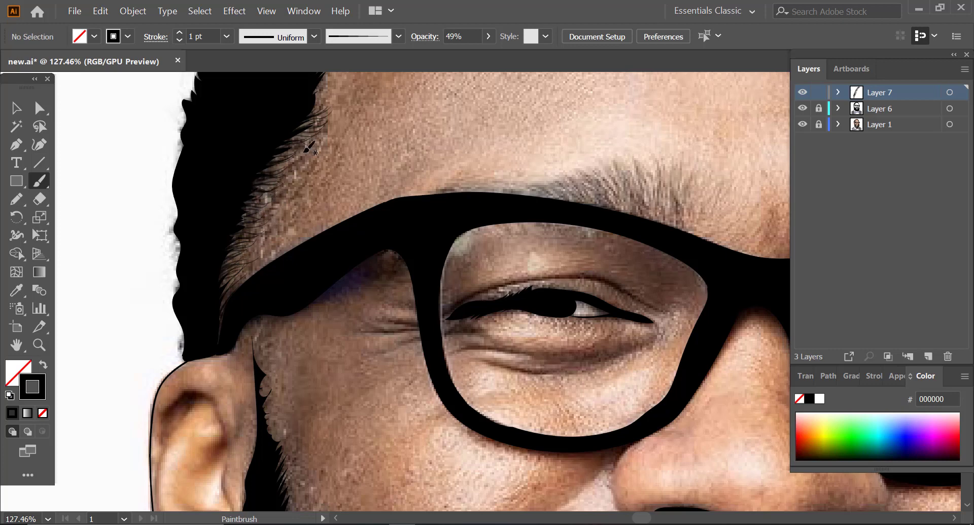
pyautogui.scroll(6, 302, 188)
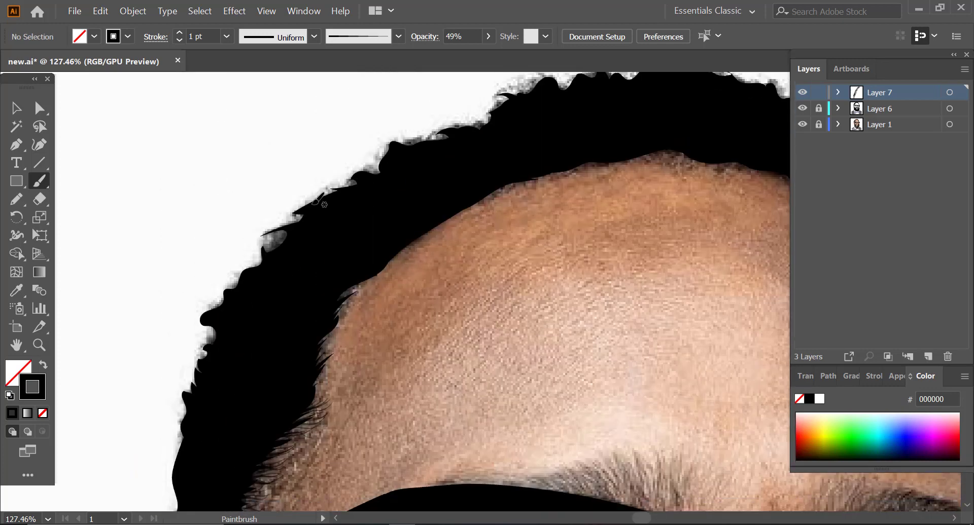
pyautogui.scroll(-4, 348, 203)
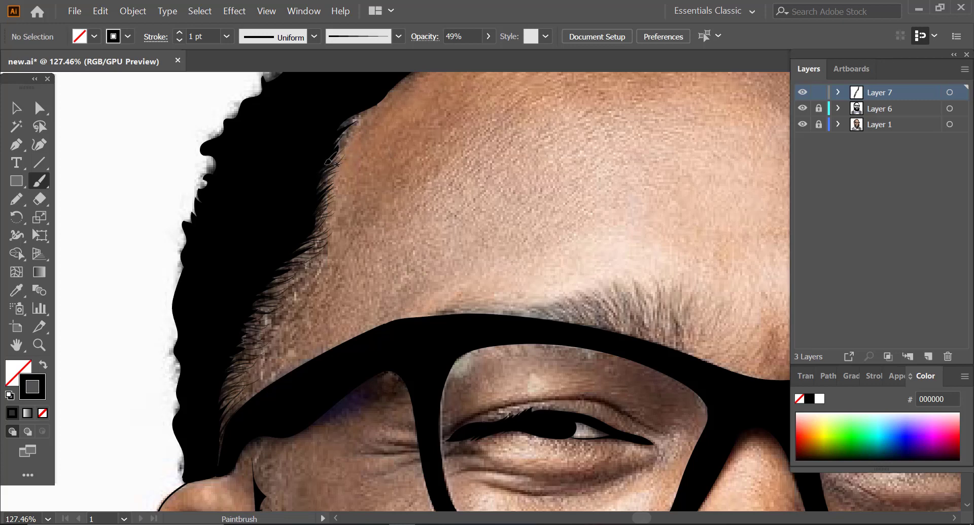
# Step: Extend the fine hair strokes up to the forehead corner and thicken the temple hairline down to the ear
pyautogui.moveTo(326, 161); pyautogui.dragTo(368, 112)
pyautogui.click(802, 125)
pyautogui.moveTo(277, 274); pyautogui.dragTo(299, 263)
pyautogui.moveTo(221, 406); pyautogui.dragTo(247, 388)
pyautogui.moveTo(224, 393); pyautogui.dragTo(253, 358)
pyautogui.moveTo(238, 351); pyautogui.dragTo(265, 327)
pyautogui.moveTo(245, 324)
pyautogui.mouseDown()
pyautogui.moveTo(271, 317)
pyautogui.moveTo(279, 291)
pyautogui.mouseUp()
pyautogui.moveTo(268, 286)
pyautogui.mouseDown()
pyautogui.moveTo(299, 254)
pyautogui.moveTo(286, 260)
pyautogui.moveTo(324, 231)
pyautogui.mouseUp()
pyautogui.moveTo(223, 447); pyautogui.dragTo(246, 387)
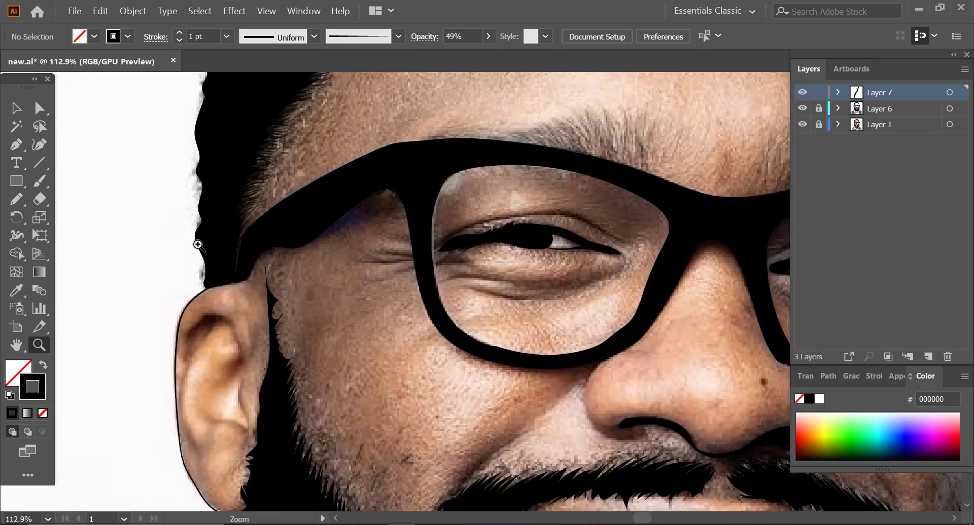
# Step: Set the brush to 2 pt and 41% opacity and paint hair strokes along the sideburn and cheek edge of the beard
pyautogui.moveTo(270, 296); pyautogui.dragTo(292, 276)
pyautogui.moveTo(279, 361); pyautogui.dragTo(296, 347)
pyautogui.moveTo(272, 343); pyautogui.dragTo(293, 304)
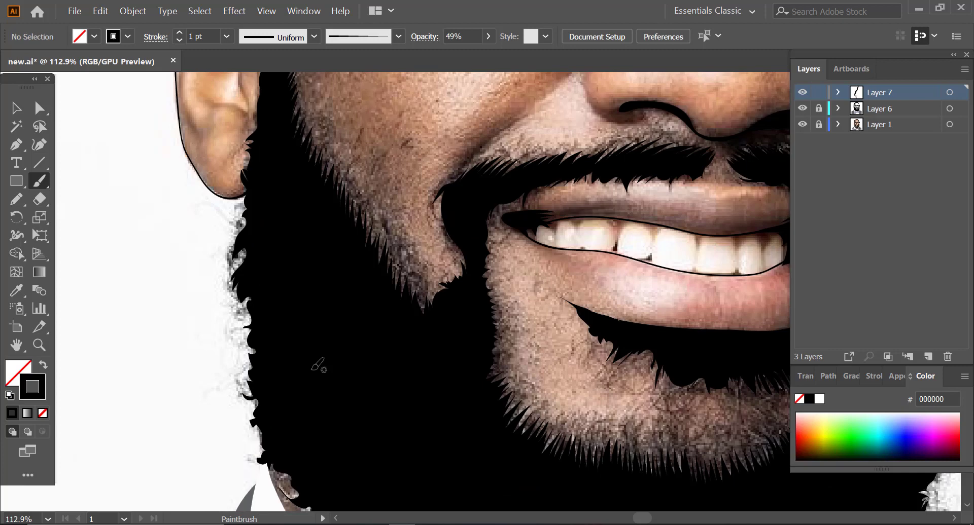
pyautogui.scroll(2, 315, 361)
pyautogui.moveTo(424, 334)
pyautogui.mouseDown()
pyautogui.moveTo(412, 290)
pyautogui.moveTo(391, 277)
pyautogui.mouseUp()
pyautogui.moveTo(399, 311); pyautogui.dragTo(378, 245)
pyautogui.moveTo(381, 289); pyautogui.dragTo(371, 236)
pyautogui.moveTo(367, 262); pyautogui.dragTo(353, 213)
pyautogui.moveTo(353, 249); pyautogui.dragTo(325, 175)
pyautogui.moveTo(320, 201); pyautogui.dragTo(312, 130)
pyautogui.moveTo(310, 181); pyautogui.dragTo(293, 126)
pyautogui.moveTo(325, 199); pyautogui.dragTo(303, 119)
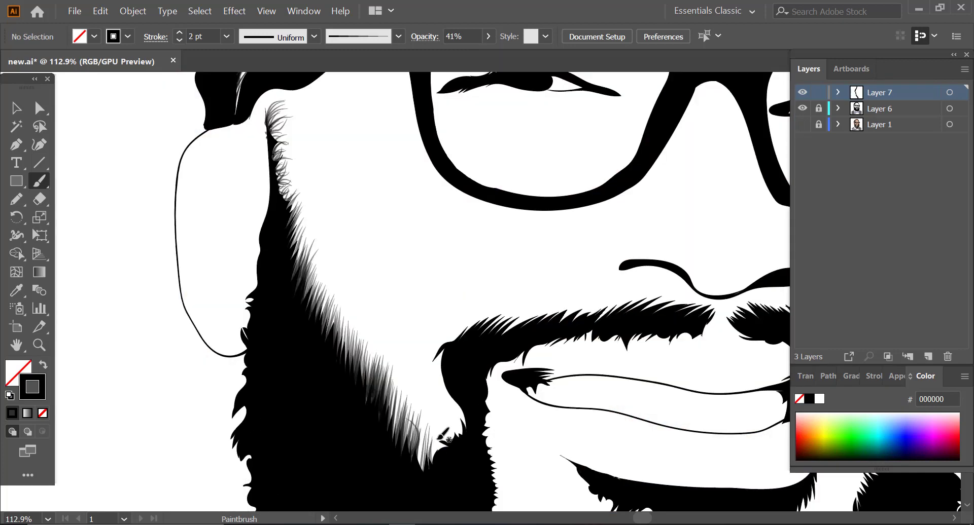
# Step: Go over the cheek edge of the beard again with denser hair strokes from its lowest point up to the sideburn
pyautogui.moveTo(431, 472); pyautogui.dragTo(426, 431)
pyautogui.moveTo(414, 459); pyautogui.dragTo(392, 388)
pyautogui.moveTo(393, 446)
pyautogui.mouseDown()
pyautogui.moveTo(386, 419)
pyautogui.moveTo(396, 379)
pyautogui.moveTo(363, 349)
pyautogui.mouseUp()
pyautogui.moveTo(351, 382); pyautogui.dragTo(329, 309)
pyautogui.moveTo(321, 336); pyautogui.dragTo(312, 269)
pyautogui.moveTo(297, 287); pyautogui.dragTo(300, 221)
pyautogui.moveTo(281, 198); pyautogui.dragTo(290, 163)
pyautogui.moveTo(275, 175); pyautogui.dragTo(285, 133)
pyautogui.moveTo(268, 138); pyautogui.dragTo(279, 119)
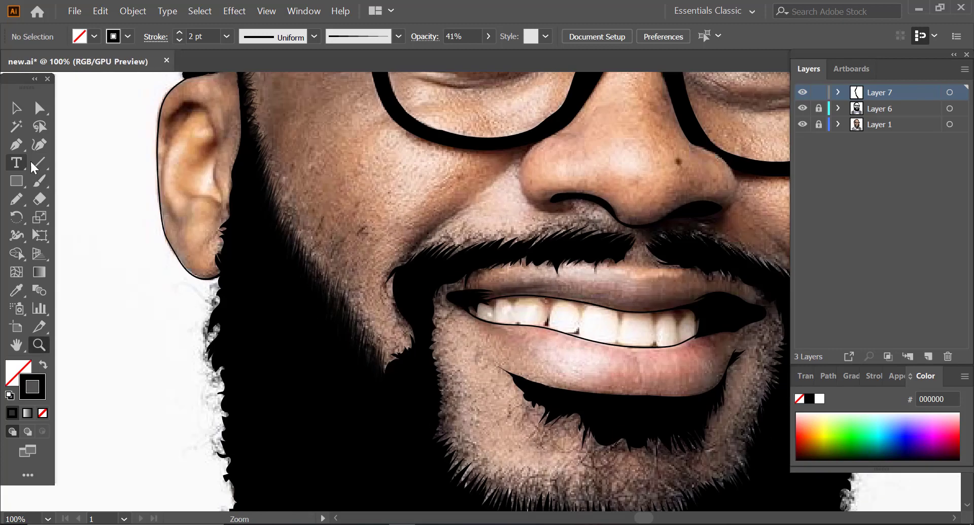
# Step: Paint fine hair strokes along the upper and lower edges of the moustache, reducing the stroke to 1 pt
pyautogui.moveTo(403, 355)
pyautogui.mouseDown()
pyautogui.moveTo(408, 335)
pyautogui.moveTo(401, 269)
pyautogui.moveTo(443, 240)
pyautogui.moveTo(480, 236)
pyautogui.moveTo(479, 254)
pyautogui.moveTo(578, 208)
pyautogui.mouseUp()
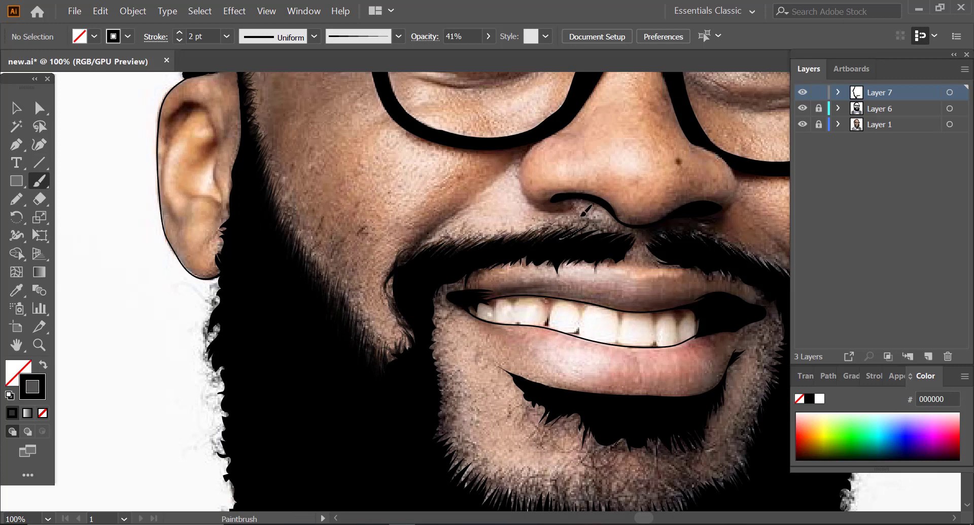
pyautogui.moveTo(563, 241); pyautogui.dragTo(624, 223)
pyautogui.moveTo(642, 253)
pyautogui.mouseDown()
pyautogui.moveTo(629, 234)
pyautogui.moveTo(538, 264)
pyautogui.moveTo(476, 261)
pyautogui.mouseUp()
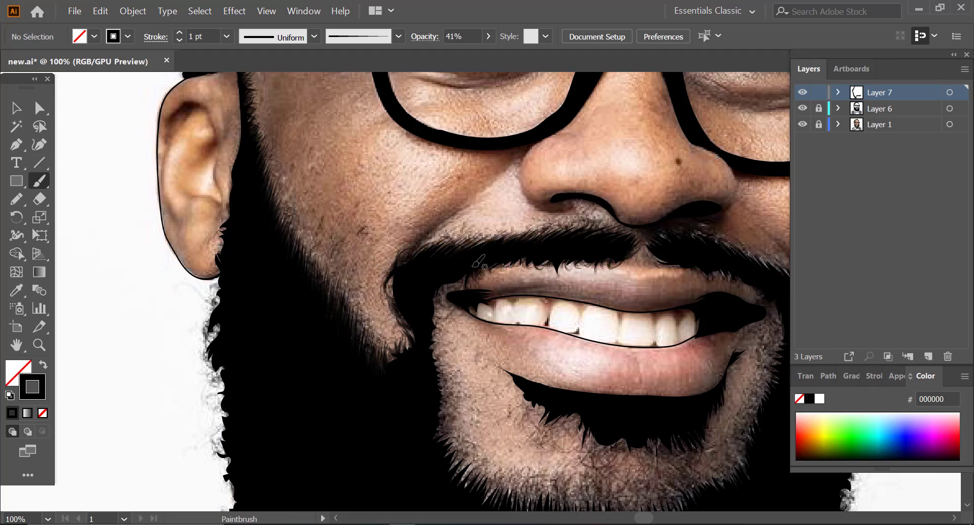
pyautogui.moveTo(462, 294); pyautogui.dragTo(441, 279)
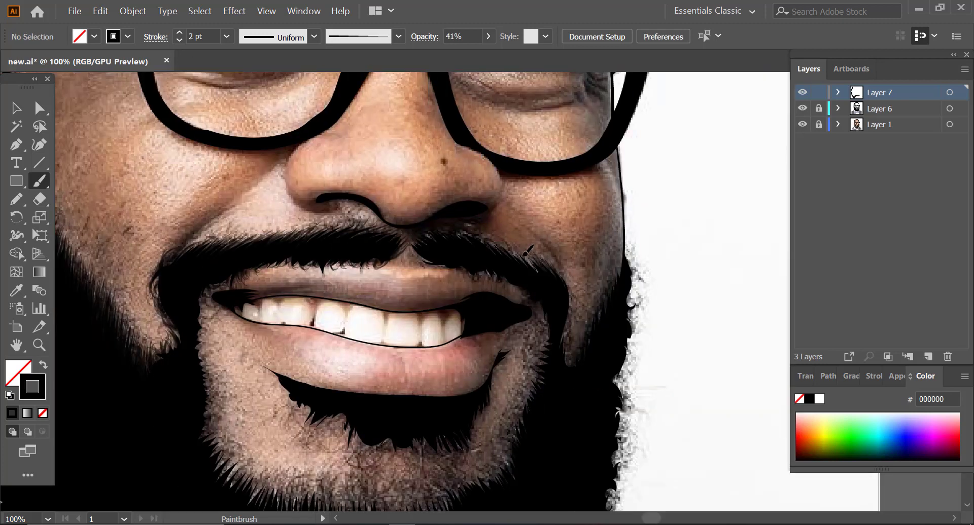
# Step: Paint fine 2 pt hair strokes along the moustache half farther from the ear, checking with the photo hidden
pyautogui.moveTo(523, 256); pyautogui.dragTo(506, 245)
pyautogui.moveTo(509, 256); pyautogui.dragTo(477, 232)
pyautogui.moveTo(431, 265); pyautogui.dragTo(410, 246)
pyautogui.moveTo(499, 272)
pyautogui.mouseDown()
pyautogui.moveTo(482, 284)
pyautogui.moveTo(497, 272)
pyautogui.mouseUp()
pyautogui.click(803, 125)
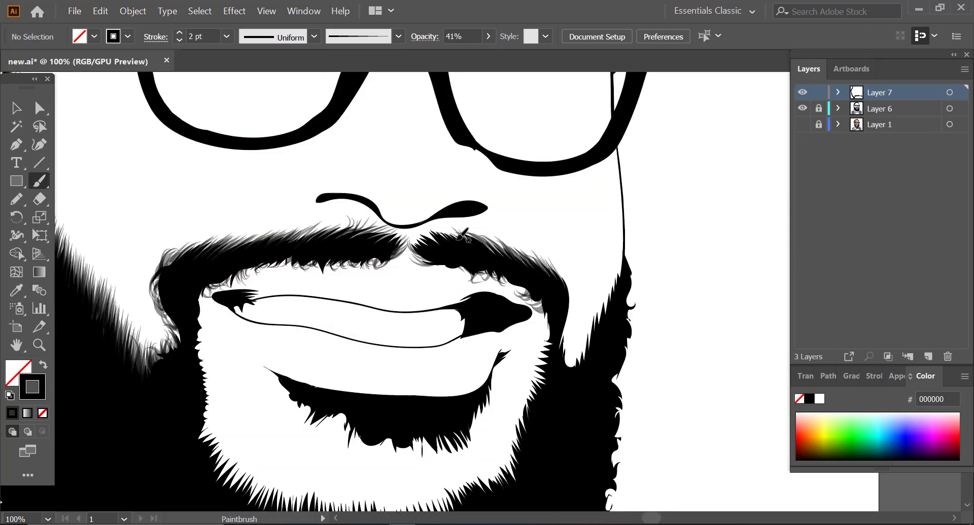
pyautogui.moveTo(467, 242); pyautogui.dragTo(440, 230)
pyautogui.moveTo(425, 256); pyautogui.dragTo(408, 234)
pyautogui.moveTo(513, 257); pyautogui.dragTo(499, 242)
pyautogui.moveTo(562, 279); pyautogui.dragTo(550, 266)
pyautogui.moveTo(549, 306); pyautogui.dragTo(519, 290)
pyautogui.click(802, 124)
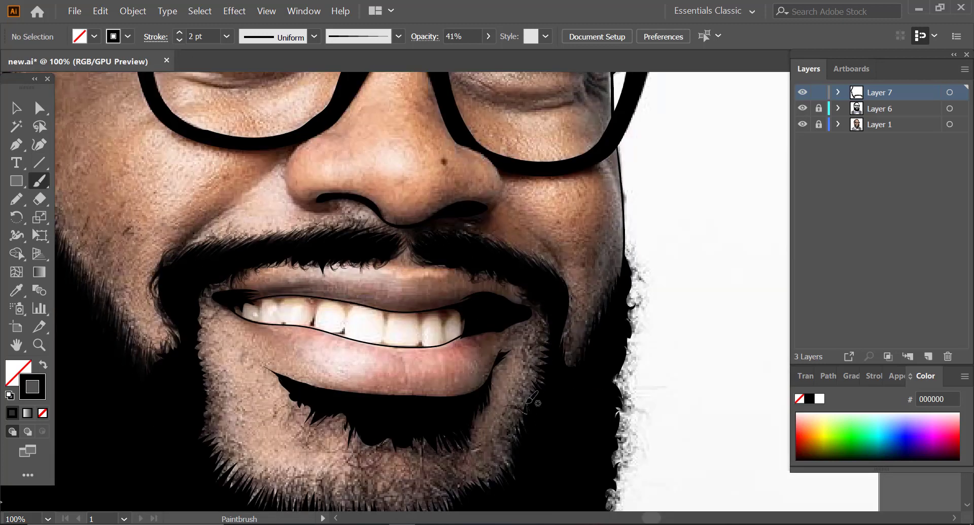
# Step: Paint hair strokes along the inner beard edge beside the mouth corner farther from the ear, down to the chin
pyautogui.moveTo(537, 371); pyautogui.dragTo(516, 401)
pyautogui.moveTo(547, 347); pyautogui.dragTo(528, 361)
pyautogui.moveTo(547, 327); pyautogui.dragTo(530, 311)
pyautogui.moveTo(515, 438); pyautogui.dragTo(499, 411)
pyautogui.moveTo(514, 475); pyautogui.dragTo(485, 452)
pyautogui.moveTo(512, 468)
pyautogui.mouseDown()
pyautogui.moveTo(485, 440)
pyautogui.moveTo(508, 406)
pyautogui.mouseUp()
pyautogui.moveTo(533, 392); pyautogui.dragTo(513, 404)
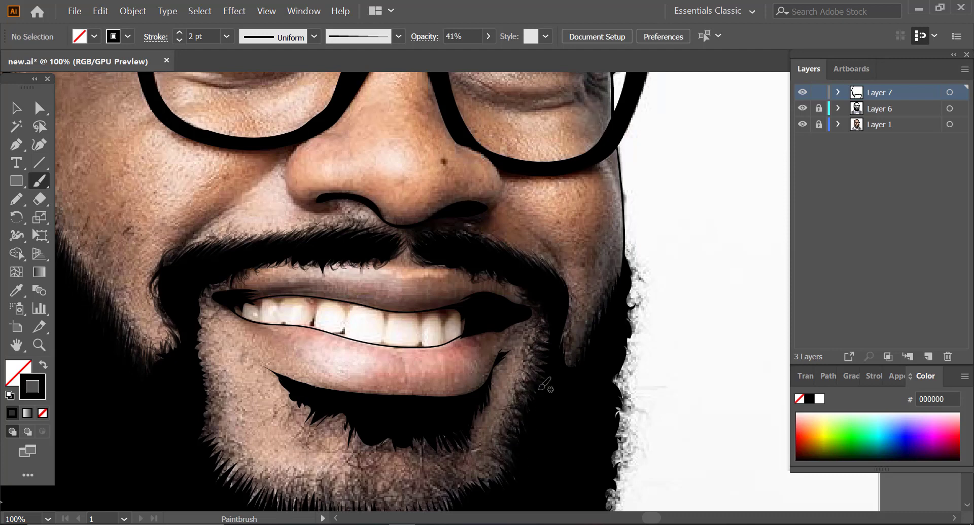
pyautogui.moveTo(540, 363); pyautogui.dragTo(522, 380)
pyautogui.click(802, 124)
pyautogui.moveTo(549, 344); pyautogui.dragTo(537, 323)
pyautogui.moveTo(518, 455); pyautogui.dragTo(496, 440)
pyautogui.moveTo(518, 459)
pyautogui.mouseDown()
pyautogui.moveTo(502, 437)
pyautogui.moveTo(512, 404)
pyautogui.mouseUp()
# Step: Paint upward hair strokes along the inner beard edge across the chin, using the photo as reference
pyautogui.scroll(-5, 576, 304)
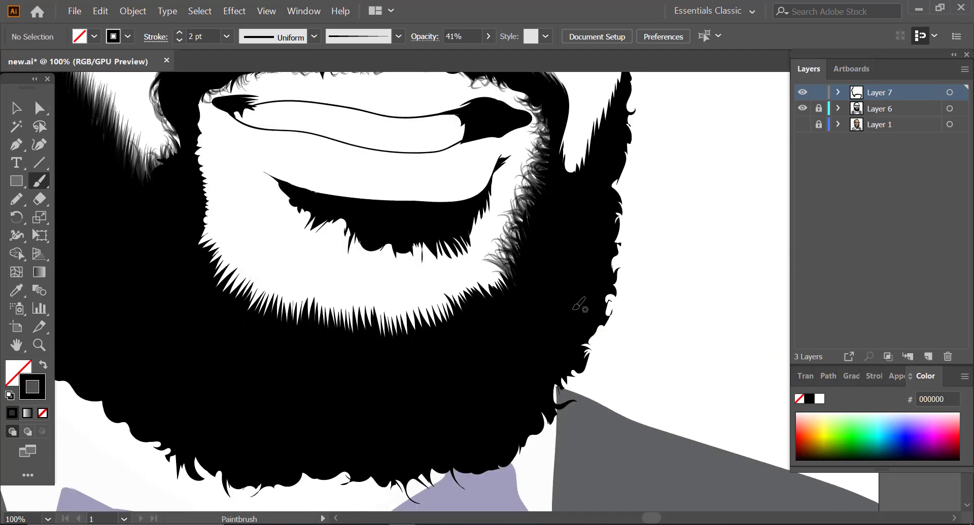
pyautogui.click(803, 125)
pyautogui.moveTo(485, 291); pyautogui.dragTo(471, 263)
pyautogui.moveTo(467, 298); pyautogui.dragTo(443, 278)
pyautogui.moveTo(432, 325); pyautogui.dragTo(412, 285)
pyautogui.moveTo(410, 331)
pyautogui.mouseDown()
pyautogui.moveTo(388, 286)
pyautogui.moveTo(409, 282)
pyautogui.mouseUp()
pyautogui.moveTo(446, 317)
pyautogui.mouseDown()
pyautogui.moveTo(433, 277)
pyautogui.moveTo(464, 262)
pyautogui.mouseUp()
pyautogui.moveTo(352, 329)
pyautogui.mouseDown()
pyautogui.moveTo(335, 286)
pyautogui.moveTo(313, 280)
pyautogui.mouseUp()
pyautogui.moveTo(304, 316); pyautogui.dragTo(277, 281)
pyautogui.moveTo(280, 311); pyautogui.dragTo(251, 270)
# Step: Hide the photo and go over the inner chin edge of the beard again with denser hair strokes
pyautogui.click(802, 124)
pyautogui.moveTo(314, 326)
pyautogui.mouseDown()
pyautogui.moveTo(287, 294)
pyautogui.moveTo(310, 275)
pyautogui.mouseUp()
pyautogui.moveTo(385, 329)
pyautogui.mouseDown()
pyautogui.moveTo(360, 292)
pyautogui.moveTo(343, 291)
pyautogui.mouseUp()
pyautogui.moveTo(351, 323)
pyautogui.mouseDown()
pyautogui.moveTo(328, 284)
pyautogui.moveTo(346, 292)
pyautogui.mouseUp()
pyautogui.moveTo(380, 327); pyautogui.dragTo(370, 300)
pyautogui.moveTo(399, 330); pyautogui.dragTo(381, 299)
pyautogui.moveTo(393, 327)
pyautogui.mouseDown()
pyautogui.moveTo(391, 305)
pyautogui.moveTo(401, 298)
pyautogui.mouseUp()
pyautogui.moveTo(441, 328)
pyautogui.mouseDown()
pyautogui.moveTo(418, 296)
pyautogui.moveTo(426, 289)
pyautogui.mouseUp()
pyautogui.moveTo(464, 320); pyautogui.dragTo(448, 286)
pyautogui.moveTo(513, 288); pyautogui.dragTo(495, 253)
pyautogui.moveTo(501, 289); pyautogui.dragTo(489, 256)
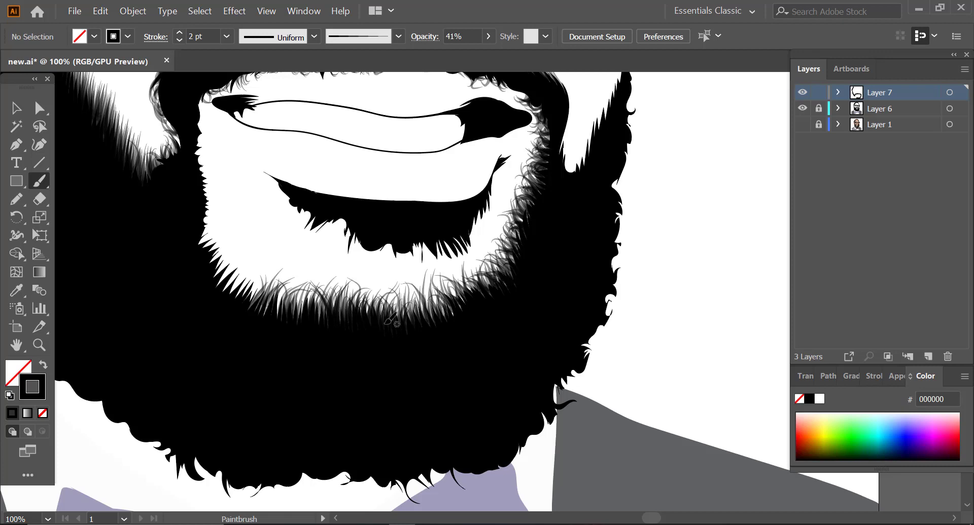
pyautogui.moveTo(312, 324); pyautogui.dragTo(300, 300)
pyautogui.moveTo(252, 324); pyautogui.dragTo(261, 292)
# Step: Paint hair strokes along the inner beard edge on the ear side, from the mouth corner to the chin
pyautogui.scroll(-1, 261, 291)
pyautogui.click(802, 125)
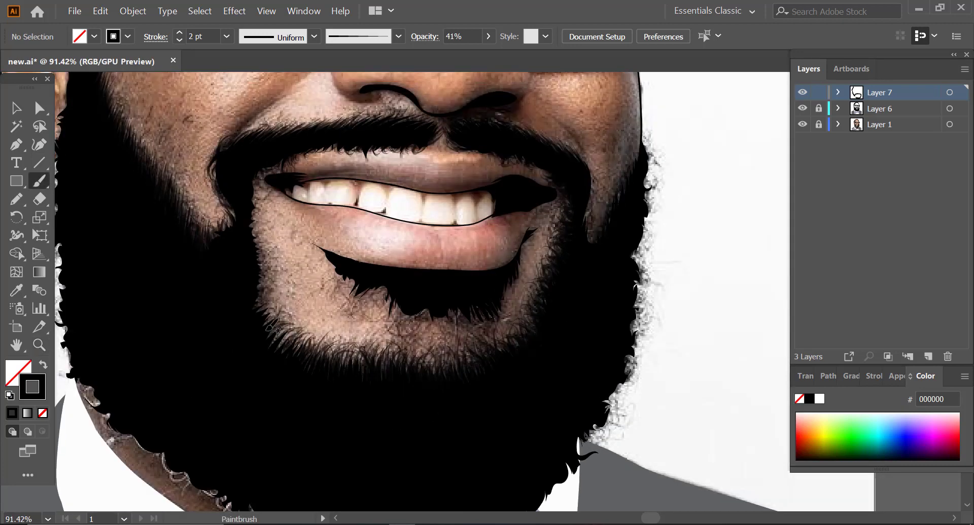
pyautogui.moveTo(256, 260); pyautogui.dragTo(270, 253)
pyautogui.moveTo(254, 237)
pyautogui.mouseDown()
pyautogui.moveTo(268, 232)
pyautogui.moveTo(266, 209)
pyautogui.mouseUp()
pyautogui.moveTo(252, 195); pyautogui.dragTo(266, 186)
pyautogui.click(802, 124)
pyautogui.moveTo(270, 331)
pyautogui.mouseDown()
pyautogui.moveTo(283, 319)
pyautogui.moveTo(269, 297)
pyautogui.mouseUp()
pyautogui.moveTo(253, 275)
pyautogui.mouseDown()
pyautogui.moveTo(272, 278)
pyautogui.moveTo(269, 244)
pyautogui.mouseUp()
pyautogui.moveTo(255, 308)
pyautogui.mouseDown()
pyautogui.moveTo(271, 298)
pyautogui.moveTo(278, 310)
pyautogui.mouseUp()
pyautogui.moveTo(279, 348); pyautogui.dragTo(292, 334)
pyautogui.moveTo(253, 241); pyautogui.dragTo(266, 229)
pyautogui.moveTo(251, 219); pyautogui.dragTo(266, 194)
# Step: Show the photo and paint downward hair strokes along the lower edge of the patch under the lip
pyautogui.click(803, 124)
pyautogui.moveTo(397, 306); pyautogui.dragTo(405, 329)
pyautogui.moveTo(381, 290); pyautogui.dragTo(377, 311)
pyautogui.moveTo(350, 282); pyautogui.dragTo(346, 304)
pyautogui.moveTo(329, 258); pyautogui.dragTo(323, 280)
pyautogui.moveTo(515, 276); pyautogui.dragTo(511, 302)
pyautogui.moveTo(476, 305)
pyautogui.mouseDown()
pyautogui.moveTo(469, 327)
pyautogui.moveTo(446, 335)
pyautogui.mouseUp()
pyautogui.moveTo(418, 314)
pyautogui.mouseDown()
pyautogui.moveTo(400, 320)
pyautogui.moveTo(425, 335)
pyautogui.mouseUp()
pyautogui.moveTo(390, 290); pyautogui.dragTo(393, 317)
pyautogui.moveTo(378, 288); pyautogui.dragTo(372, 312)
pyautogui.moveTo(350, 282); pyautogui.dragTo(341, 302)
pyautogui.moveTo(370, 288); pyautogui.dragTo(368, 310)
pyautogui.moveTo(428, 311)
pyautogui.mouseDown()
pyautogui.moveTo(438, 337)
pyautogui.moveTo(431, 331)
pyautogui.mouseUp()
# Step: Hide the photo, fill gaps around the under-lip patch and chin edge with more hair strokes, and show the photo again
pyautogui.click(803, 124)
pyautogui.moveTo(464, 310)
pyautogui.mouseDown()
pyautogui.moveTo(458, 333)
pyautogui.moveTo(478, 328)
pyautogui.mouseUp()
pyautogui.moveTo(508, 282); pyautogui.dragTo(504, 305)
pyautogui.moveTo(519, 252); pyautogui.dragTo(517, 275)
pyautogui.moveTo(446, 378)
pyautogui.mouseDown()
pyautogui.moveTo(455, 355)
pyautogui.moveTo(484, 358)
pyautogui.mouseUp()
pyautogui.click(803, 124)
pyautogui.click(802, 124)
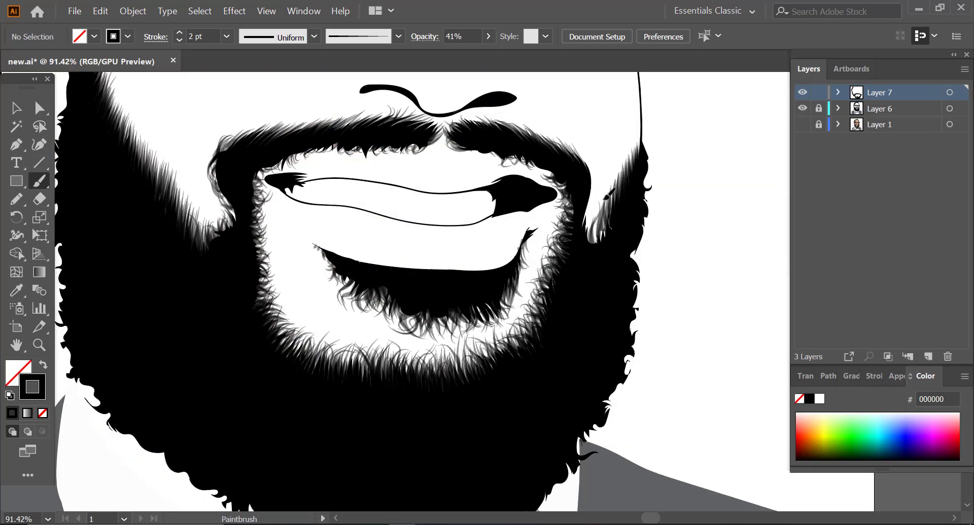
pyautogui.click(802, 124)
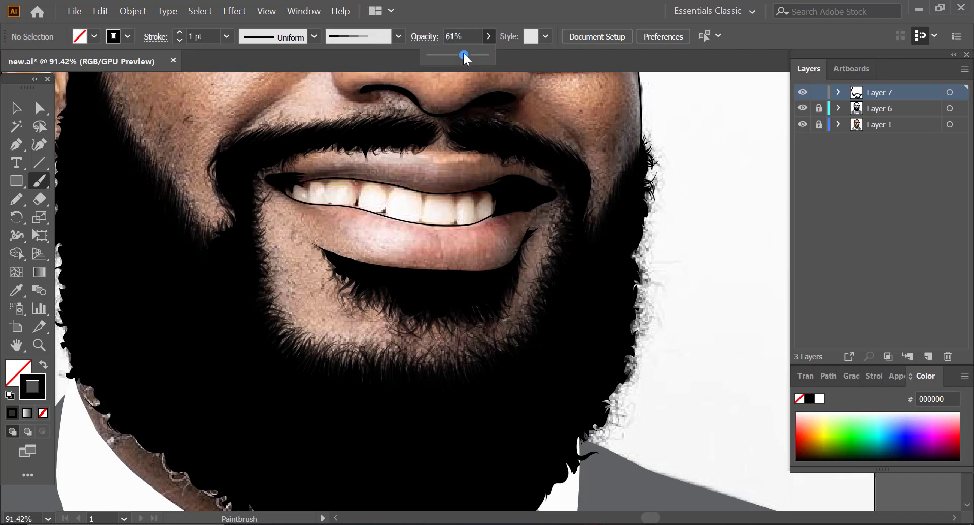
# Step: Paint curly 1 pt hairs at 67% opacity along the outer beard edge facing the white background, down to the jacket
pyautogui.moveTo(635, 260)
pyautogui.mouseDown()
pyautogui.moveTo(649, 247)
pyautogui.moveTo(649, 282)
pyautogui.mouseUp()
pyautogui.moveTo(636, 253); pyautogui.dragTo(650, 253)
pyautogui.moveTo(634, 324); pyautogui.dragTo(646, 310)
pyautogui.moveTo(633, 330)
pyautogui.mouseDown()
pyautogui.moveTo(644, 340)
pyautogui.moveTo(635, 380)
pyautogui.mouseUp()
pyautogui.moveTo(633, 339)
pyautogui.mouseDown()
pyautogui.moveTo(641, 355)
pyautogui.moveTo(630, 398)
pyautogui.mouseUp()
pyautogui.moveTo(609, 389); pyautogui.dragTo(633, 416)
pyautogui.moveTo(601, 419); pyautogui.dragTo(619, 442)
pyautogui.moveTo(606, 396); pyautogui.dragTo(623, 409)
pyautogui.moveTo(595, 426)
pyautogui.mouseDown()
pyautogui.moveTo(611, 439)
pyautogui.moveTo(580, 453)
pyautogui.mouseUp()
pyautogui.moveTo(590, 422); pyautogui.dragTo(600, 445)
# Step: Hide Layer 6 to follow the photo and paint stray hairs from the beard's lower edge over the collar and bow tie, restoring the layer partway
pyautogui.scroll(-5, 580, 414)
pyautogui.click(802, 109)
pyautogui.moveTo(544, 278); pyautogui.dragTo(563, 318)
pyautogui.moveTo(532, 317); pyautogui.dragTo(566, 350)
pyautogui.moveTo(575, 254); pyautogui.dragTo(605, 248)
pyautogui.moveTo(487, 301); pyautogui.dragTo(507, 354)
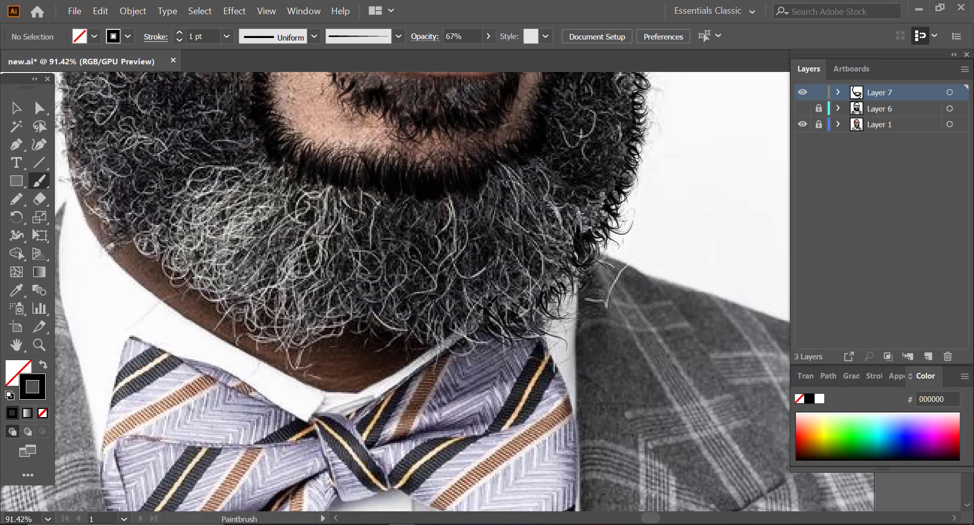
pyautogui.moveTo(451, 317); pyautogui.dragTo(469, 355)
pyautogui.moveTo(429, 315); pyautogui.dragTo(437, 366)
pyautogui.click(802, 108)
pyautogui.moveTo(522, 299); pyautogui.dragTo(552, 335)
pyautogui.moveTo(462, 307); pyautogui.dragTo(480, 348)
pyautogui.moveTo(566, 264); pyautogui.dragTo(578, 300)
pyautogui.moveTo(541, 289); pyautogui.dragTo(565, 317)
pyautogui.moveTo(386, 324); pyautogui.dragTo(413, 347)
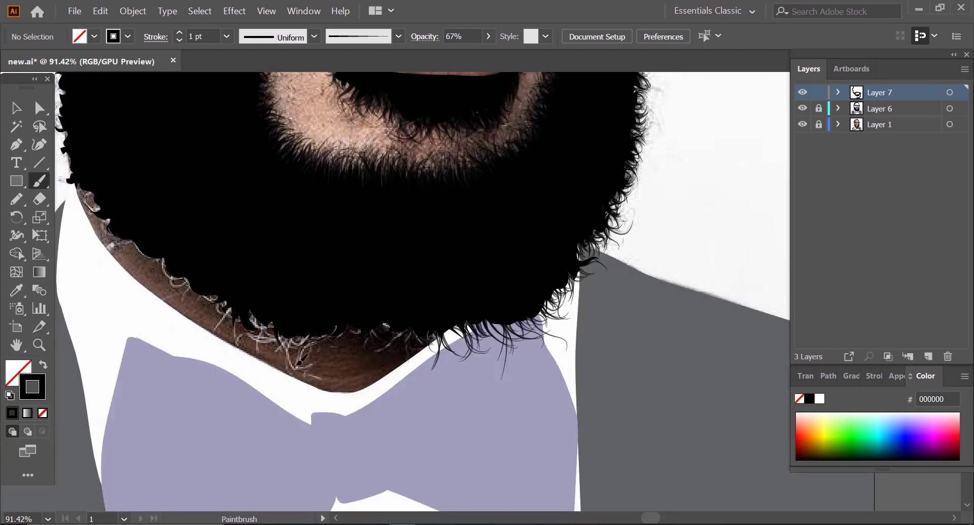
# Step: Continue the stray hairs along the lower beard edge over the neck up to the ear-side jaw, checking with the photo hidden
pyautogui.moveTo(299, 329); pyautogui.dragTo(334, 367)
pyautogui.moveTo(254, 332)
pyautogui.mouseDown()
pyautogui.moveTo(291, 357)
pyautogui.moveTo(277, 359)
pyautogui.mouseUp()
pyautogui.moveTo(234, 309); pyautogui.dragTo(215, 335)
pyautogui.moveTo(189, 284); pyautogui.dragTo(209, 305)
pyautogui.moveTo(163, 260); pyautogui.dragTo(186, 288)
pyautogui.moveTo(127, 241); pyautogui.dragTo(159, 264)
pyautogui.moveTo(90, 200); pyautogui.dragTo(107, 227)
pyautogui.click(803, 124)
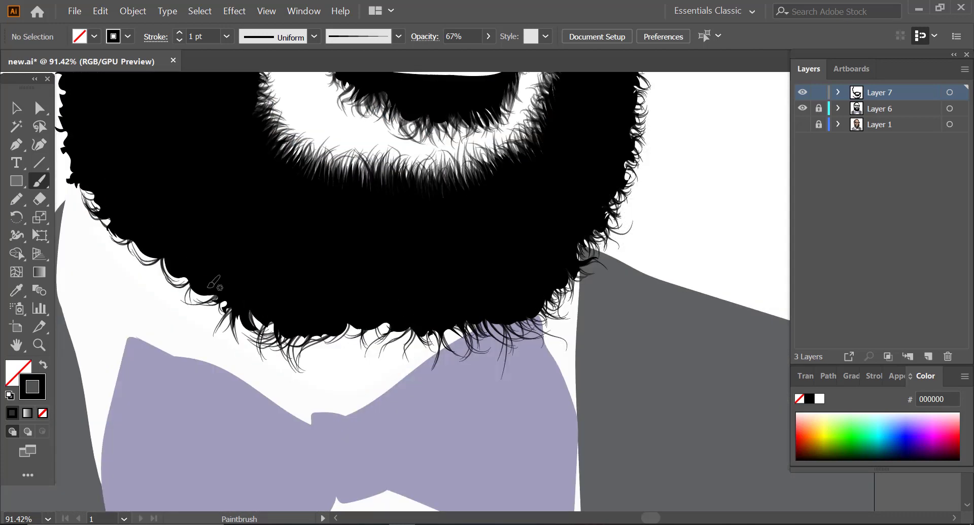
pyautogui.moveTo(77, 186); pyautogui.dragTo(80, 207)
pyautogui.moveTo(380, 326); pyautogui.dragTo(389, 354)
# Step: Set the brush to 2 pt and 60% opacity and add thicker hairs along the beard's lower edge and below the ear
pyautogui.moveTo(418, 389); pyautogui.dragTo(373, 389)
pyautogui.click(179, 33)
pyautogui.click(488, 37)
pyautogui.moveTo(466, 58); pyautogui.dragTo(461, 58)
pyautogui.moveTo(388, 347); pyautogui.dragTo(404, 361)
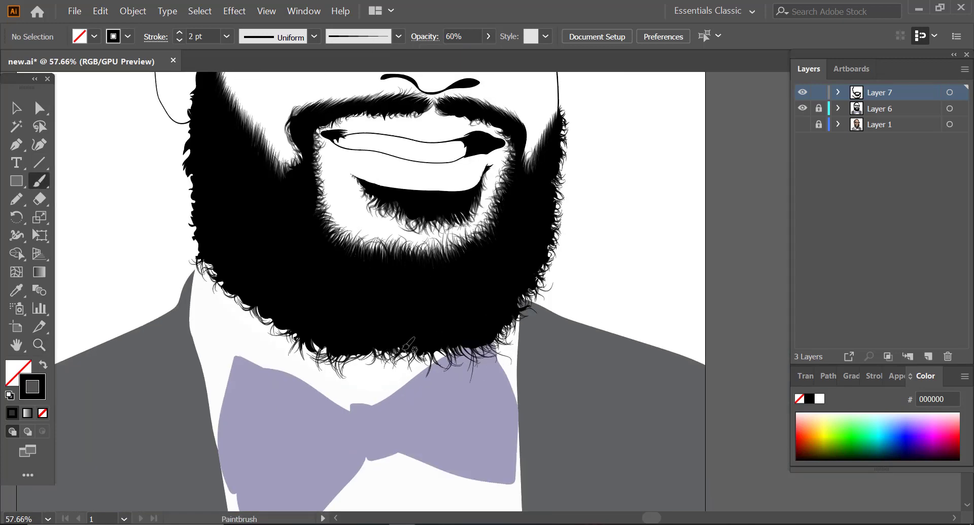
pyautogui.moveTo(247, 306); pyautogui.dragTo(260, 332)
pyautogui.click(803, 125)
pyautogui.moveTo(192, 176); pyautogui.dragTo(181, 201)
pyautogui.moveTo(192, 164); pyautogui.dragTo(182, 184)
pyautogui.moveTo(191, 139); pyautogui.dragTo(182, 167)
pyautogui.moveTo(189, 126); pyautogui.dragTo(176, 146)
# Step: Paint short curly hairs along the outer edge of the head hair, over the crown and down to the far temple
pyautogui.scroll(10, 203, 152)
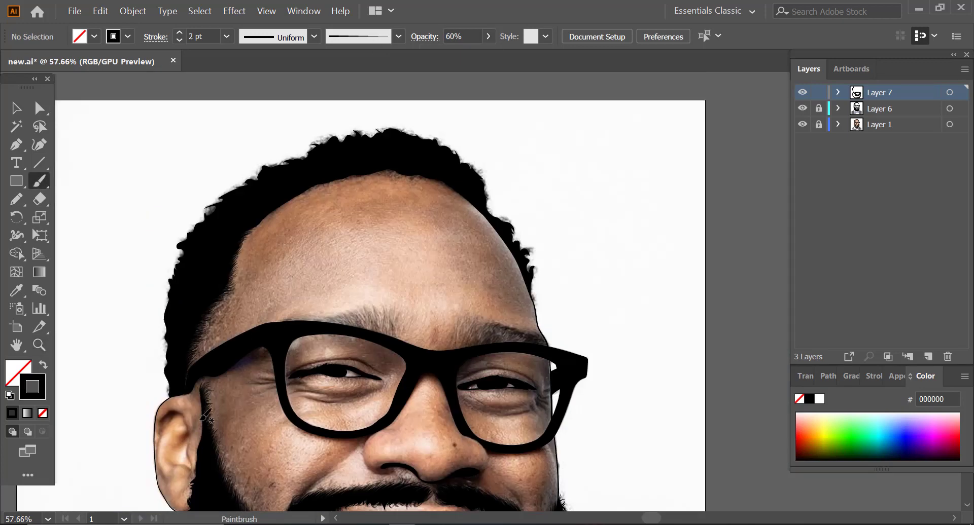
pyautogui.scroll(-3, 277, 233)
pyautogui.scroll(4, 282, 231)
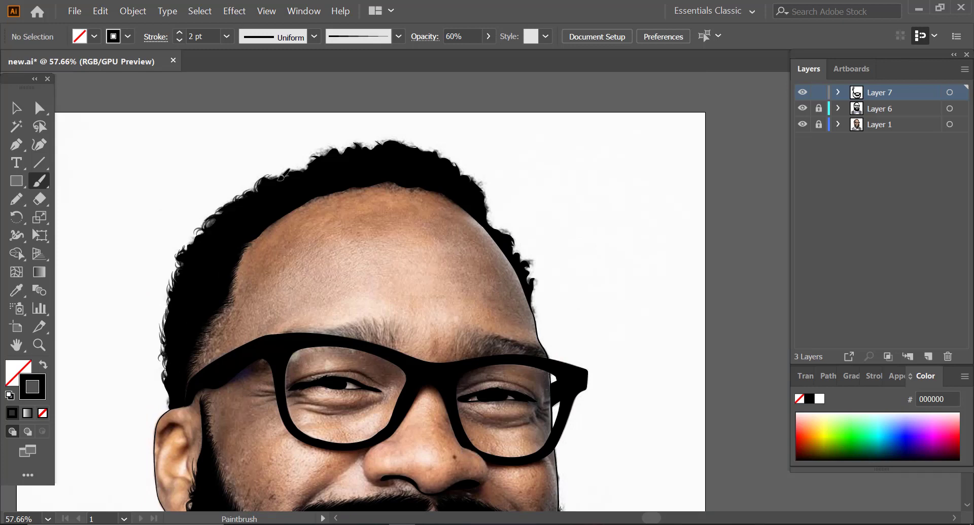
pyautogui.moveTo(301, 170); pyautogui.dragTo(291, 166)
pyautogui.moveTo(369, 150); pyautogui.dragTo(414, 143)
pyautogui.moveTo(436, 155); pyautogui.dragTo(444, 151)
pyautogui.moveTo(481, 196); pyautogui.dragTo(491, 196)
pyautogui.moveTo(497, 230)
pyautogui.mouseDown()
pyautogui.moveTo(509, 229)
pyautogui.moveTo(524, 255)
pyautogui.mouseUp()
pyautogui.moveTo(525, 269); pyautogui.dragTo(533, 262)
pyautogui.moveTo(531, 294); pyautogui.dragTo(535, 313)
pyautogui.click(802, 124)
pyautogui.moveTo(490, 227); pyautogui.dragTo(496, 209)
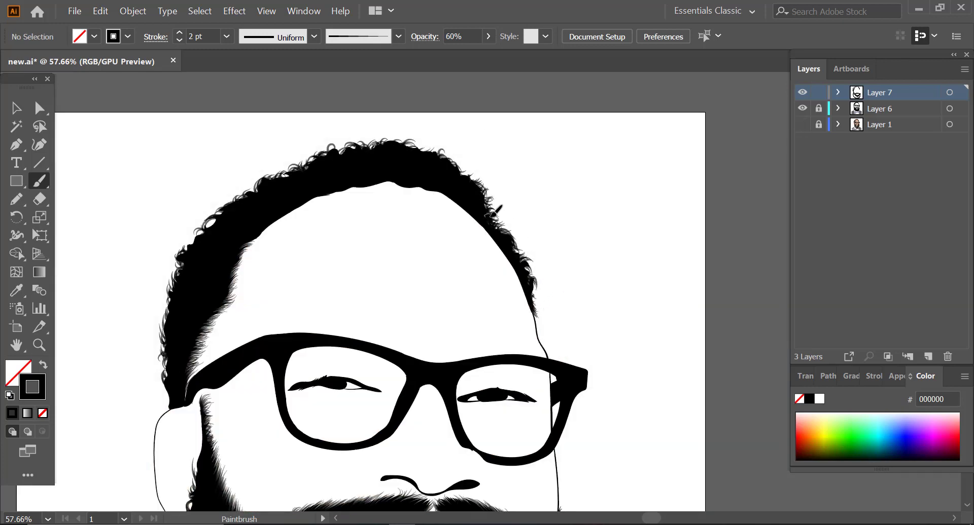
# Step: Start the ear-side eyebrow with fine 1 pt hair strokes at 60% opacity above the glasses
pyautogui.press('z')
pyautogui.moveTo(406, 269); pyautogui.dragTo(341, 273)
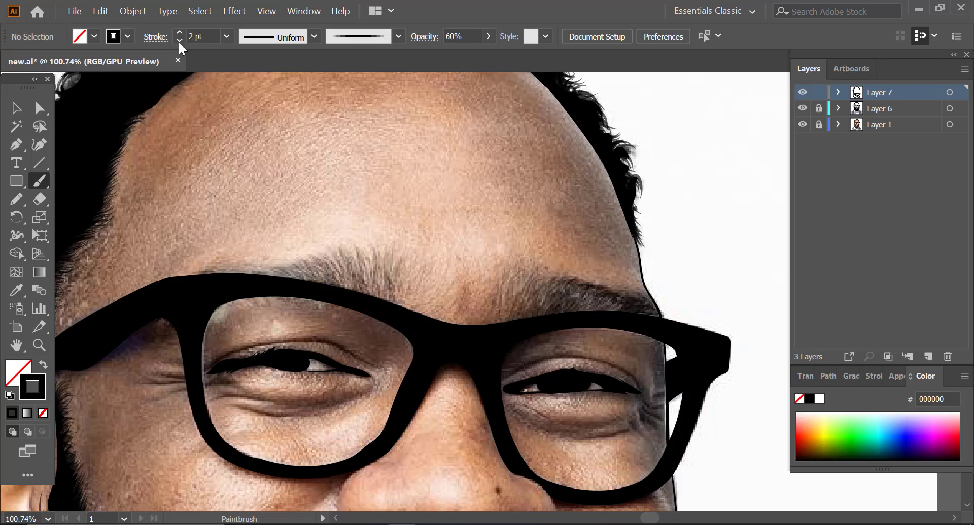
pyautogui.moveTo(263, 276); pyautogui.dragTo(362, 256)
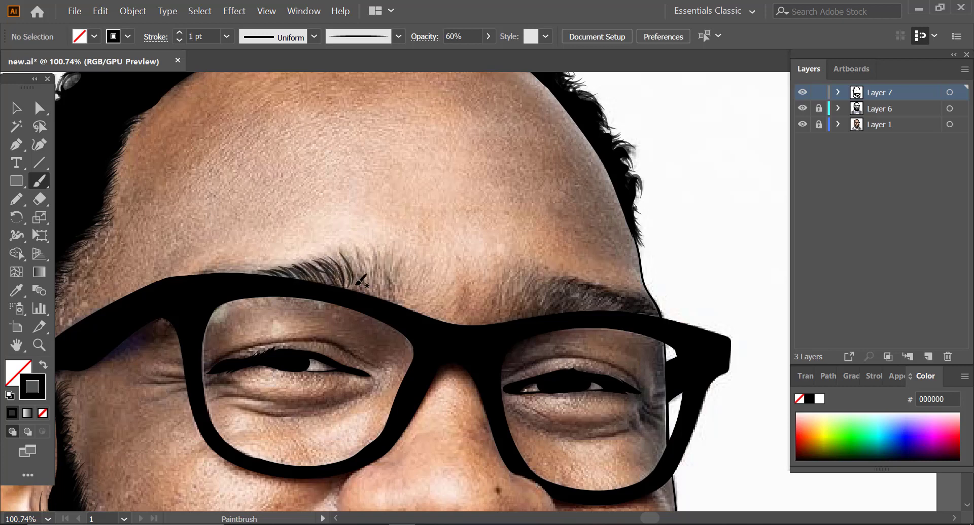
pyautogui.moveTo(352, 289); pyautogui.dragTo(380, 256)
# Step: Reduce the brush opacity to 24% and fill the ear-side eyebrow with softer strokes toward the nose
pyautogui.click(488, 36)
pyautogui.moveTo(391, 297); pyautogui.dragTo(399, 258)
pyautogui.moveTo(360, 283); pyautogui.dragTo(371, 254)
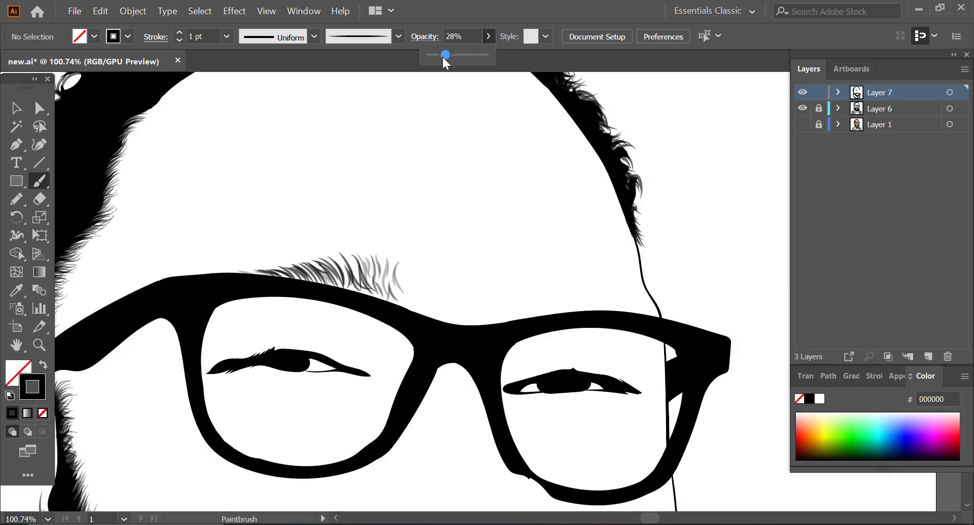
pyautogui.moveTo(314, 287); pyautogui.dragTo(361, 257)
pyautogui.moveTo(364, 291); pyautogui.dragTo(382, 261)
pyautogui.moveTo(373, 299); pyautogui.dragTo(391, 264)
pyautogui.moveTo(324, 287); pyautogui.dragTo(368, 258)
pyautogui.moveTo(377, 298); pyautogui.dragTo(401, 258)
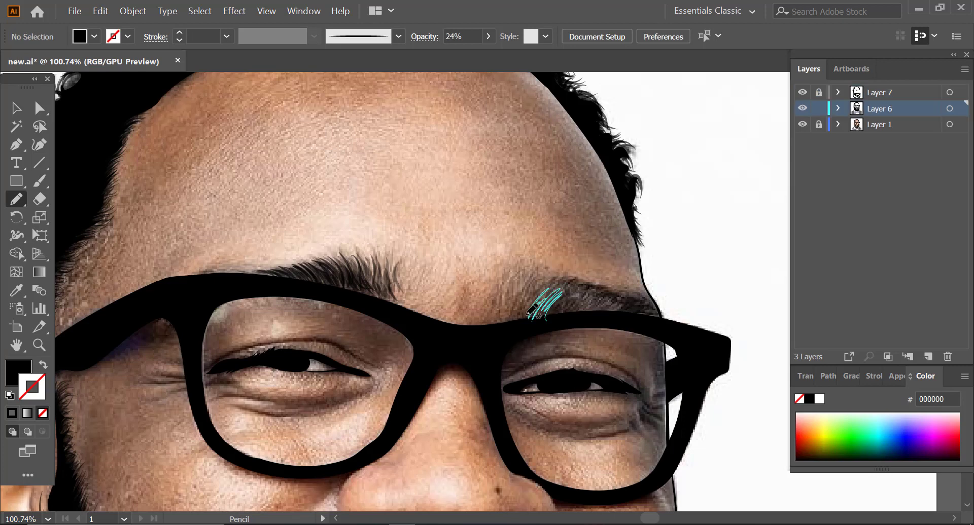
# Step: Trace the other eyebrow with the Pencil tool as a solid black shape with hair tips, and deselect it
pyautogui.moveTo(530, 310); pyautogui.dragTo(573, 277)
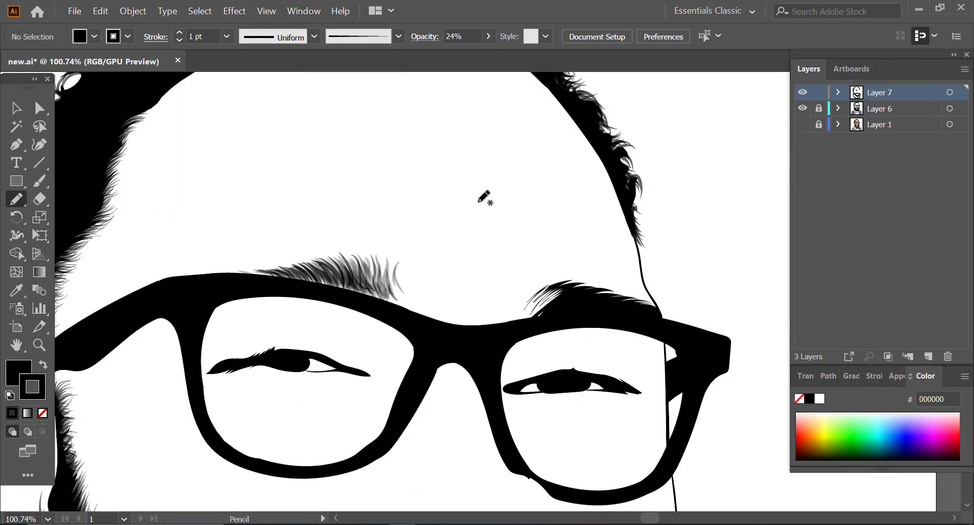
pyautogui.moveTo(523, 328); pyautogui.dragTo(572, 287)
pyautogui.hotkey('ctrl', 'shift', 'a')
# Step: Set the brush to 0.75 pt and 37% opacity and paint fine hairs along the traced eyebrow's inner end and upper edge
pyautogui.click(459, 36)
pyautogui.press('b')
pyautogui.moveTo(522, 319); pyautogui.dragTo(571, 282)
pyautogui.moveTo(513, 321)
pyautogui.mouseDown()
pyautogui.moveTo(547, 287)
pyautogui.moveTo(596, 284)
pyautogui.mouseUp()
pyautogui.moveTo(651, 301); pyautogui.dragTo(598, 288)
pyautogui.moveTo(510, 315); pyautogui.dragTo(539, 284)
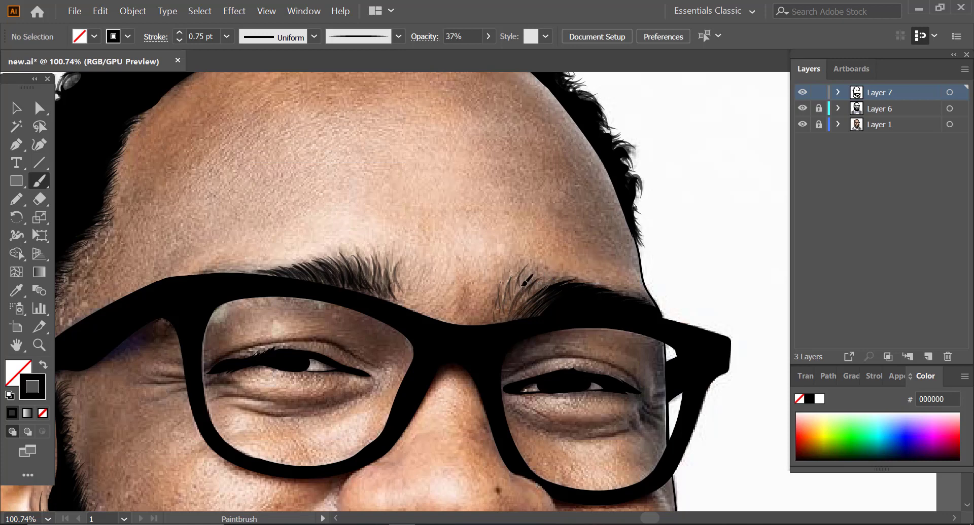
pyautogui.moveTo(532, 296); pyautogui.dragTo(571, 276)
pyautogui.click(802, 124)
pyautogui.moveTo(501, 320)
pyautogui.mouseDown()
pyautogui.moveTo(509, 297)
pyautogui.moveTo(544, 282)
pyautogui.moveTo(518, 289)
pyautogui.moveTo(558, 281)
pyautogui.mouseUp()
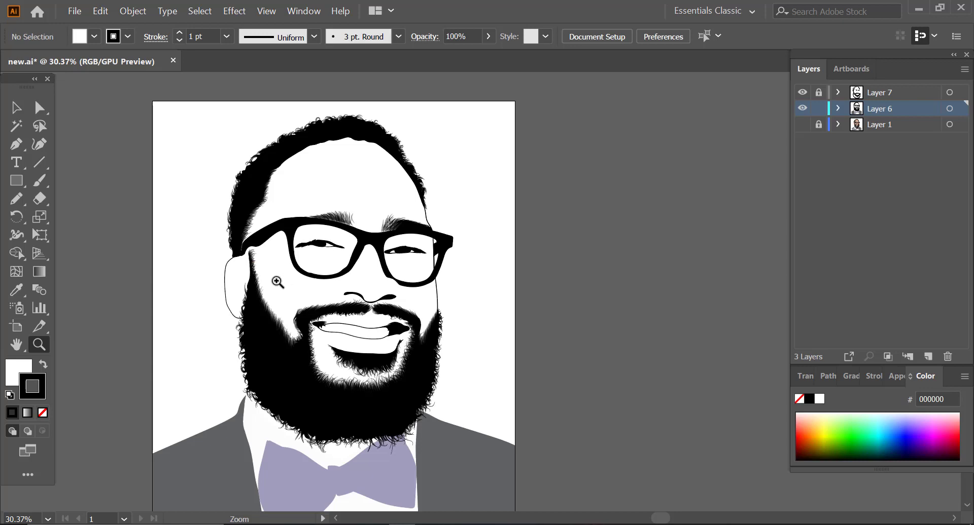
# Step: Set the brush opacity to 60% and paint fine curly hairs along the hairline above the forehead
pyautogui.click(277, 282)
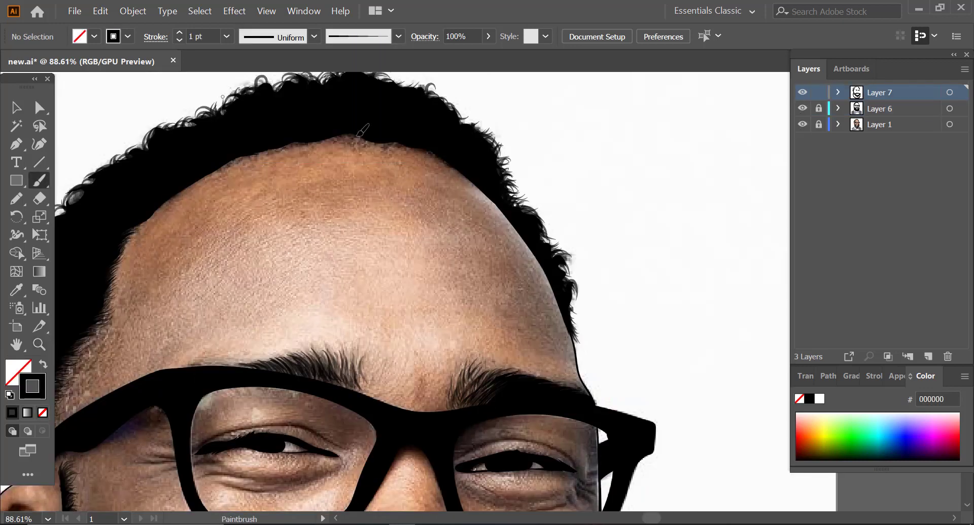
pyautogui.click(488, 36)
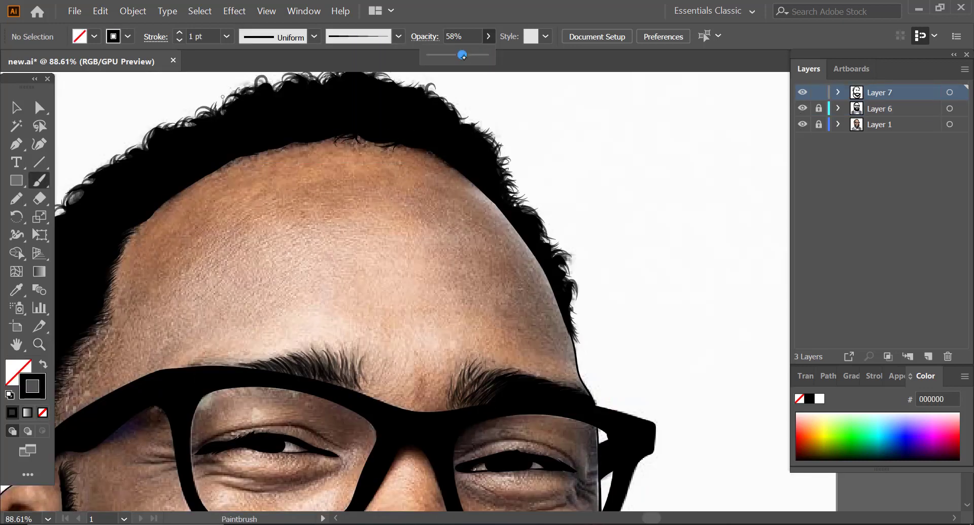
pyautogui.moveTo(462, 55); pyautogui.dragTo(456, 55)
pyautogui.moveTo(299, 143); pyautogui.dragTo(278, 152)
pyautogui.moveTo(258, 154); pyautogui.dragTo(239, 161)
pyautogui.click(179, 32)
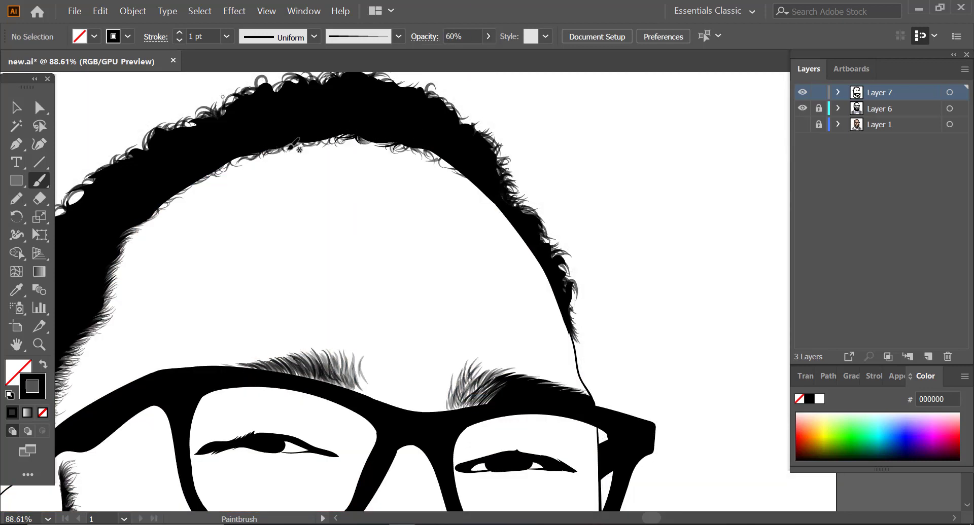
pyautogui.moveTo(319, 199); pyautogui.dragTo(150, 276)
pyautogui.moveTo(355, 263); pyautogui.dragTo(446, 203)
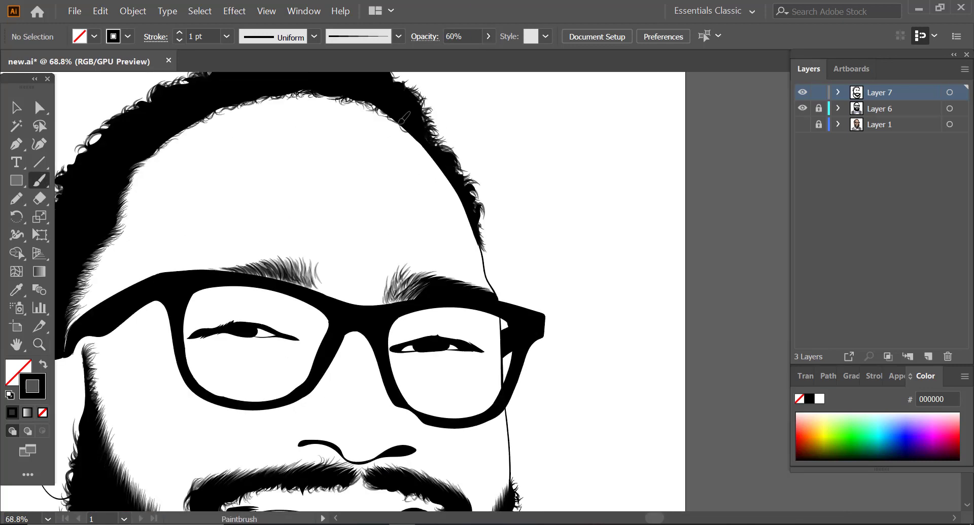
# Step: Duplicate Layer 6 and lock the copy along with Layer 7, leaving the original Layer 6 unlocked
pyautogui.press('z')
pyautogui.moveTo(321, 194)
pyautogui.mouseDown()
pyautogui.moveTo(240, 236)
pyautogui.moveTo(227, 349)
pyautogui.moveTo(254, 292)
pyautogui.moveTo(280, 287)
pyautogui.mouseUp()
pyautogui.moveTo(344, 232); pyautogui.dragTo(303, 252)
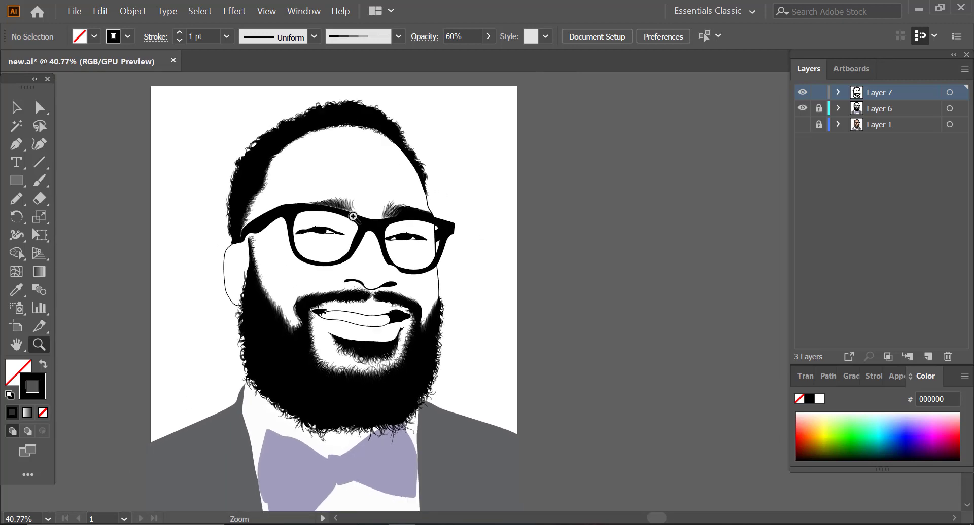
pyautogui.moveTo(879, 109); pyautogui.dragTo(928, 357)
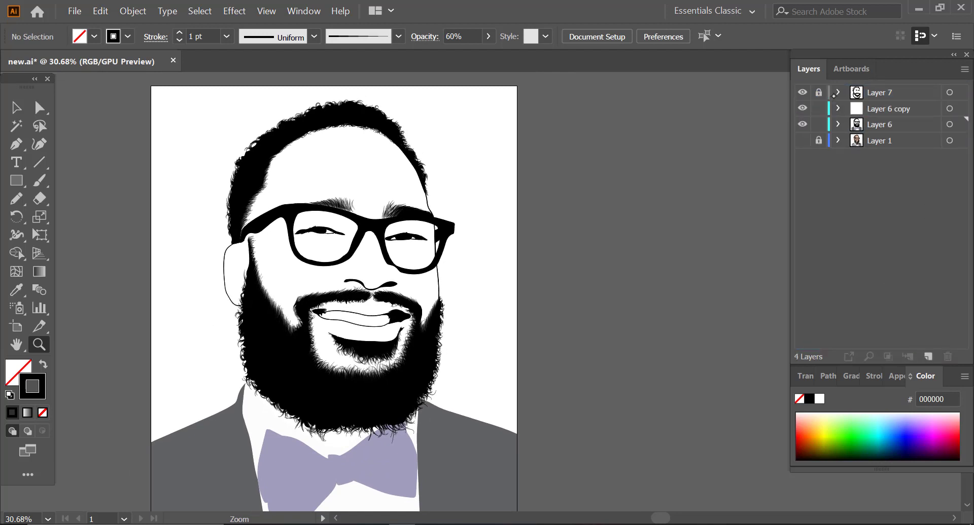
pyautogui.click(866, 108)
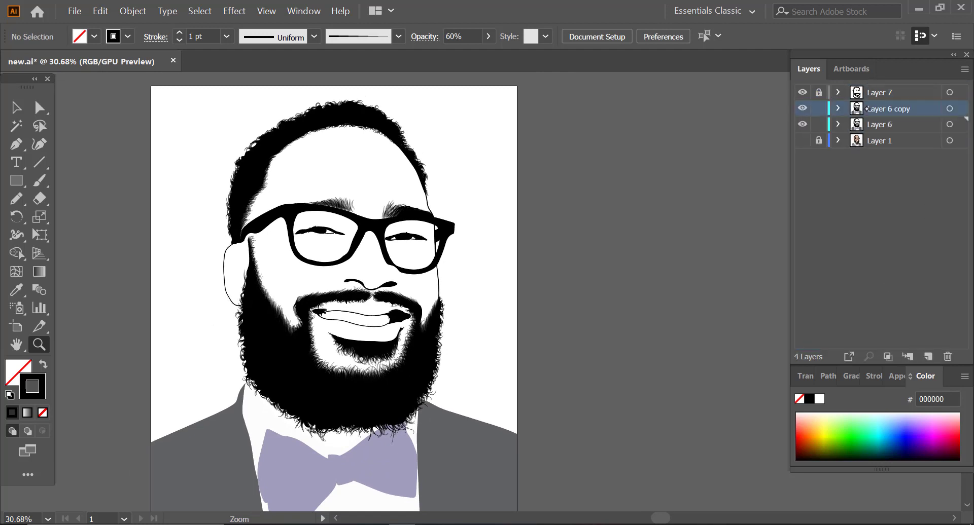
pyautogui.click(819, 109)
# Step: Select all the artwork on the unlocked Layer 6 and expand its appearance
pyautogui.keyDown('alt'); pyautogui.click(184, 237); pyautogui.keyUp('alt')
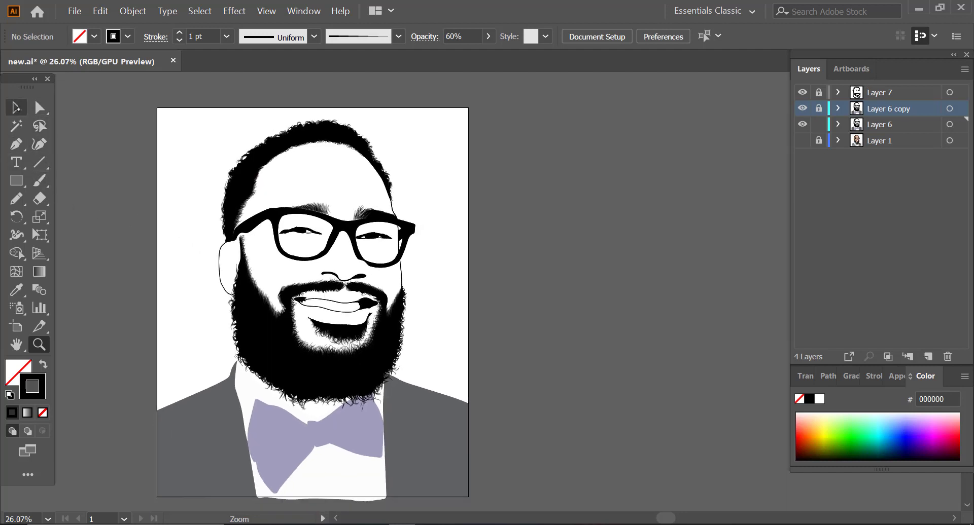
pyautogui.click(17, 107)
pyautogui.scroll(-1, 519, 518)
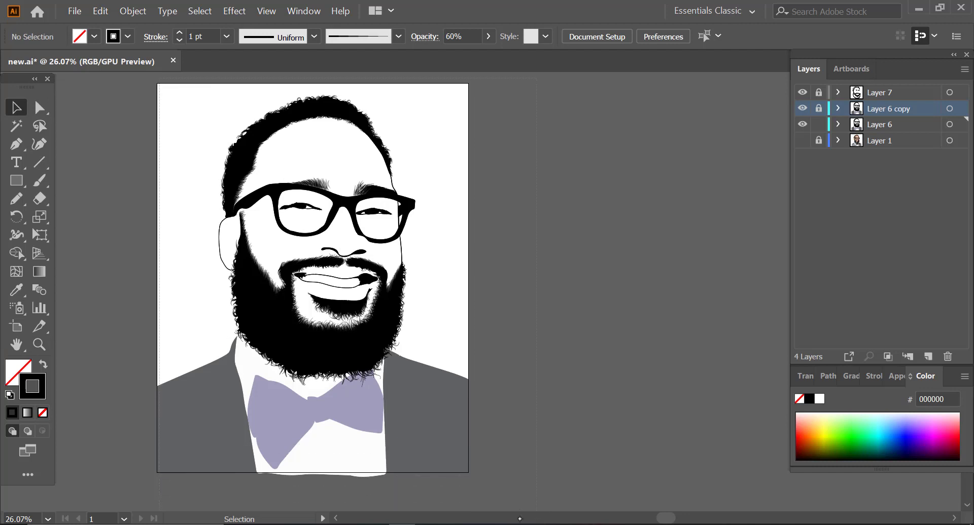
pyautogui.hotkey('ctrl', 'a')
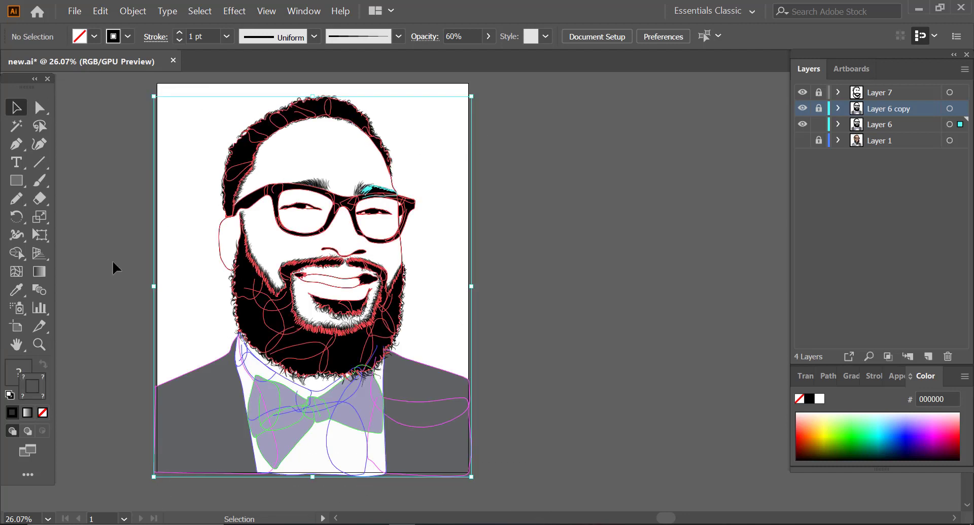
pyautogui.click(133, 12)
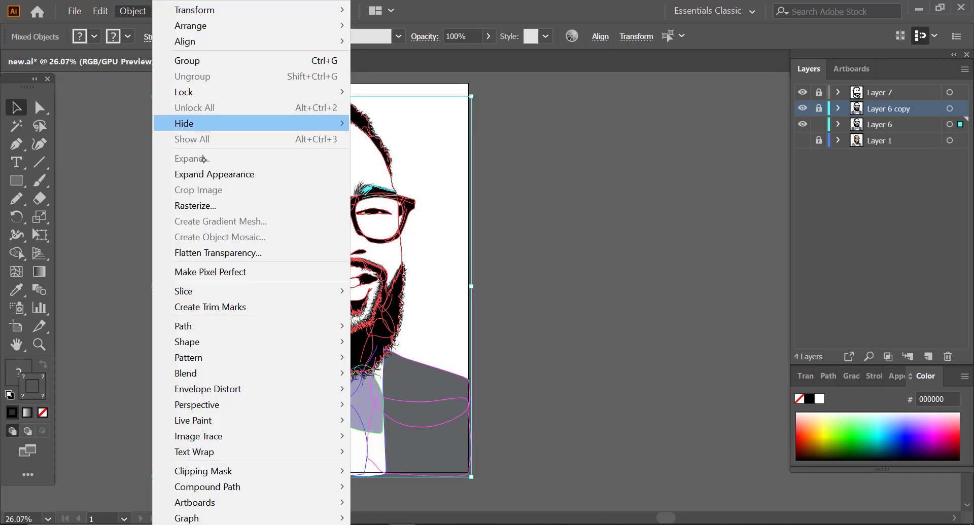
pyautogui.click(211, 175)
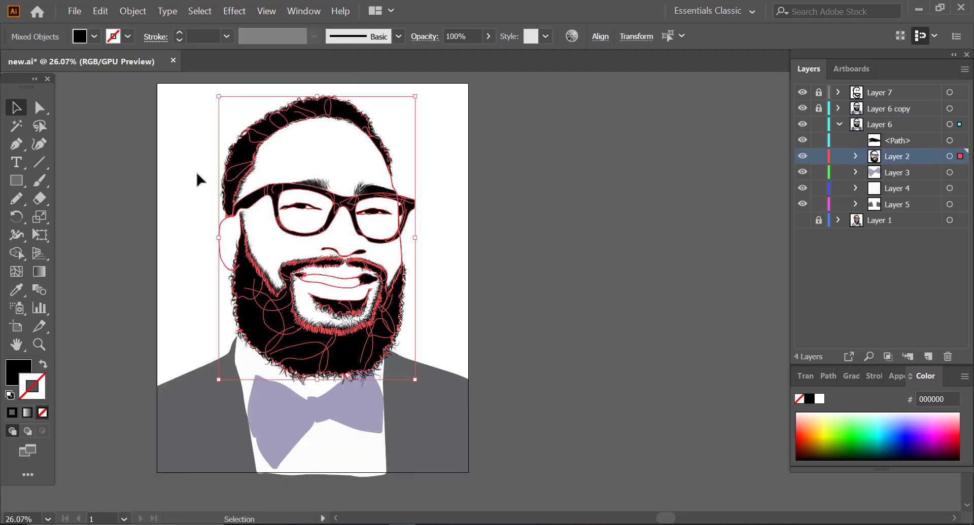
# Step: Combine all the expanded Layer 6 artwork with the Pathfinder Merge operation, and deselect it
pyautogui.hotkey('ctrl', 'a')
pyautogui.click(341, 11)
pyautogui.moveTo(289, 10)
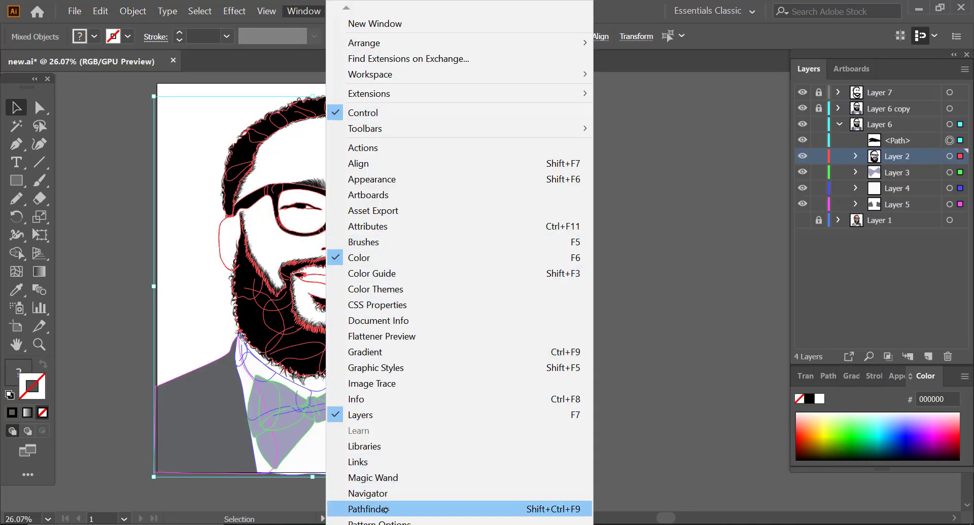
pyautogui.click(368, 509)
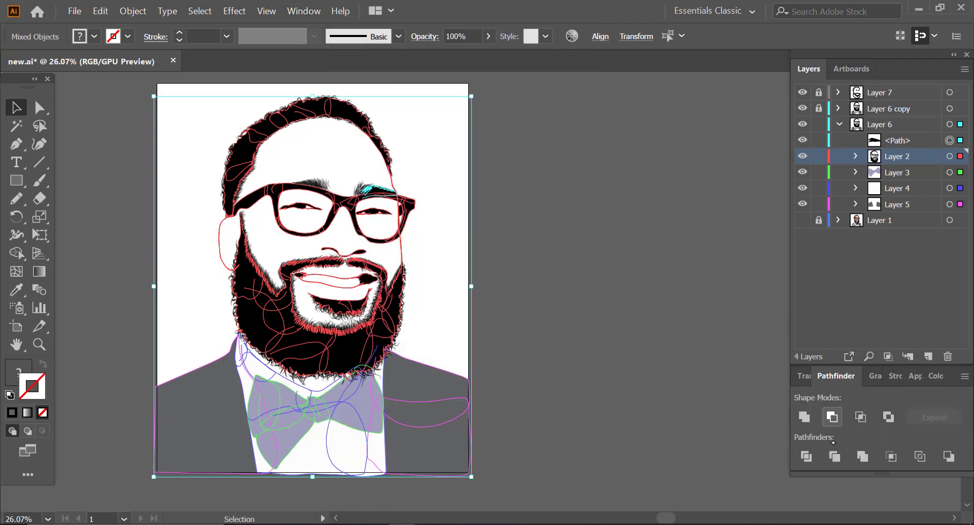
pyautogui.click(860, 457)
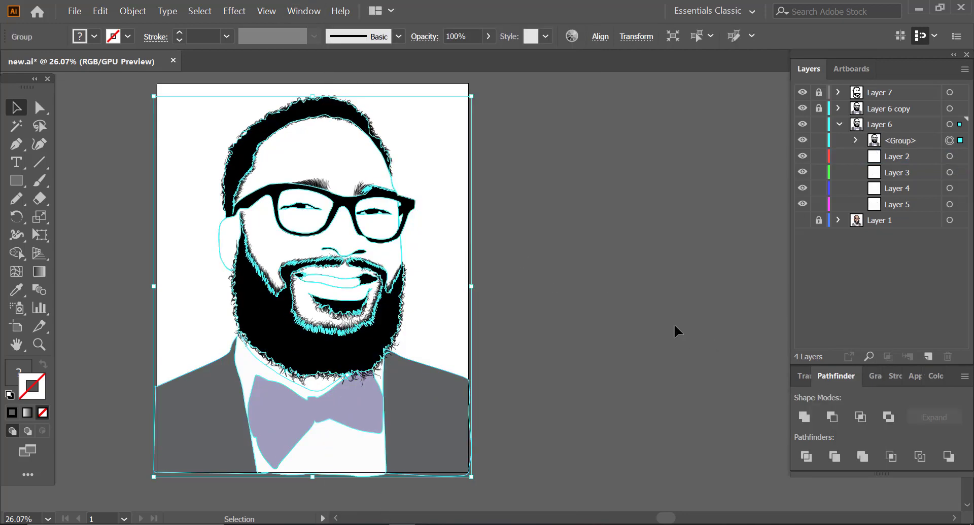
pyautogui.click(605, 319)
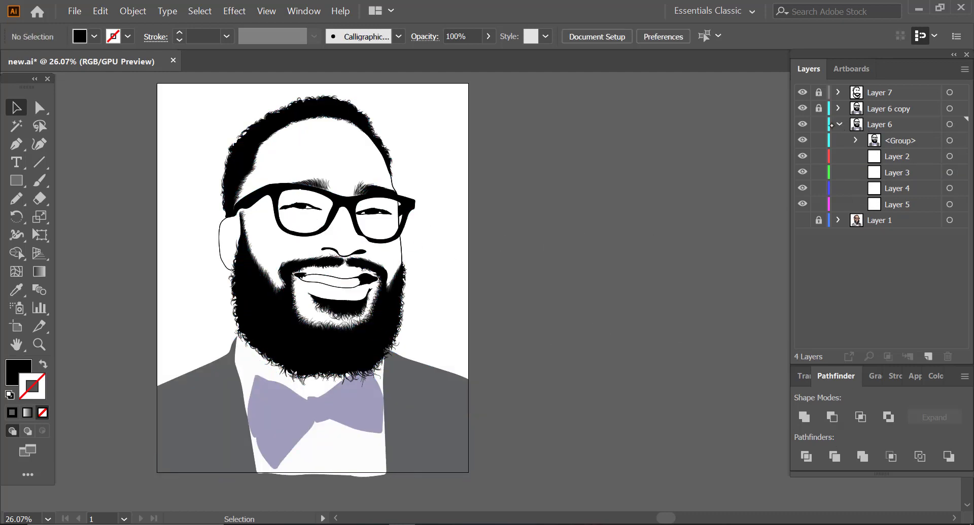
pyautogui.click(839, 124)
# Step: Prepare the Rectangle tool with a bright green 5FFF5C fill and no stroke
pyautogui.click(16, 180)
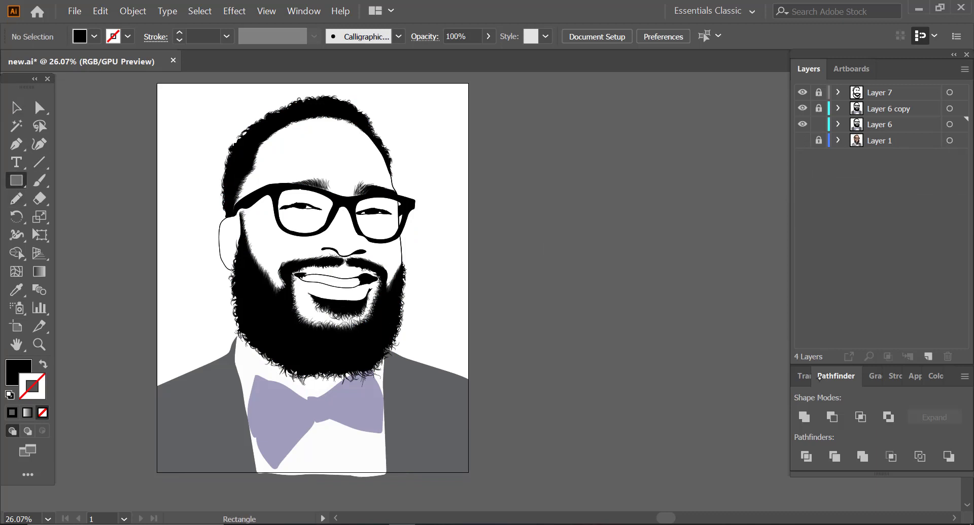
pyautogui.doubleClick(933, 377)
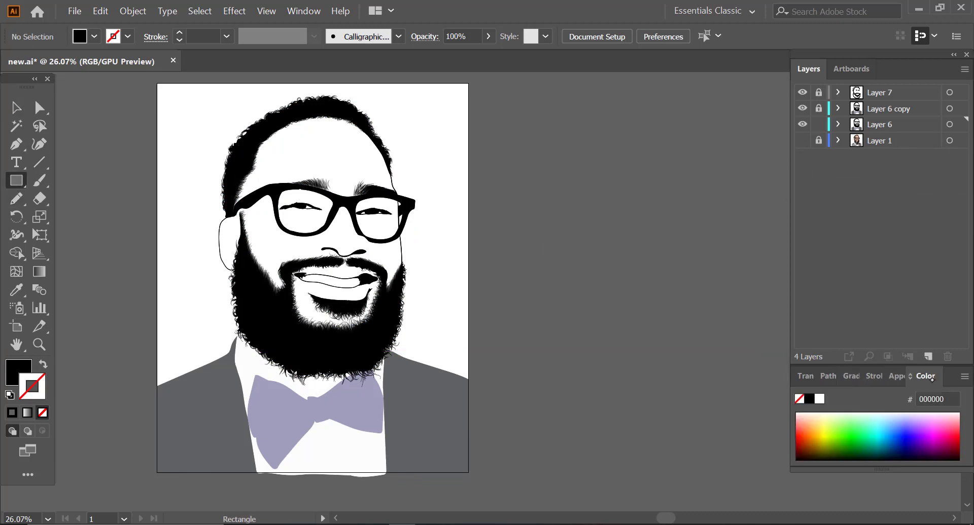
pyautogui.doubleClick(925, 376)
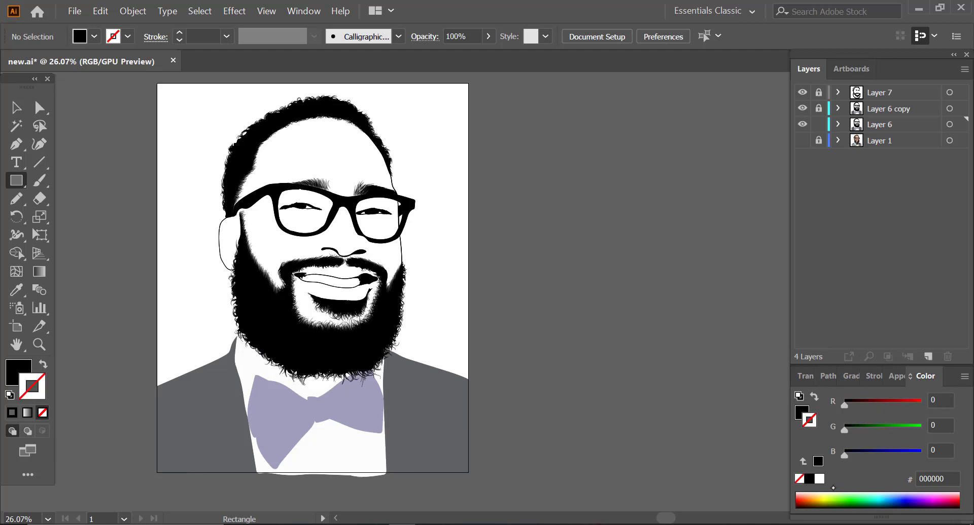
pyautogui.click(846, 492)
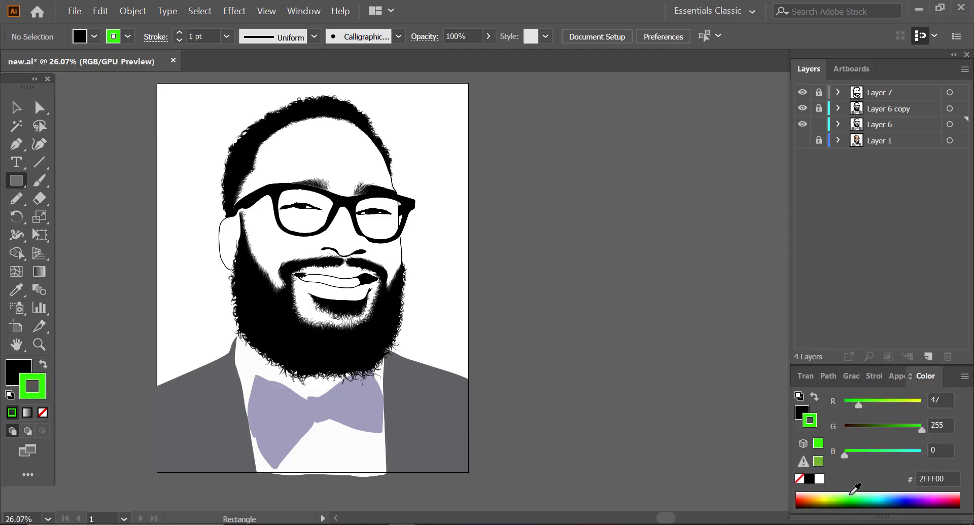
pyautogui.click(43, 364)
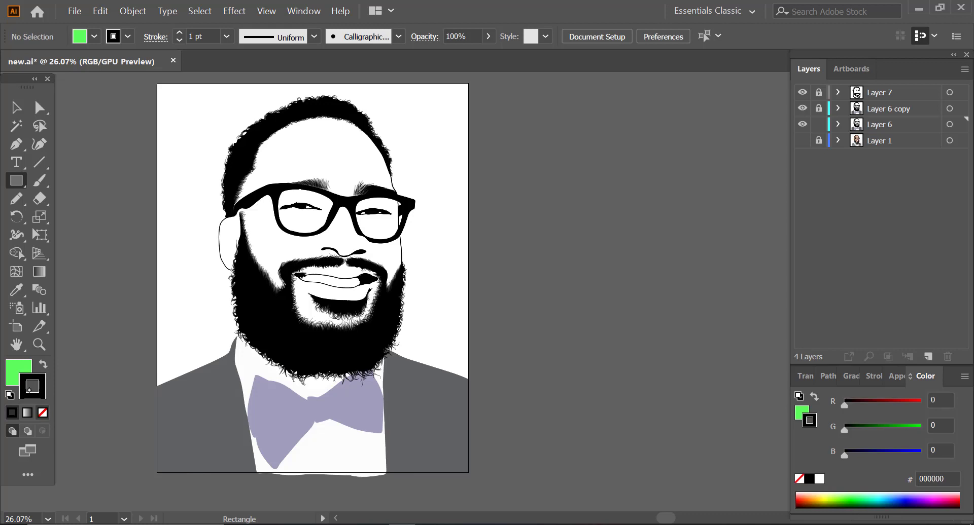
pyautogui.click(42, 412)
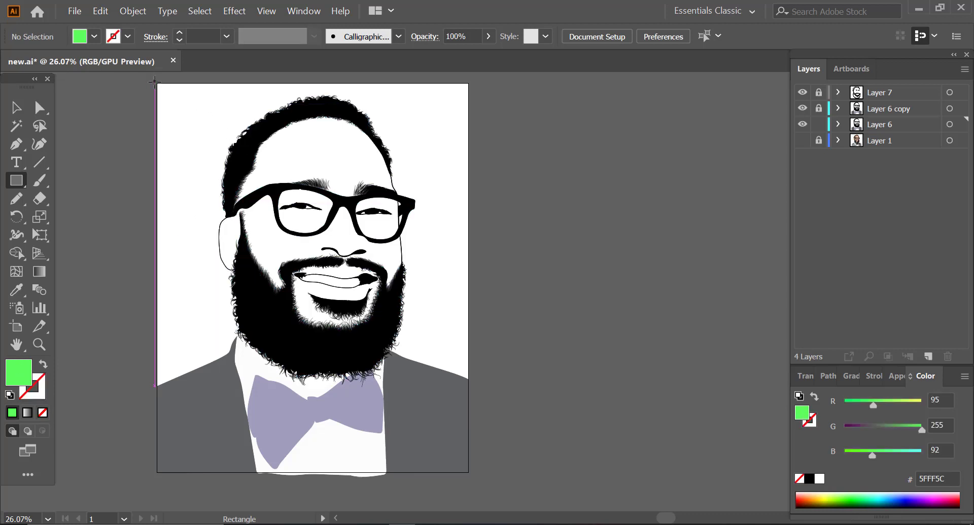
# Step: Draw a green rectangle covering the whole artboard on Layer 6 and send it to the back
pyautogui.moveTo(157, 83); pyautogui.dragTo(235, 171)
pyautogui.moveTo(166, 100); pyautogui.dragTo(468, 473)
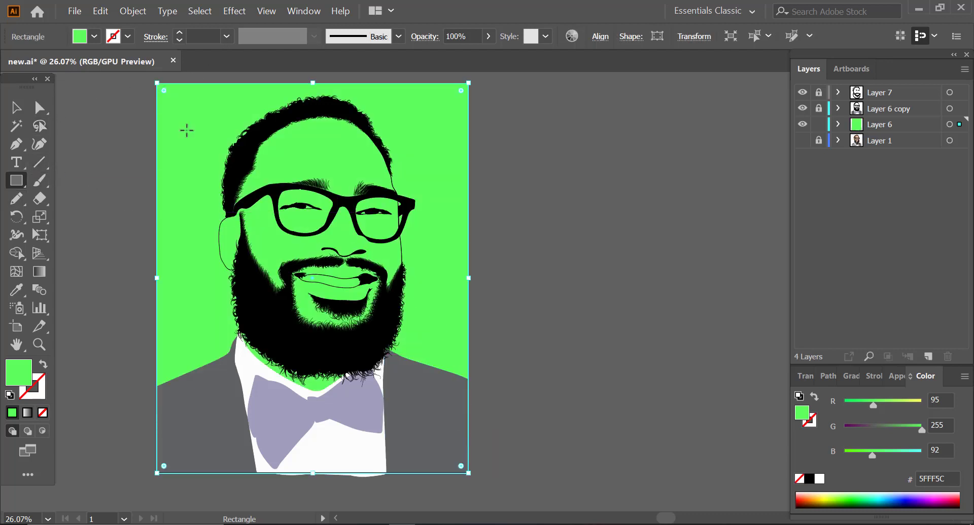
pyautogui.rightClick(179, 146)
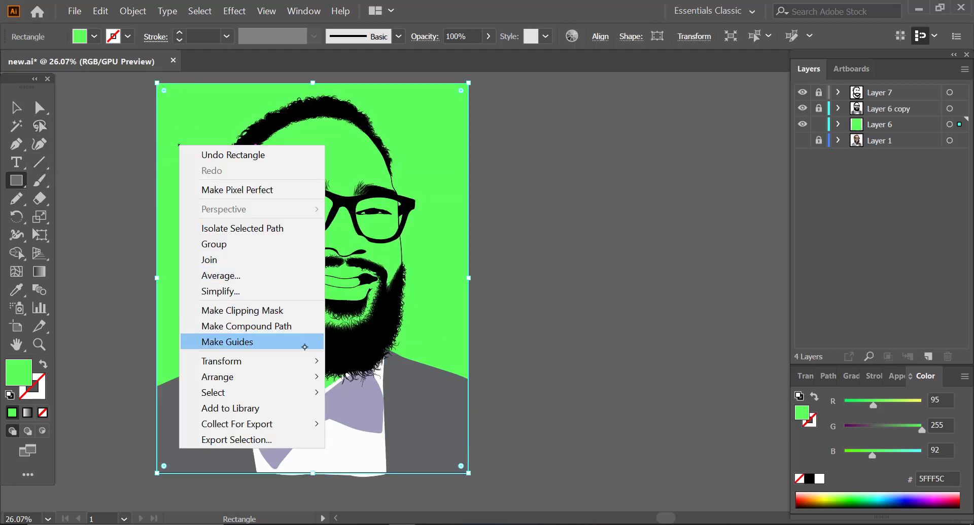
pyautogui.moveTo(306, 378)
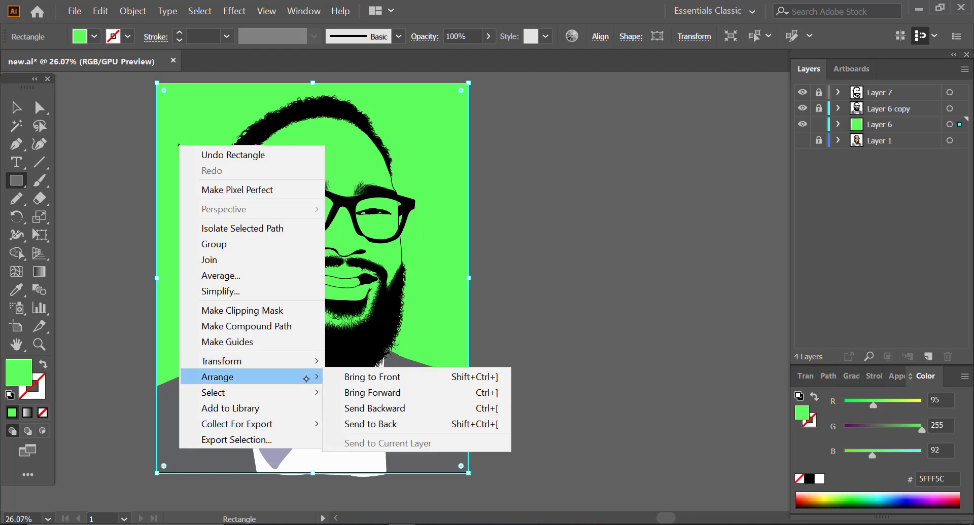
pyautogui.click(387, 424)
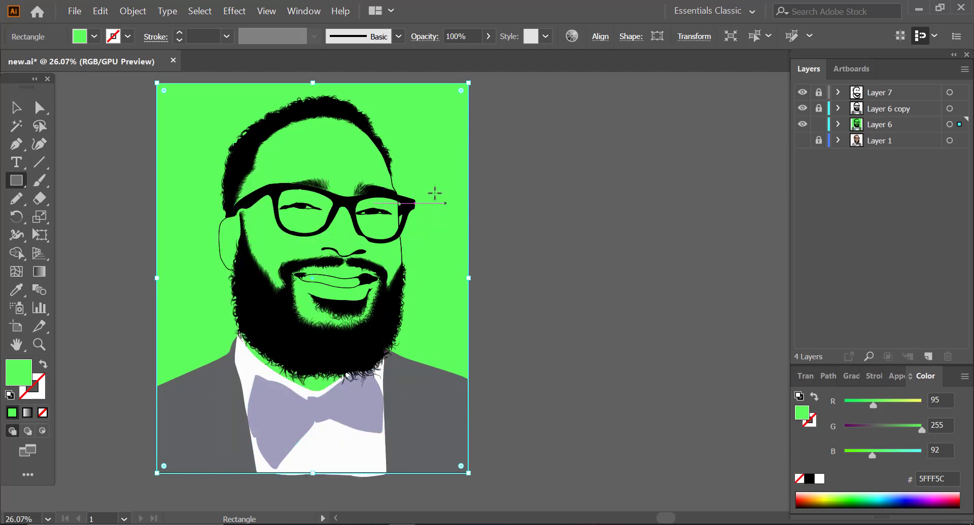
# Step: Merge the green rectangle with all the Layer 6 artwork using Pathfinder, and deselect the result
pyautogui.click(16, 107)
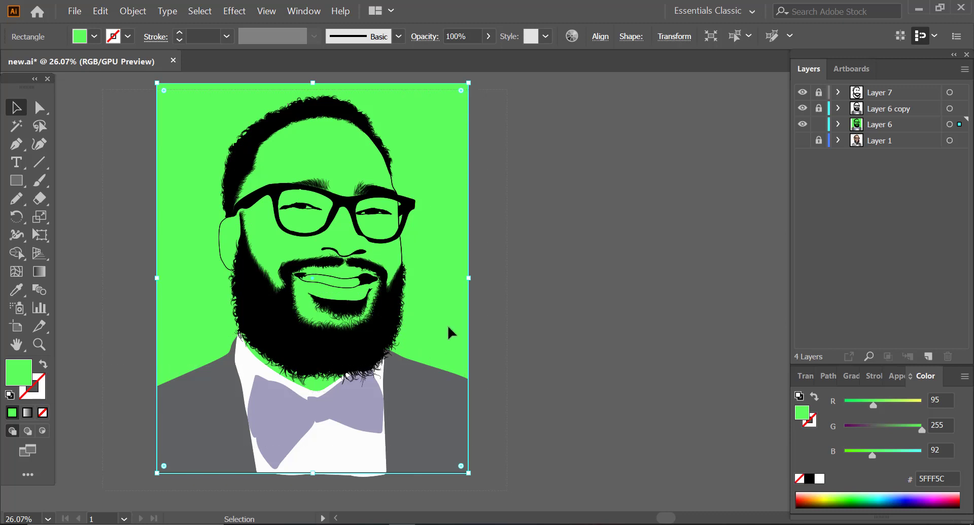
pyautogui.hotkey('ctrl', 'a')
pyautogui.click(827, 375)
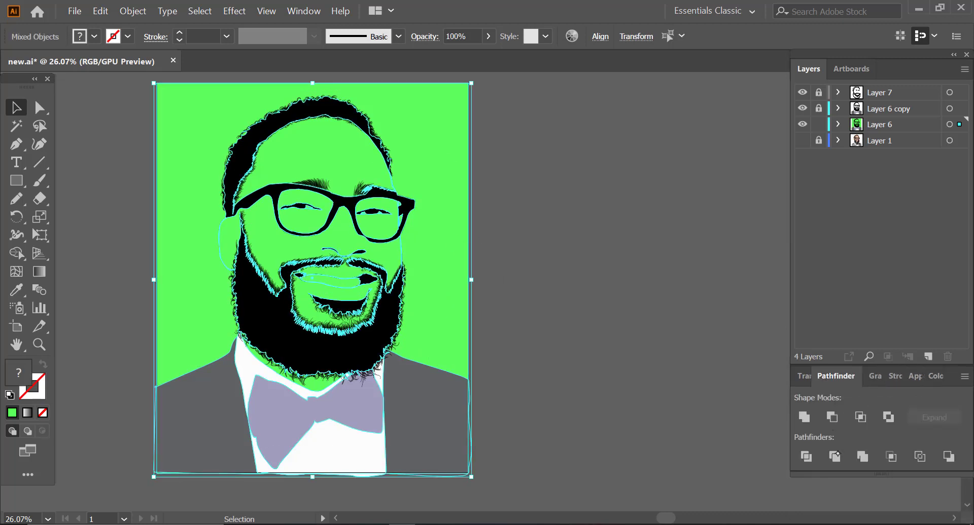
pyautogui.click(863, 456)
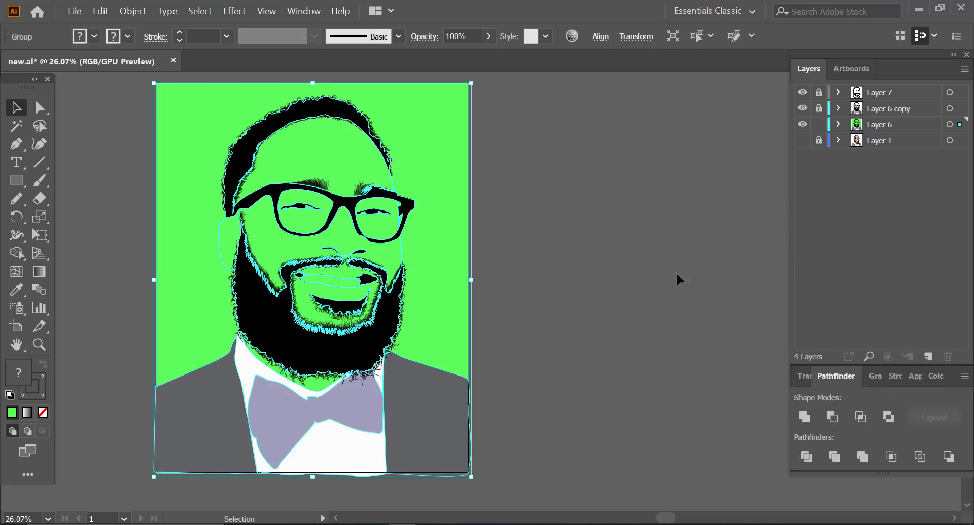
pyautogui.click(625, 220)
# Step: Delete the green background area surrounding the man's head and shoulders
pyautogui.press('a')
pyautogui.click(202, 191)
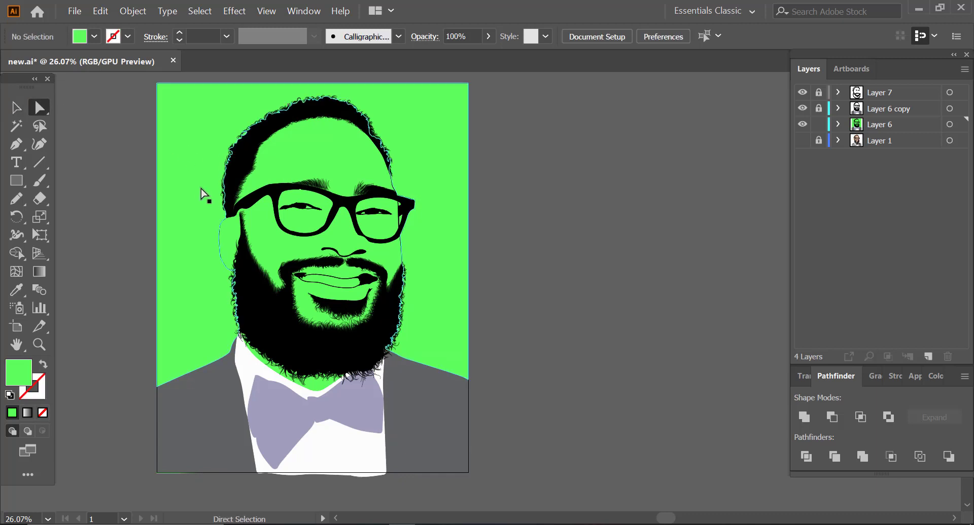
pyautogui.click(200, 198)
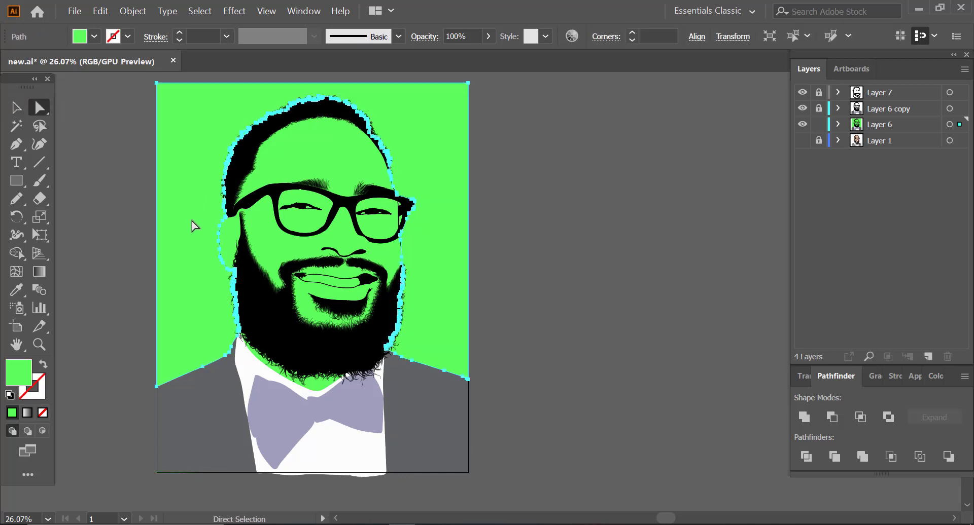
pyautogui.press('Delete')
# Step: Delete the two small green pieces between the outer glasses frame and the edge of the face
pyautogui.click(39, 345)
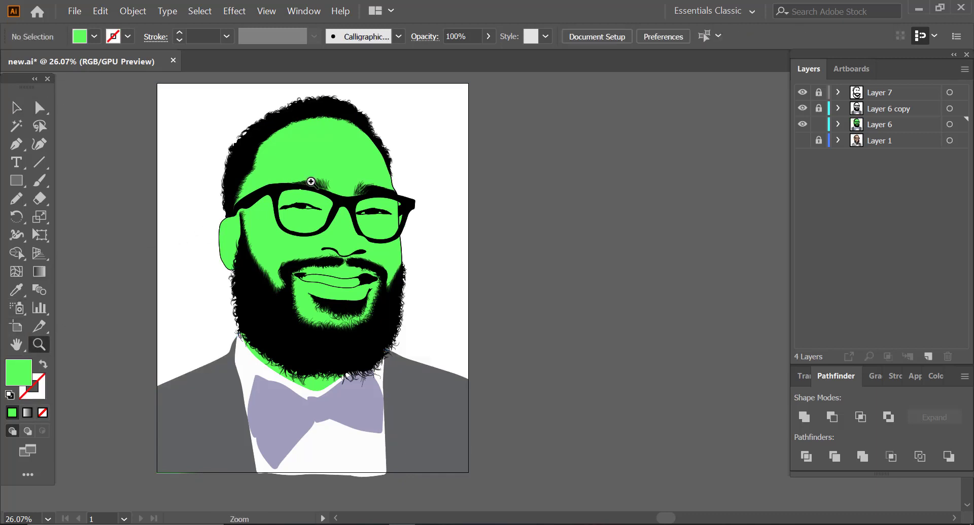
pyautogui.moveTo(325, 158); pyautogui.dragTo(461, 183)
pyautogui.click(39, 108)
pyautogui.click(400, 195)
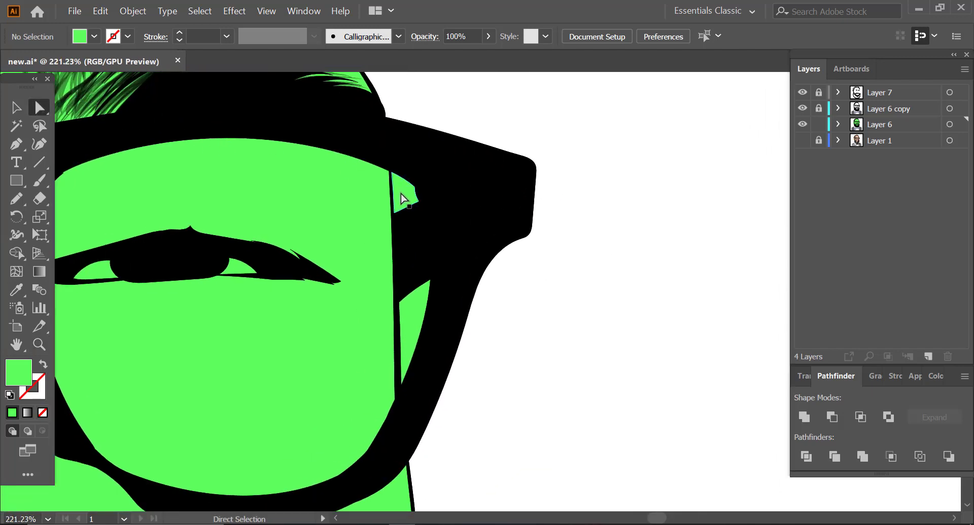
pyautogui.press('Delete')
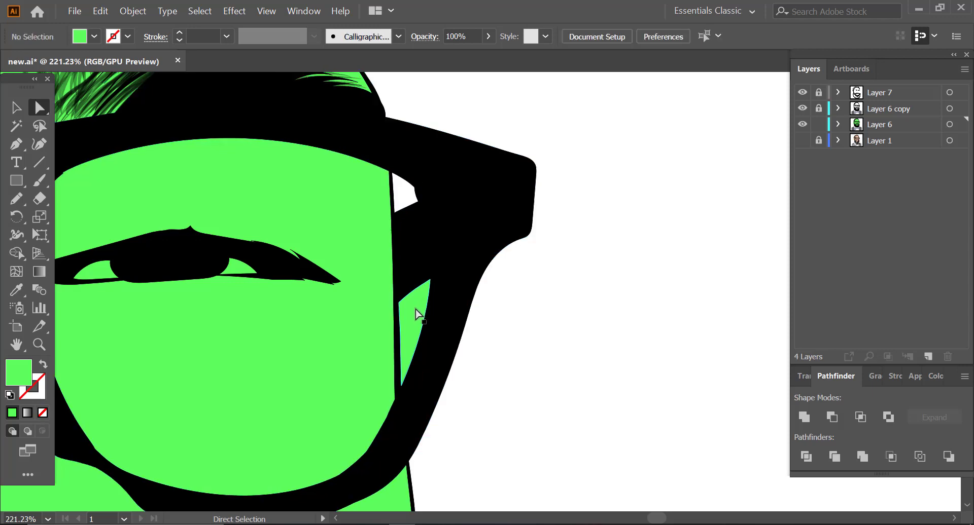
pyautogui.click(416, 311)
pyautogui.press('Delete')
# Step: Open the reference photo IMG_5640 from the new folder
pyautogui.click(39, 345)
pyautogui.moveTo(467, 278); pyautogui.dragTo(242, 333)
pyautogui.moveTo(354, 229); pyautogui.dragTo(340, 256)
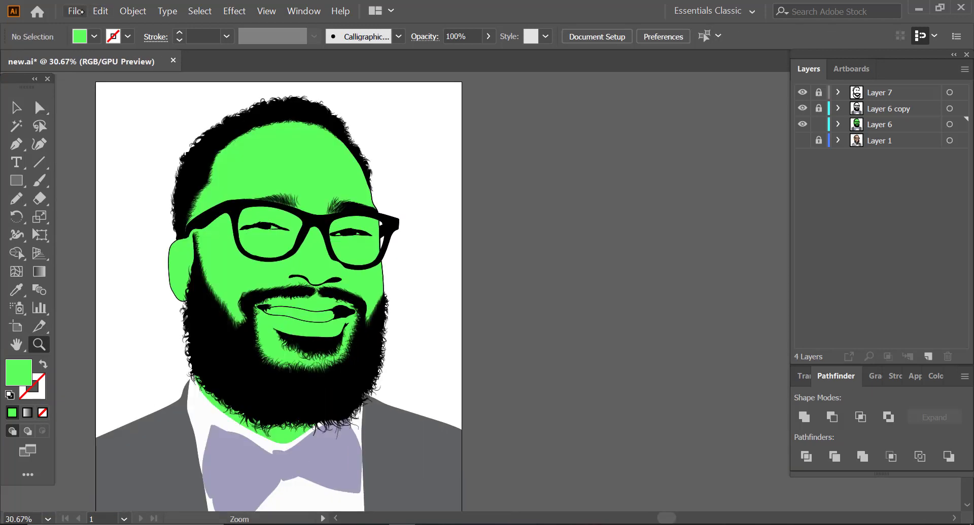
pyautogui.click(81, 11)
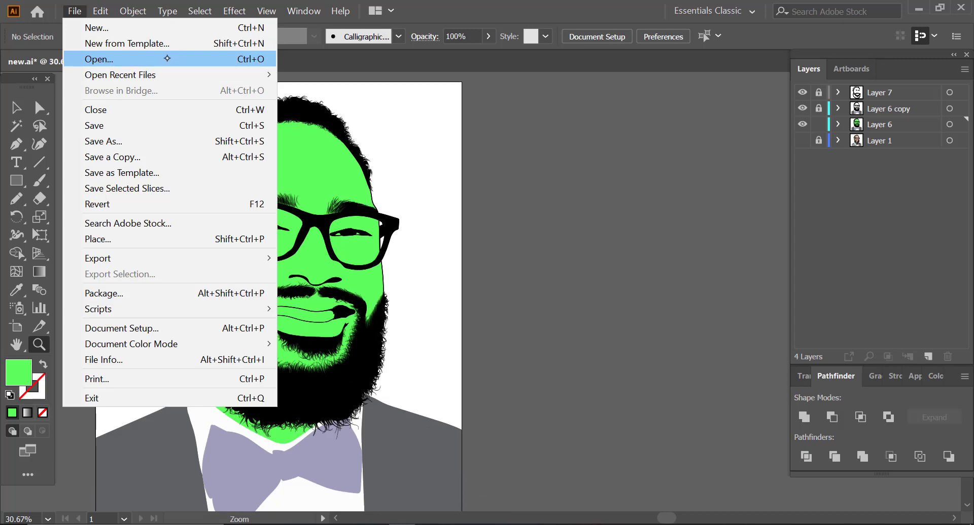
pyautogui.click(165, 58)
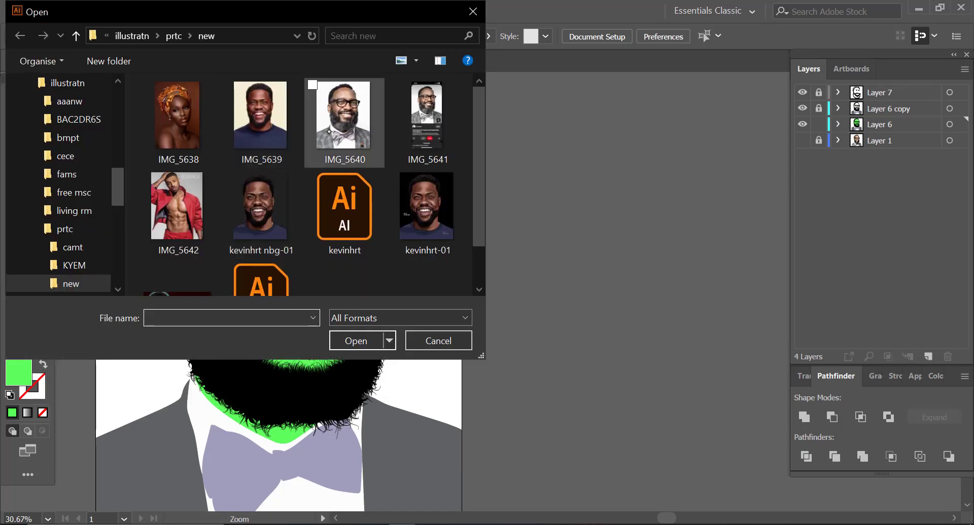
pyautogui.doubleClick(330, 130)
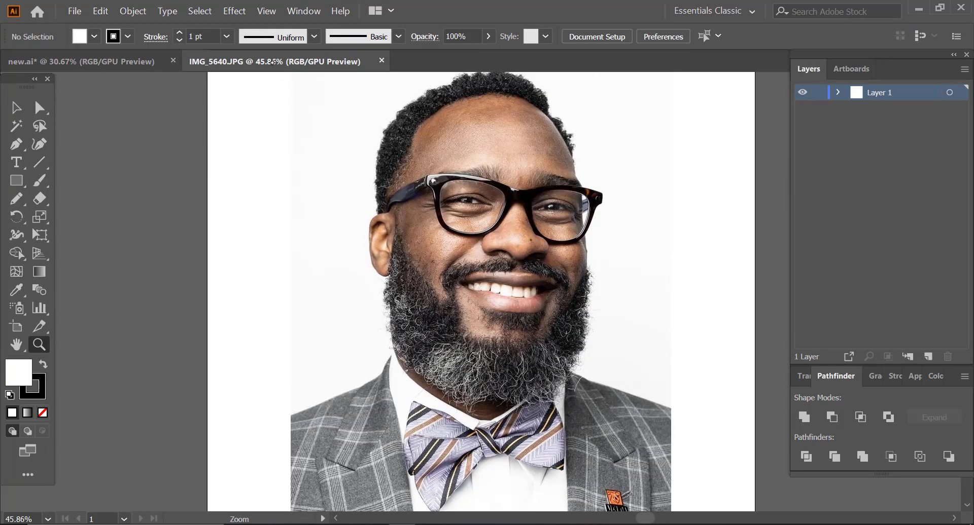
# Step: Undock the IMG_5640.JPG photo into a floating window beside the artwork, resize it and frame the man's face
pyautogui.moveTo(275, 64); pyautogui.dragTo(263, 143)
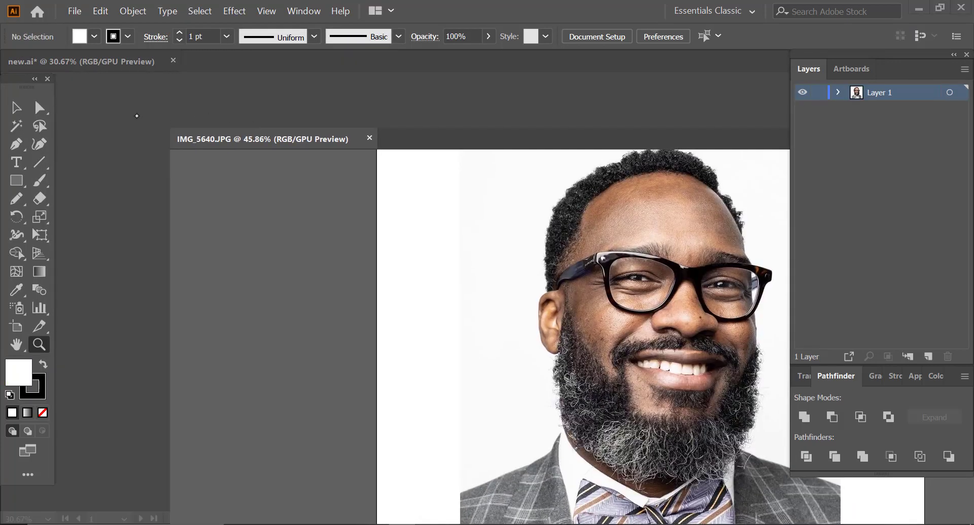
pyautogui.moveTo(165, 130); pyautogui.dragTo(477, 46)
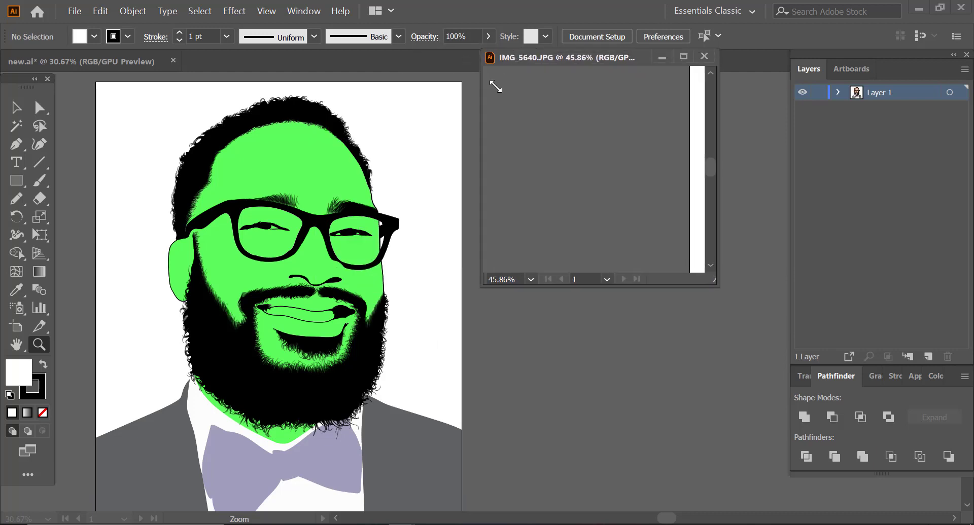
pyautogui.moveTo(487, 151); pyautogui.dragTo(450, 165)
pyautogui.moveTo(582, 153); pyautogui.dragTo(520, 166)
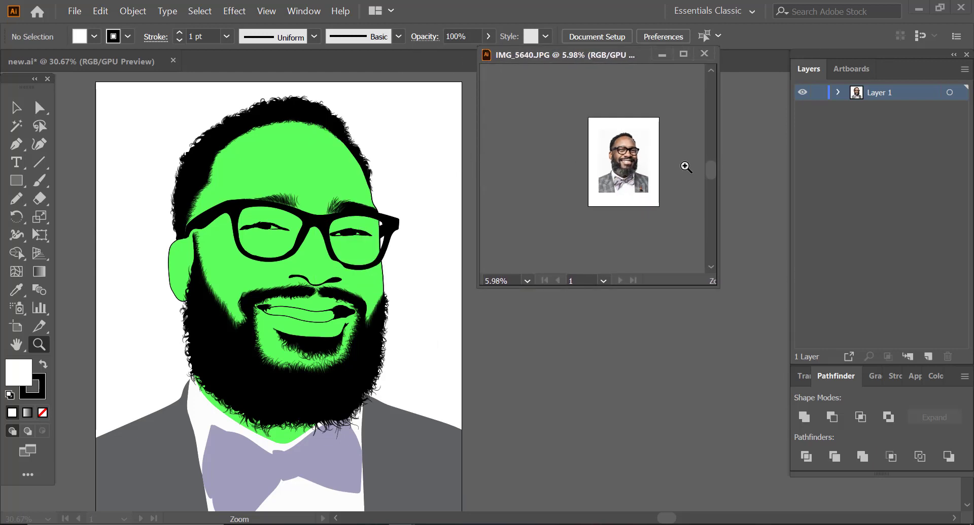
pyautogui.moveTo(680, 165); pyautogui.dragTo(706, 165)
pyautogui.moveTo(542, 168); pyautogui.dragTo(685, 114)
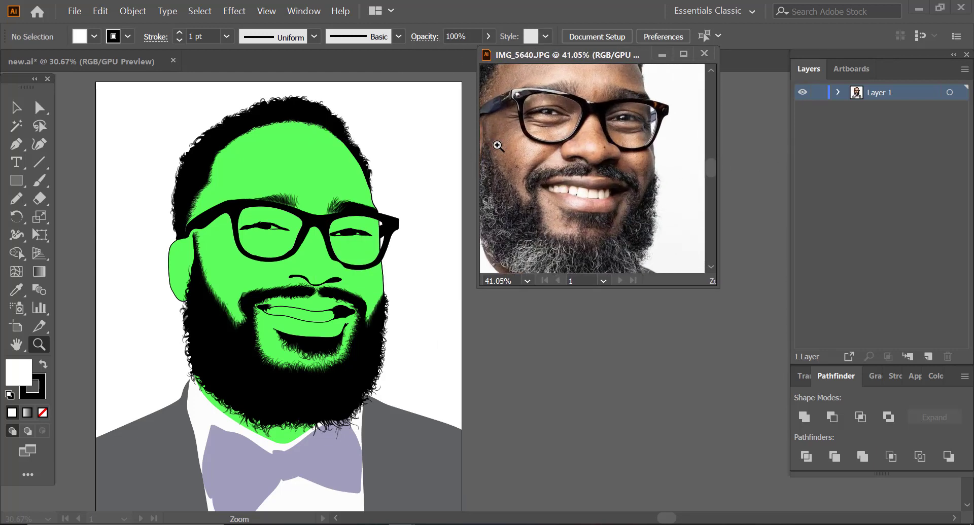
pyautogui.moveTo(478, 288); pyautogui.dragTo(438, 338)
pyautogui.moveTo(566, 258); pyautogui.dragTo(520, 249)
pyautogui.moveTo(548, 125); pyautogui.dragTo(620, 128)
pyautogui.moveTo(541, 184); pyautogui.dragTo(586, 182)
pyautogui.click(257, 235)
pyautogui.moveTo(417, 245); pyautogui.dragTo(429, 241)
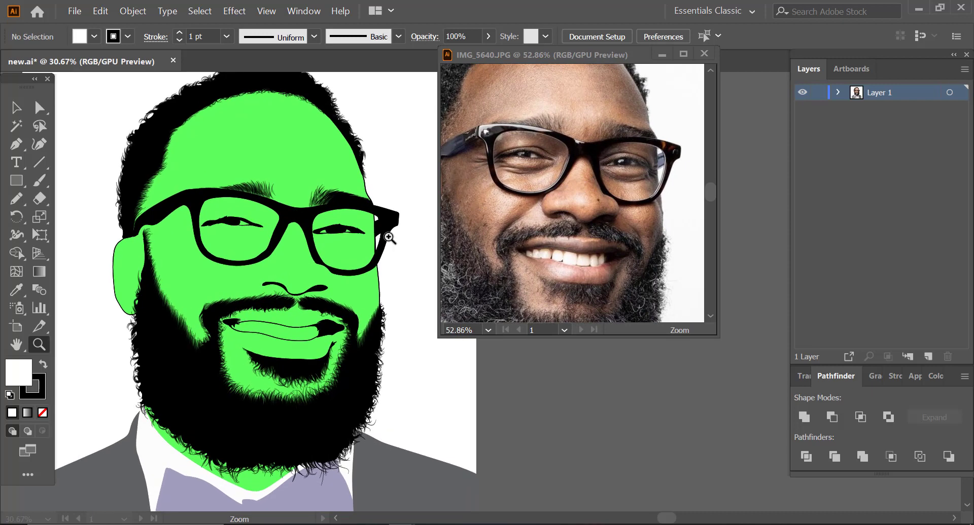
# Step: Sample the white of the eye in the photo with the Eyedropper as the fill colour
pyautogui.moveTo(301, 245); pyautogui.dragTo(289, 261)
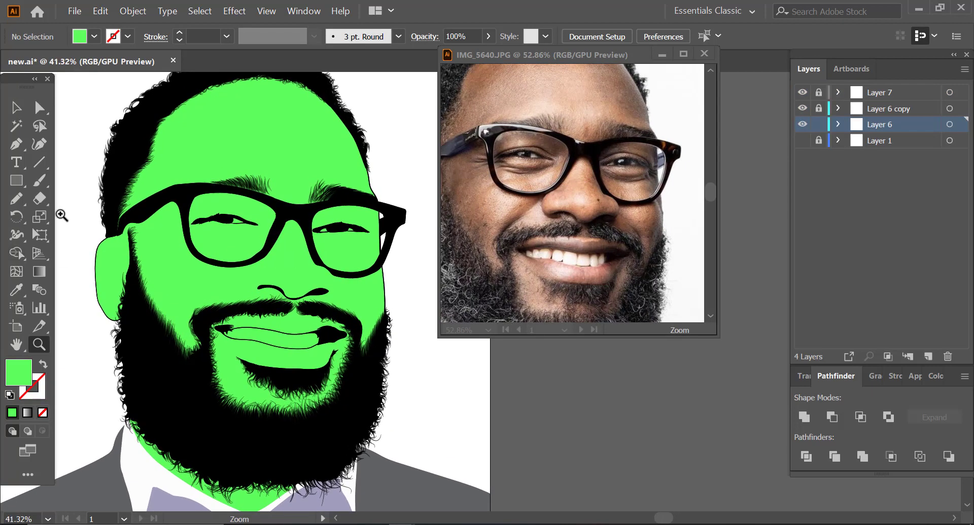
pyautogui.moveTo(296, 225); pyautogui.dragTo(398, 228)
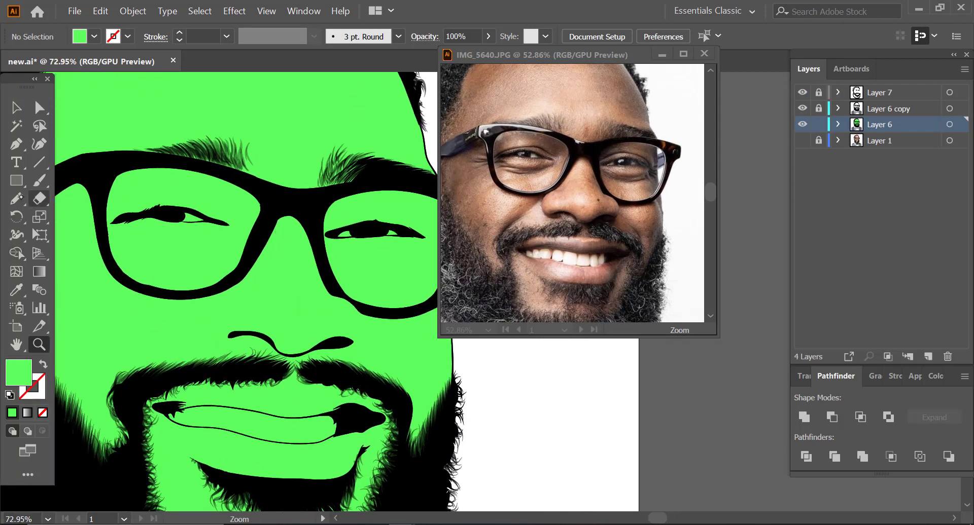
pyautogui.click(39, 181)
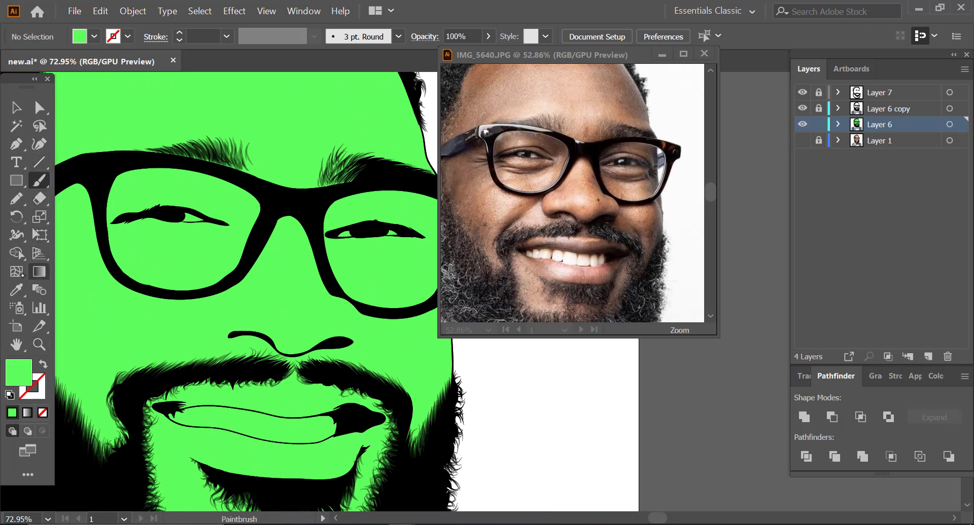
pyautogui.click(17, 290)
pyautogui.click(536, 162)
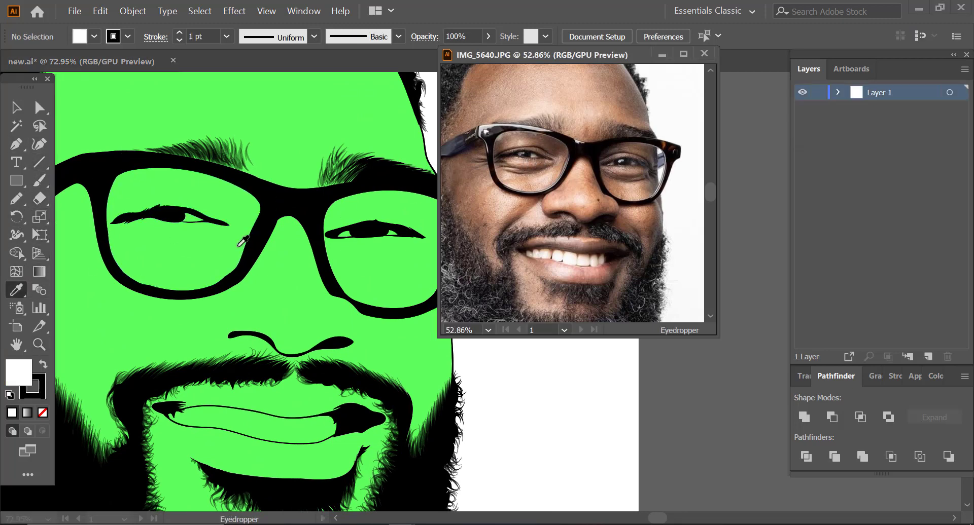
pyautogui.press('z')
pyautogui.moveTo(537, 156); pyautogui.dragTo(680, 139)
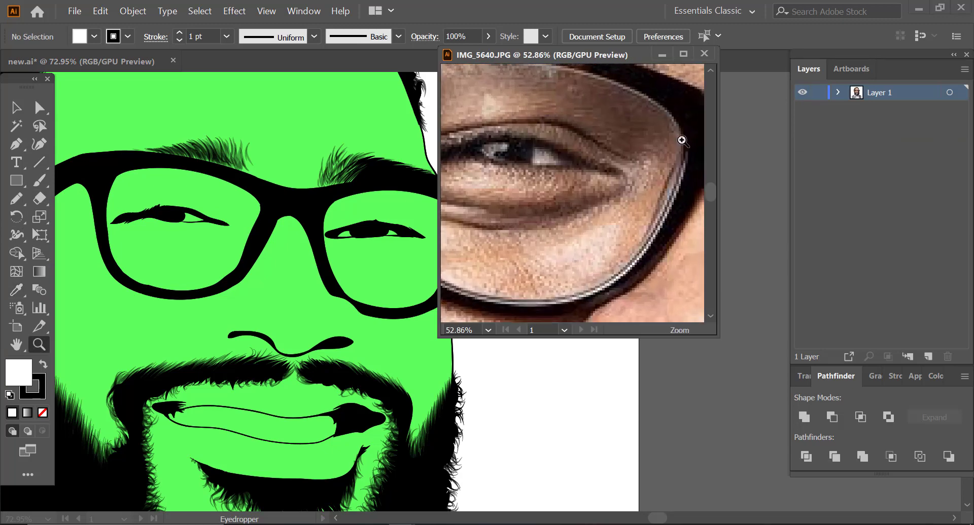
pyautogui.press('i')
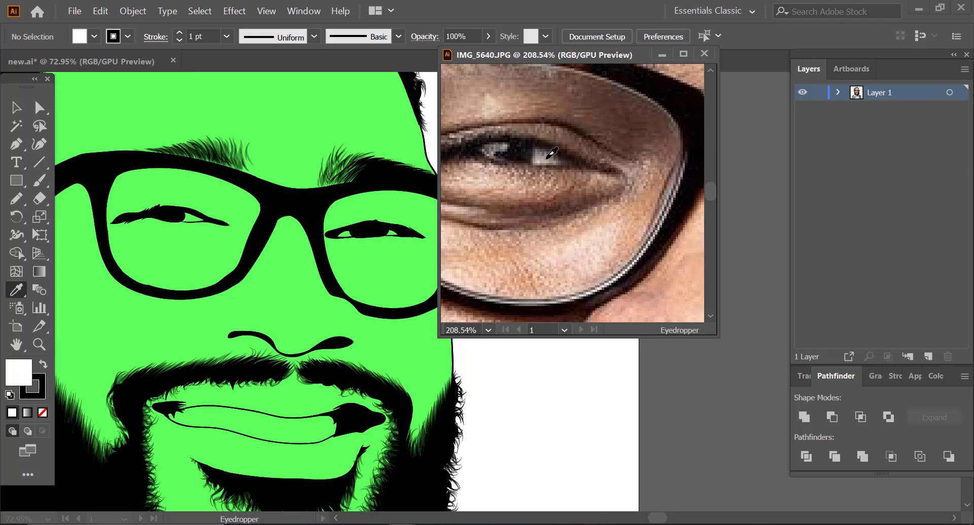
pyautogui.click(550, 154)
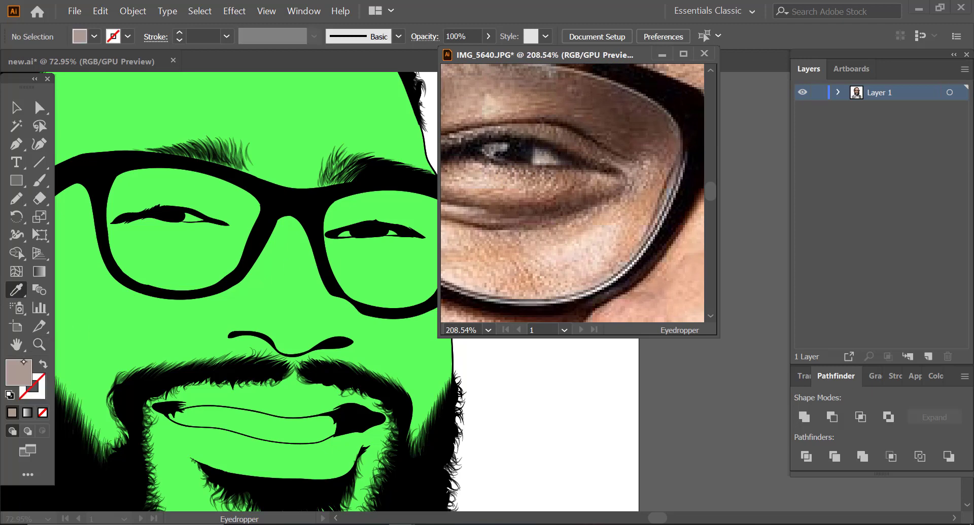
# Step: Shift the sampled fill to the less saturated colour ADA39E and copy its hex code
pyautogui.doubleClick(28, 373)
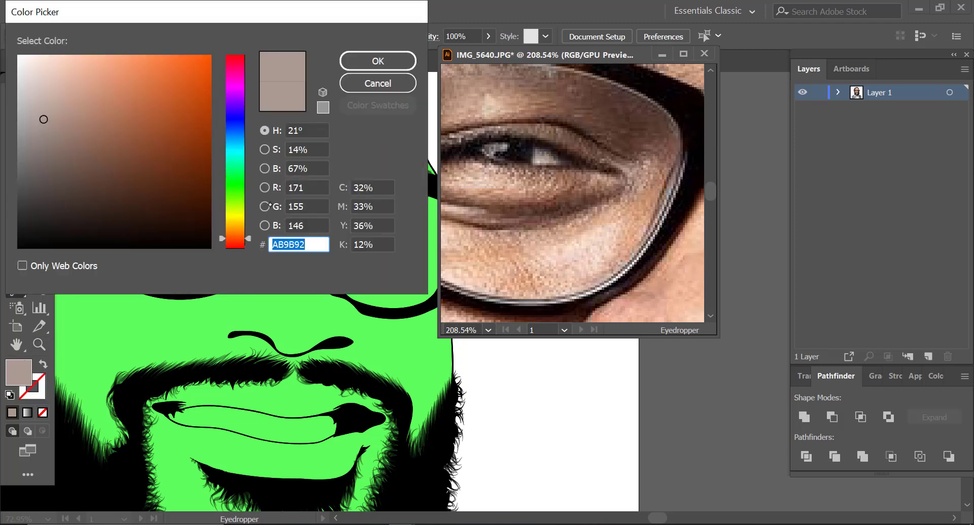
pyautogui.moveTo(43, 119); pyautogui.dragTo(34, 117)
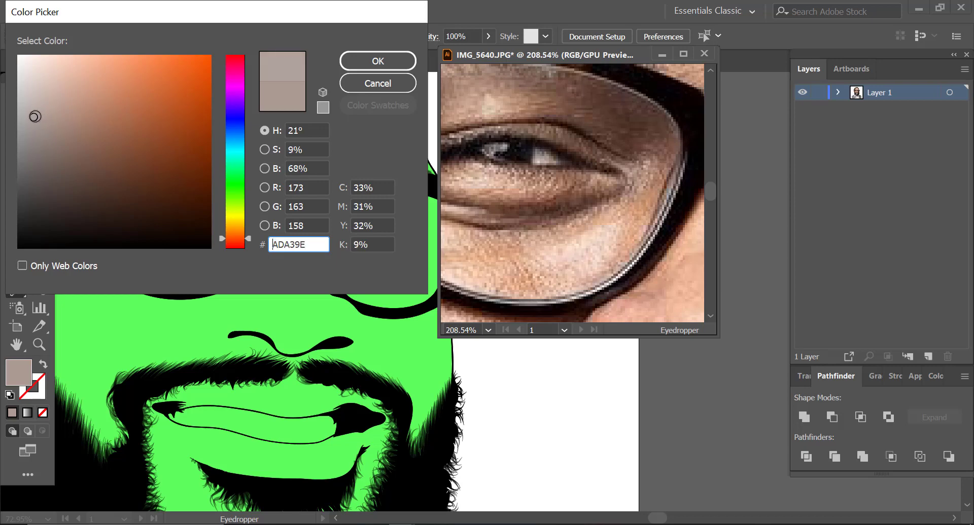
pyautogui.moveTo(303, 250); pyautogui.dragTo(271, 249)
pyautogui.click(378, 61)
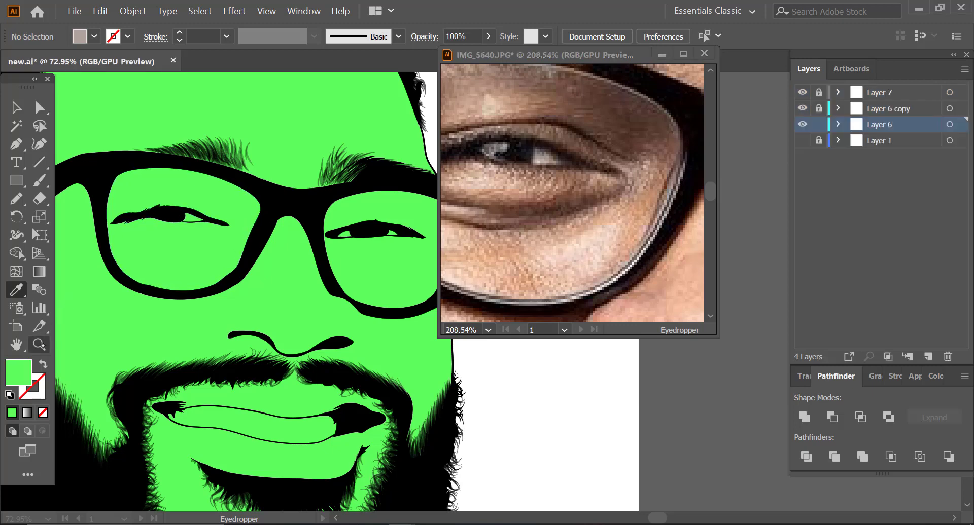
# Step: Recolour both green eye-white pieces beside the iris of the eye in the right lens with the copied ADA39E
pyautogui.scroll(1, 312, 176)
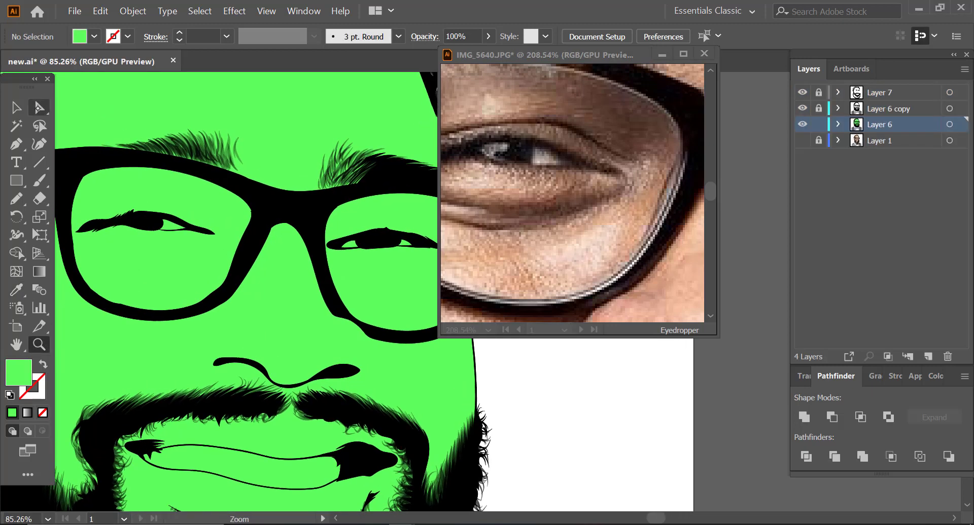
pyautogui.click(39, 108)
pyautogui.press('z')
pyautogui.moveTo(284, 267); pyautogui.dragTo(378, 282)
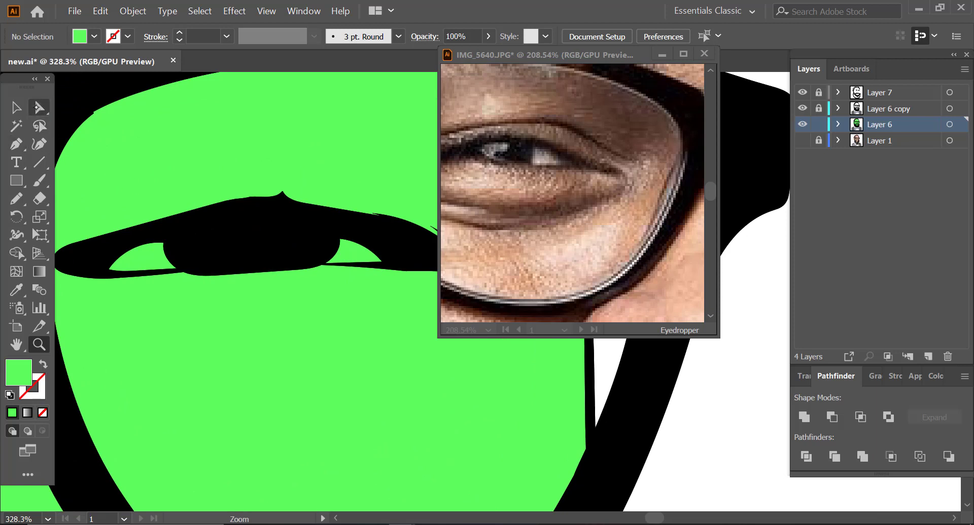
pyautogui.keyDown('ctrl'); pyautogui.click(148, 260); pyautogui.keyUp('ctrl')
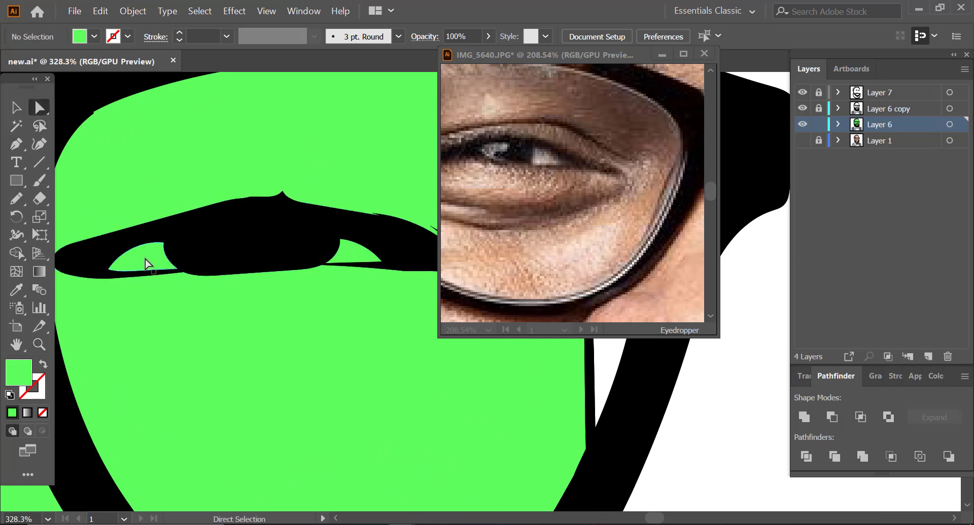
pyautogui.keyDown('shift'); pyautogui.click(353, 259); pyautogui.keyUp('shift')
pyautogui.keyDown('shift'); pyautogui.click(70, 267); pyautogui.keyUp('shift')
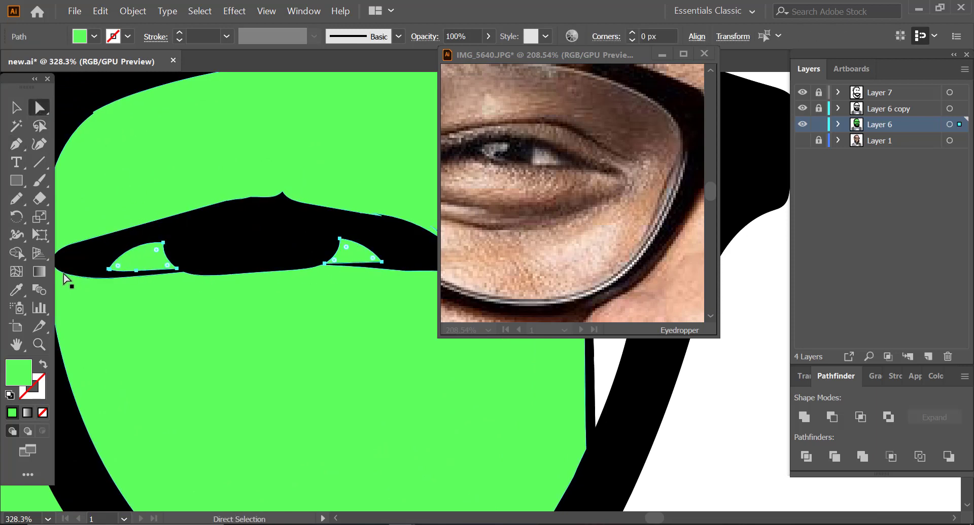
pyautogui.keyDown('shift'); pyautogui.click(64, 277); pyautogui.keyUp('shift')
pyautogui.doubleClick(18, 380)
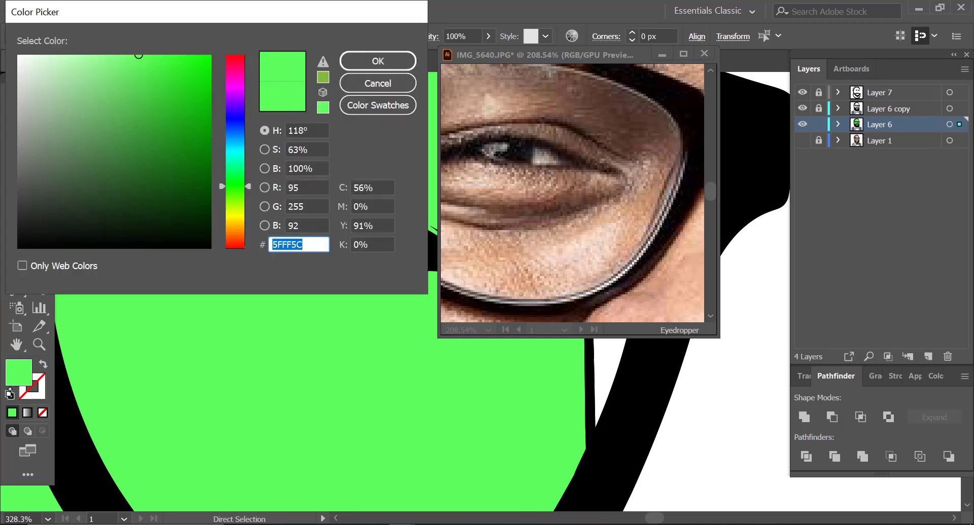
pyautogui.write('ADA39E')
pyautogui.press('Return')
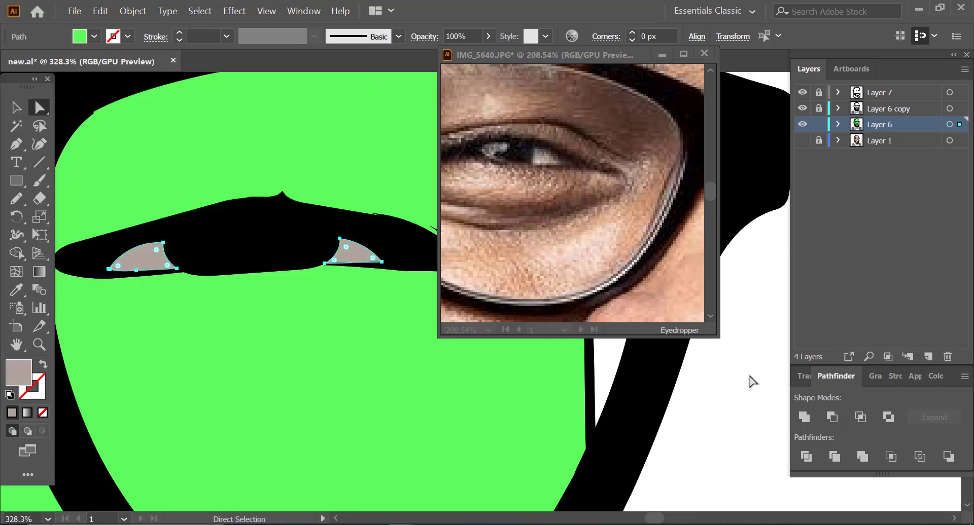
# Step: Draw a Pencil shape over the green eye-white area of the eye in the left lens, filled with ADA39E
pyautogui.hotkey('ctrl', 'shift', 'a')
pyautogui.press('z')
pyautogui.moveTo(274, 278); pyautogui.dragTo(150, 274)
pyautogui.moveTo(104, 246)
pyautogui.mouseDown()
pyautogui.moveTo(254, 232)
pyautogui.moveTo(203, 270)
pyautogui.moveTo(163, 229)
pyautogui.moveTo(213, 223)
pyautogui.mouseUp()
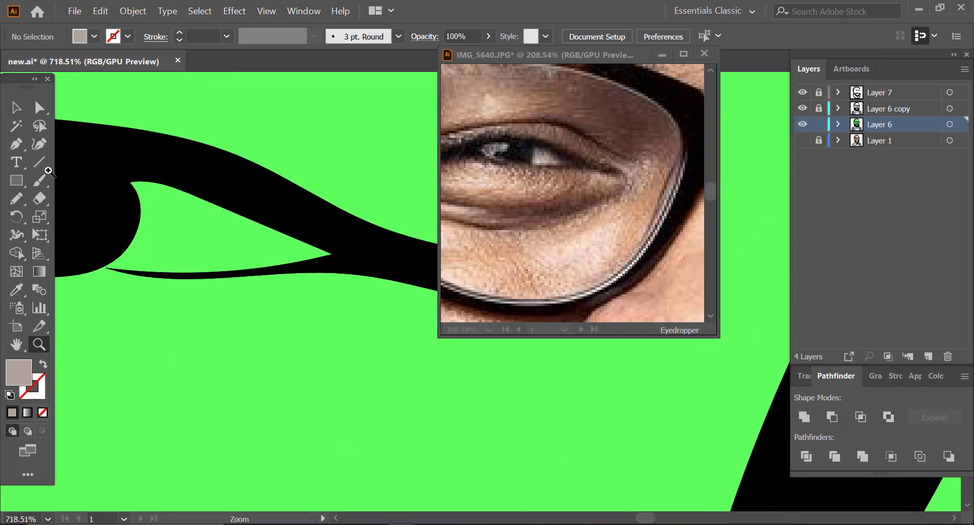
pyautogui.press('n')
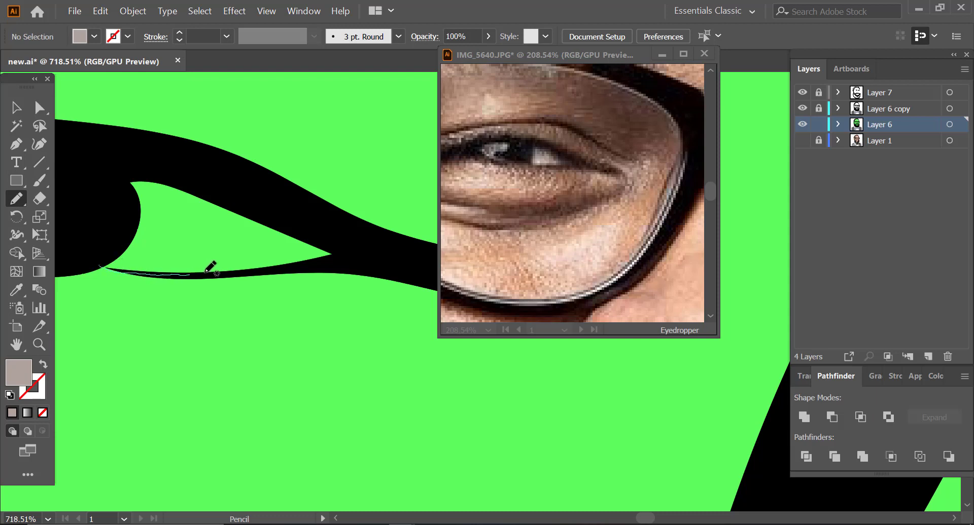
pyautogui.moveTo(257, 270)
pyautogui.mouseDown()
pyautogui.moveTo(344, 256)
pyautogui.moveTo(311, 223)
pyautogui.moveTo(190, 179)
pyautogui.moveTo(117, 172)
pyautogui.moveTo(103, 265)
pyautogui.mouseUp()
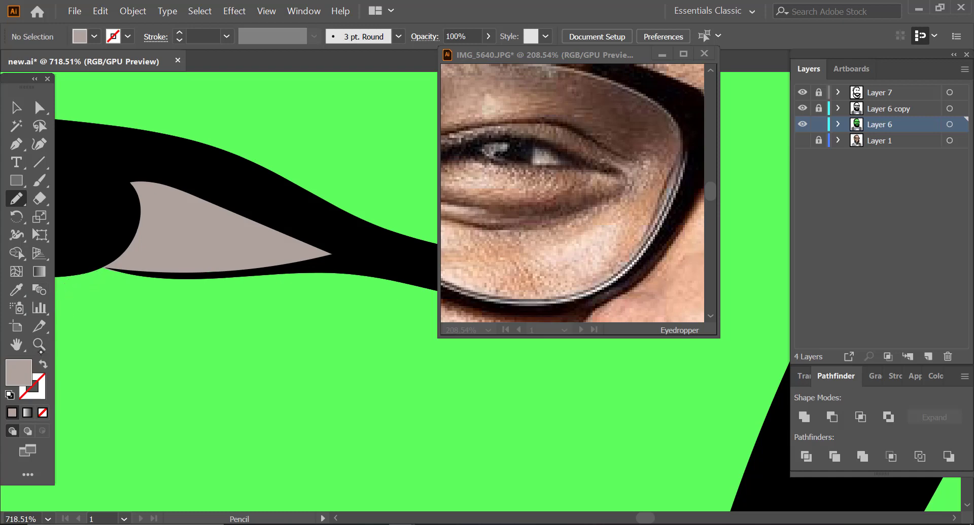
# Step: Select the green skin area and the eye shapes inside the left lens of the glasses
pyautogui.click(40, 349)
pyautogui.moveTo(253, 288); pyautogui.dragTo(89, 313)
pyautogui.moveTo(259, 243); pyautogui.dragTo(41, 284)
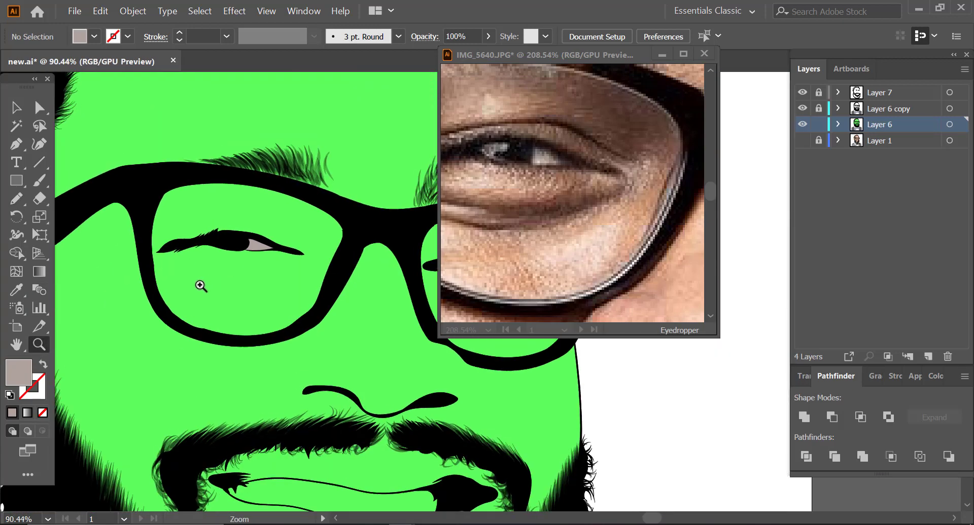
pyautogui.keyDown('ctrl'); pyautogui.click(201, 286); pyautogui.keyUp('ctrl')
pyautogui.moveTo(200, 286); pyautogui.dragTo(74, 287)
pyautogui.moveTo(235, 372); pyautogui.dragTo(345, 313)
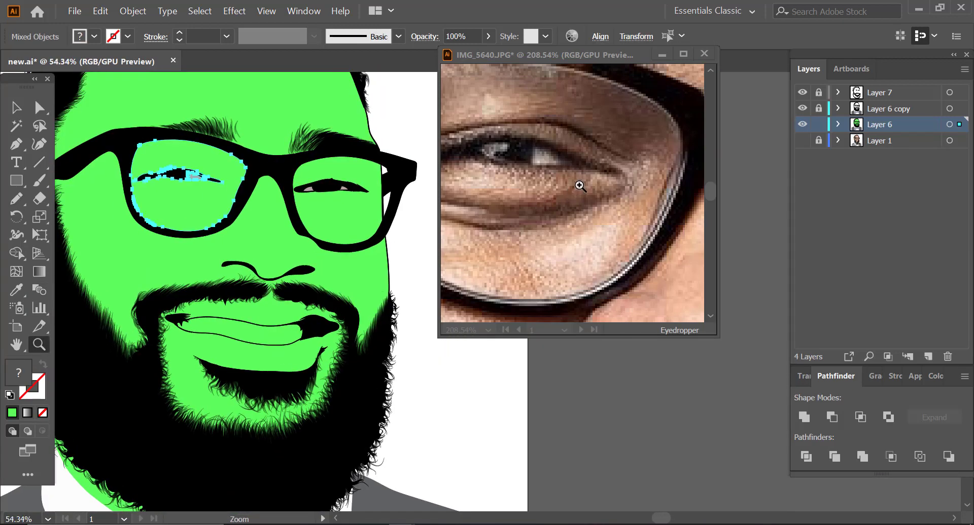
# Step: Sample a tooth colour from the smile in the photo with the Eyedropper, settling on the beige of the rightmost tooth
pyautogui.click(579, 187)
pyautogui.moveTo(567, 159); pyautogui.dragTo(428, 173)
pyautogui.moveTo(561, 246); pyautogui.dragTo(517, 202)
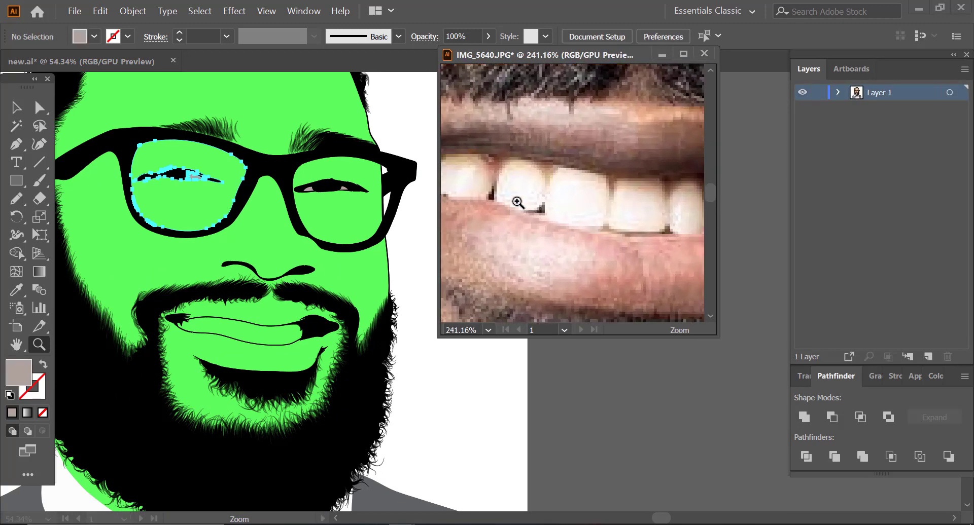
pyautogui.press('i')
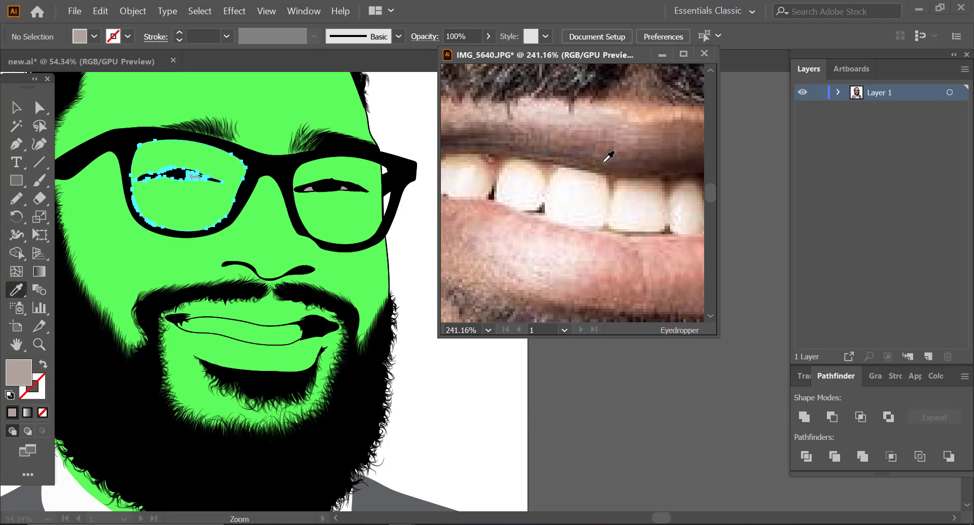
pyautogui.click(584, 181)
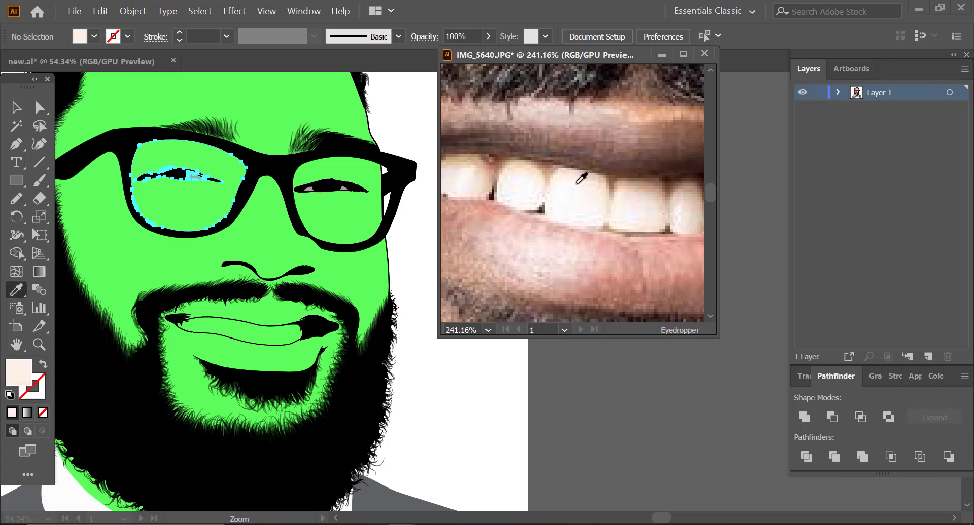
pyautogui.click(656, 209)
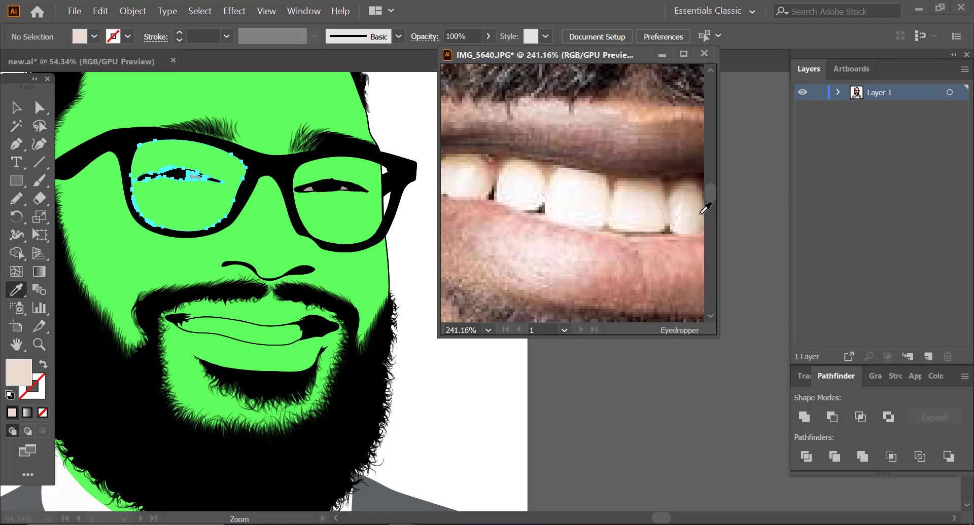
pyautogui.click(693, 206)
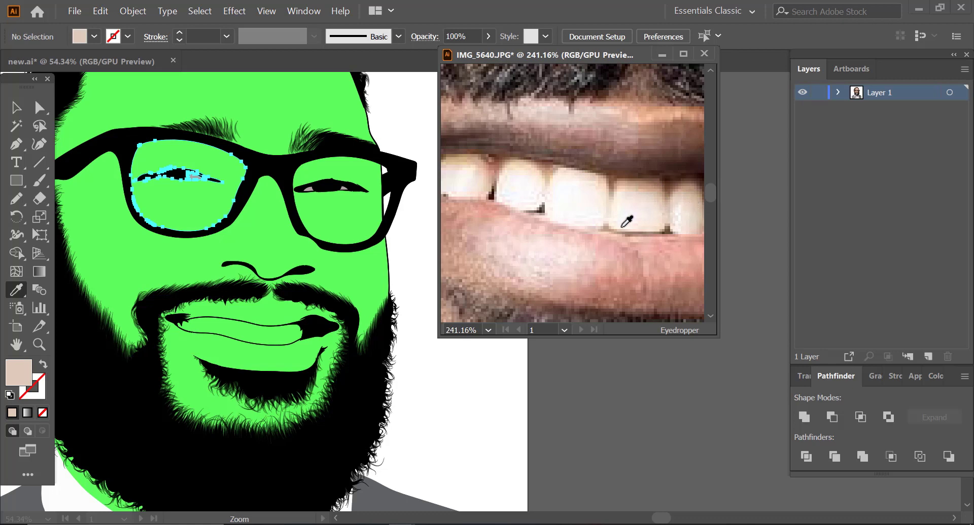
# Step: Desaturate the sampled tooth colour to the light grey D8D2CE and copy its hex code
pyautogui.doubleClick(21, 375)
pyautogui.moveTo(45, 82); pyautogui.dragTo(28, 82)
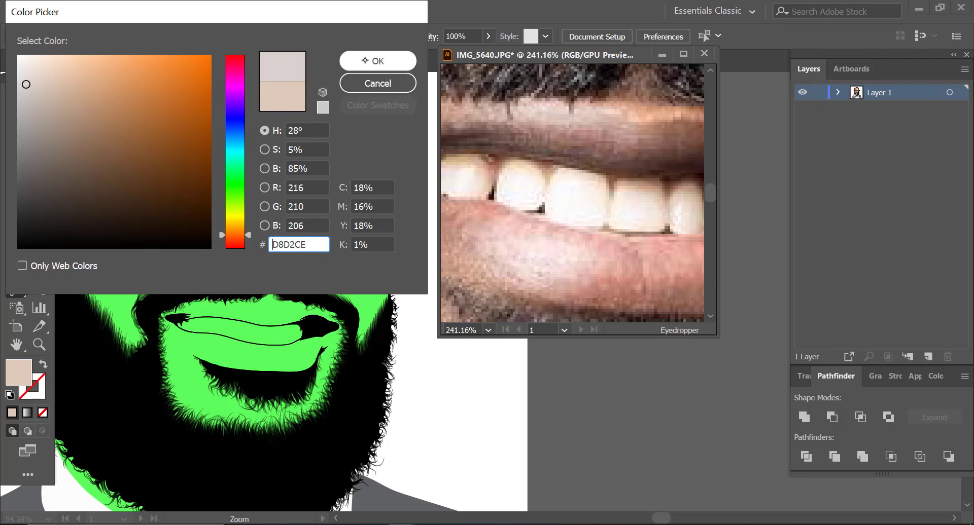
pyautogui.click(377, 61)
pyautogui.click(39, 344)
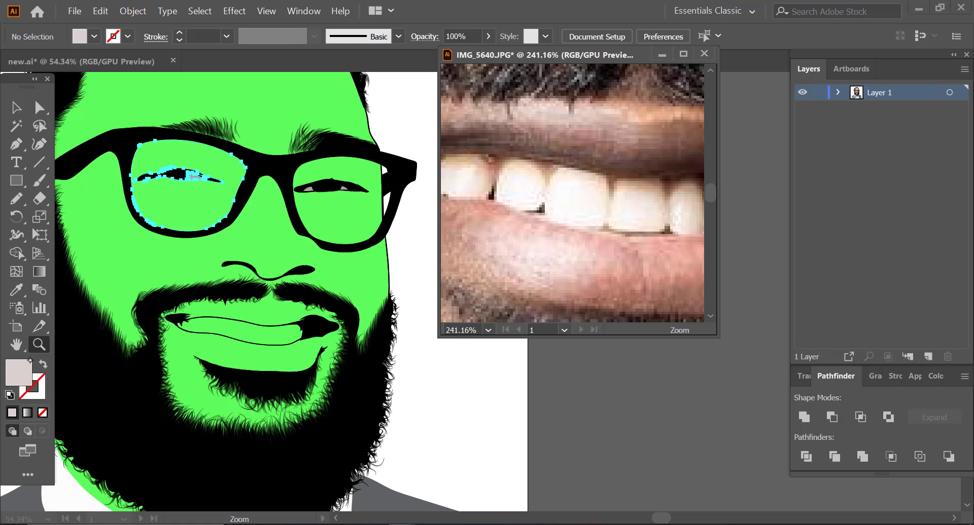
pyautogui.doubleClick(20, 372)
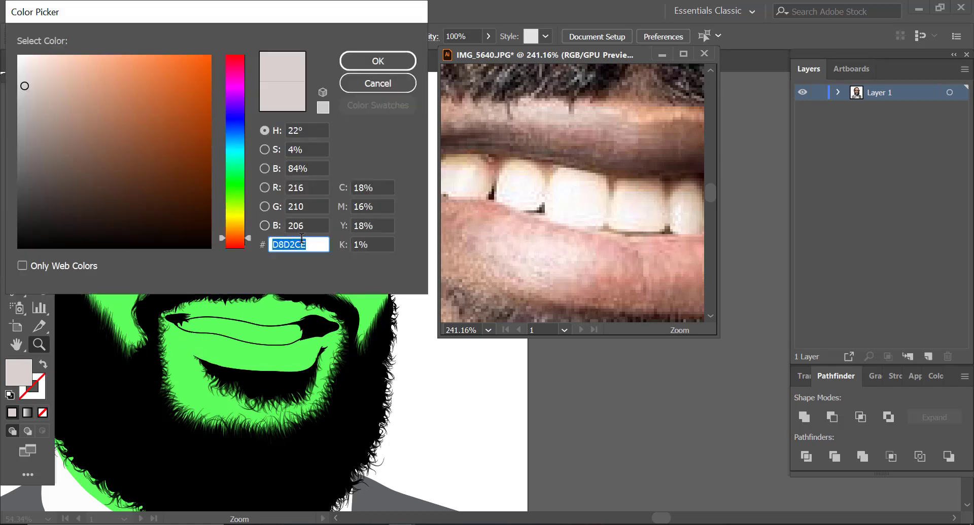
pyautogui.click(377, 60)
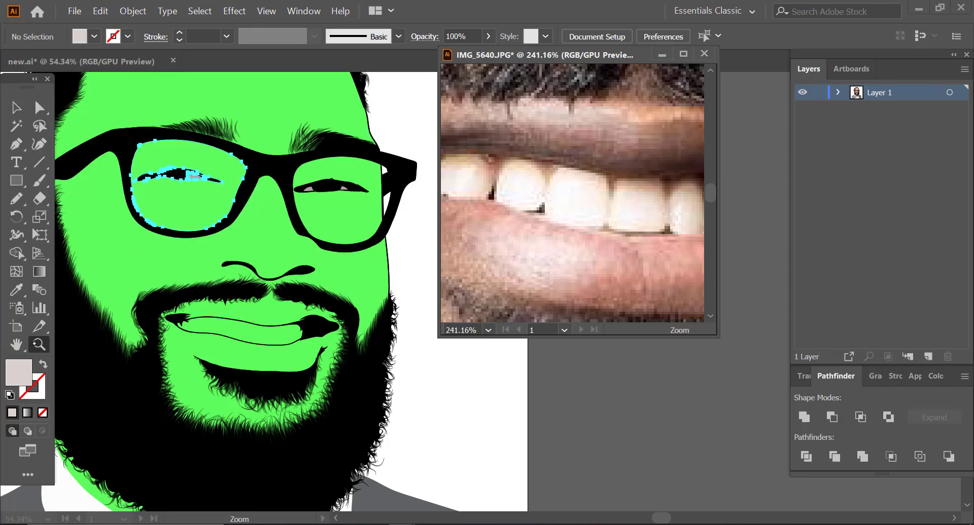
# Step: Recolour the green teeth shape in the cartoon's mouth with the copied D8D2CE
pyautogui.click(260, 324)
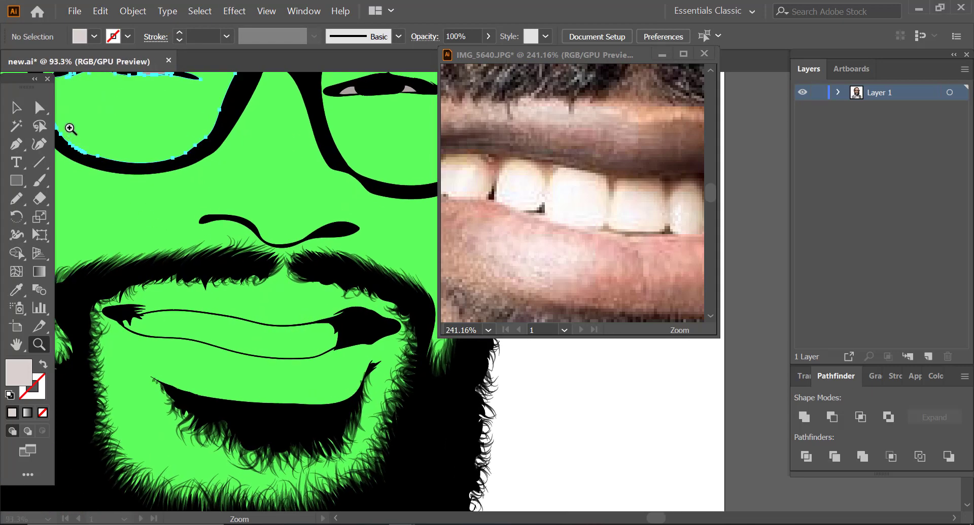
pyautogui.click(39, 107)
pyautogui.click(254, 340)
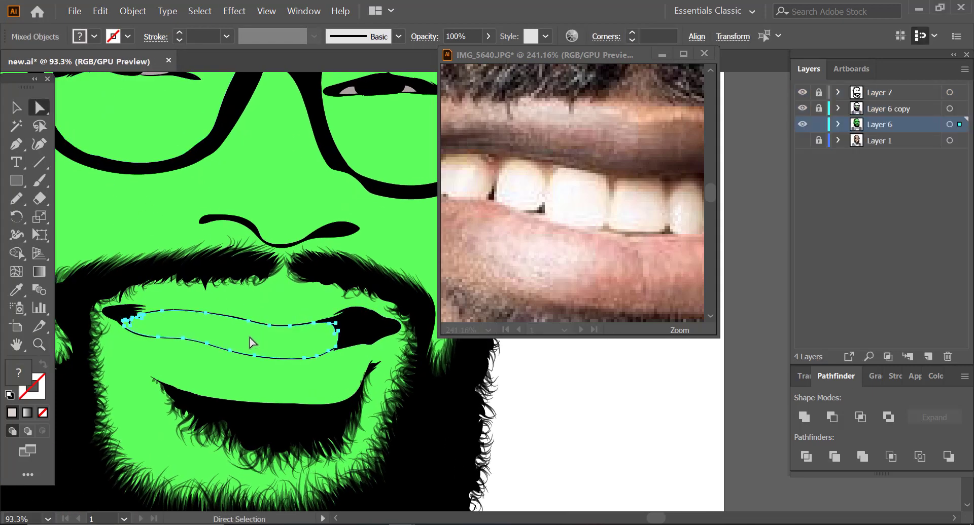
pyautogui.doubleClick(19, 377)
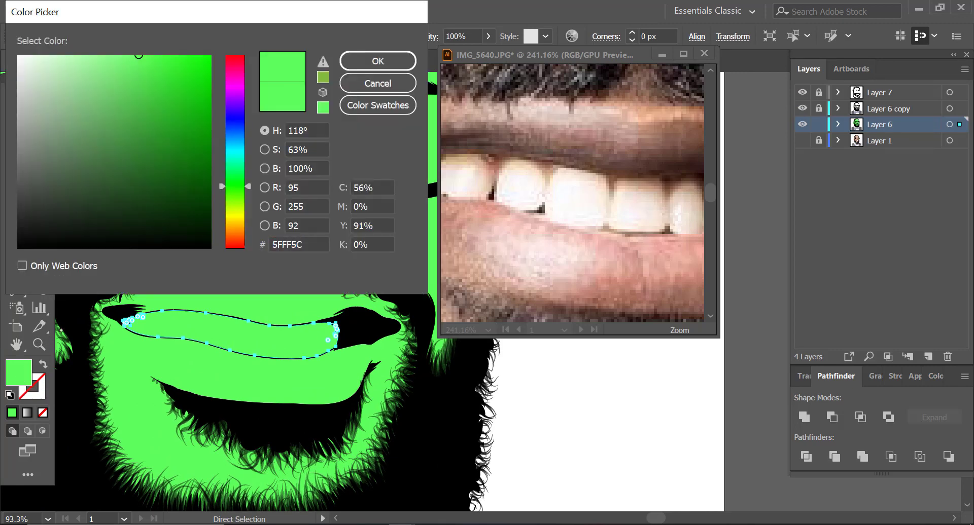
pyautogui.click(307, 245)
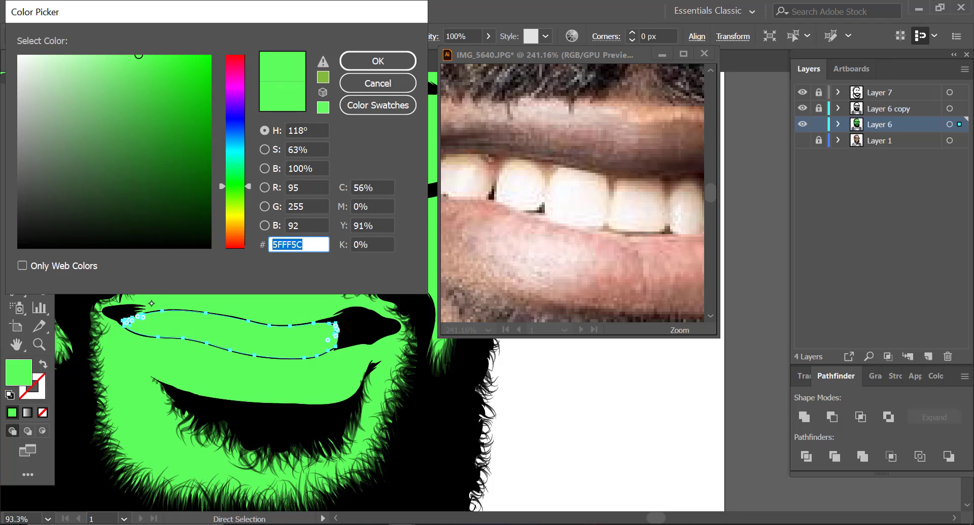
pyautogui.write('D8D2CE')
pyautogui.press('Return')
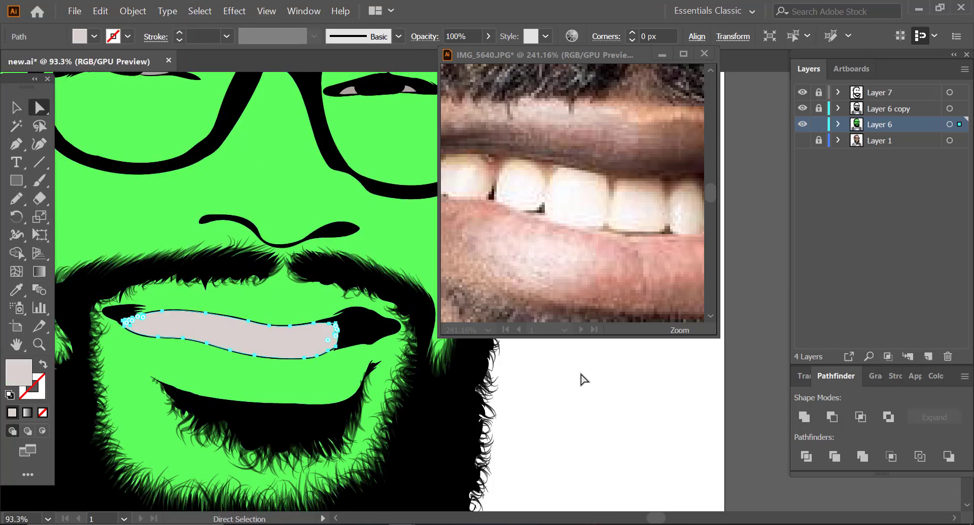
pyautogui.click(564, 390)
# Step: Sample a light skin tone from the nose in the photo with the Eyedropper, trying several nearby spots
pyautogui.click(39, 345)
pyautogui.moveTo(210, 295); pyautogui.dragTo(86, 325)
pyautogui.moveTo(543, 202); pyautogui.dragTo(470, 226)
pyautogui.moveTo(269, 274); pyautogui.dragTo(203, 257)
pyautogui.moveTo(223, 195); pyautogui.dragTo(286, 183)
pyautogui.moveTo(558, 185); pyautogui.dragTo(523, 137)
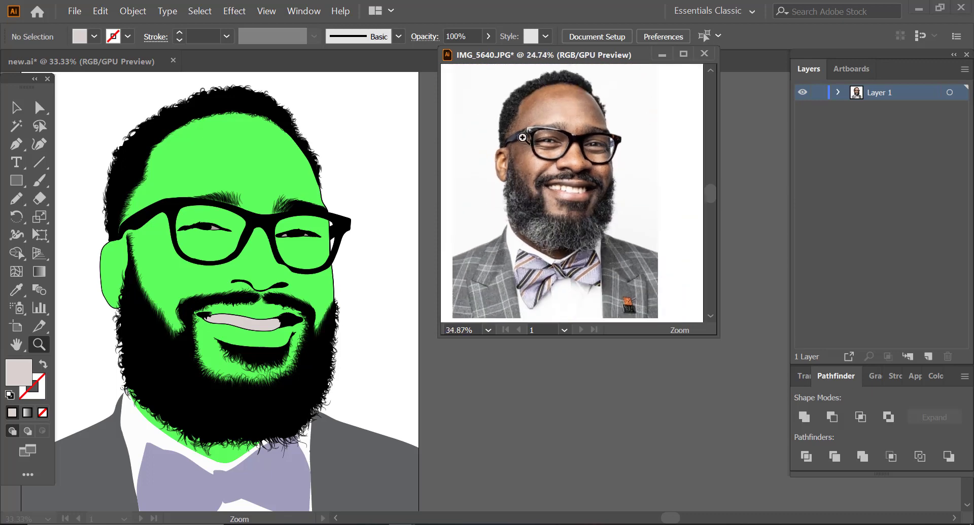
pyautogui.moveTo(552, 104); pyautogui.dragTo(588, 99)
pyautogui.moveTo(535, 136); pyautogui.dragTo(667, 118)
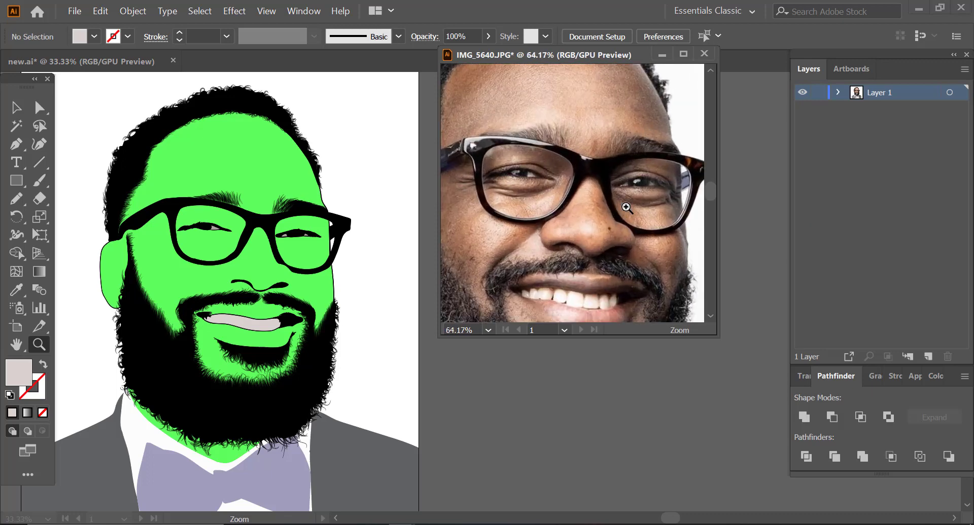
pyautogui.click(17, 290)
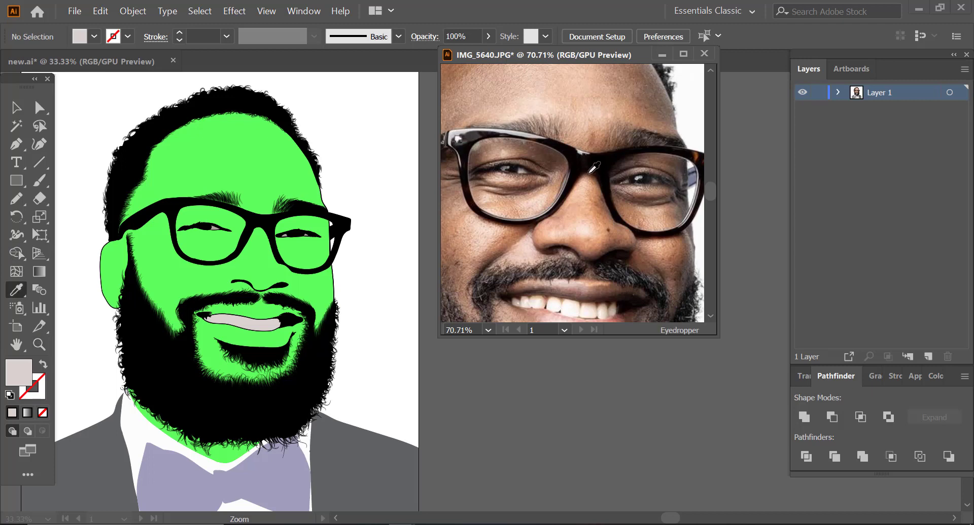
pyautogui.click(584, 208)
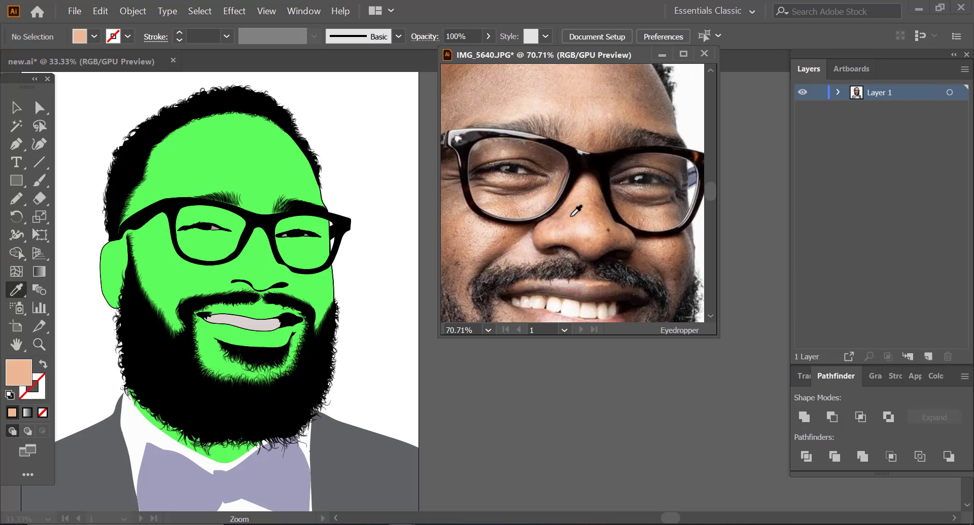
pyautogui.click(597, 209)
pyautogui.click(578, 215)
pyautogui.click(588, 208)
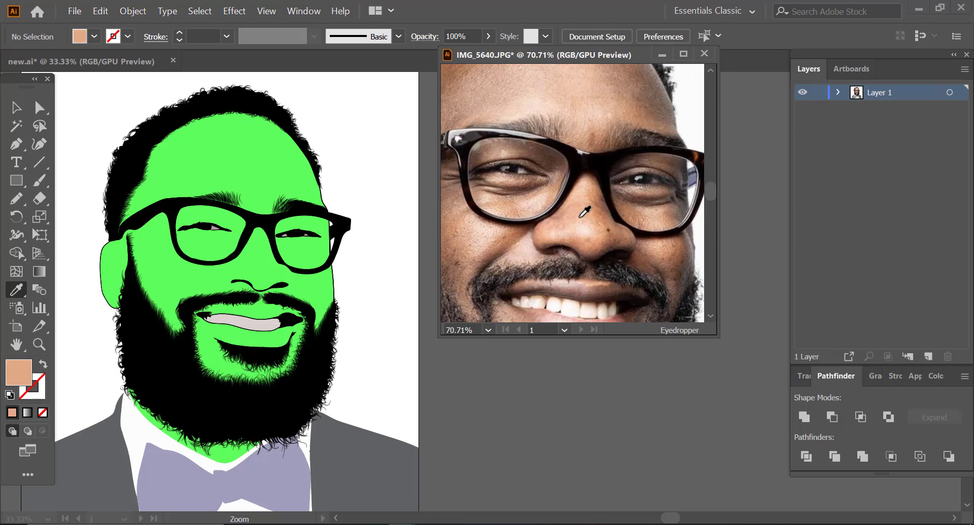
pyautogui.click(586, 208)
# Step: Copy the sampled skin tone's hex code EBB18A and set it as the fill colour in the cartoon document
pyautogui.doubleClick(20, 372)
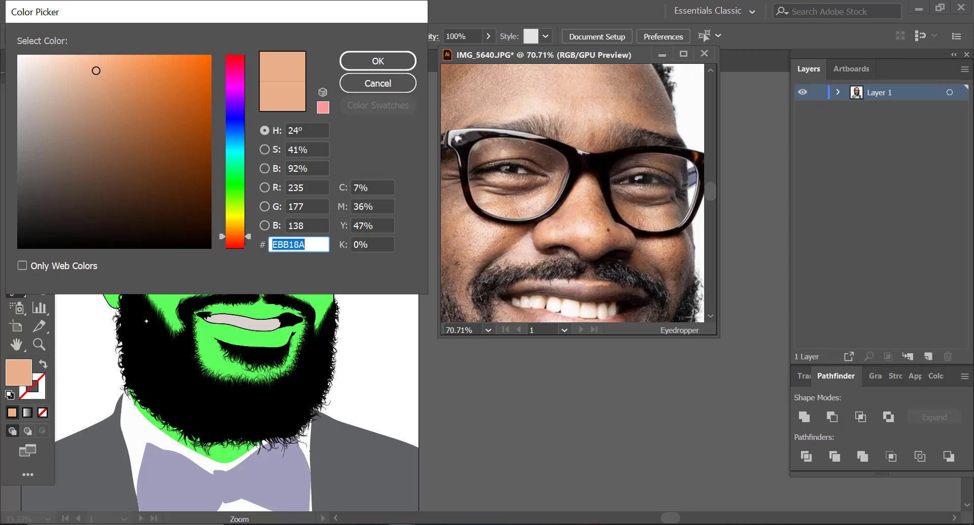
pyautogui.click(378, 60)
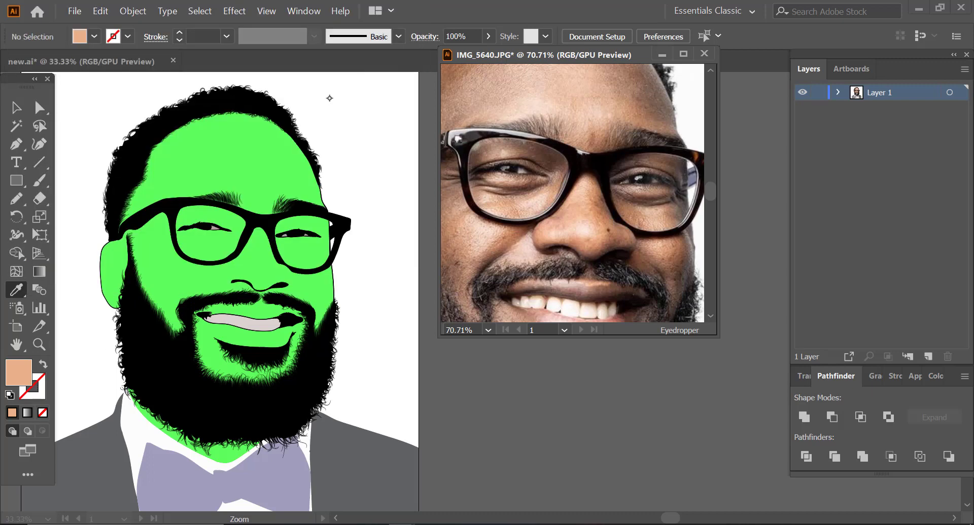
pyautogui.click(39, 344)
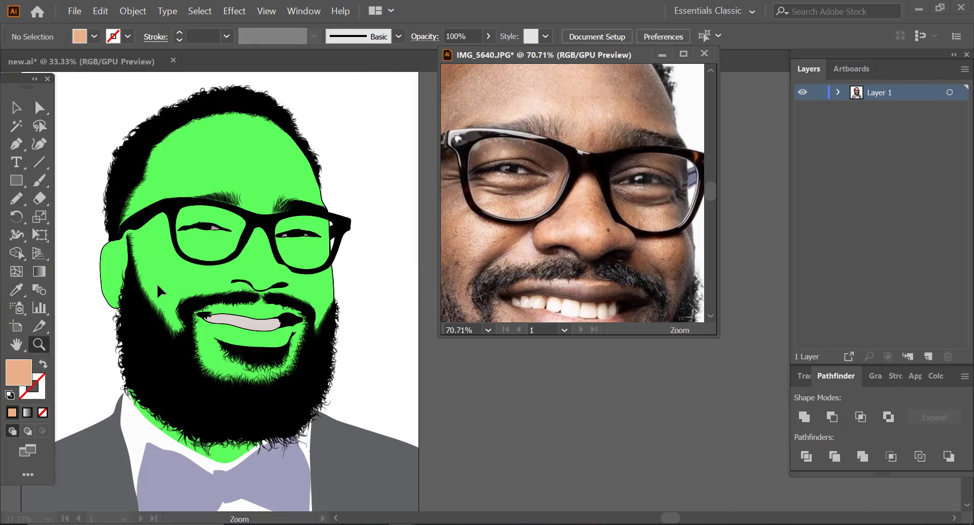
pyautogui.moveTo(154, 266); pyautogui.dragTo(163, 271)
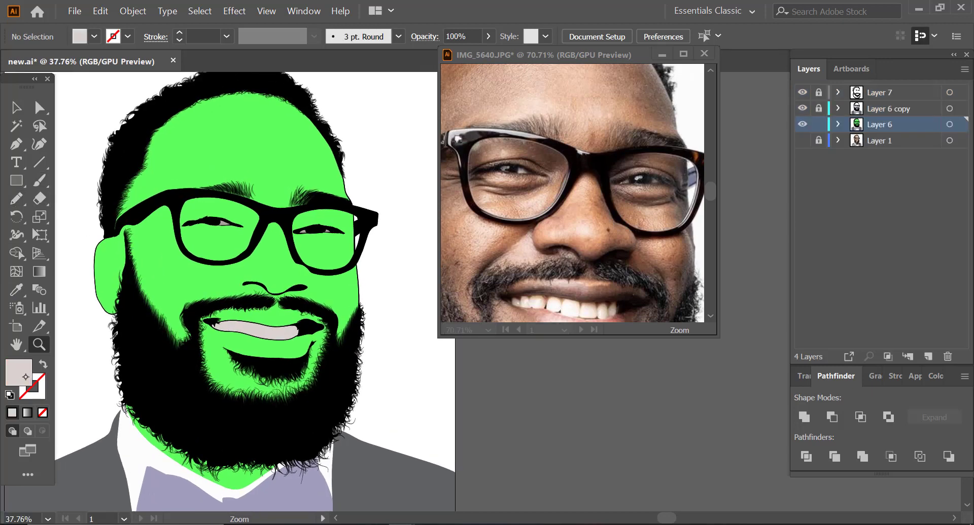
pyautogui.doubleClick(26, 378)
pyautogui.hotkey('ctrl', 'v')
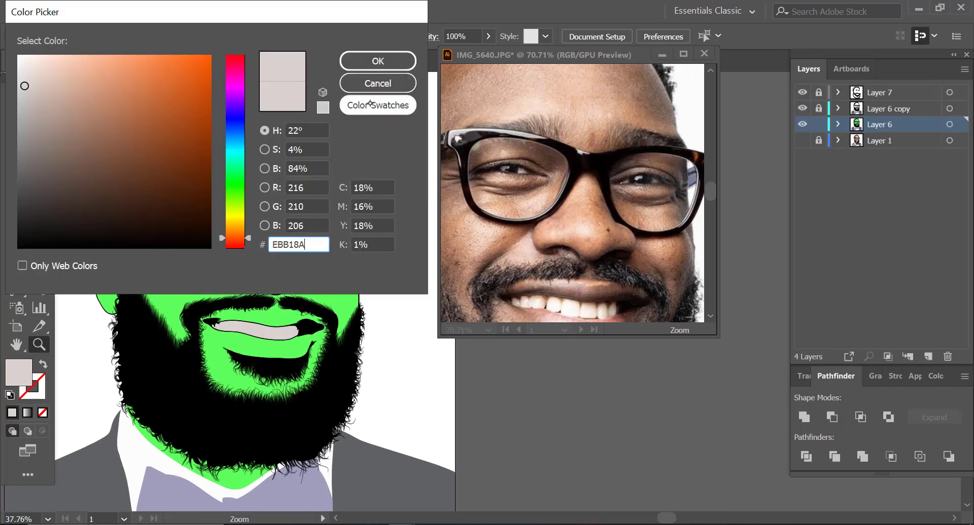
pyautogui.click(378, 61)
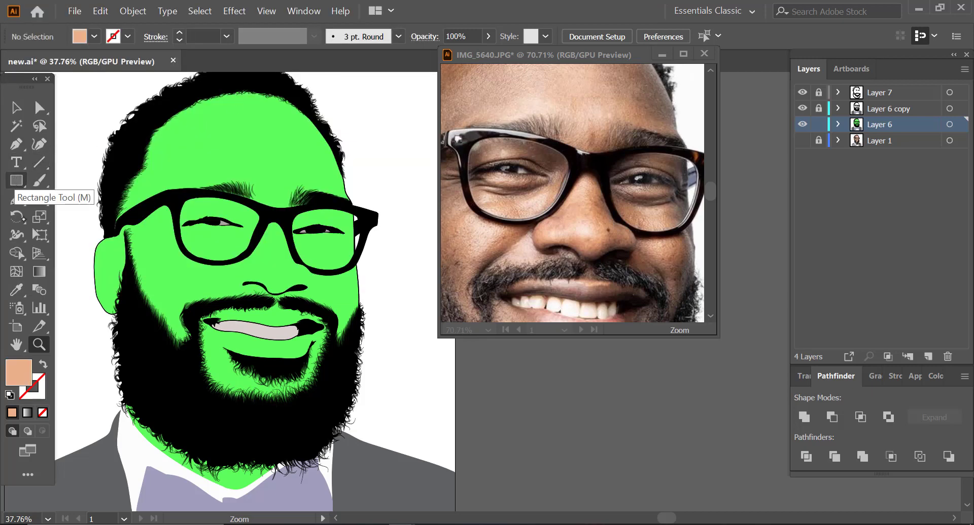
# Step: Recolour the green face, both lens areas and the neck together with the skin tone EBB18A
pyautogui.click(39, 107)
pyautogui.click(190, 219)
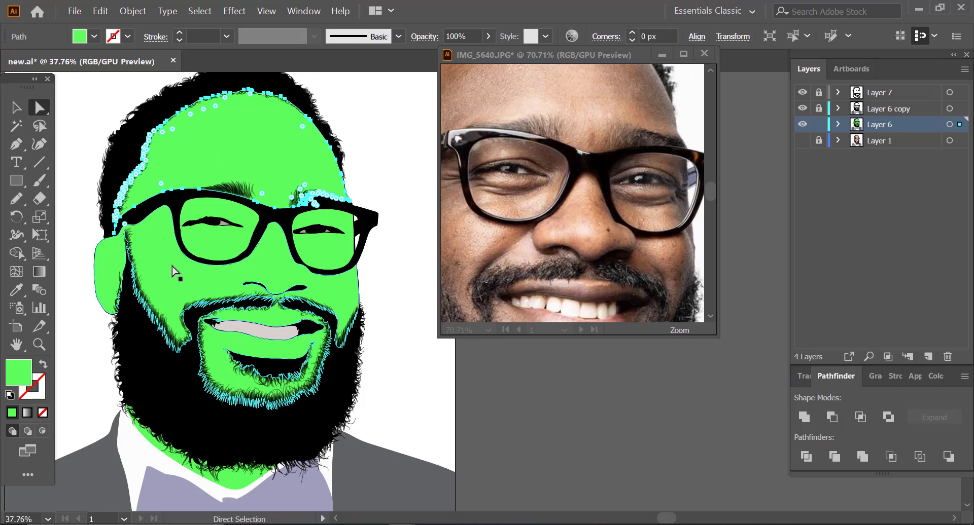
pyautogui.keyDown('shift'); pyautogui.click(226, 252); pyautogui.keyUp('shift')
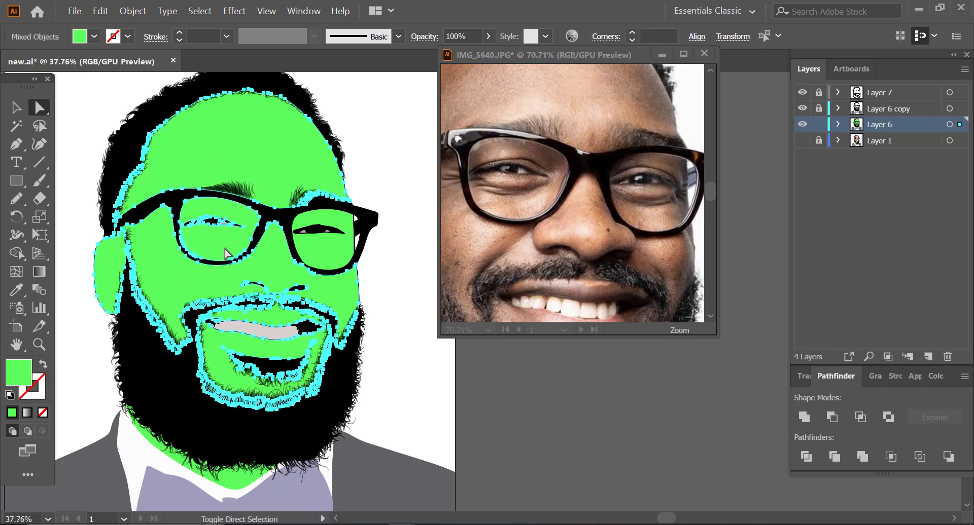
pyautogui.keyDown('shift'); pyautogui.click(348, 250); pyautogui.keyUp('shift')
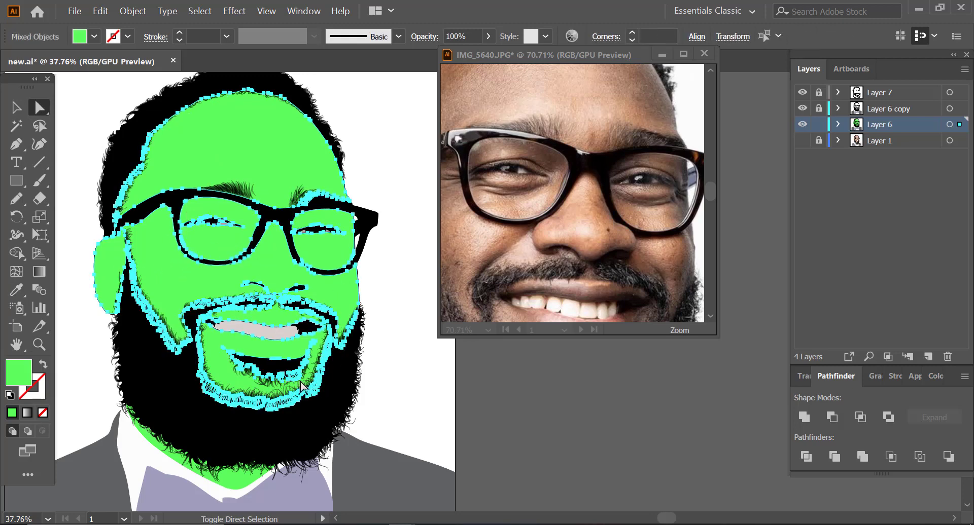
pyautogui.keyDown('shift'); pyautogui.click(237, 484); pyautogui.keyUp('shift')
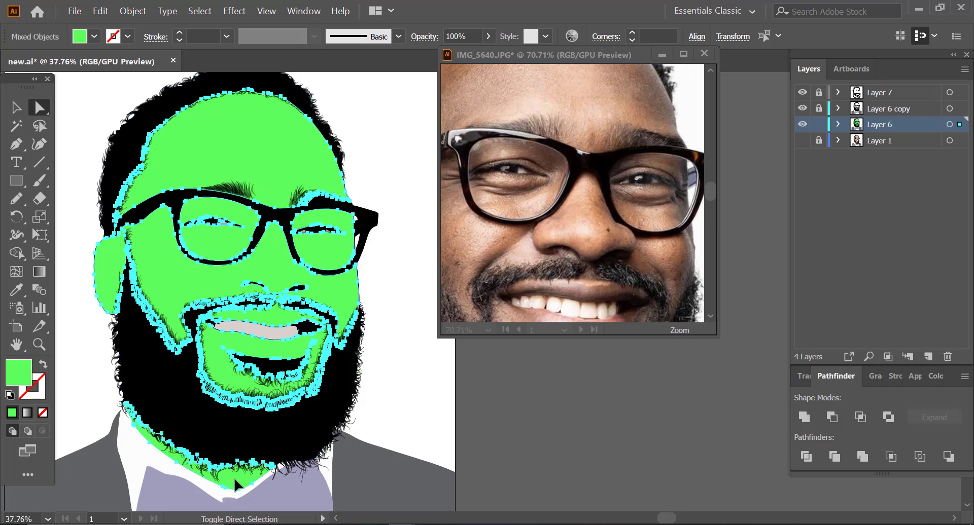
pyautogui.doubleClick(21, 381)
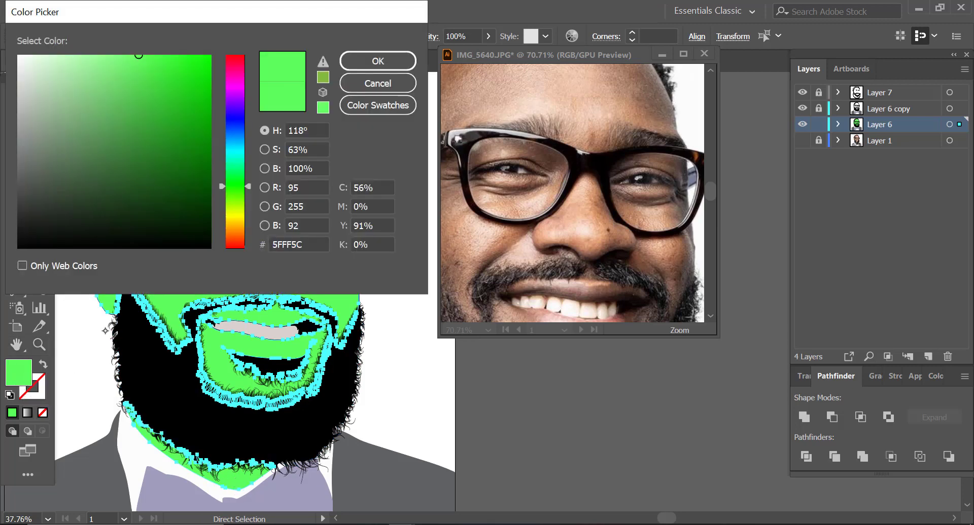
pyautogui.doubleClick(300, 245)
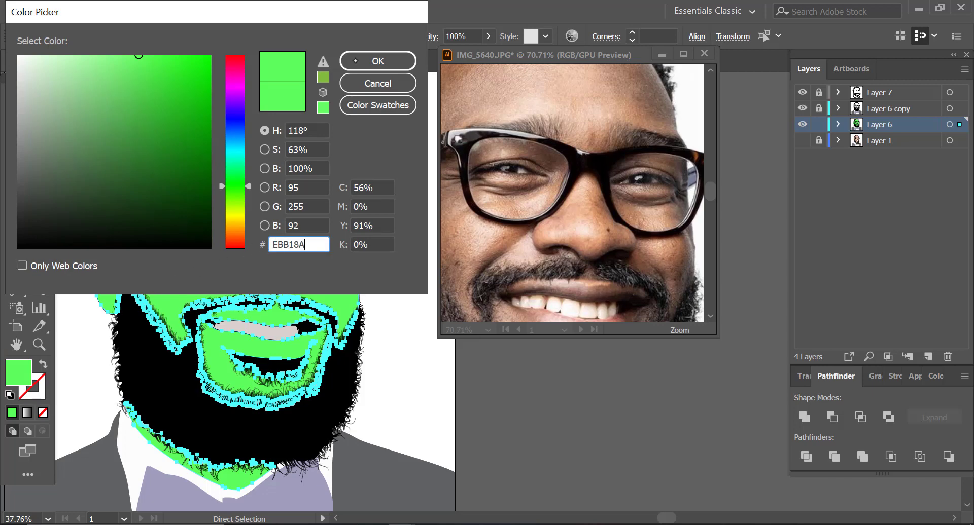
pyautogui.click(377, 61)
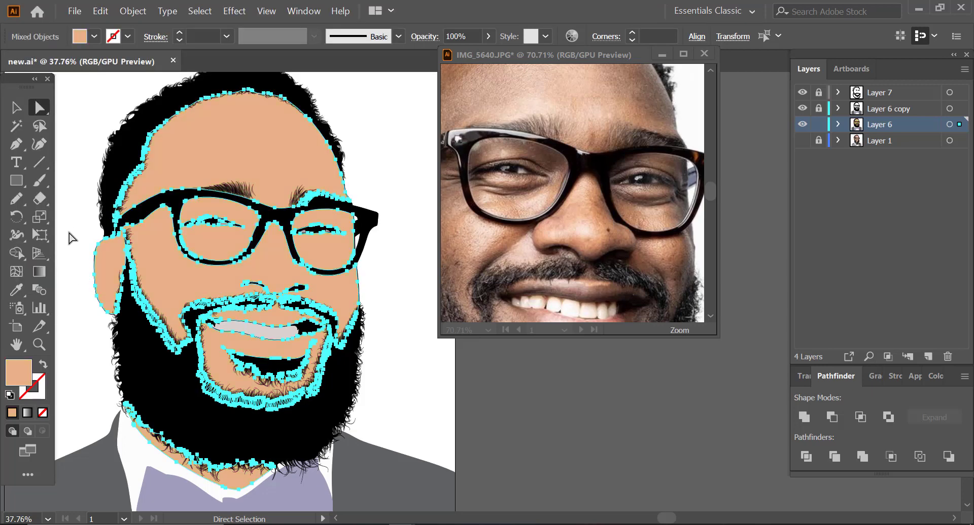
pyautogui.click(91, 110)
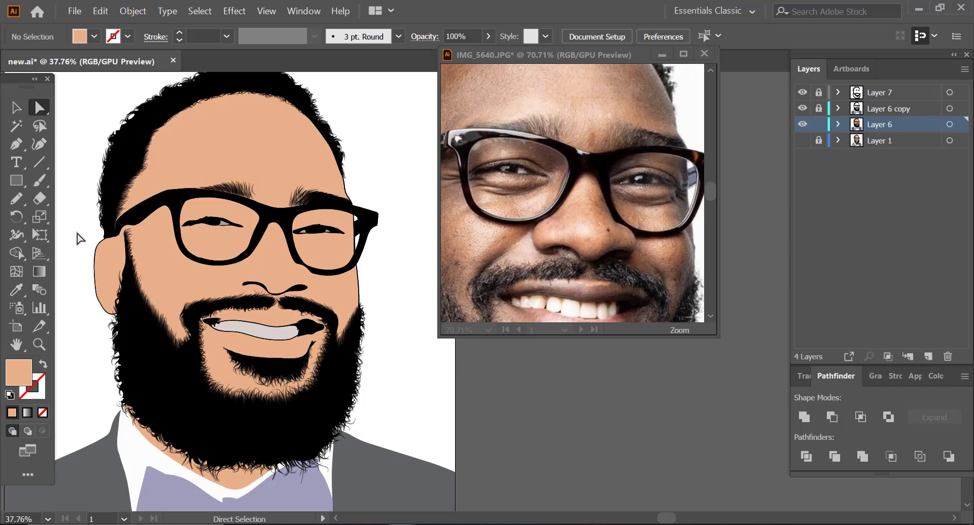
# Step: Examine the recoloured cartoon portrait and compare its skin and mouth with the reference photo
pyautogui.click(39, 344)
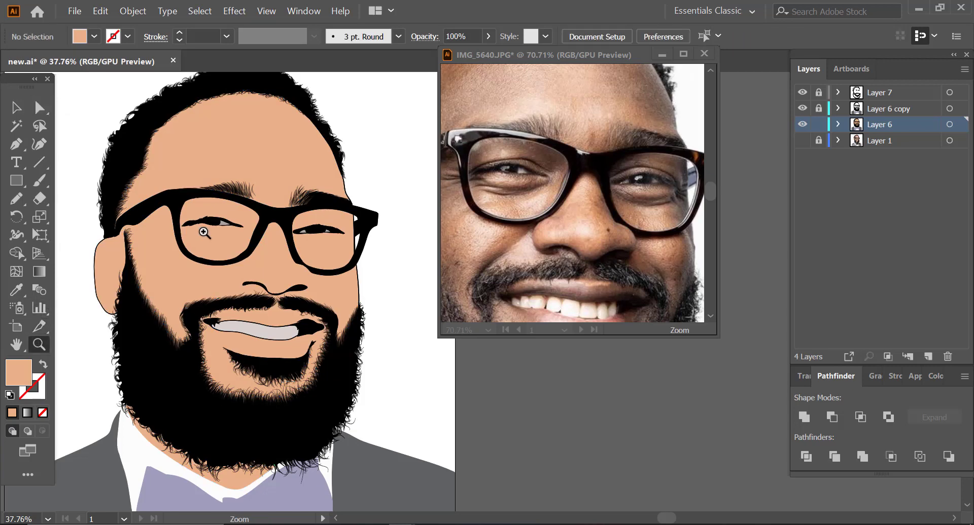
pyautogui.moveTo(203, 227)
pyautogui.mouseDown()
pyautogui.moveTo(417, 191)
pyautogui.moveTo(208, 225)
pyautogui.moveTo(209, 234)
pyautogui.mouseUp()
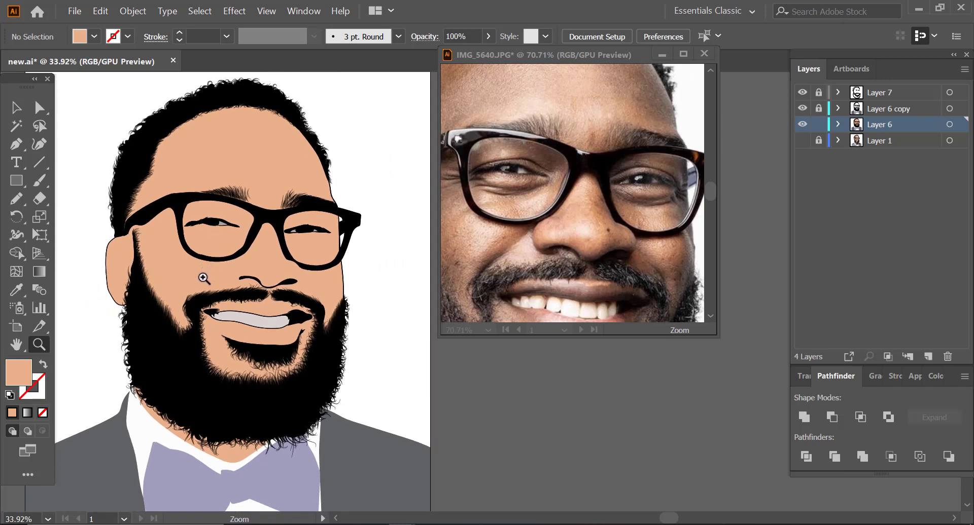
pyautogui.moveTo(244, 307); pyautogui.dragTo(184, 322)
pyautogui.moveTo(187, 403); pyautogui.dragTo(213, 396)
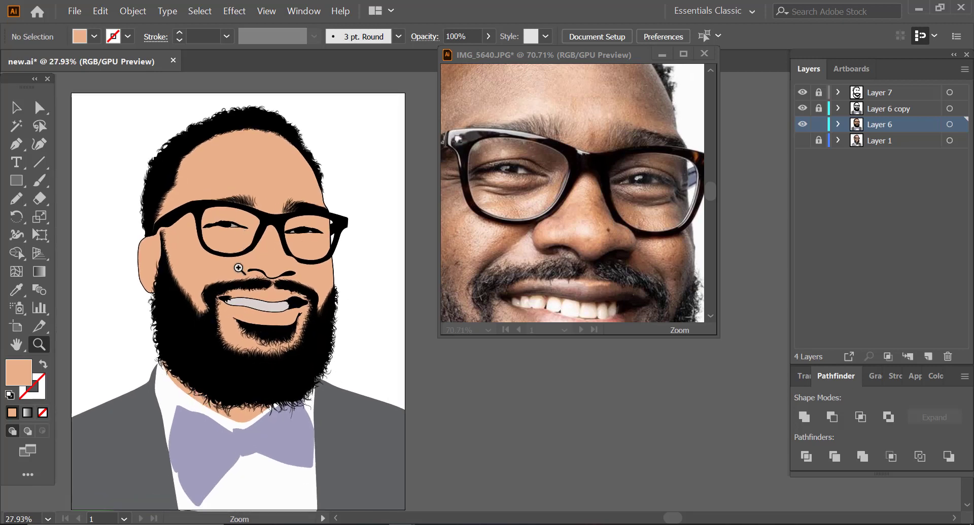
pyautogui.moveTo(300, 301); pyautogui.dragTo(249, 310)
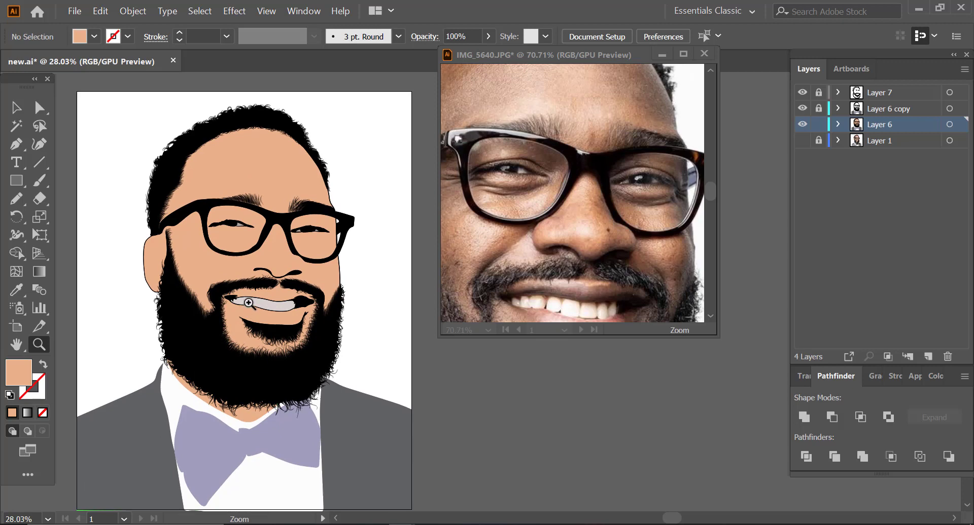
pyautogui.click(583, 180)
pyautogui.moveTo(587, 191); pyautogui.dragTo(524, 215)
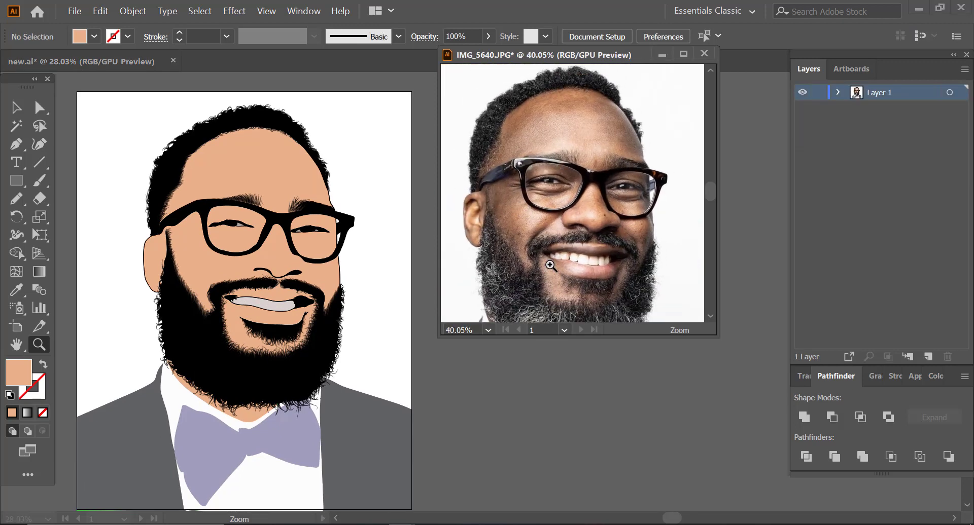
pyautogui.moveTo(603, 285); pyautogui.dragTo(624, 250)
pyautogui.moveTo(621, 174); pyautogui.dragTo(588, 204)
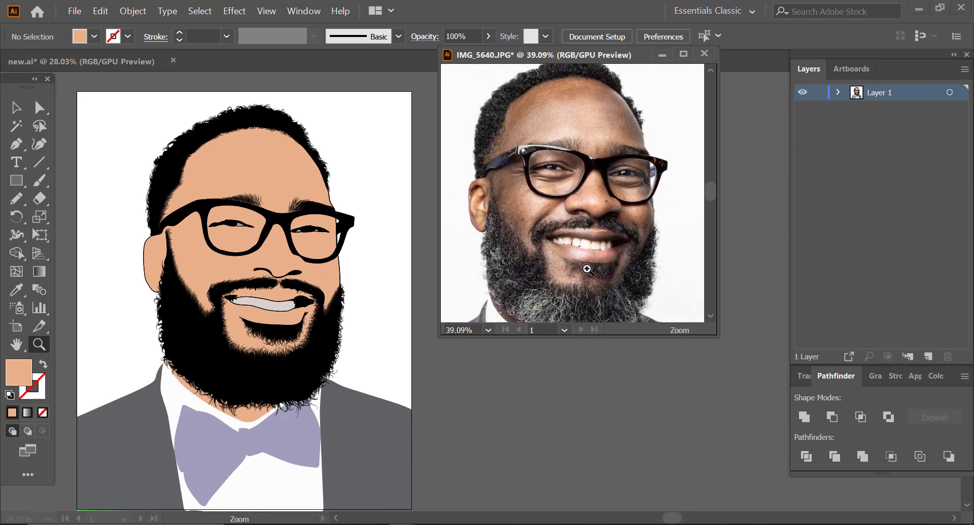
pyautogui.moveTo(587, 268); pyautogui.dragTo(606, 259)
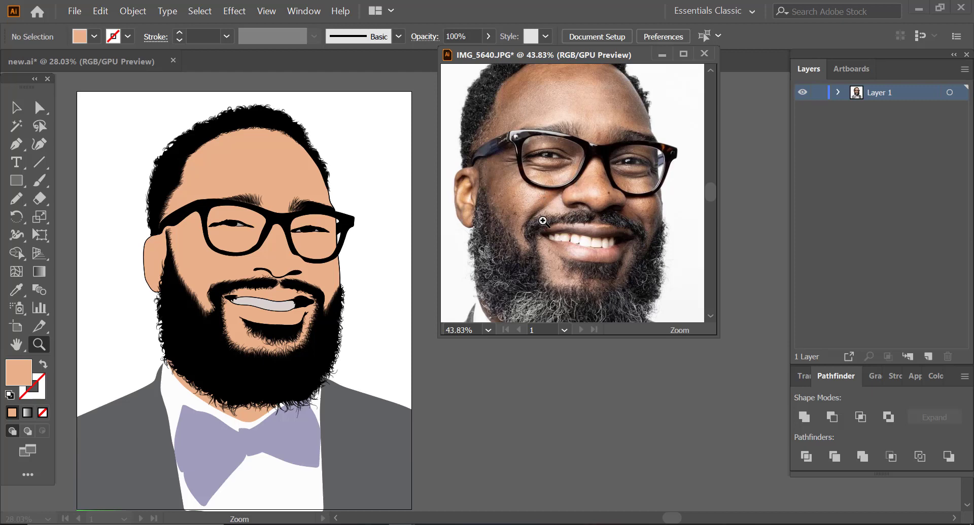
# Step: Add a new layer directly above Layer 6, hide Layer 6 and show the reference photo on Layer 1
pyautogui.moveTo(543, 218); pyautogui.dragTo(563, 223)
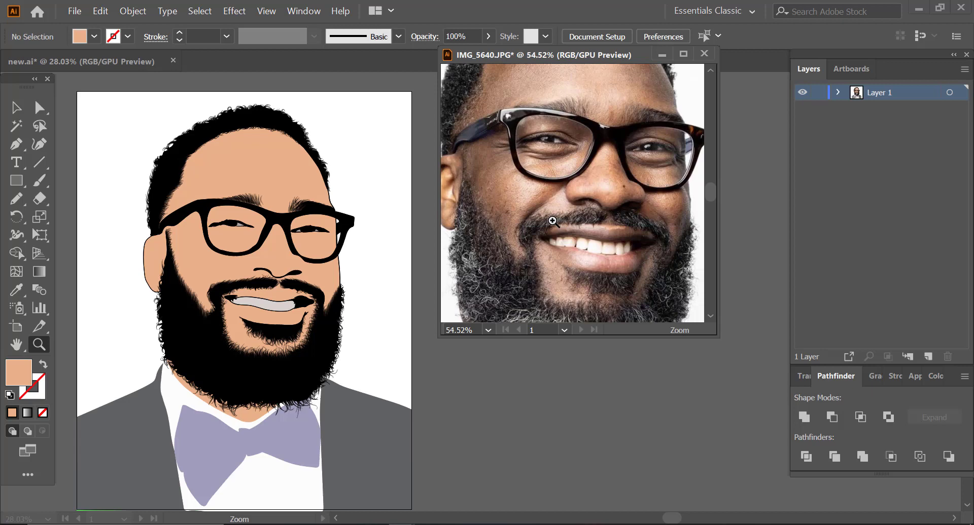
pyautogui.moveTo(598, 173); pyautogui.dragTo(549, 173)
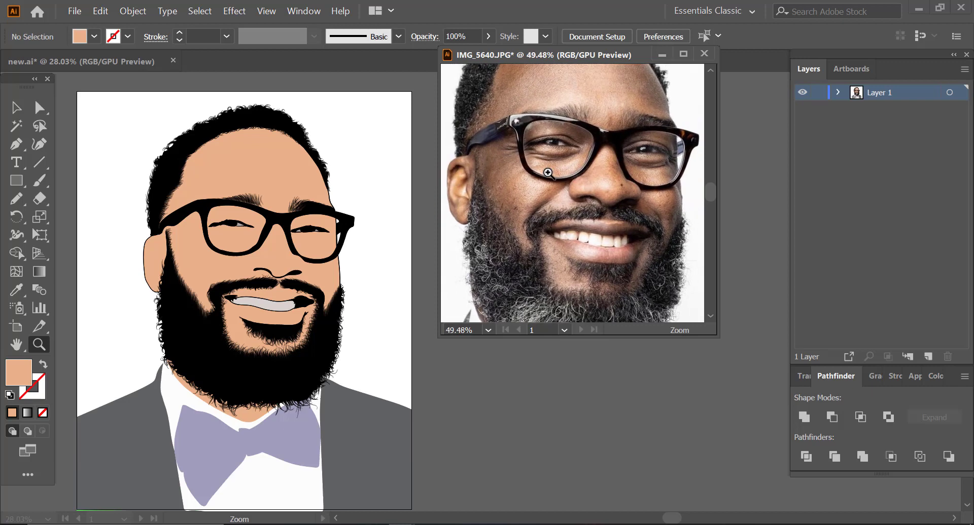
pyautogui.click(266, 251)
pyautogui.moveTo(238, 219); pyautogui.dragTo(299, 203)
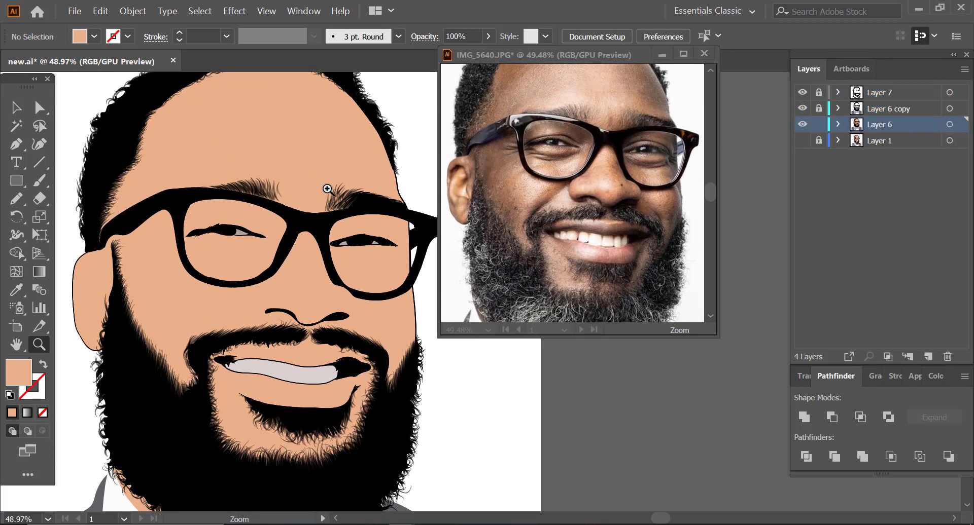
pyautogui.moveTo(239, 202); pyautogui.dragTo(253, 205)
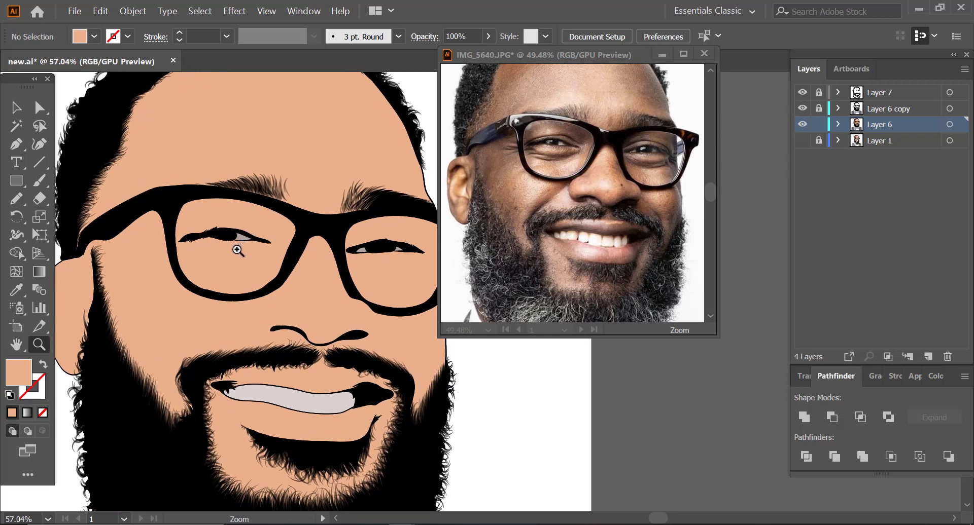
pyautogui.moveTo(325, 455); pyautogui.dragTo(388, 403)
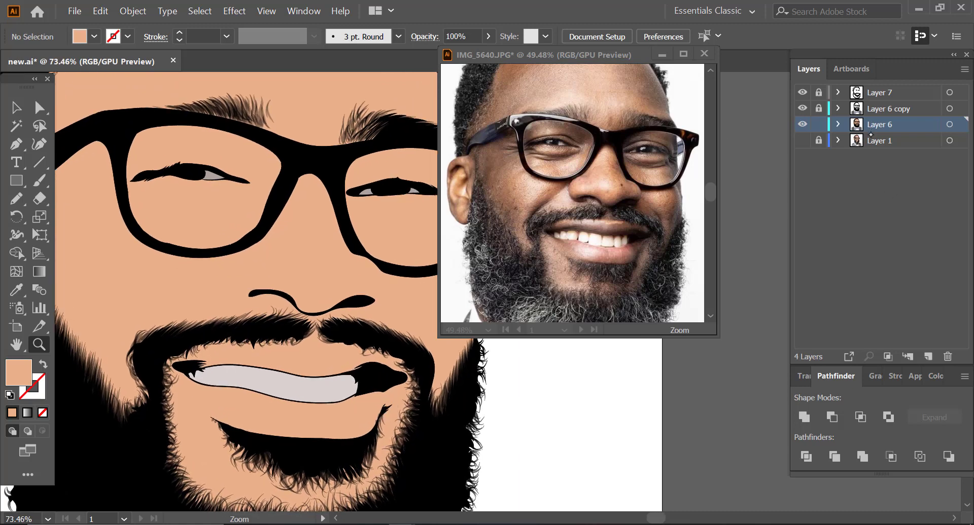
pyautogui.click(927, 356)
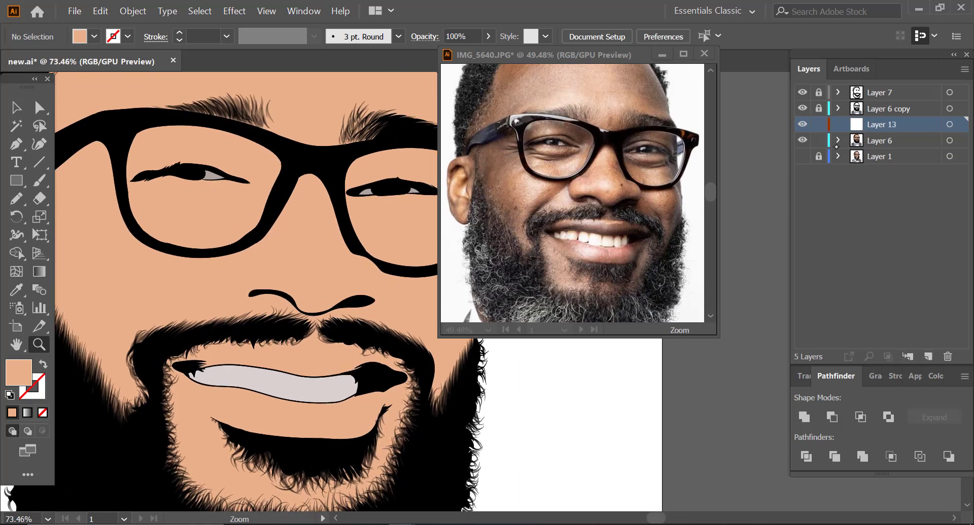
pyautogui.click(802, 141)
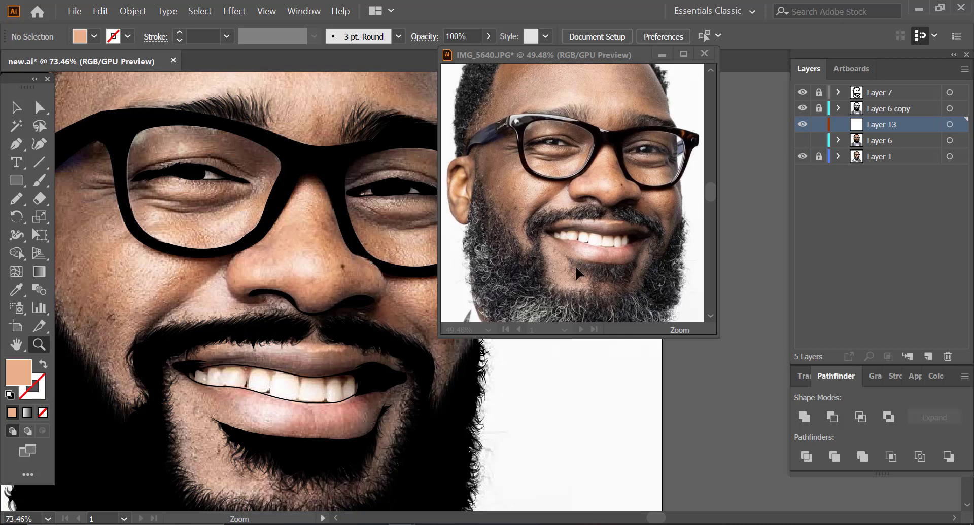
# Step: Sample the upper lip's tone from the photo window with the Eyedropper and copy its hex code A67D75
pyautogui.moveTo(383, 417); pyautogui.dragTo(416, 393)
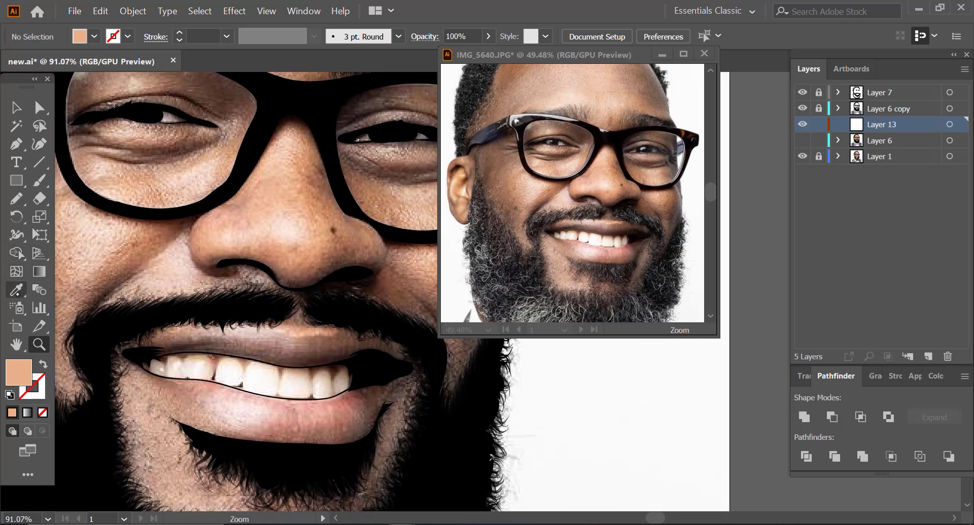
pyautogui.click(16, 289)
pyautogui.click(606, 234)
pyautogui.click(607, 232)
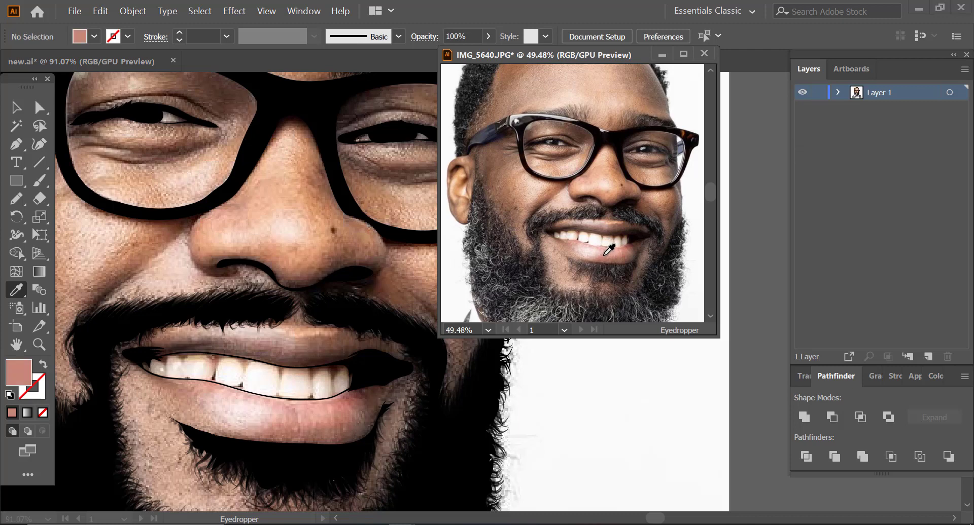
pyautogui.click(607, 229)
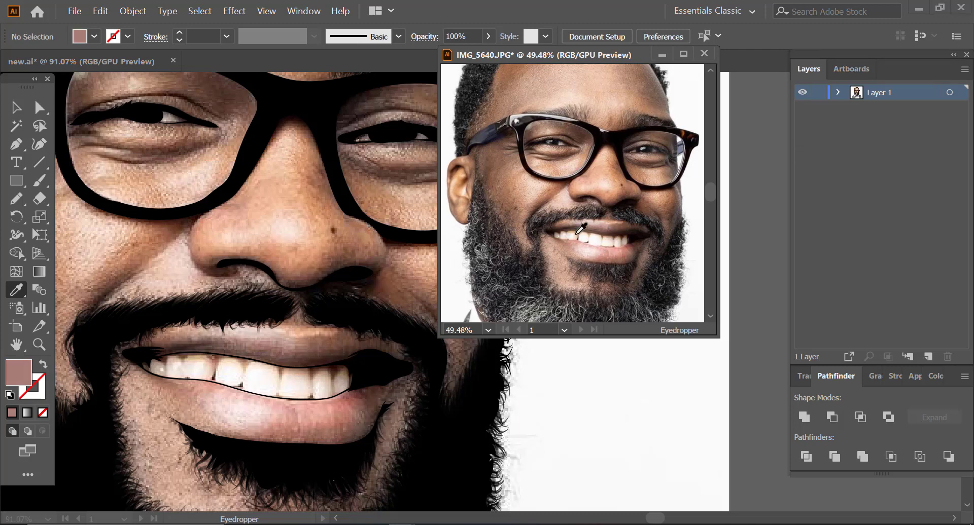
pyautogui.doubleClick(22, 374)
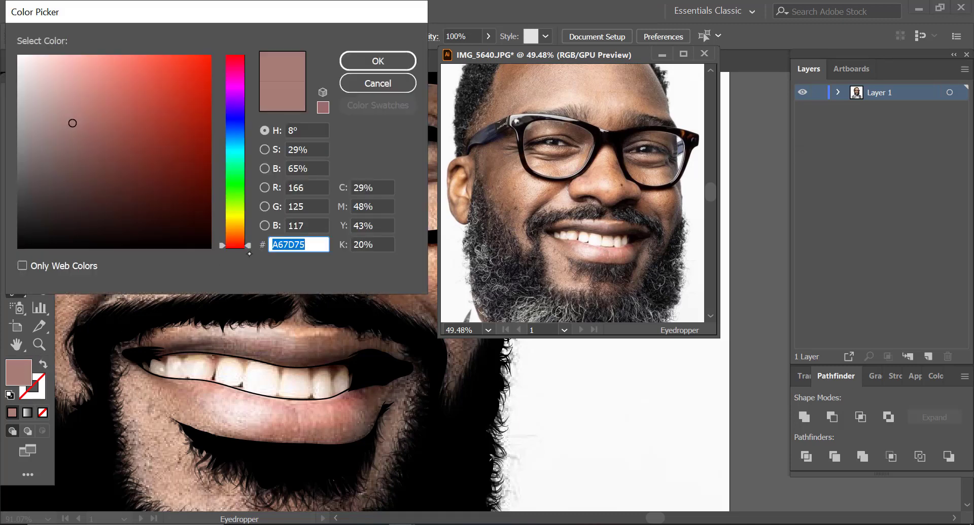
pyautogui.click(373, 61)
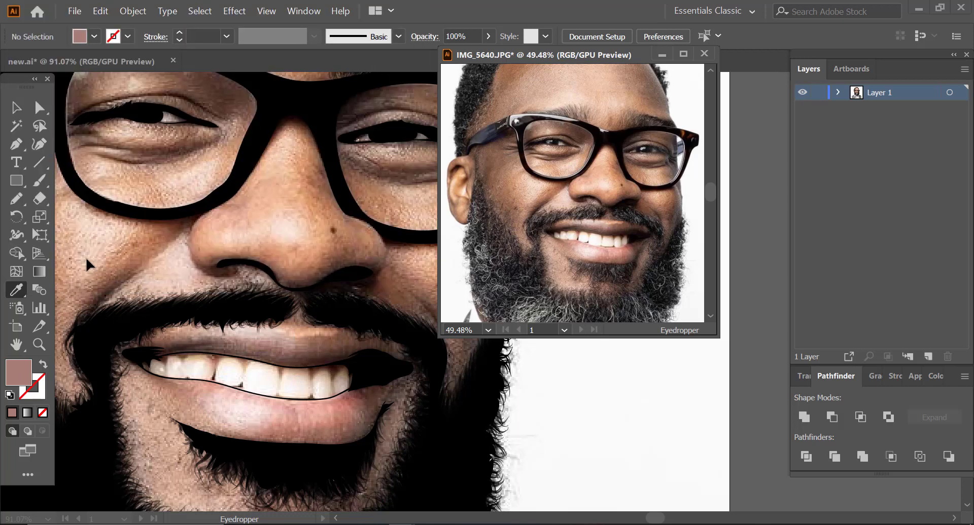
# Step: Set the fill colour to A67D75 in the cartoon document, ready for drawing with the Pencil
pyautogui.press('n')
pyautogui.click(222, 320)
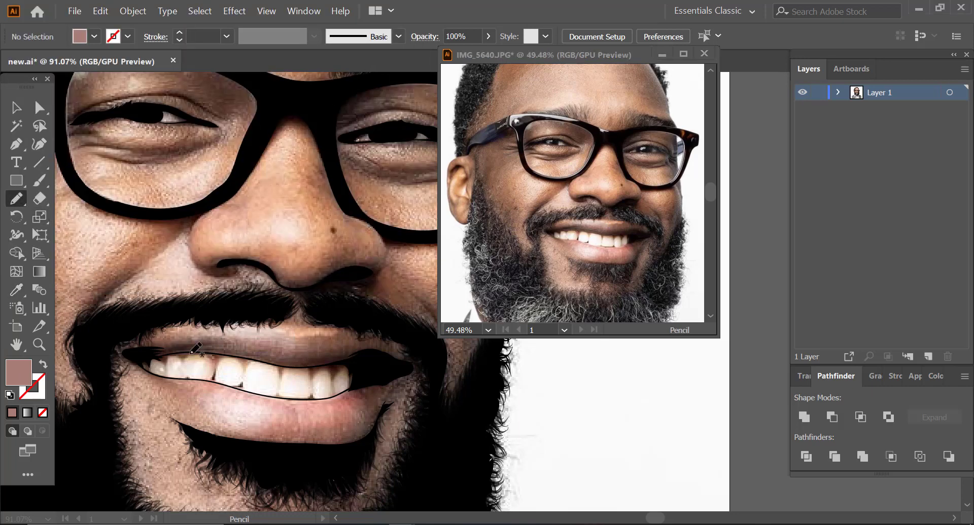
pyautogui.doubleClick(23, 378)
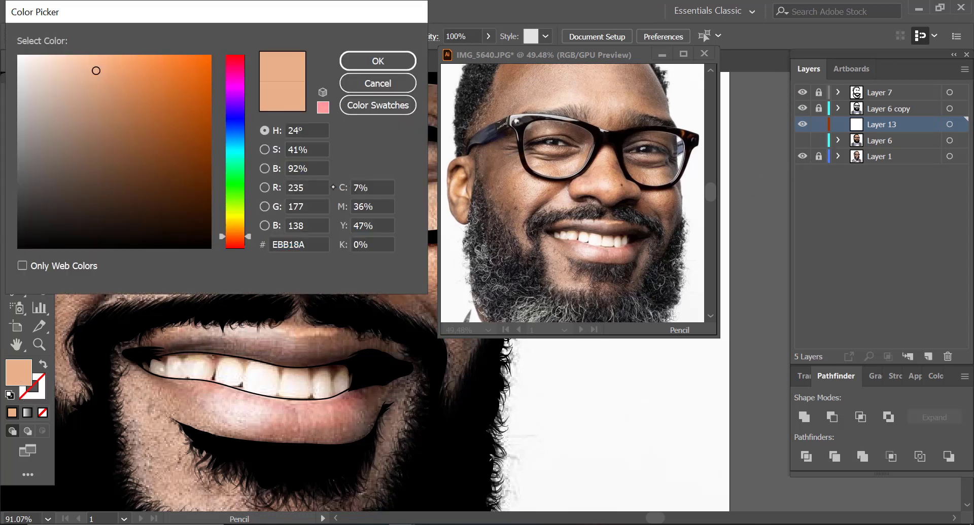
pyautogui.doubleClick(304, 245)
pyautogui.write('9A7D7D')
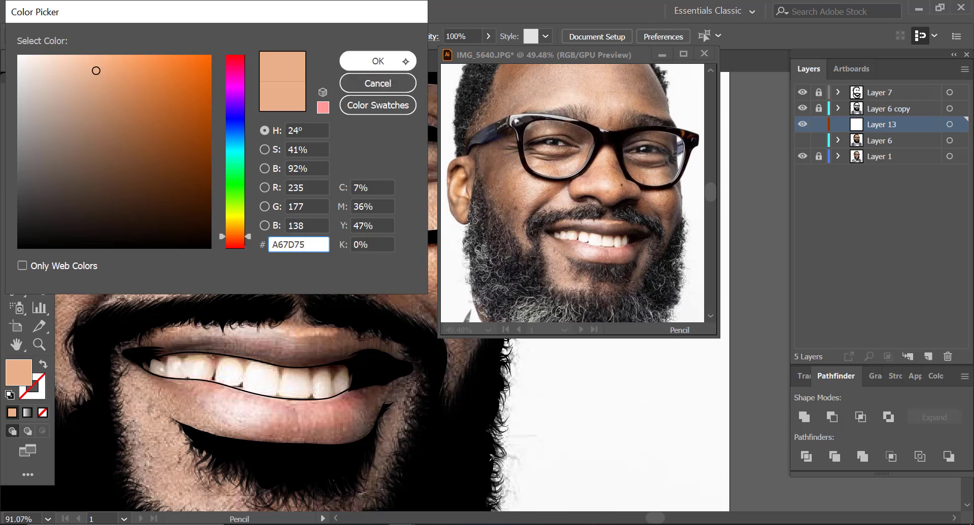
pyautogui.click(400, 62)
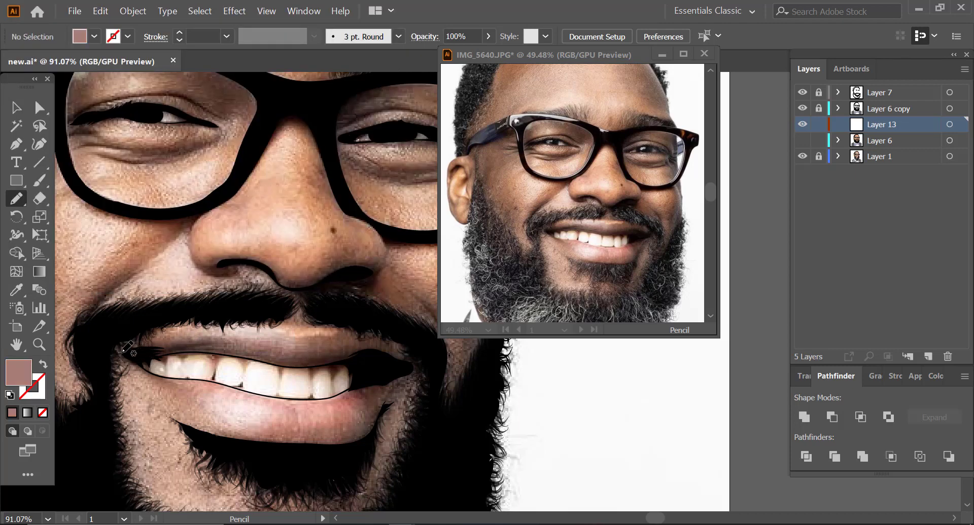
# Step: Try to draw the filled upper lip shape with the Pencil, and undo it
pyautogui.moveTo(132, 347)
pyautogui.mouseDown()
pyautogui.moveTo(354, 329)
pyautogui.moveTo(404, 347)
pyautogui.moveTo(412, 360)
pyautogui.moveTo(394, 367)
pyautogui.moveTo(368, 358)
pyautogui.mouseUp()
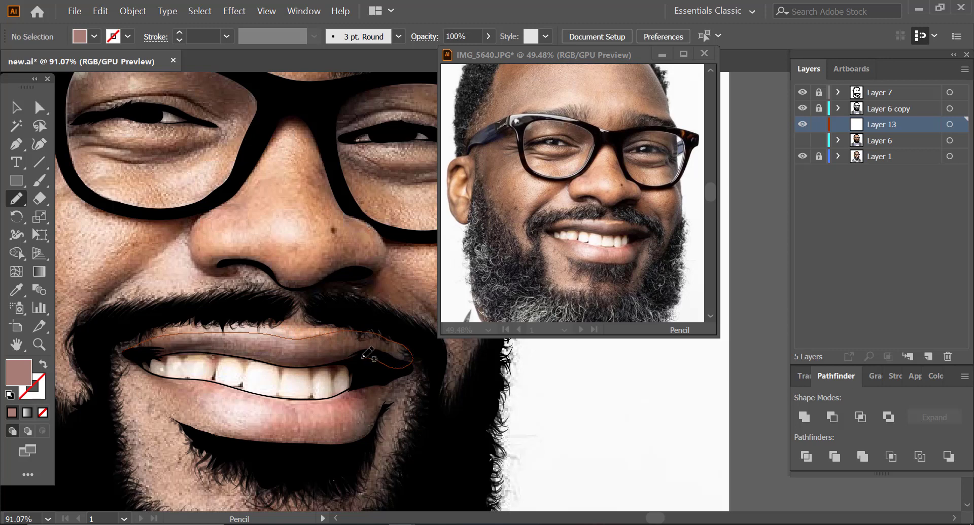
pyautogui.moveTo(363, 358); pyautogui.dragTo(251, 374)
pyautogui.moveTo(251, 374); pyautogui.dragTo(248, 374)
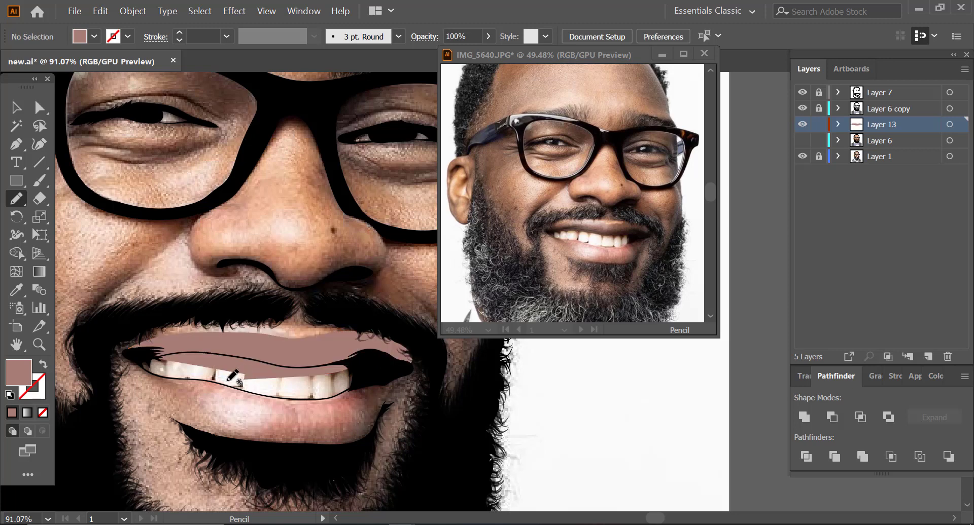
pyautogui.press('a')
pyautogui.hotkey('ctrl', 'z')
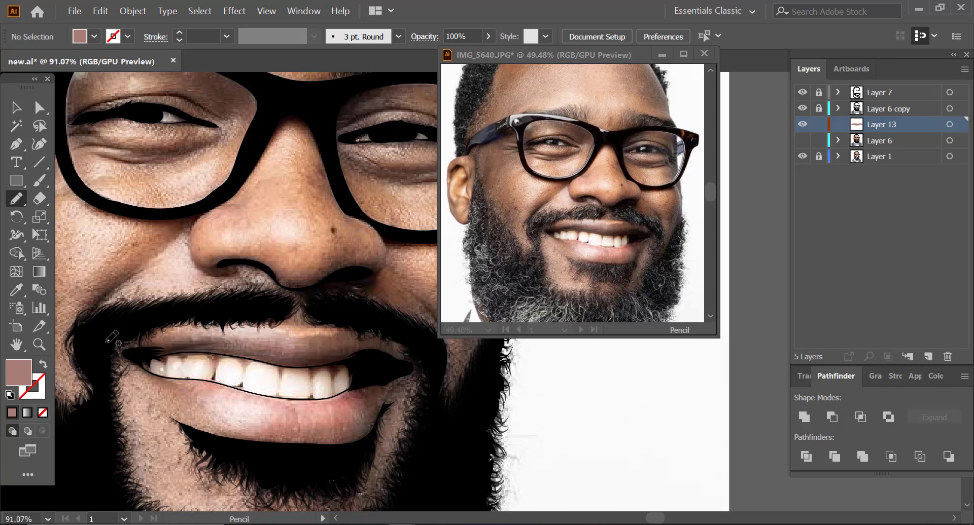
# Step: Draw the upper lip with the Pencil as a closed A67D75 shape along the photo's lip edge, overlapping the upper teeth
pyautogui.press('z')
pyautogui.click(301, 336)
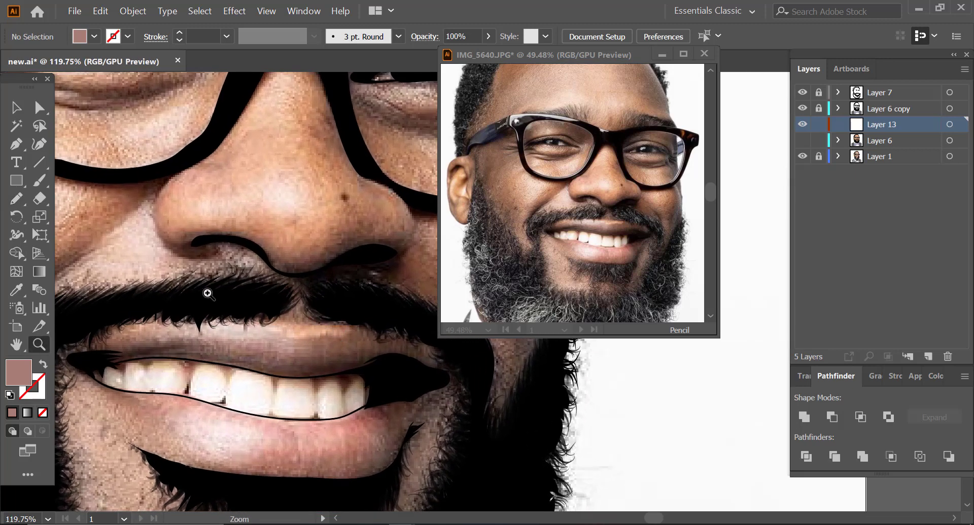
pyautogui.click(802, 157)
pyautogui.click(802, 157)
pyautogui.click(802, 157)
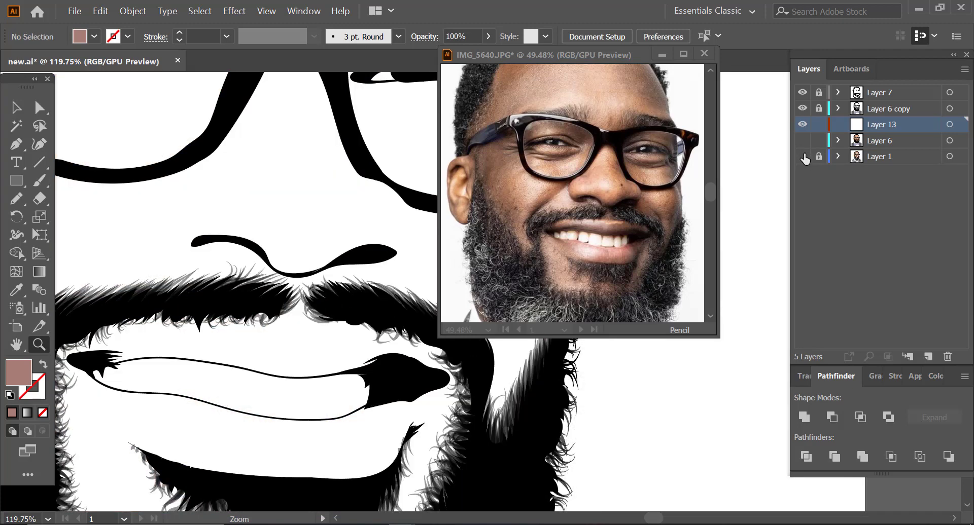
pyautogui.click(802, 156)
pyautogui.click(16, 198)
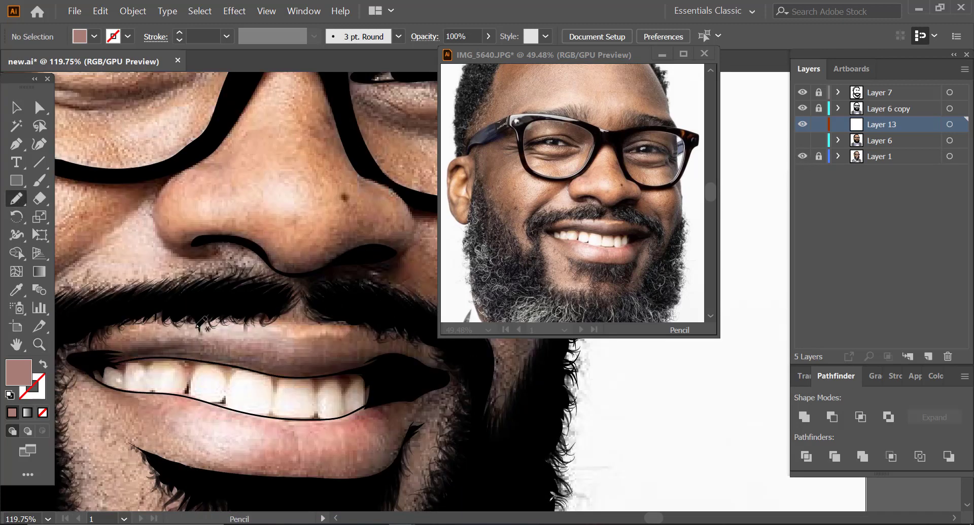
pyautogui.moveTo(94, 351)
pyautogui.mouseDown()
pyautogui.moveTo(185, 337)
pyautogui.moveTo(375, 334)
pyautogui.moveTo(460, 347)
pyautogui.moveTo(453, 372)
pyautogui.moveTo(369, 370)
pyautogui.moveTo(316, 384)
pyautogui.moveTo(240, 386)
pyautogui.moveTo(104, 369)
pyautogui.moveTo(90, 352)
pyautogui.mouseUp()
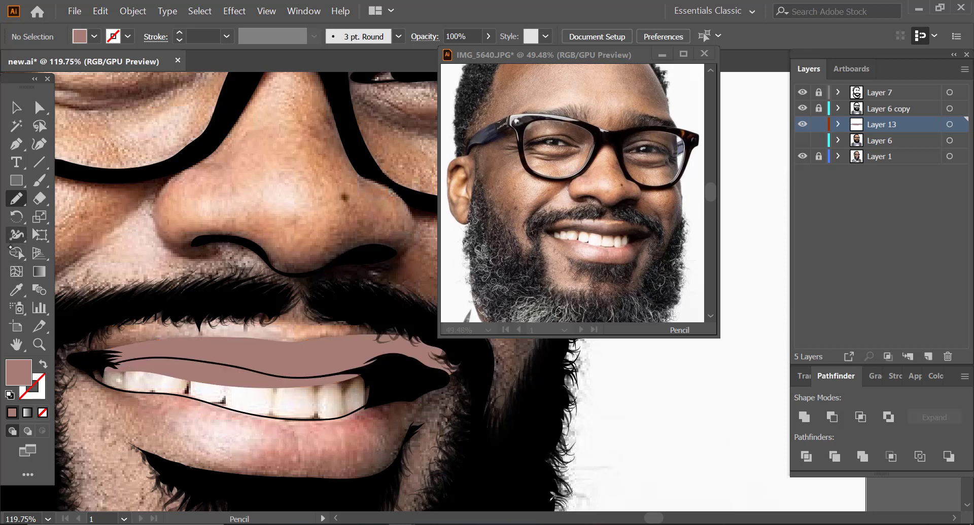
# Step: Sample a pink tone from the lower lip in the photo window with the Eyedropper, trying several nearby spots
pyautogui.click(16, 289)
pyautogui.click(602, 241)
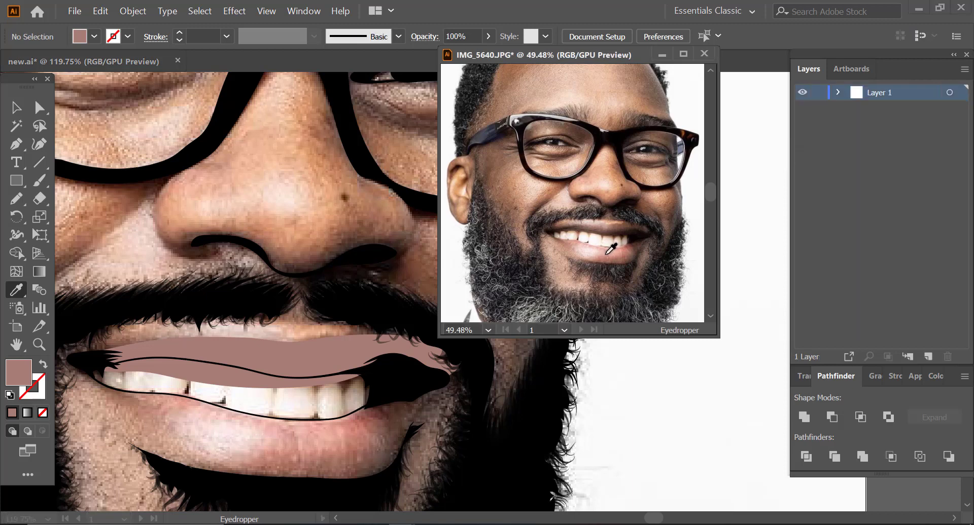
pyautogui.click(604, 257)
pyautogui.click(615, 254)
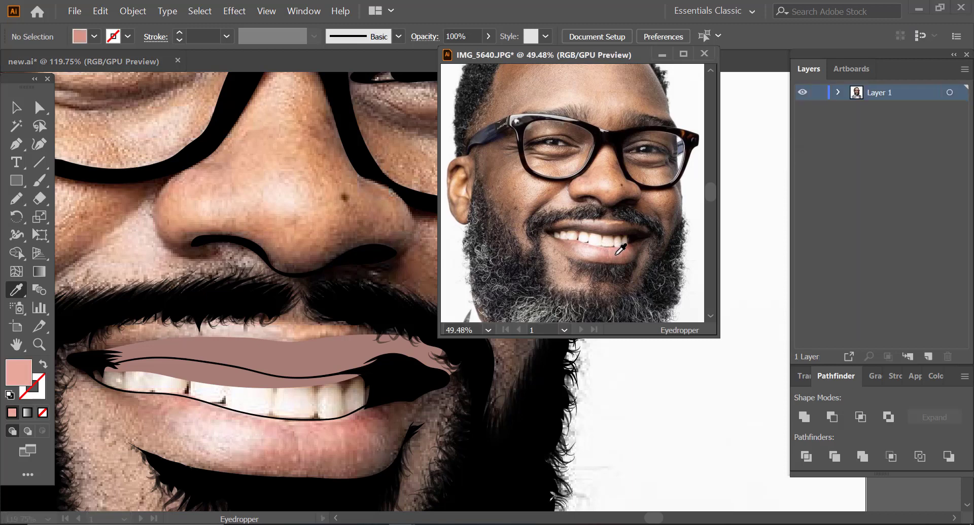
pyautogui.click(617, 255)
pyautogui.click(613, 252)
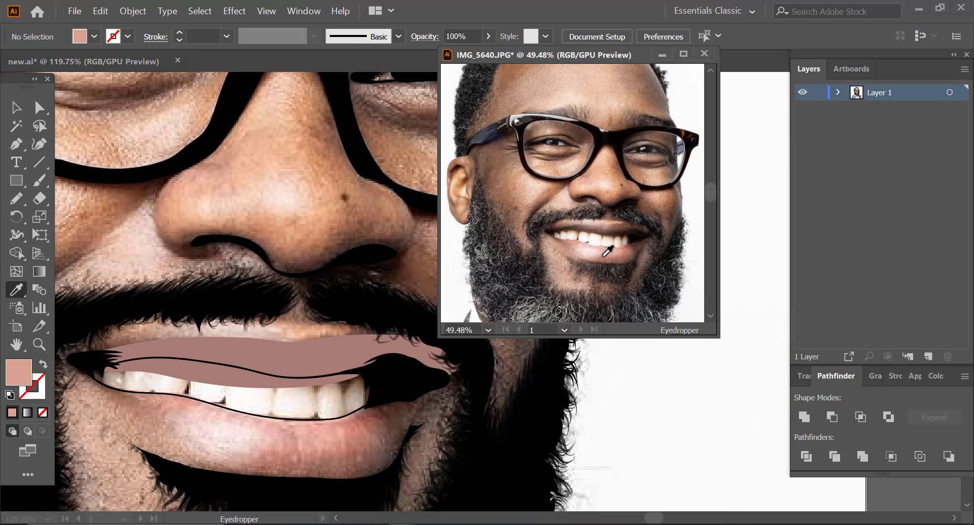
pyautogui.click(606, 253)
pyautogui.click(603, 253)
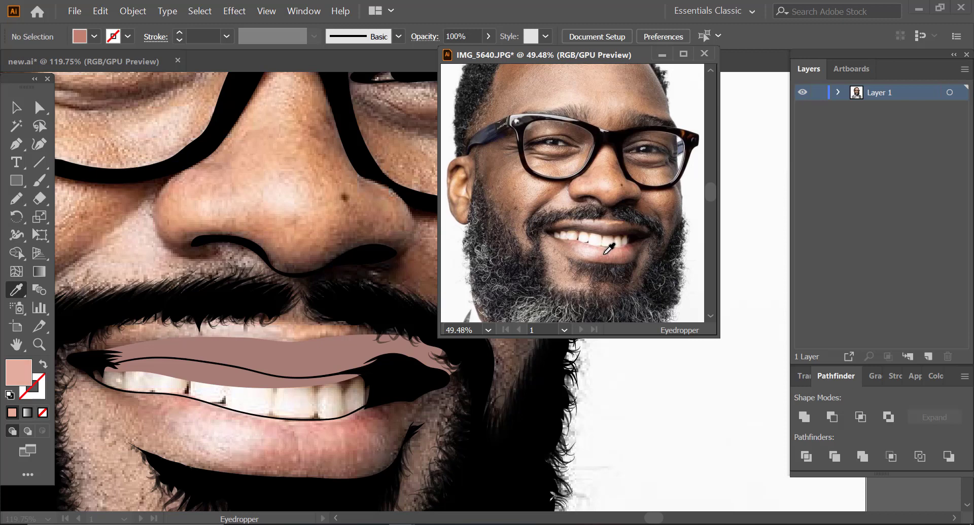
pyautogui.click(606, 255)
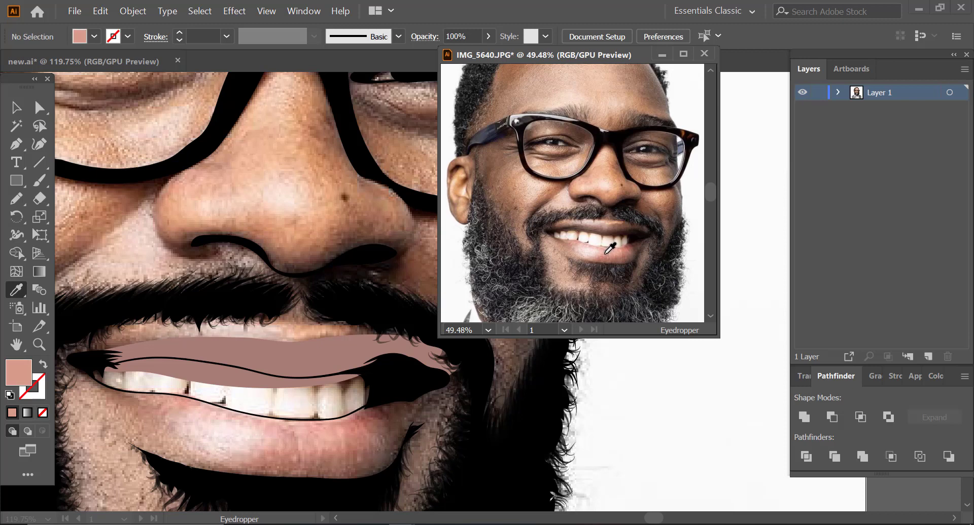
# Step: Adjust the sampled lower lip tone to the slightly deeper pink D39284 and apply it in the photo document
pyautogui.doubleClick(25, 379)
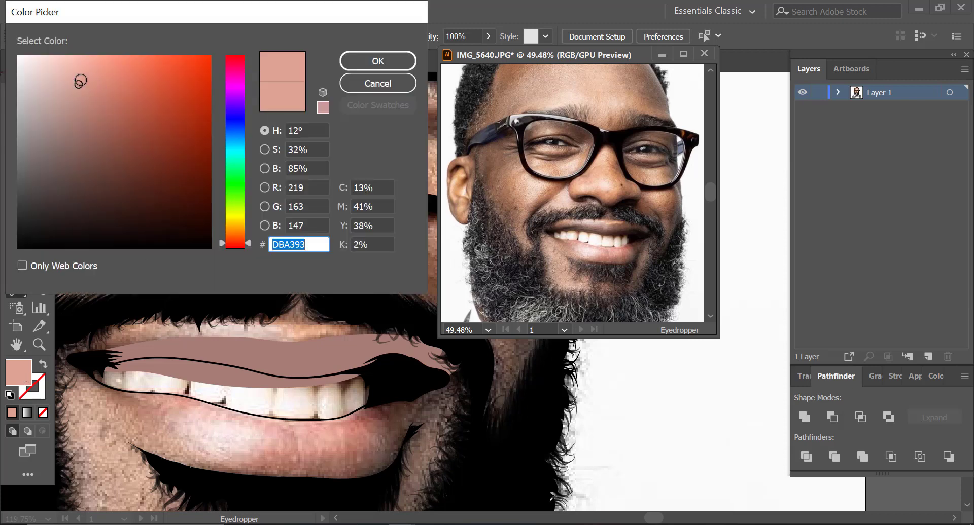
pyautogui.moveTo(80, 82); pyautogui.dragTo(91, 87)
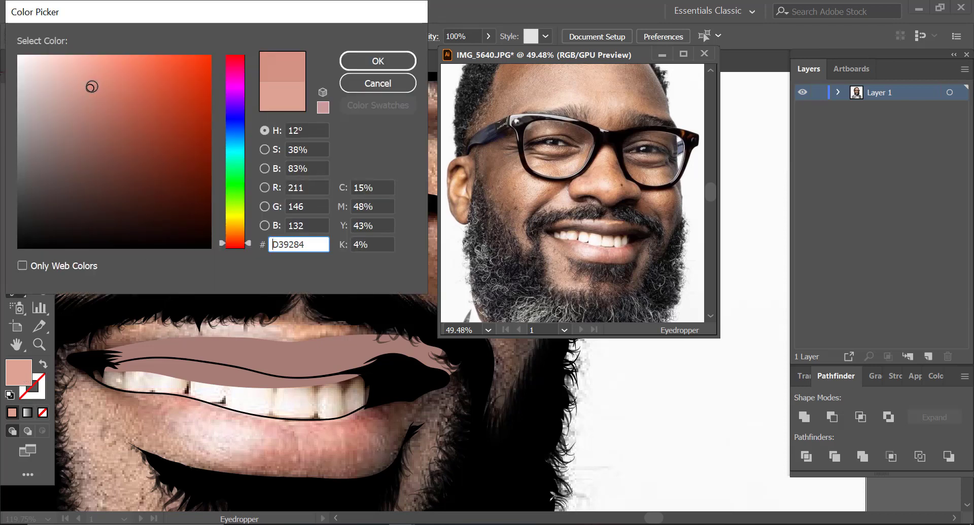
pyautogui.moveTo(238, 244); pyautogui.dragTo(238, 242)
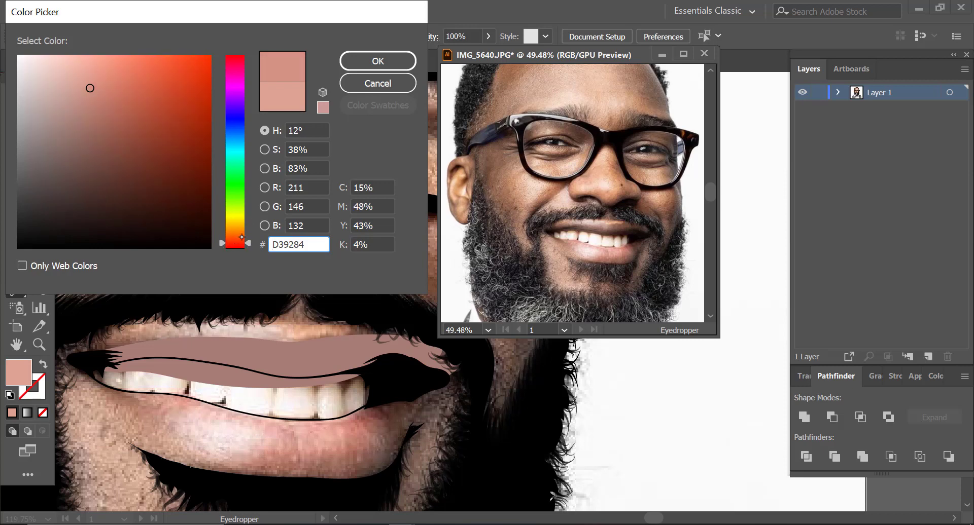
pyautogui.click(375, 61)
# Step: Try to start outlining the lower lip with the Pencil, undo it and open the cartoon document's fill colour
pyautogui.click(15, 198)
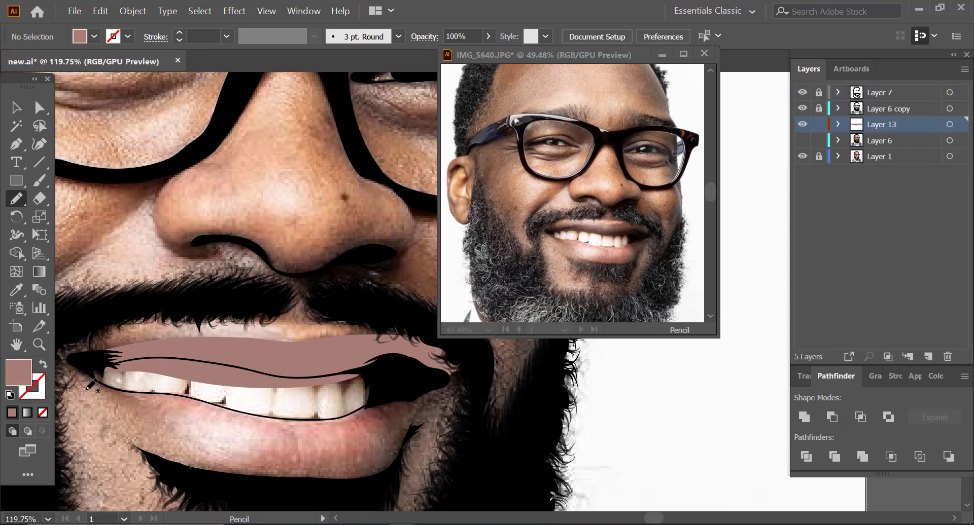
pyautogui.moveTo(88, 389); pyautogui.dragTo(147, 455)
pyautogui.hotkey('ctrl', 'z')
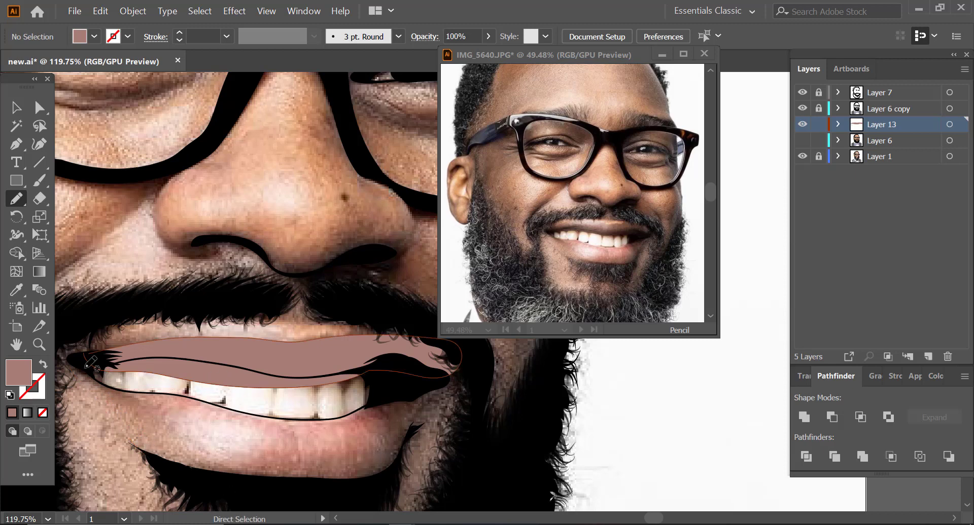
pyautogui.doubleClick(25, 373)
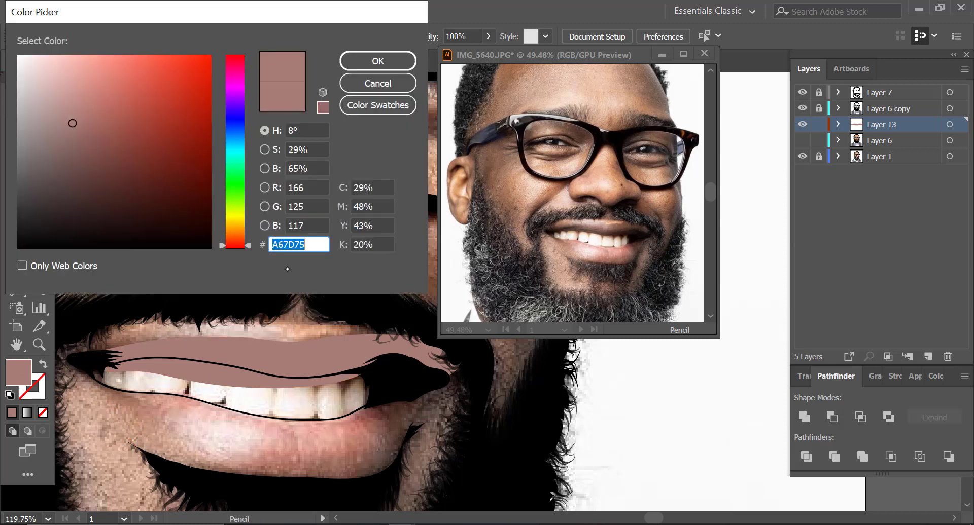
pyautogui.click(379, 71)
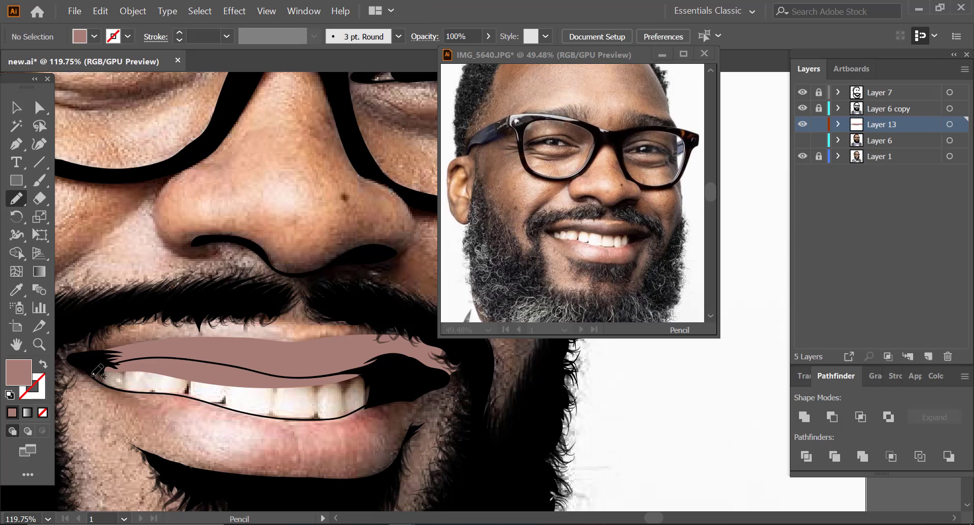
# Step: Copy the lower lip tone D39284 from the photo document and set it as the cartoon document's fill colour
pyautogui.click(546, 236)
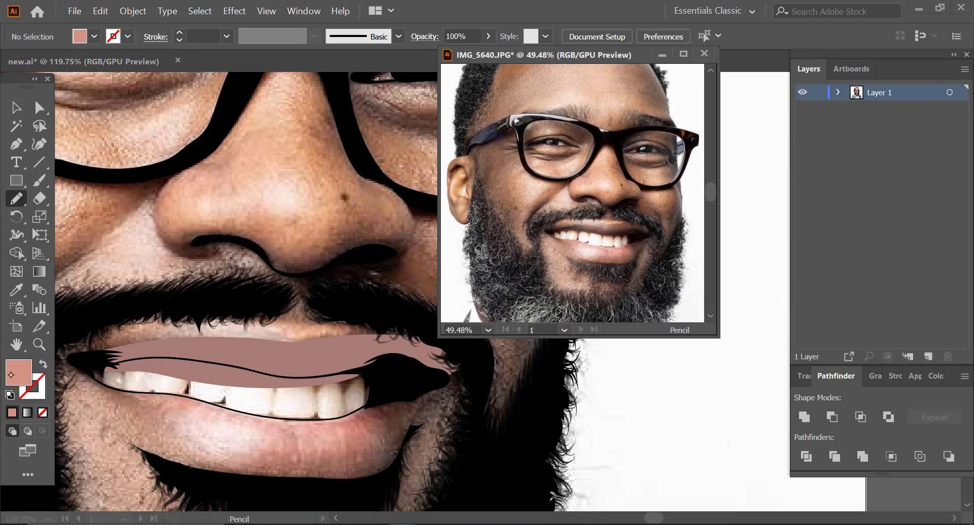
pyautogui.doubleClick(16, 373)
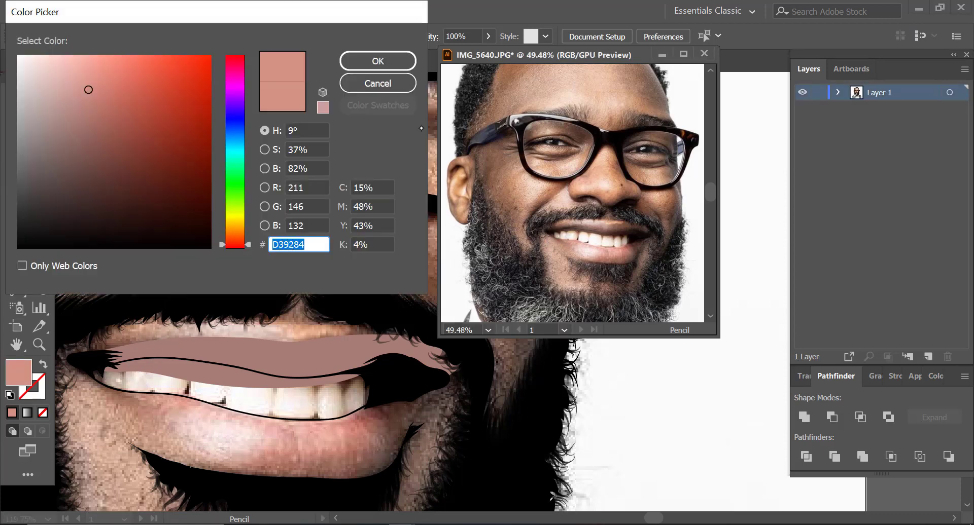
pyautogui.click(377, 61)
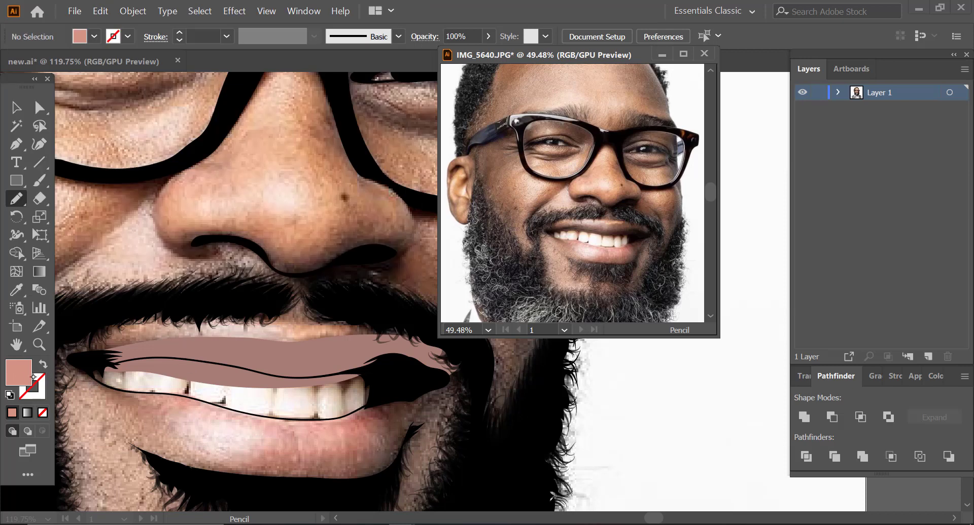
pyautogui.click(98, 363)
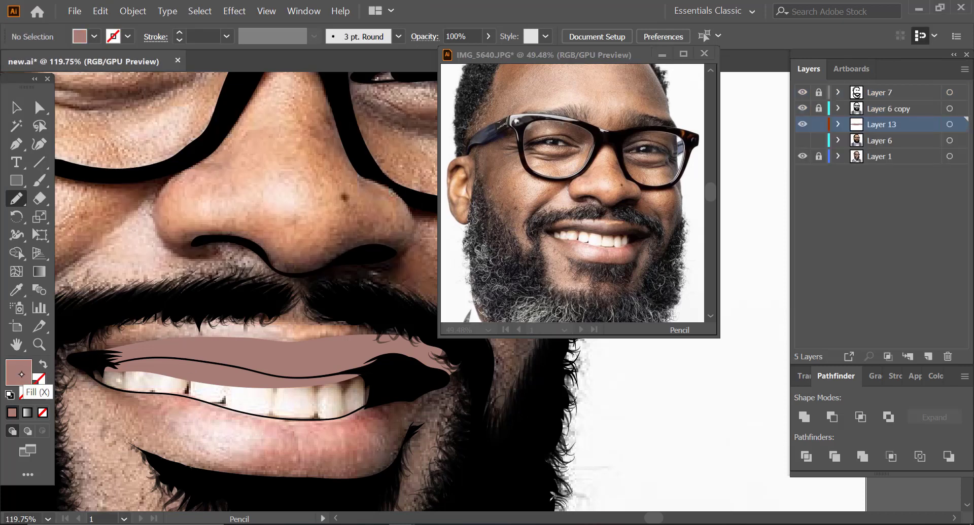
pyautogui.doubleClick(22, 375)
pyautogui.write('D39284')
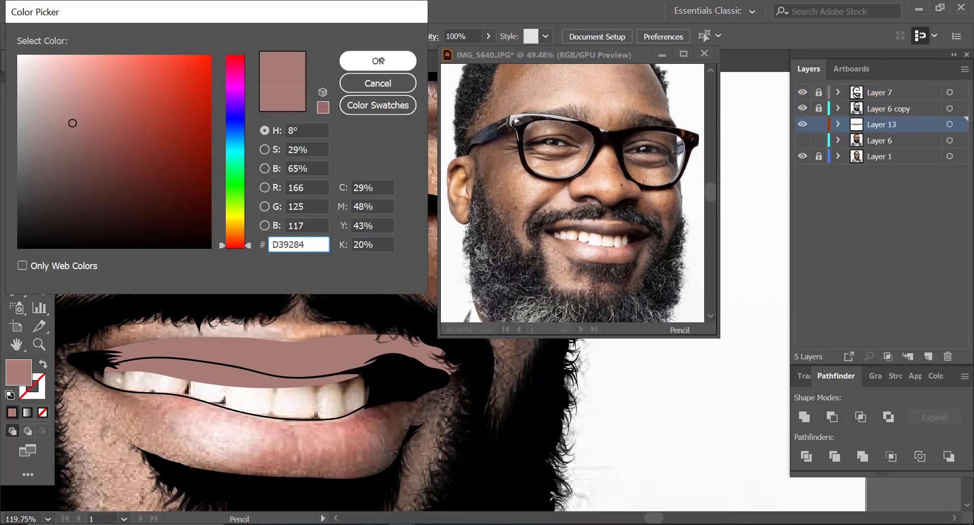
pyautogui.click(378, 61)
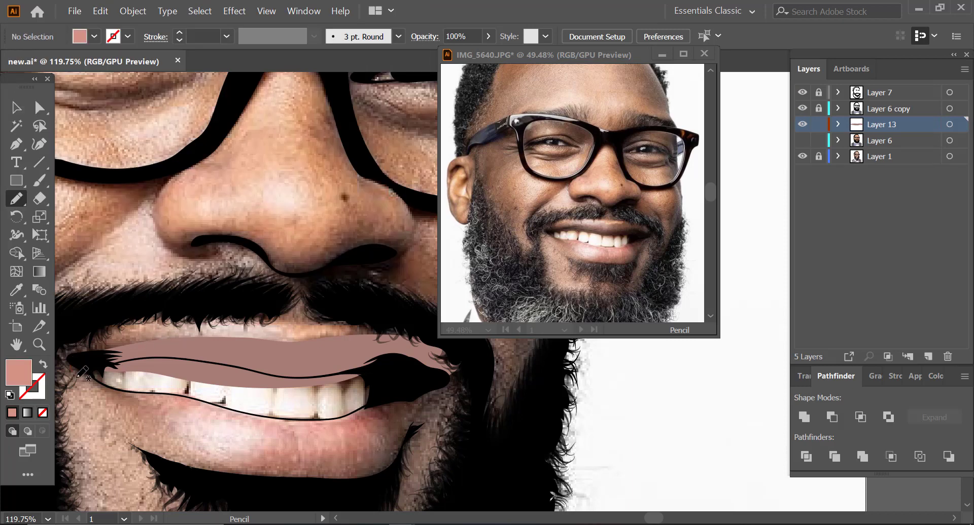
# Step: Draw the lower lip with the Pencil as a closed D39284 shape overlapping the lower teeth, and show and lock Layer 6
pyautogui.moveTo(106, 417)
pyautogui.mouseDown()
pyautogui.moveTo(136, 449)
pyautogui.moveTo(169, 466)
pyautogui.moveTo(263, 488)
pyautogui.moveTo(357, 484)
pyautogui.moveTo(390, 471)
pyautogui.mouseUp()
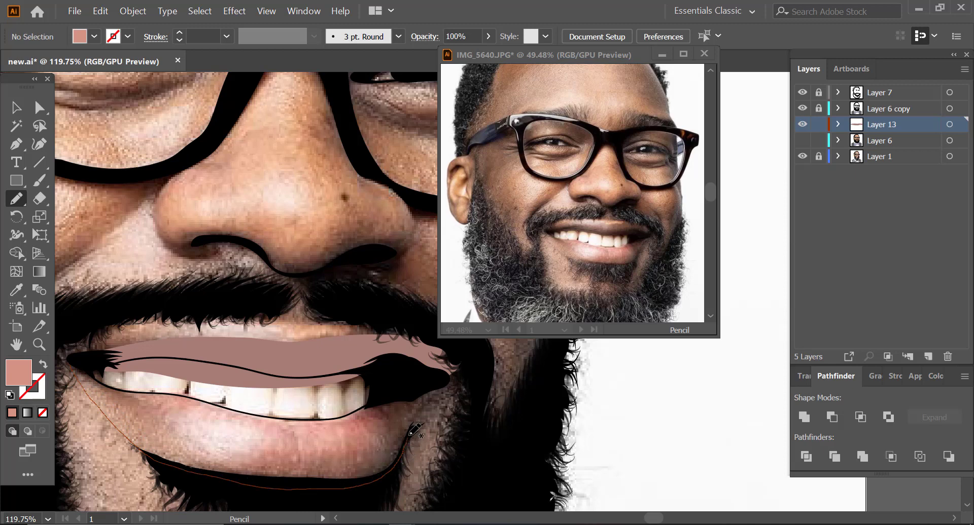
pyautogui.moveTo(418, 414)
pyautogui.mouseDown()
pyautogui.moveTo(434, 381)
pyautogui.moveTo(365, 407)
pyautogui.moveTo(295, 415)
pyautogui.moveTo(128, 385)
pyautogui.moveTo(83, 367)
pyautogui.moveTo(75, 344)
pyautogui.mouseUp()
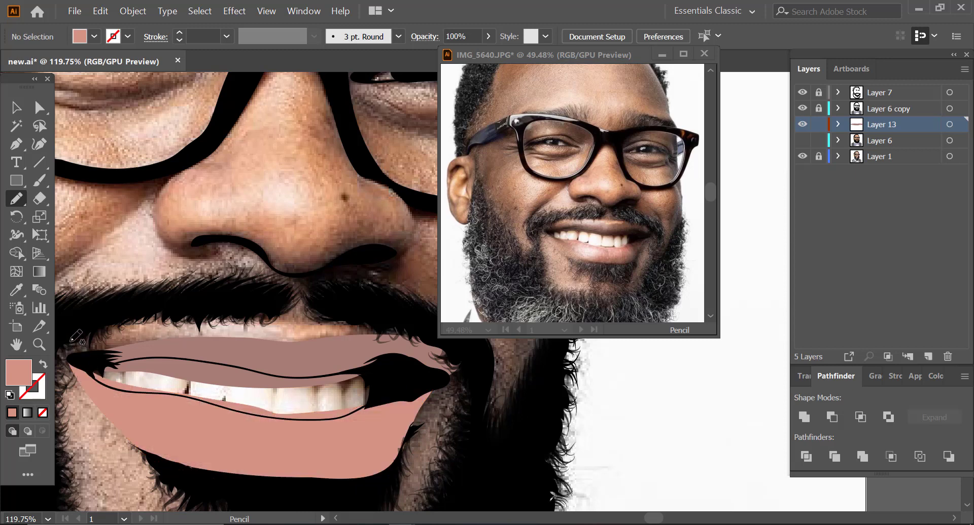
pyautogui.press('z')
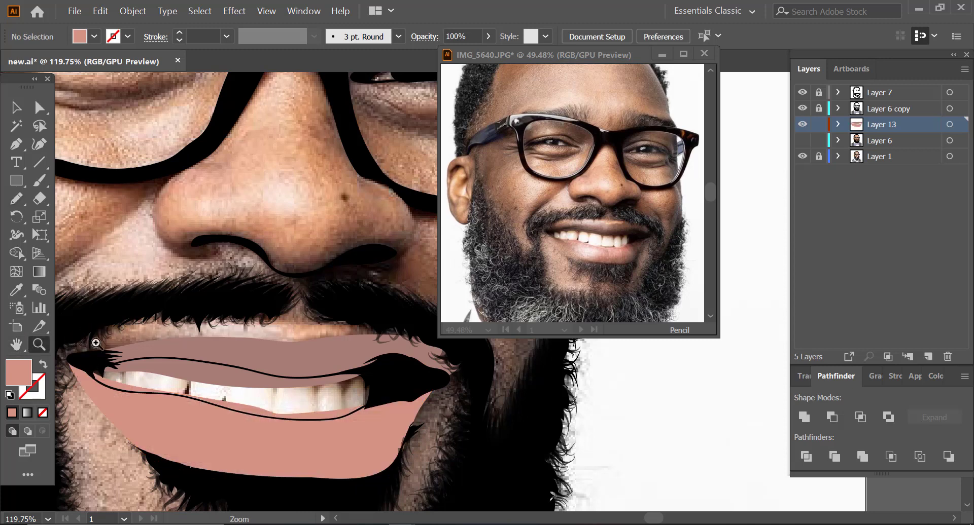
pyautogui.keyDown('alt'); pyautogui.click(250, 341); pyautogui.keyUp('alt')
pyautogui.keyDown('alt'); pyautogui.click(155, 368); pyautogui.keyUp('alt')
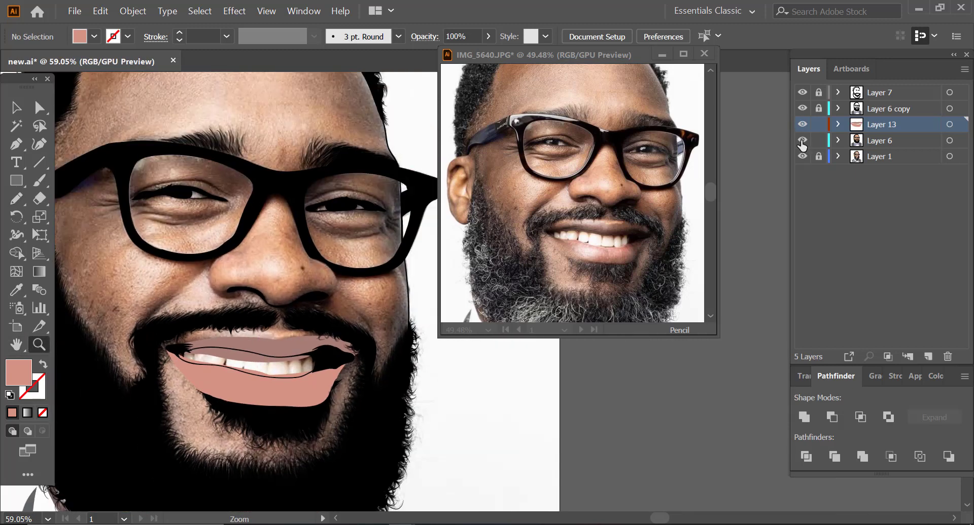
pyautogui.click(818, 141)
# Step: Unlock Layer 6, select the teeth shape with the upper lip and remove their overlapping area inside the mouth with Shape Builder
pyautogui.click(292, 414)
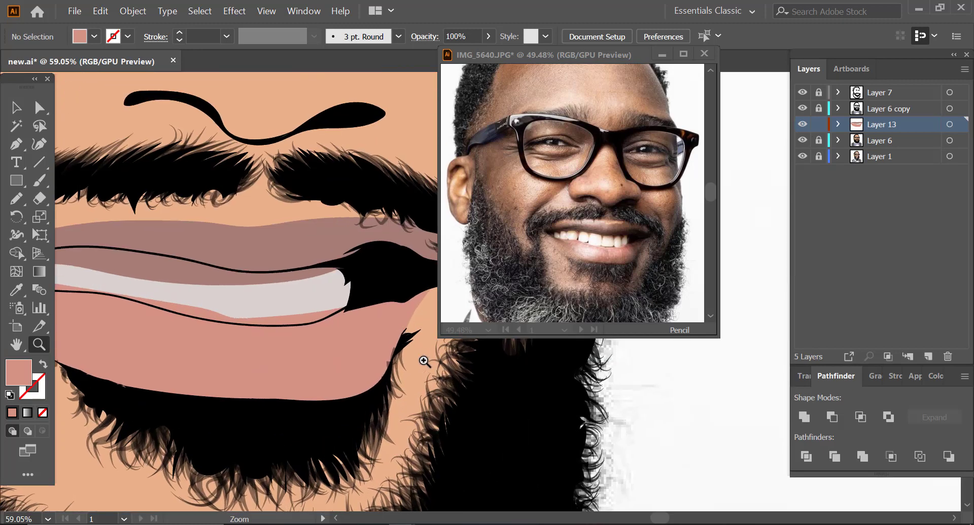
pyautogui.press('a')
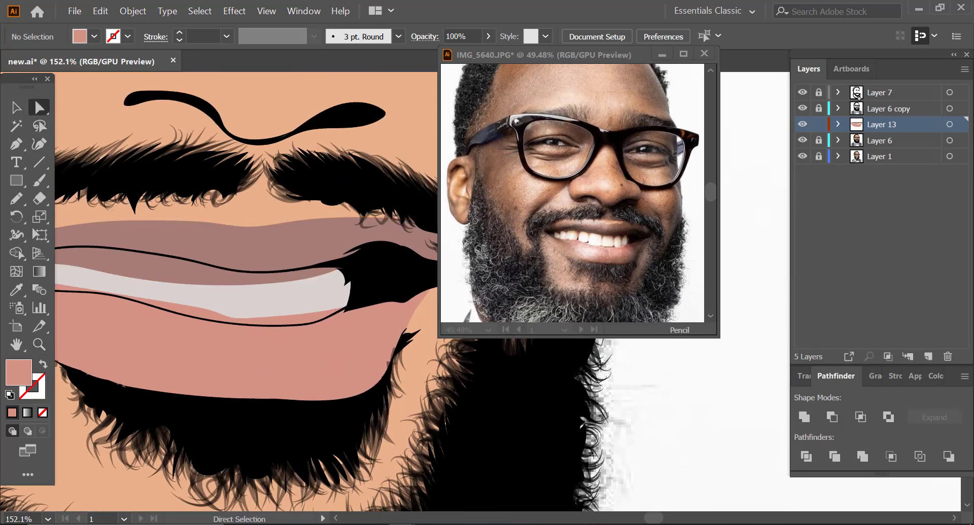
pyautogui.click(818, 144)
pyautogui.click(264, 287)
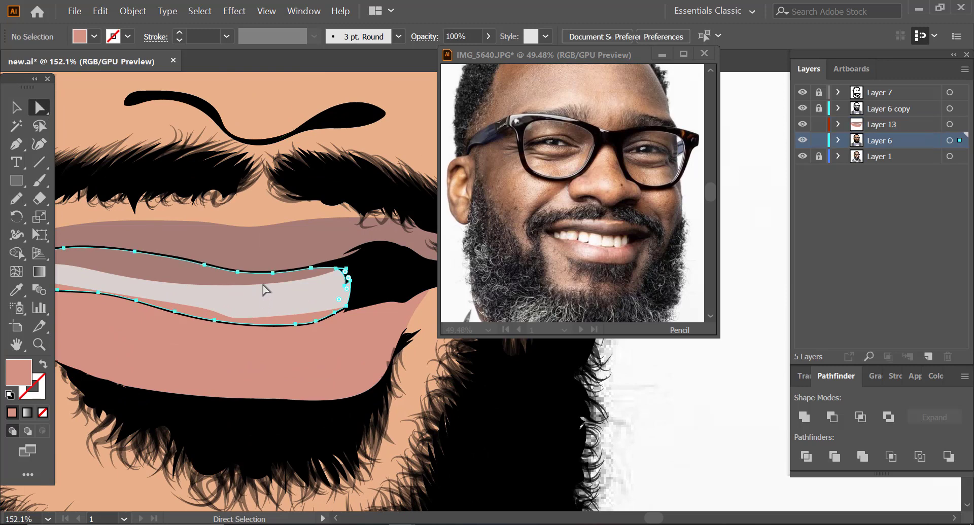
pyautogui.keyDown('shift'); pyautogui.click(270, 253); pyautogui.keyUp('shift')
pyautogui.click(39, 345)
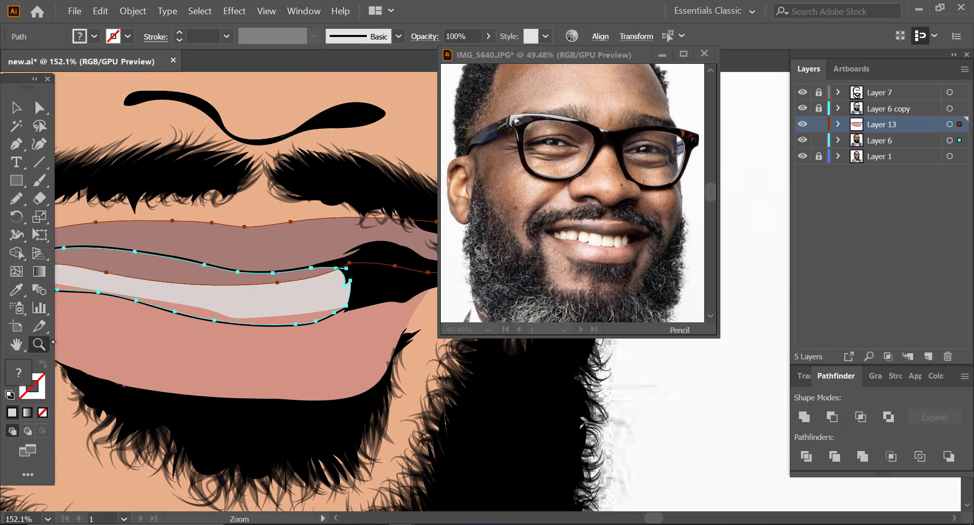
pyautogui.moveTo(283, 270); pyautogui.dragTo(224, 280)
pyautogui.moveTo(94, 280); pyautogui.dragTo(127, 278)
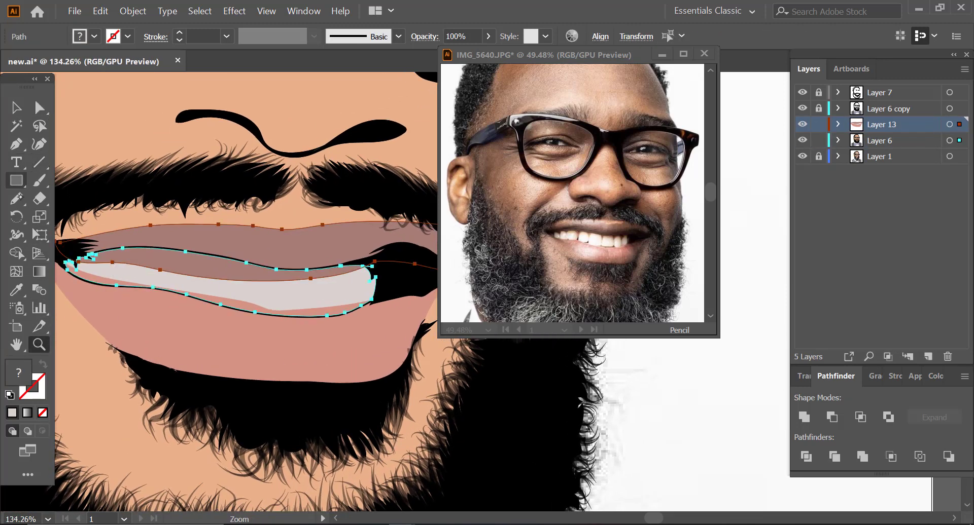
pyautogui.click(16, 253)
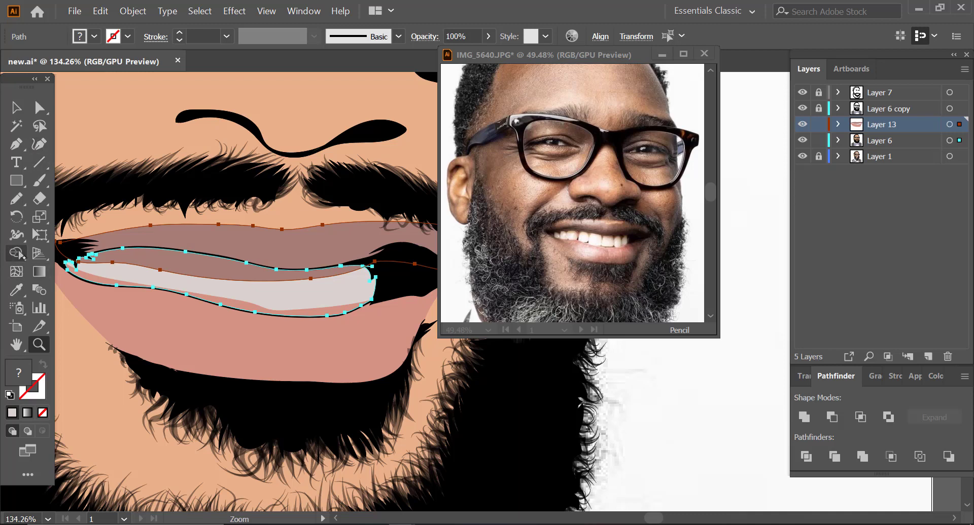
pyautogui.keyDown('alt'); pyautogui.click(163, 271); pyautogui.keyUp('alt')
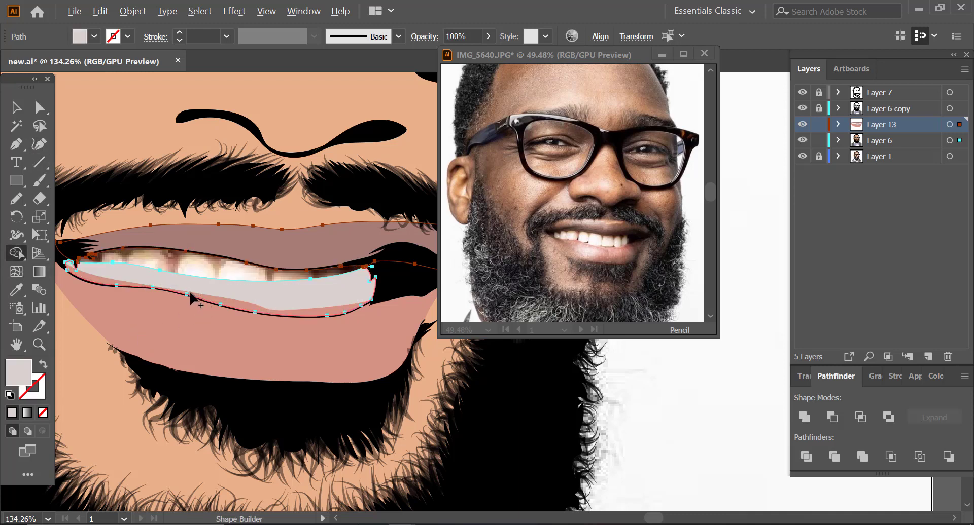
# Step: Select the lower lip with the teeth shape, remove the overlap inside the mouth with Shape Builder and deselect
pyautogui.press('a')
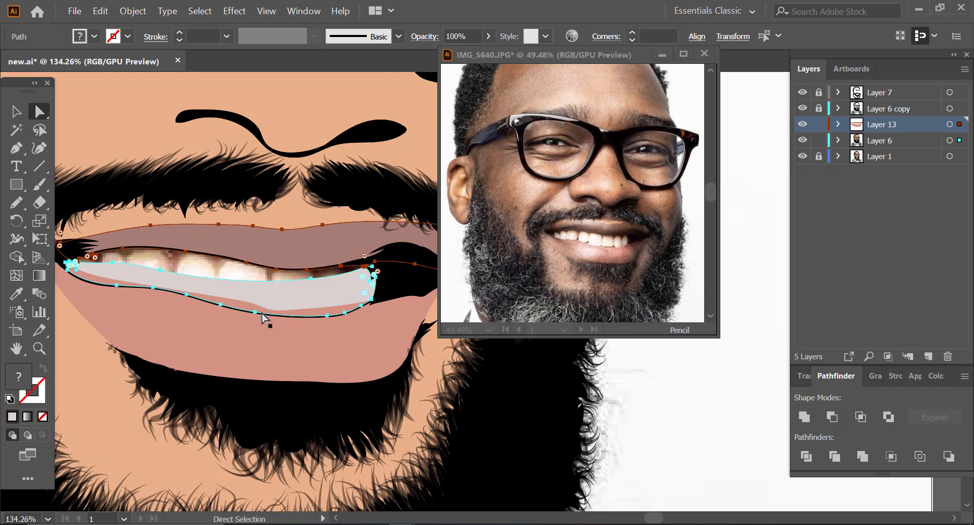
pyautogui.click(261, 327)
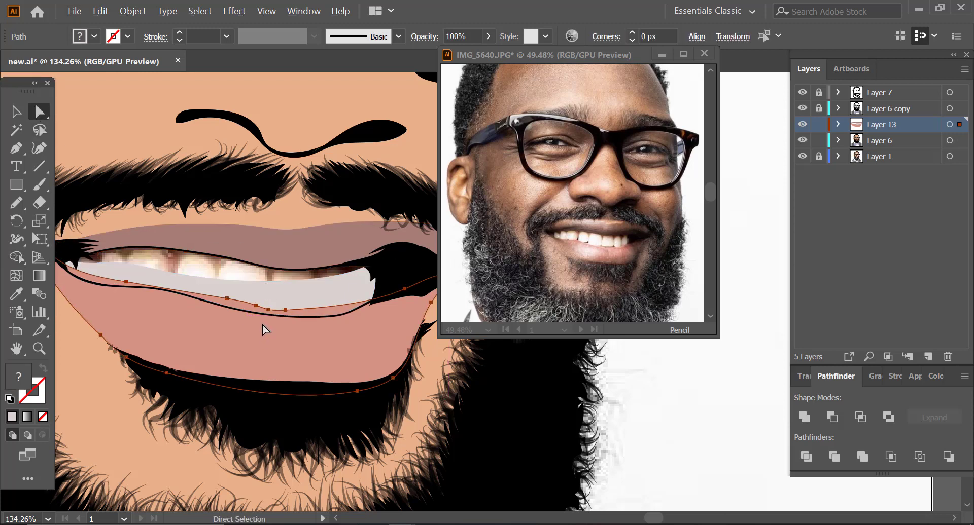
pyautogui.keyDown('shift'); pyautogui.click(293, 295); pyautogui.keyUp('shift')
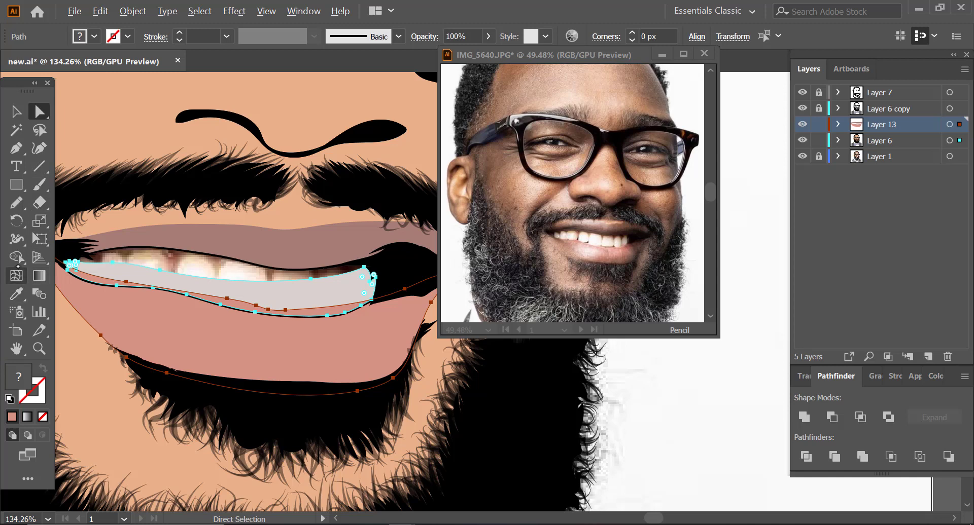
pyautogui.click(17, 257)
pyautogui.keyDown('alt'); pyautogui.click(236, 307); pyautogui.keyUp('alt')
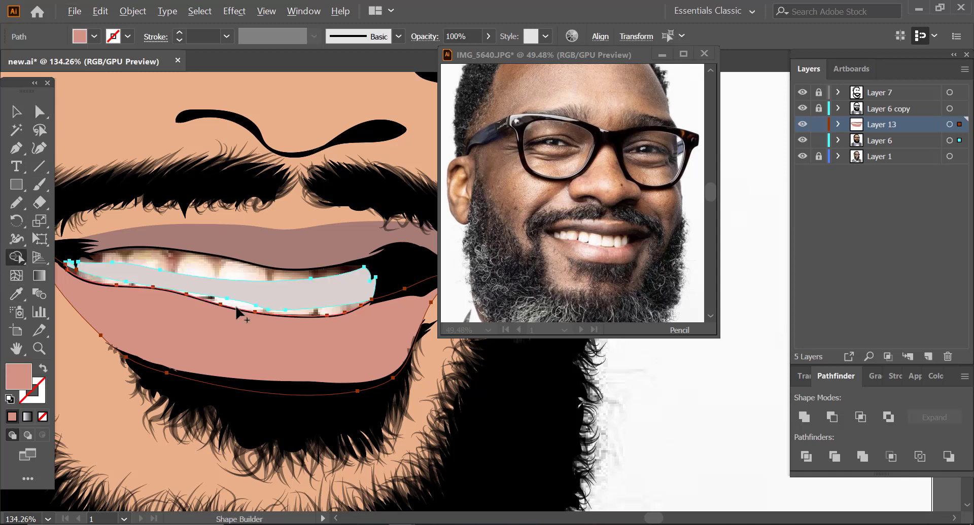
pyautogui.click(39, 111)
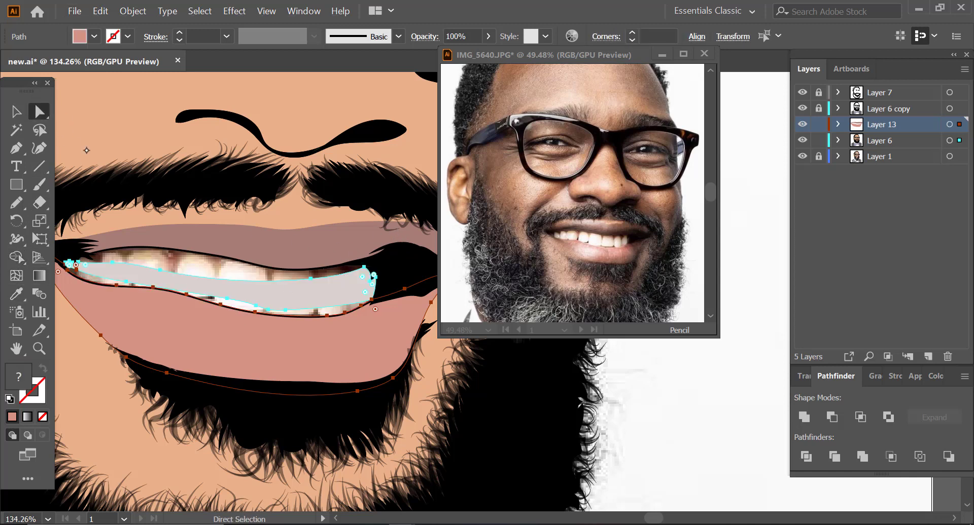
pyautogui.click(638, 377)
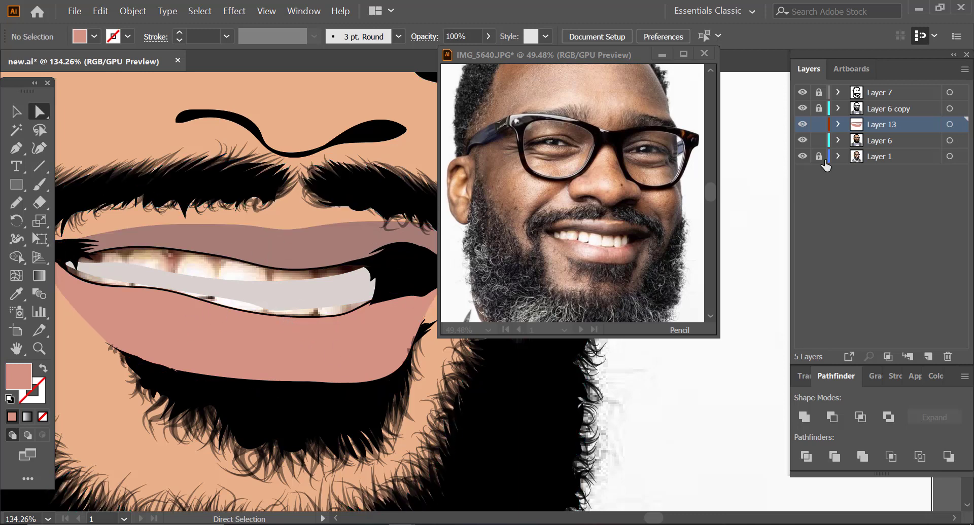
# Step: Lock Layer 13 and stretch the teeth shape's edges with the Curvature tool until it fills the whole mouth opening
pyautogui.click(819, 124)
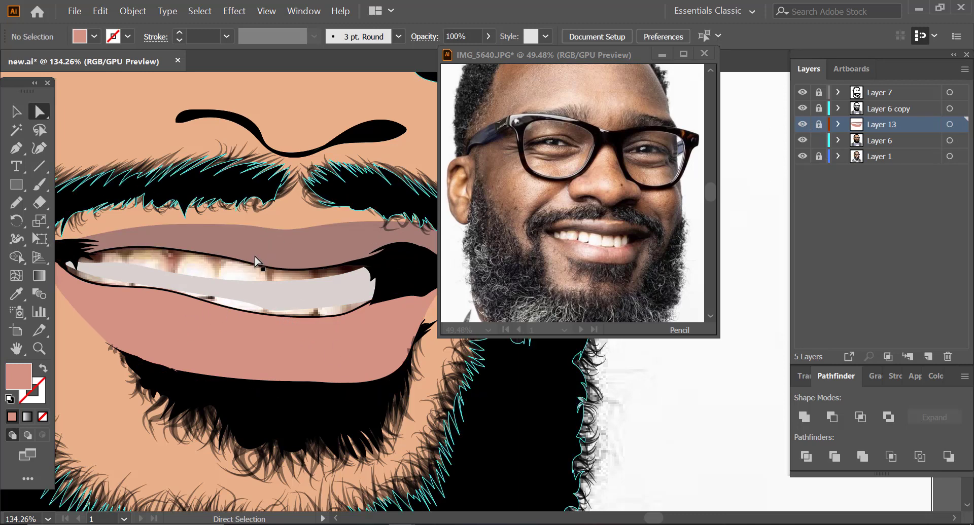
pyautogui.click(255, 294)
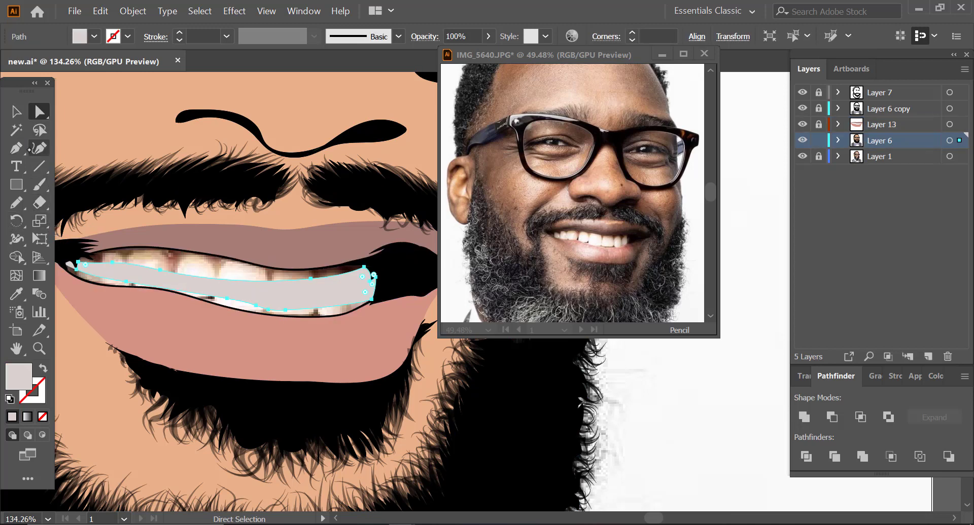
pyautogui.click(39, 147)
pyautogui.moveTo(310, 277); pyautogui.dragTo(370, 256)
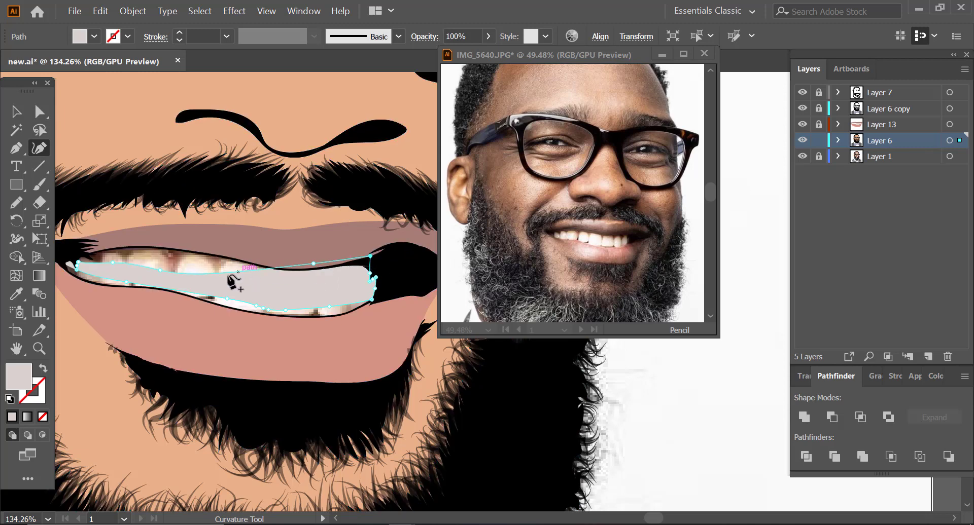
pyautogui.moveTo(176, 265); pyautogui.dragTo(172, 248)
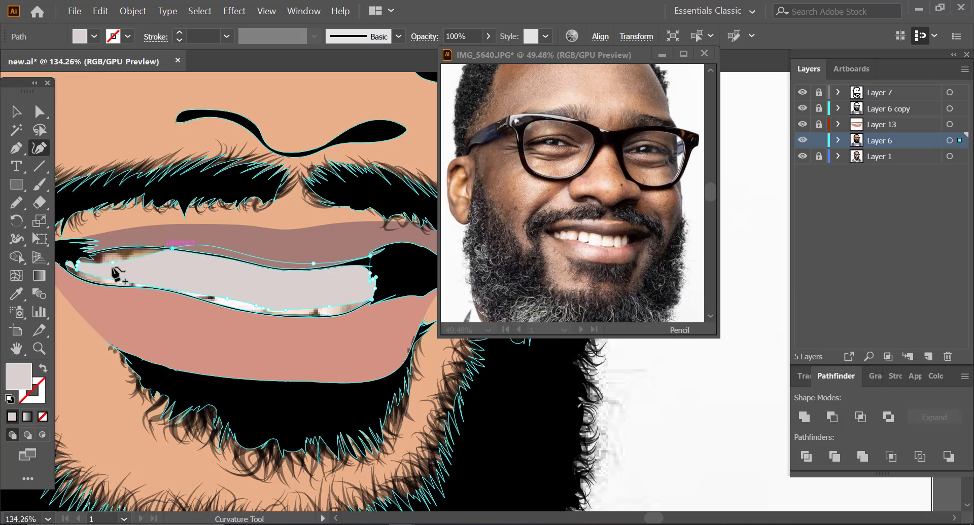
pyautogui.moveTo(112, 263); pyautogui.dragTo(61, 270)
pyautogui.click(150, 289)
pyautogui.moveTo(150, 289); pyautogui.dragTo(125, 291)
pyautogui.moveTo(226, 299); pyautogui.dragTo(377, 272)
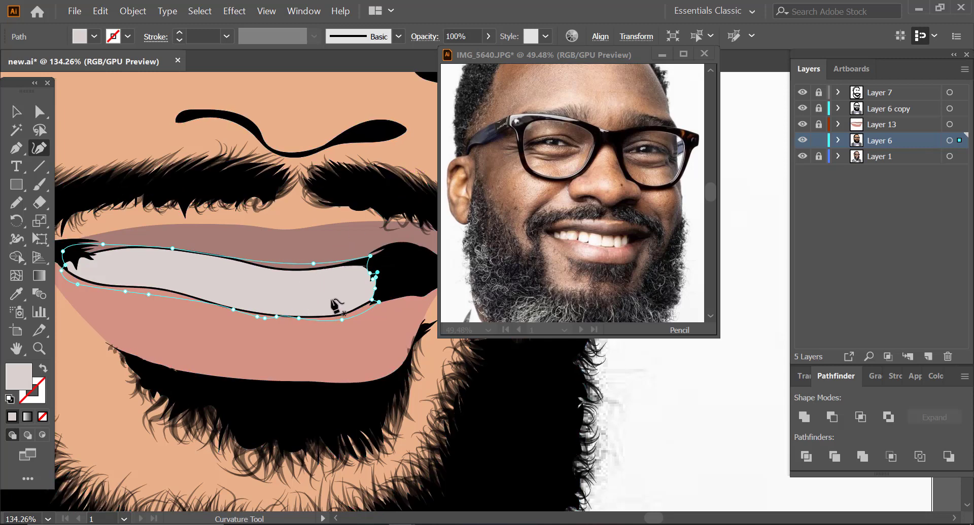
pyautogui.click(40, 111)
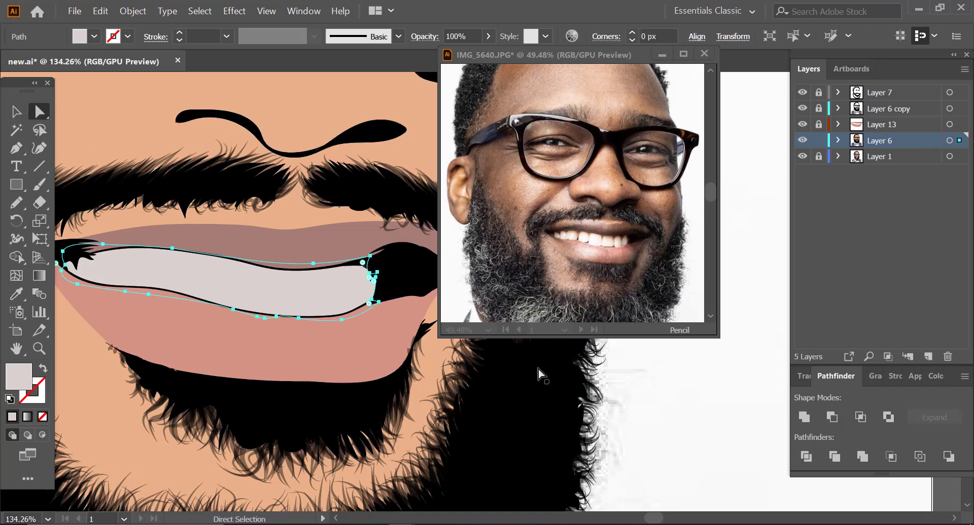
pyautogui.click(618, 391)
# Step: Lock Layer 6, unlock Layer 13 and select both lip shapes
pyautogui.click(39, 349)
pyautogui.moveTo(236, 289); pyautogui.dragTo(128, 323)
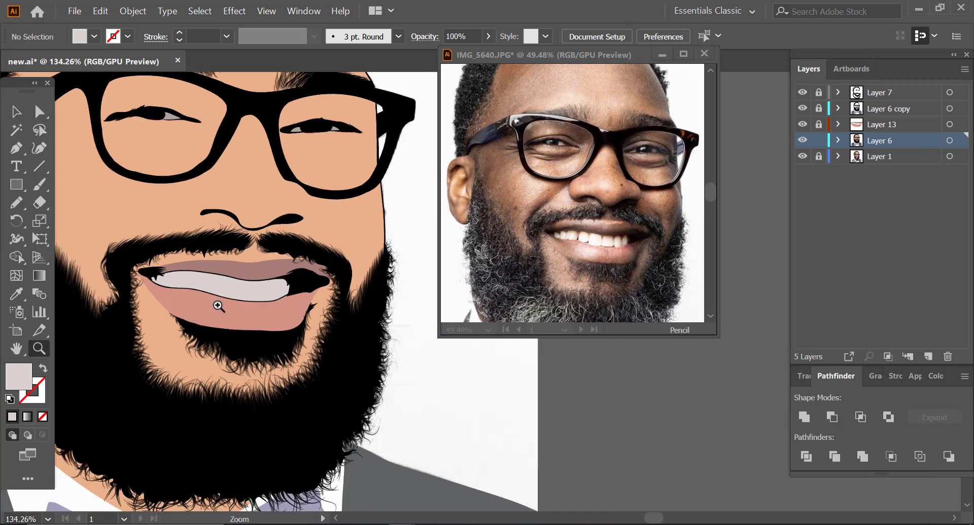
pyautogui.moveTo(246, 305); pyautogui.dragTo(153, 327)
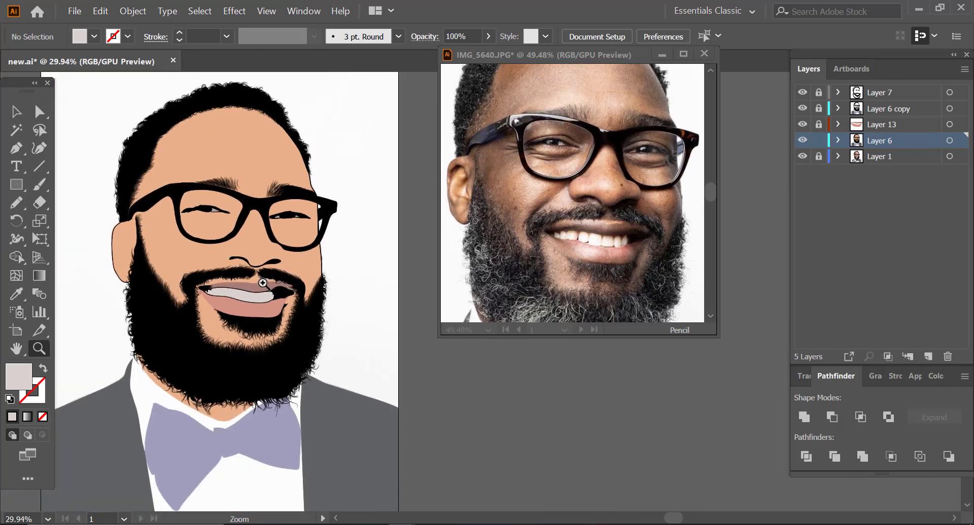
pyautogui.moveTo(257, 289); pyautogui.dragTo(331, 263)
pyautogui.moveTo(251, 385); pyautogui.dragTo(222, 406)
pyautogui.moveTo(283, 292); pyautogui.dragTo(315, 283)
pyautogui.click(818, 141)
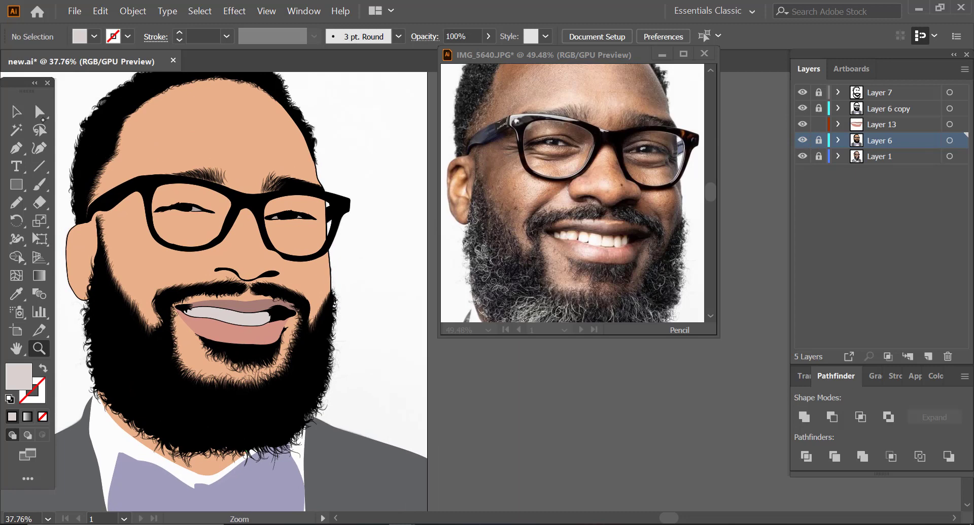
pyautogui.press('v')
pyautogui.moveTo(172, 276); pyautogui.dragTo(356, 370)
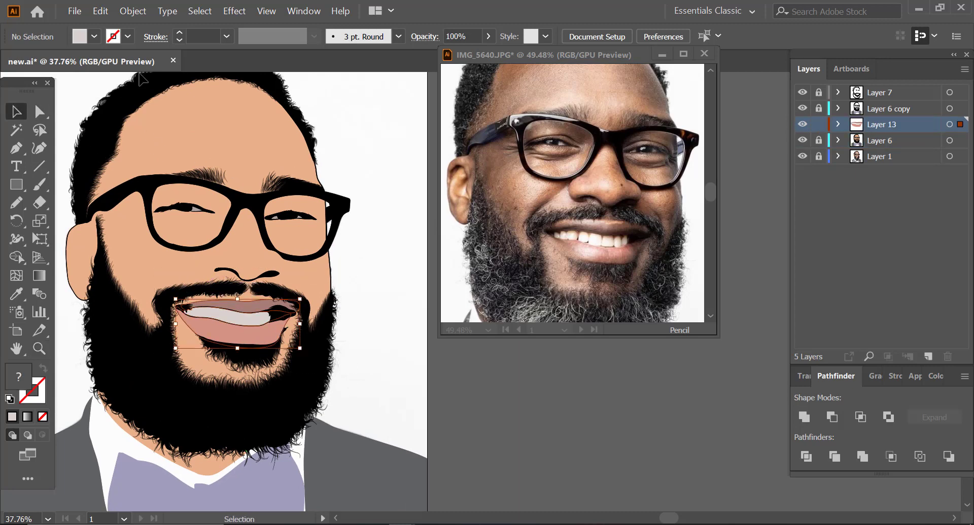
# Step: Recolour the selected lips with the Color Harmony preset, setting the upper lip's brightness to 63% and the lower lip's saturation to 40%
pyautogui.click(100, 12)
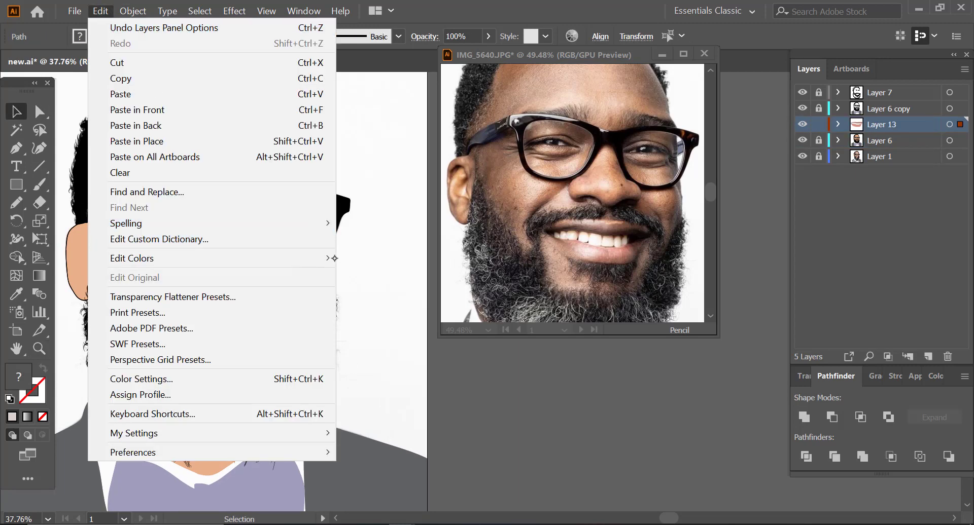
pyautogui.moveTo(334, 258)
pyautogui.moveTo(449, 274)
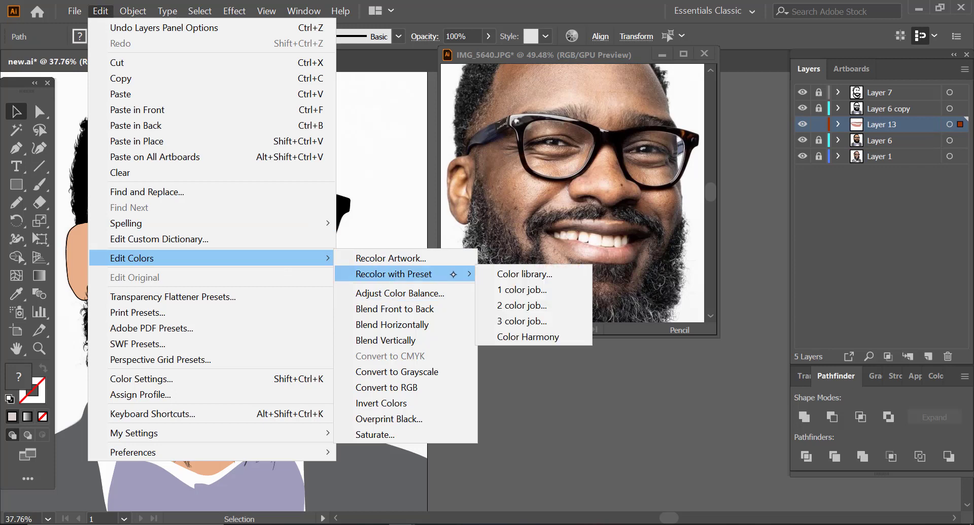
pyautogui.click(531, 341)
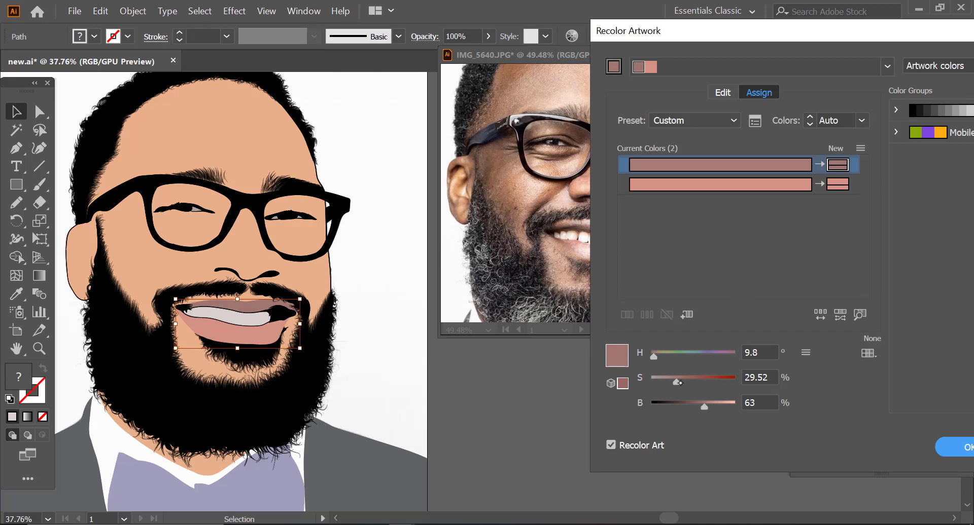
pyautogui.moveTo(677, 382); pyautogui.dragTo(679, 382)
pyautogui.click(796, 184)
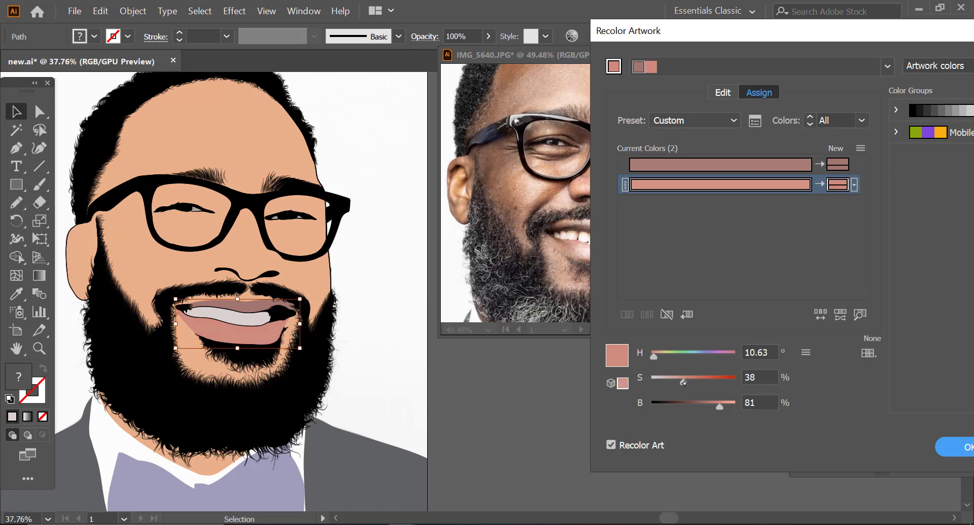
# Step: Accept the lip recolouring and deselect the lip shapes
pyautogui.click(944, 442)
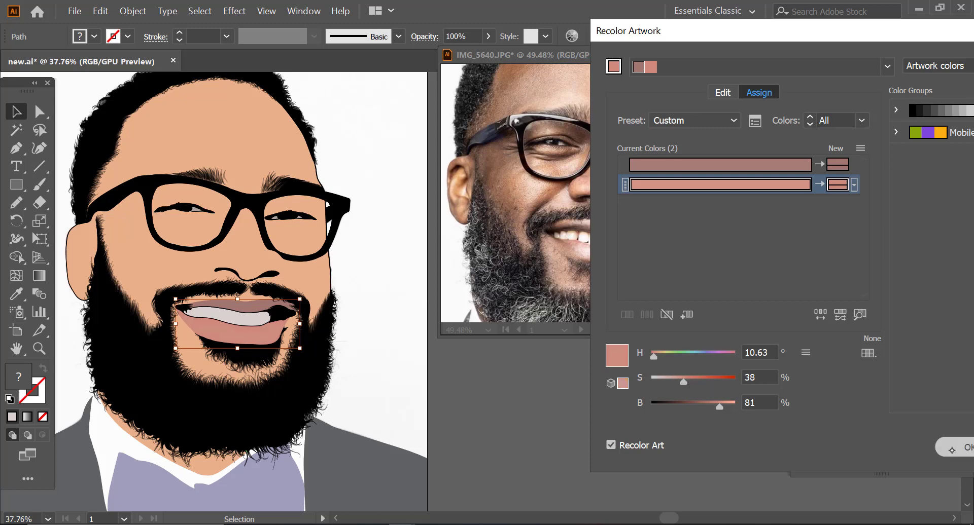
pyautogui.click(410, 276)
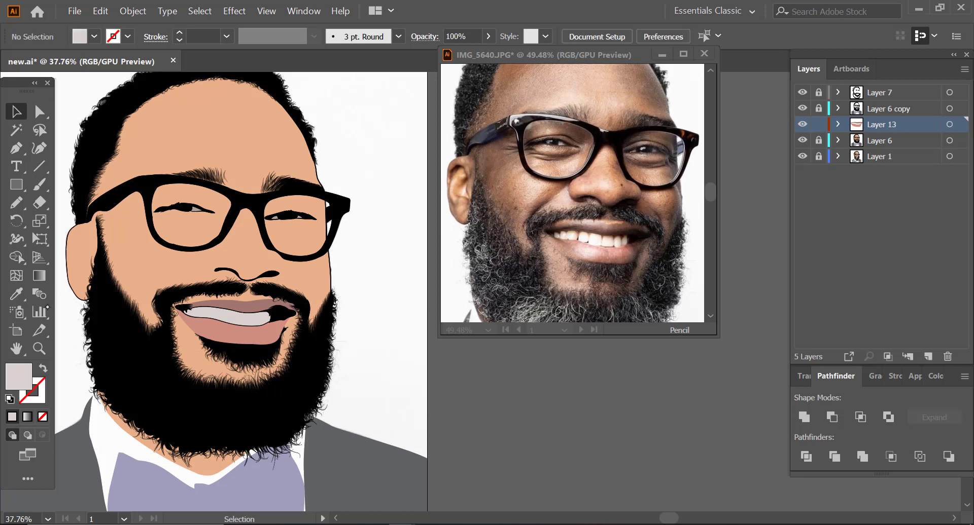
# Step: Lock Layer 13, unlock Layer 6 and select all of its artwork
pyautogui.click(39, 349)
pyautogui.moveTo(311, 286); pyautogui.dragTo(253, 294)
pyautogui.press('v')
pyautogui.click(818, 125)
pyautogui.click(819, 141)
pyautogui.moveTo(94, 98); pyautogui.dragTo(325, 355)
# Step: Recolour the selected artwork with the Color Harmony preset, setting the skin tone to hue 23°, saturation 44% and brightness 81%
pyautogui.click(100, 11)
pyautogui.click(524, 336)
pyautogui.click(740, 185)
pyautogui.moveTo(728, 407); pyautogui.dragTo(688, 383)
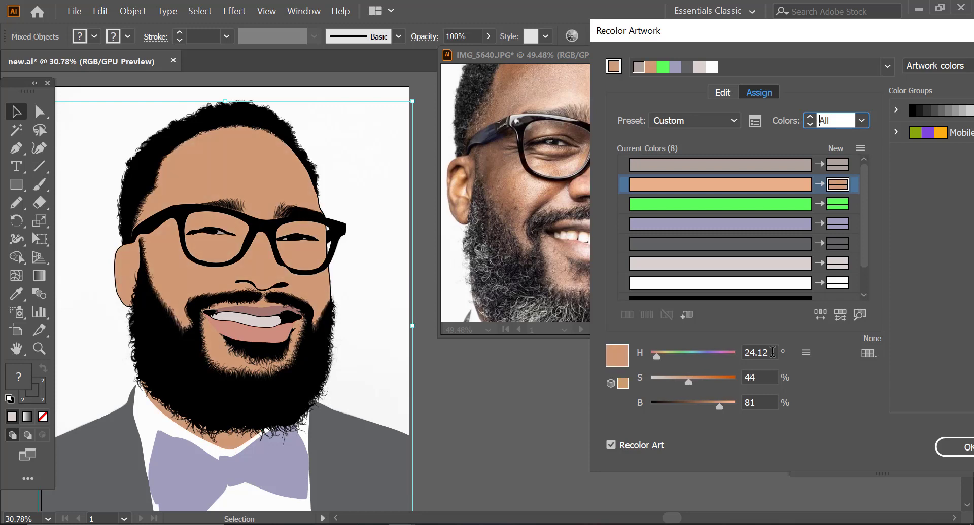
pyautogui.moveTo(772, 352); pyautogui.dragTo(742, 352)
pyautogui.write('23')
pyautogui.press('Tab')
pyautogui.press('Tab')
pyautogui.click(943, 447)
# Step: Lock Layer 6, duplicate it and unlock the duplicate layer
pyautogui.click(818, 140)
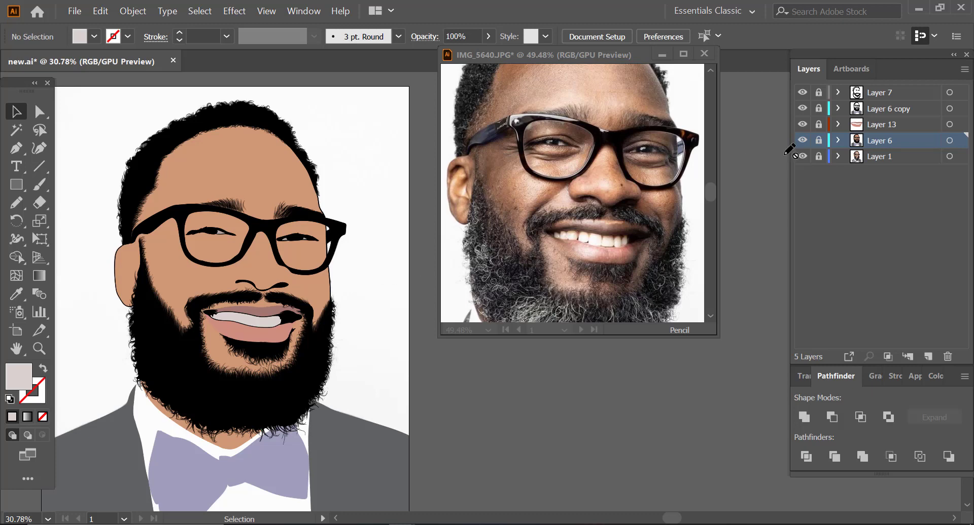
pyautogui.moveTo(873, 139); pyautogui.dragTo(929, 356)
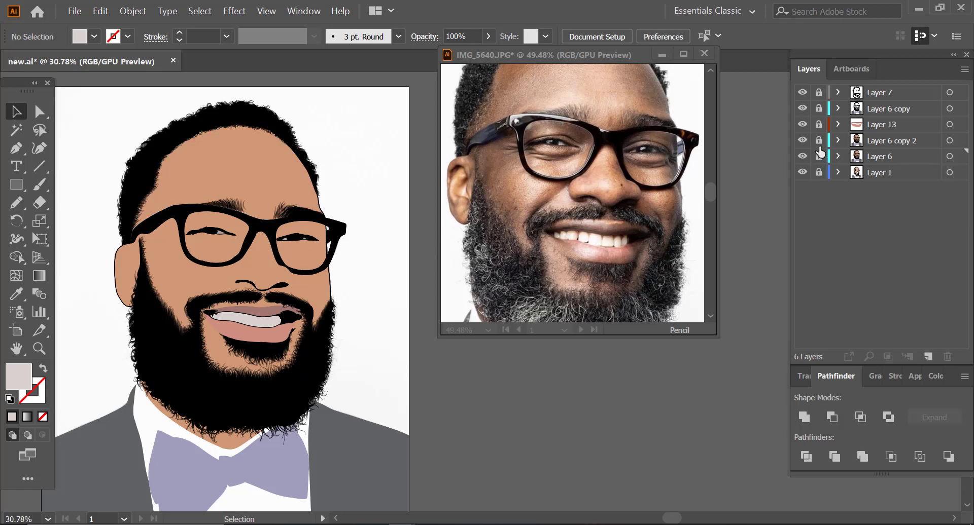
pyautogui.click(819, 141)
# Step: Delete the face and ear skin shapes from the Layer 6 duplicate using Direct Selection
pyautogui.click(39, 112)
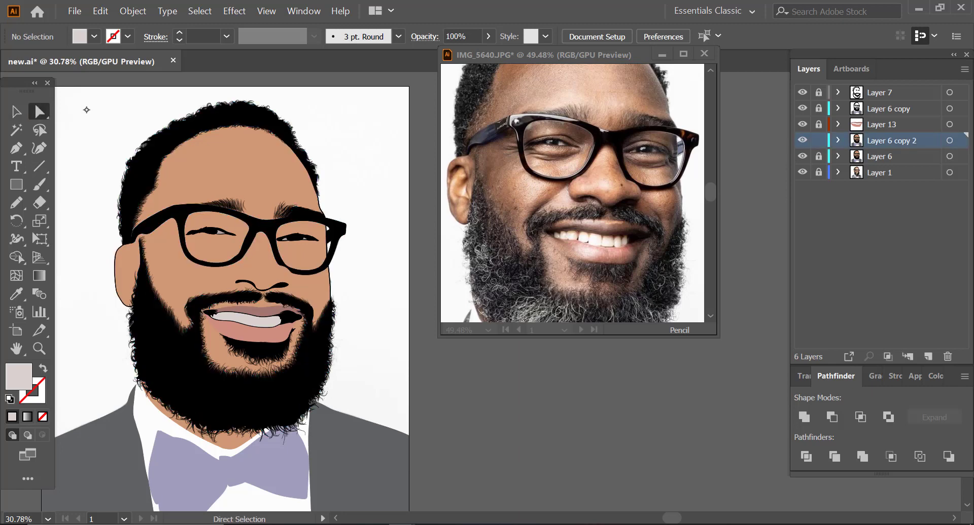
pyautogui.click(233, 140)
pyautogui.click(237, 264)
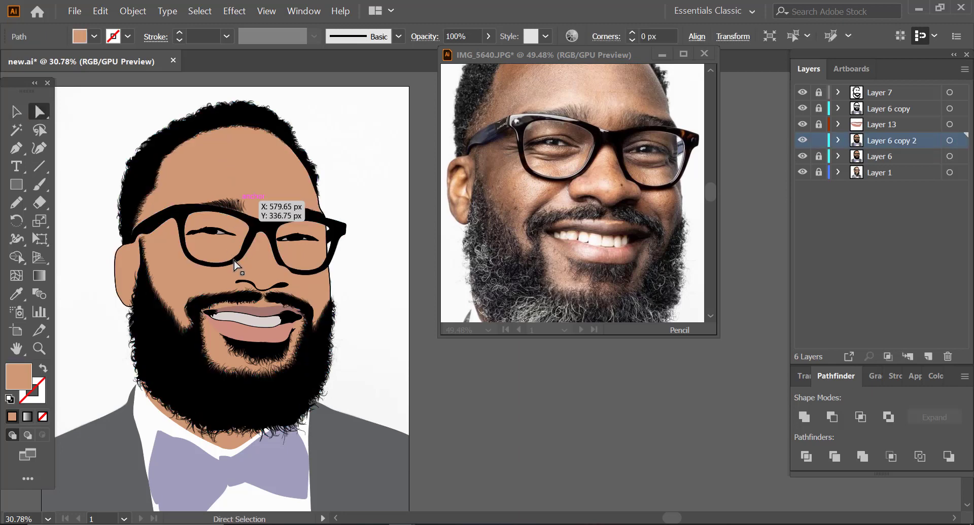
pyautogui.click(177, 313)
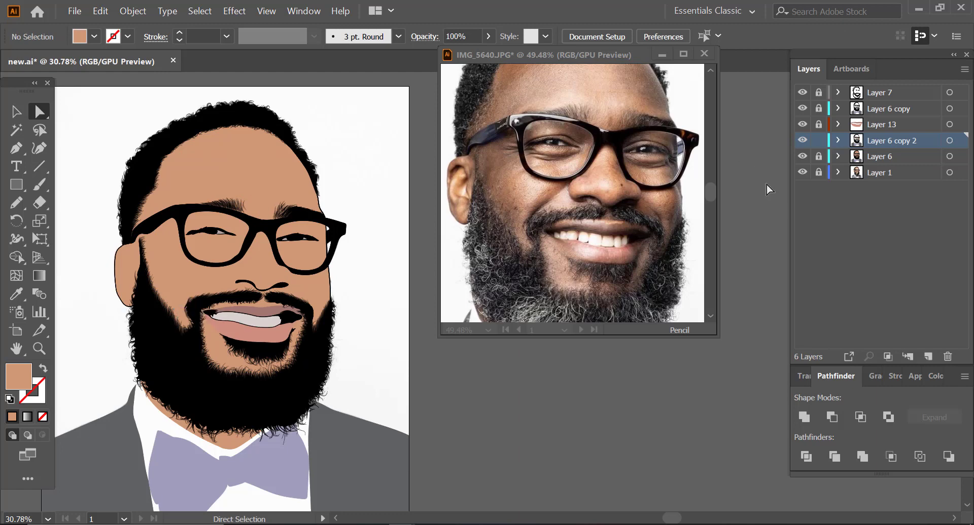
pyautogui.press('Delete')
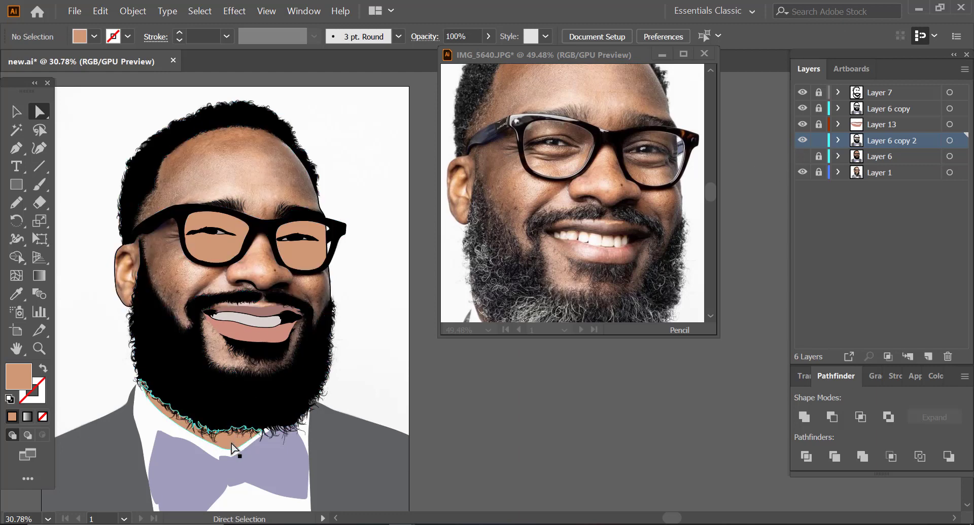
# Step: With Layer 6 temporarily hidden, delete the neck skin and the skin shapes inside both glasses lenses from the duplicate layer
pyautogui.click(232, 441)
pyautogui.click(222, 263)
pyautogui.press('Delete')
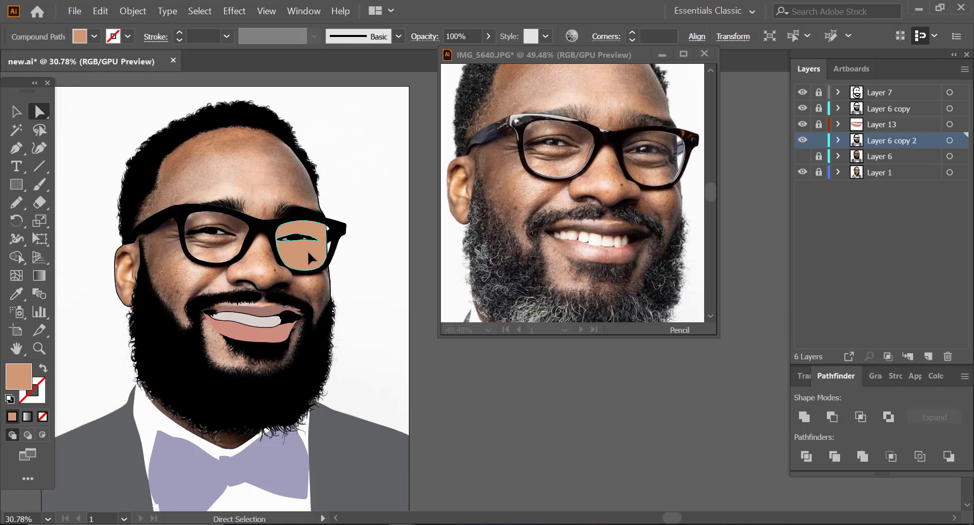
pyautogui.click(308, 251)
pyautogui.press('Delete')
pyautogui.click(239, 322)
pyautogui.press('Delete')
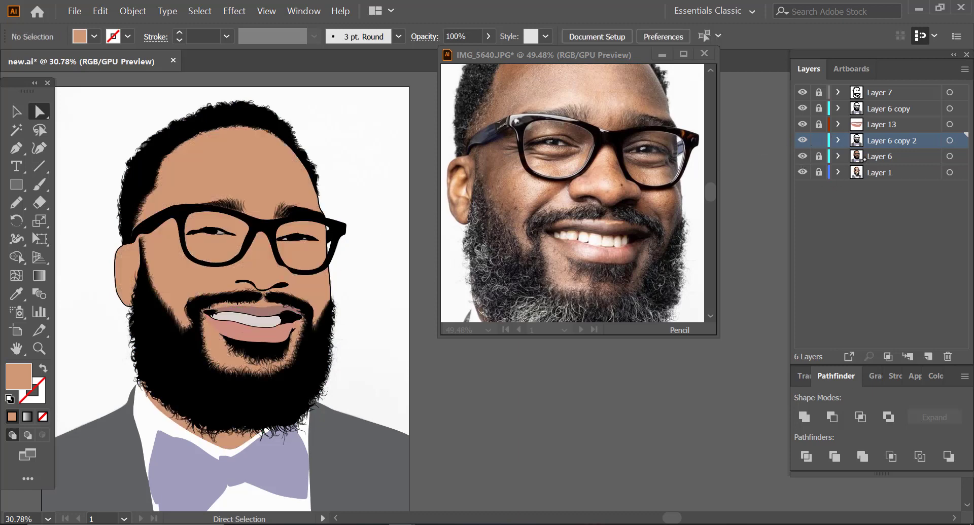
# Step: Lock the duplicate layer, add a new layer directly above Layer 6 and sample the cartoon's skin tone as the fill
pyautogui.click(818, 140)
pyautogui.click(927, 357)
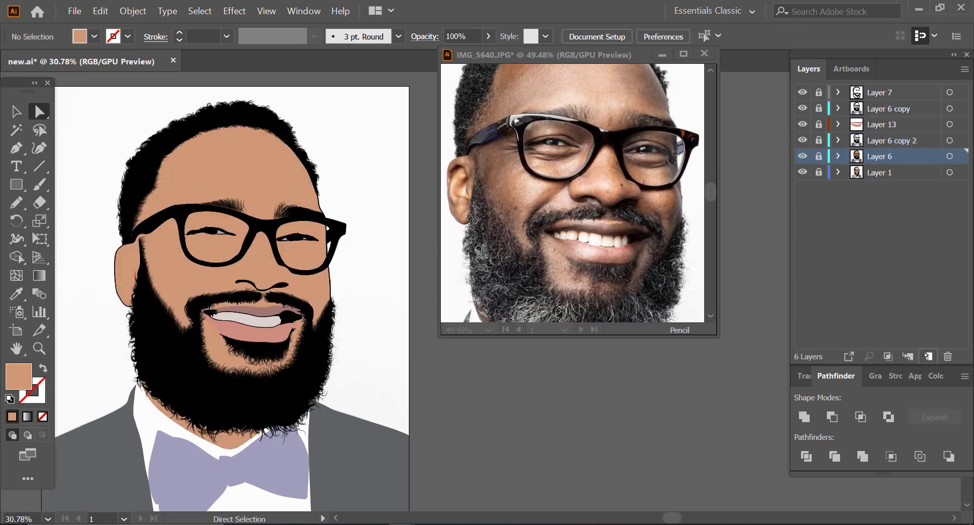
pyautogui.click(39, 348)
pyautogui.click(172, 164)
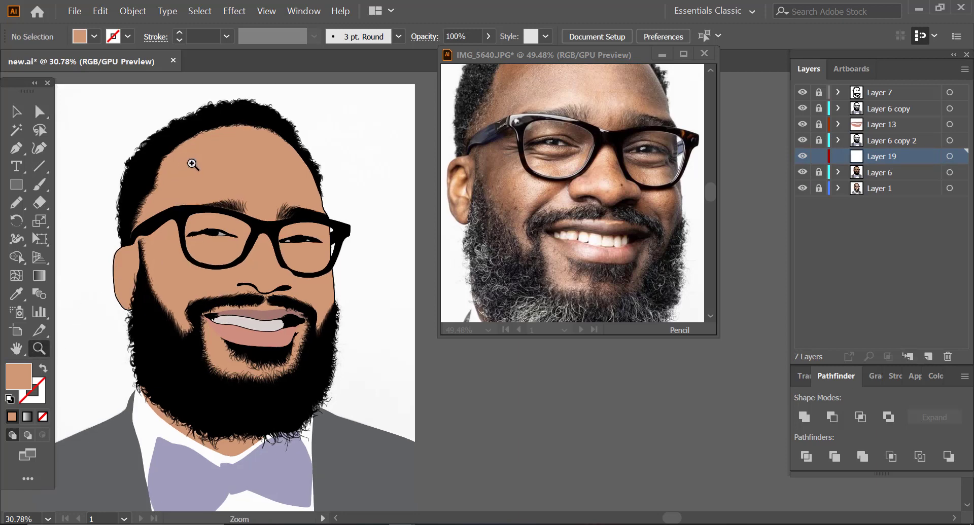
pyautogui.moveTo(221, 168); pyautogui.dragTo(228, 168)
pyautogui.click(553, 188)
pyautogui.moveTo(485, 123); pyautogui.dragTo(585, 133)
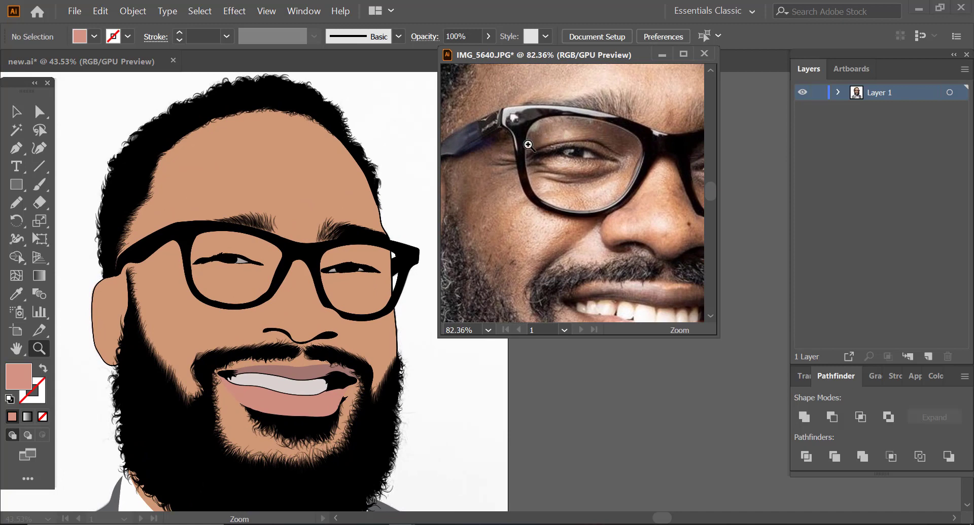
pyautogui.click(229, 266)
pyautogui.moveTo(235, 291); pyautogui.dragTo(248, 293)
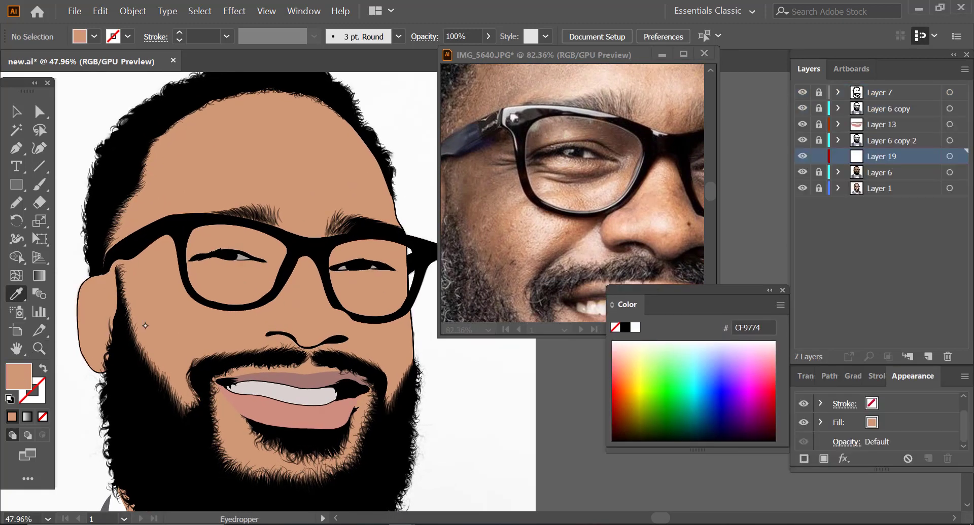
pyautogui.doubleClick(18, 376)
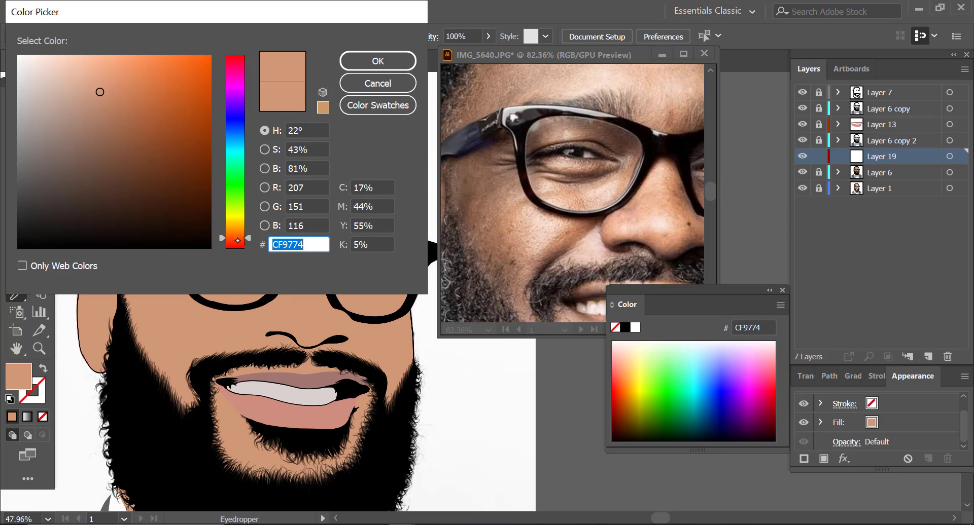
pyautogui.write('CE8976')
pyautogui.moveTo(237, 242); pyautogui.dragTo(235, 235)
pyautogui.click(378, 83)
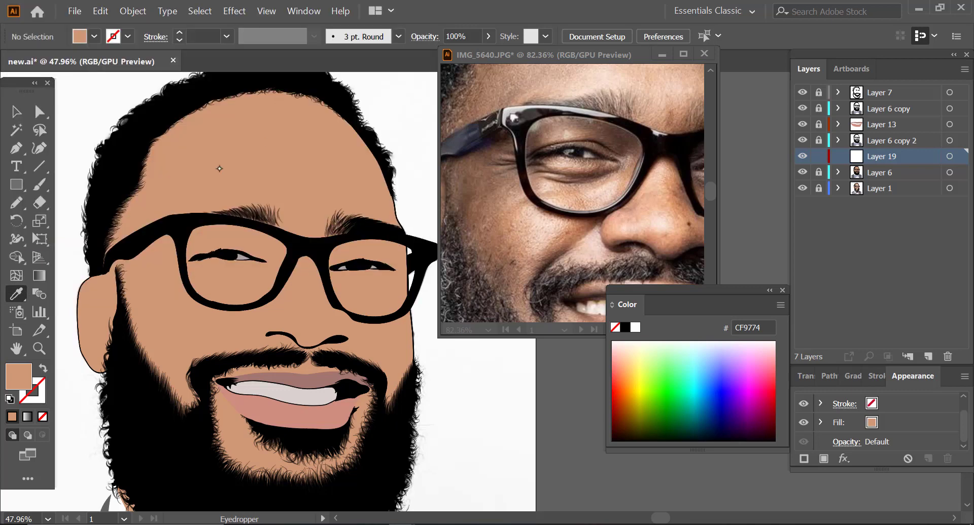
# Step: Set the fill to a darker skin shade with hue 18°, saturation 53% and brightness 67% (AA6950)
pyautogui.doubleClick(29, 368)
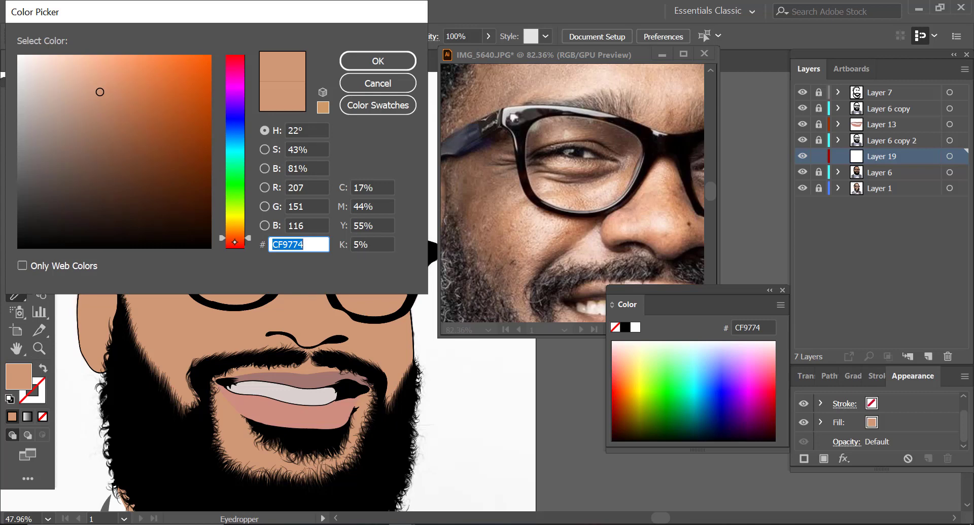
pyautogui.moveTo(234, 242); pyautogui.dragTo(233, 238)
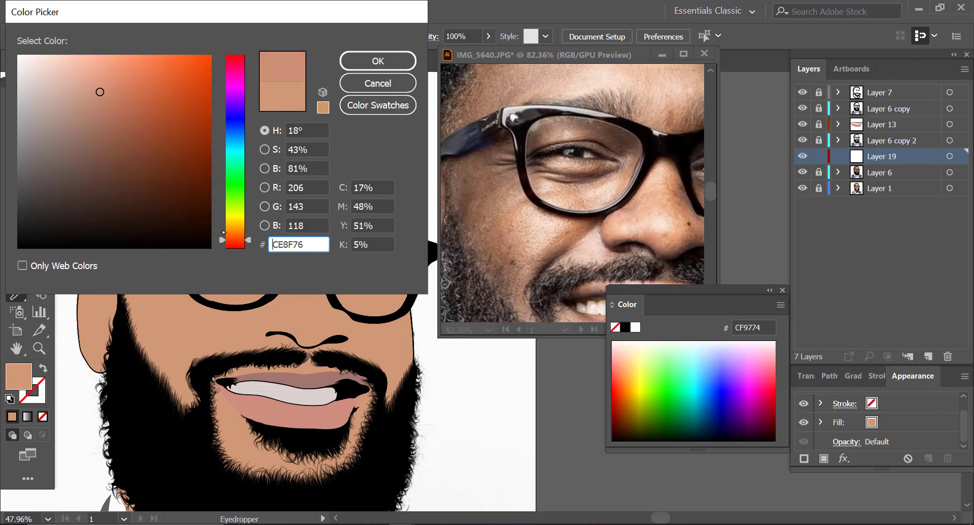
pyautogui.moveTo(100, 92); pyautogui.dragTo(121, 118)
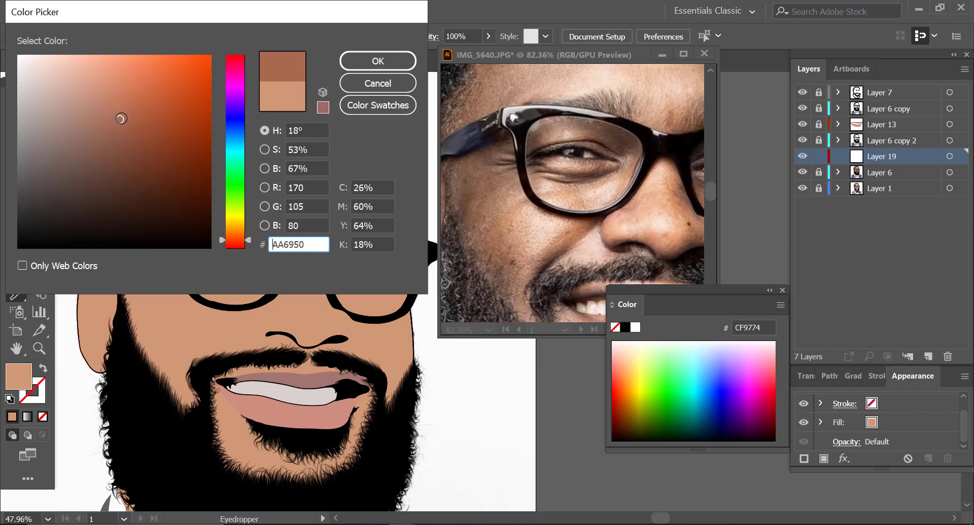
pyautogui.click(373, 60)
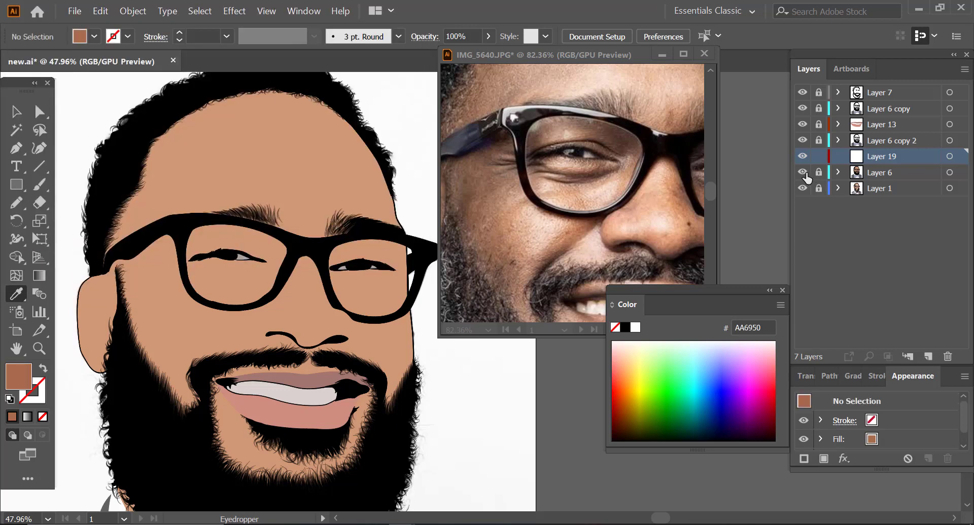
# Step: With Layer 6 temporarily hidden, trace a Pencil shadow shape over the visible ear, temple, cheek and the area below the adjacent eye
pyautogui.click(802, 172)
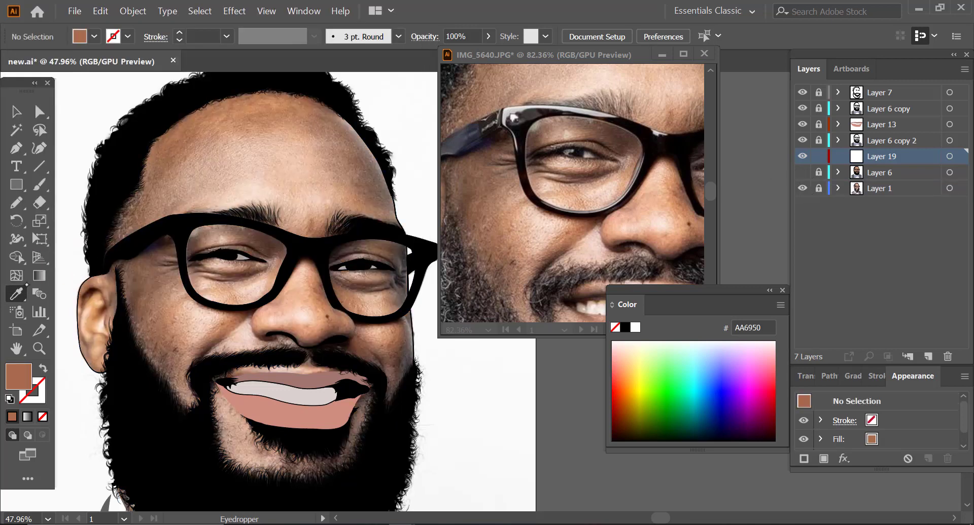
pyautogui.click(16, 203)
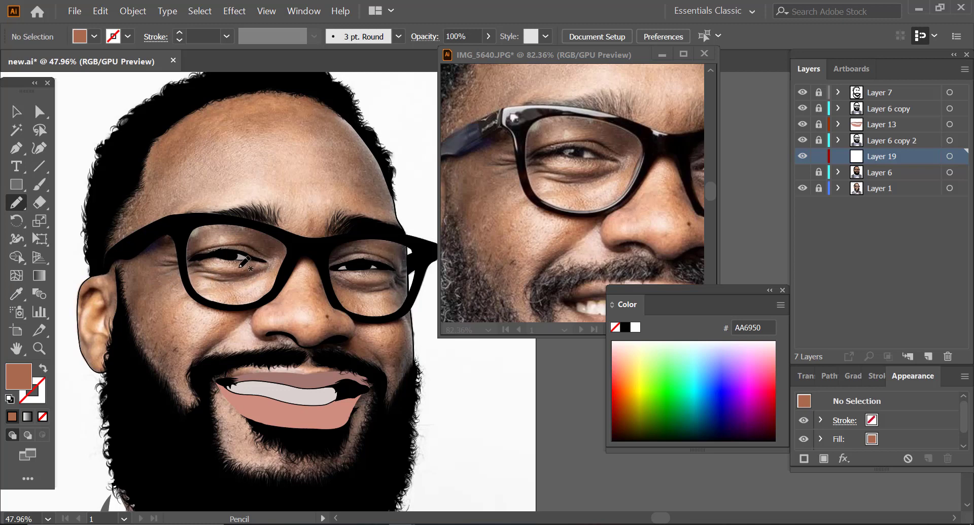
pyautogui.moveTo(244, 265); pyautogui.dragTo(197, 259)
pyautogui.moveTo(190, 259)
pyautogui.mouseDown()
pyautogui.moveTo(183, 235)
pyautogui.moveTo(156, 233)
pyautogui.moveTo(117, 262)
pyautogui.moveTo(109, 295)
pyautogui.mouseUp()
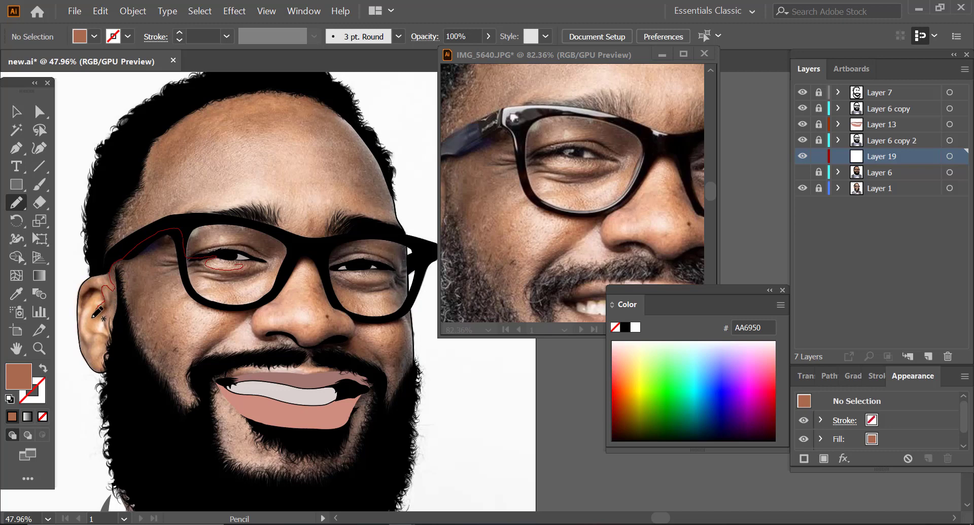
pyautogui.moveTo(92, 318)
pyautogui.mouseDown()
pyautogui.moveTo(108, 311)
pyautogui.moveTo(108, 330)
pyautogui.moveTo(91, 329)
pyautogui.moveTo(104, 336)
pyautogui.moveTo(85, 327)
pyautogui.moveTo(91, 301)
pyautogui.mouseUp()
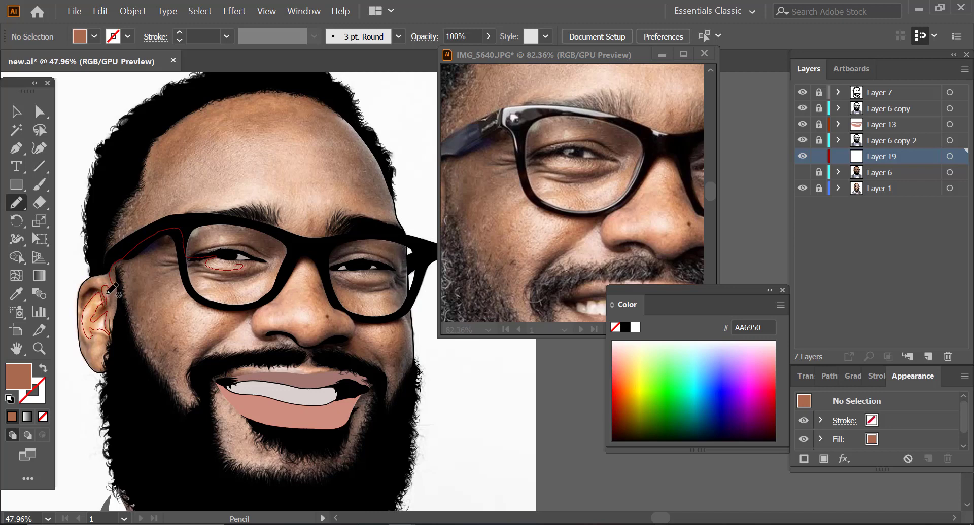
pyautogui.moveTo(108, 290)
pyautogui.mouseDown()
pyautogui.moveTo(69, 291)
pyautogui.moveTo(63, 332)
pyautogui.moveTo(82, 392)
pyautogui.moveTo(106, 376)
pyautogui.moveTo(105, 352)
pyautogui.moveTo(94, 352)
pyautogui.moveTo(109, 344)
pyautogui.moveTo(158, 410)
pyautogui.moveTo(182, 418)
pyautogui.moveTo(193, 409)
pyautogui.moveTo(205, 359)
pyautogui.moveTo(253, 313)
pyautogui.moveTo(232, 310)
pyautogui.moveTo(183, 353)
pyautogui.moveTo(174, 319)
pyautogui.moveTo(184, 279)
pyautogui.mouseUp()
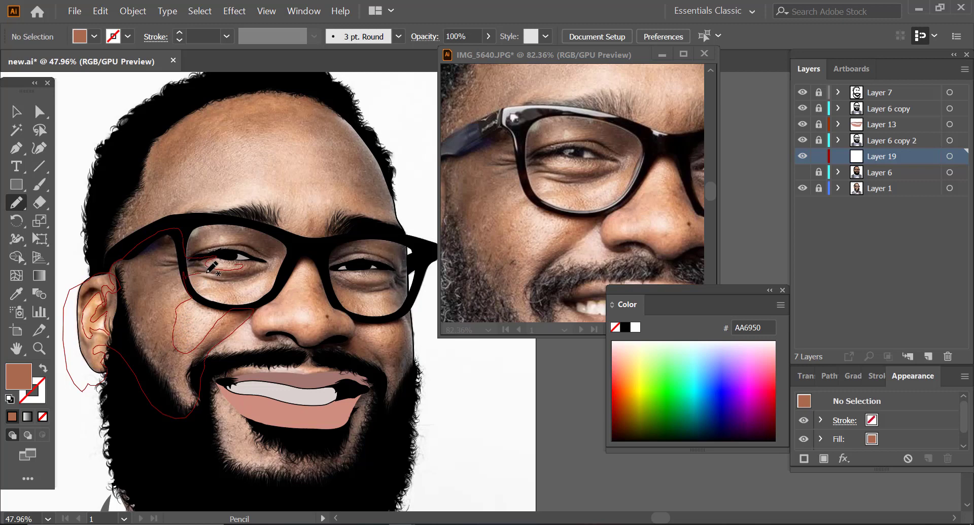
pyautogui.moveTo(213, 274)
pyautogui.mouseDown()
pyautogui.moveTo(197, 277)
pyautogui.moveTo(264, 273)
pyautogui.moveTo(267, 261)
pyautogui.moveTo(226, 256)
pyautogui.moveTo(243, 263)
pyautogui.moveTo(263, 250)
pyautogui.mouseUp()
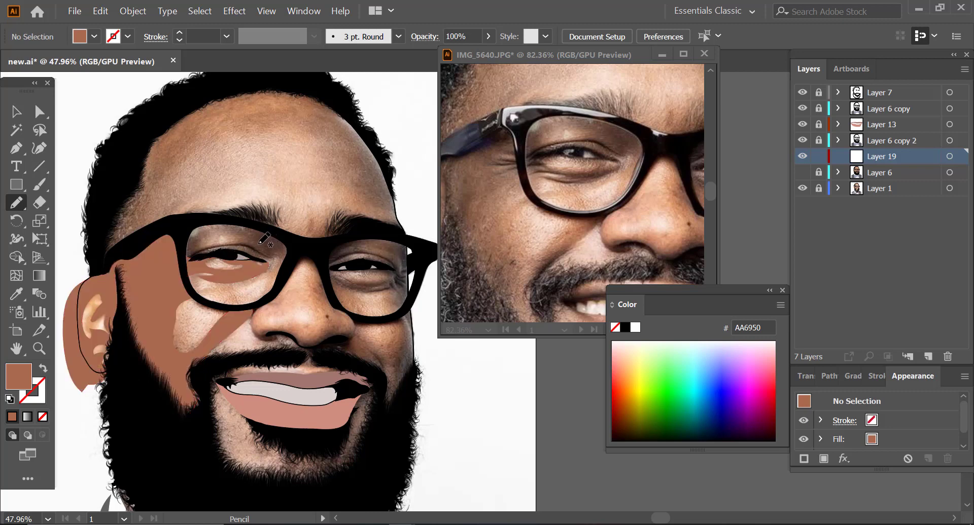
pyautogui.click(801, 174)
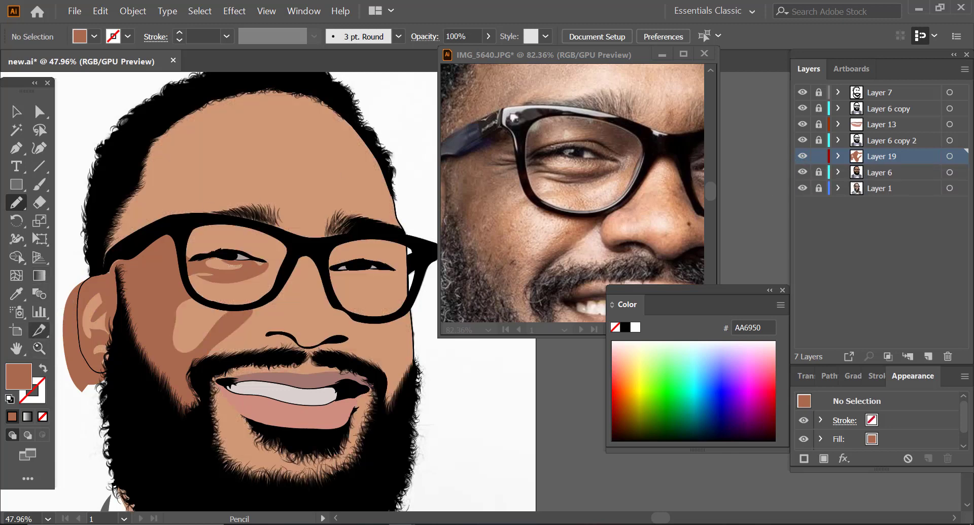
# Step: Select the traced skin shadows on Layer 19 and open Recolor Artwork for them
pyautogui.click(40, 349)
pyautogui.moveTo(234, 298); pyautogui.dragTo(154, 330)
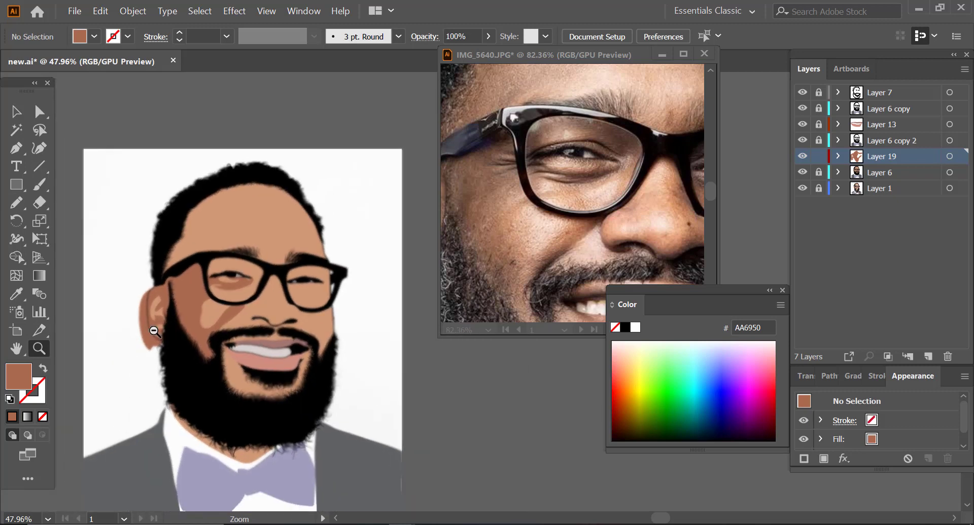
pyautogui.moveTo(204, 302); pyautogui.dragTo(251, 291)
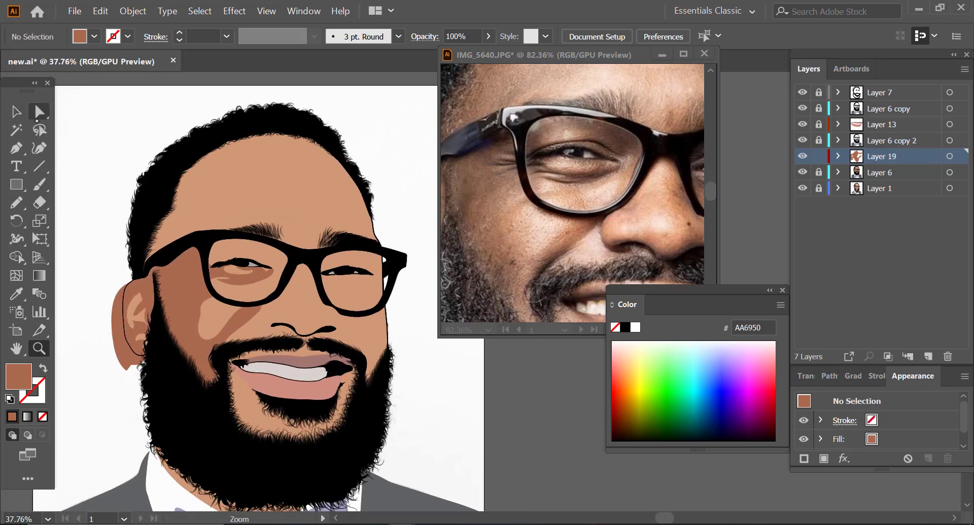
pyautogui.click(40, 112)
pyautogui.click(179, 279)
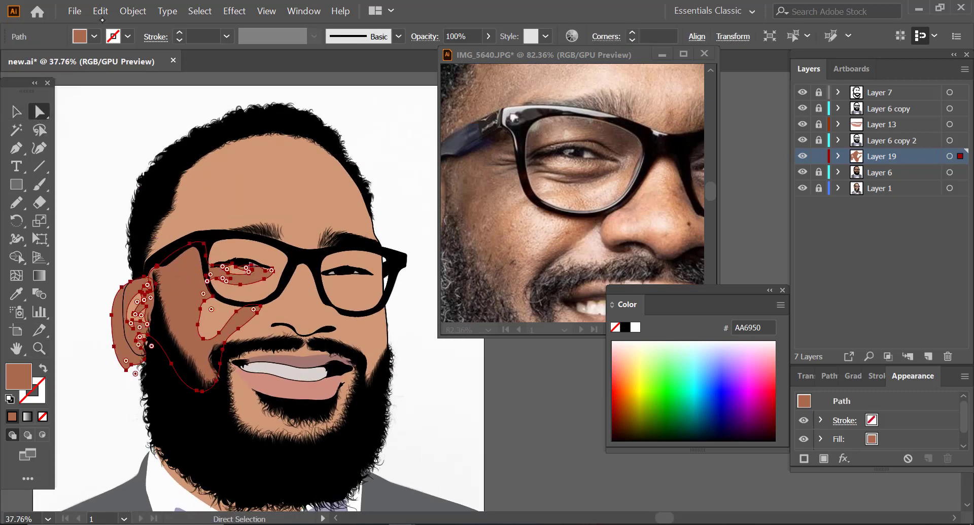
pyautogui.click(100, 11)
pyautogui.moveTo(336, 264)
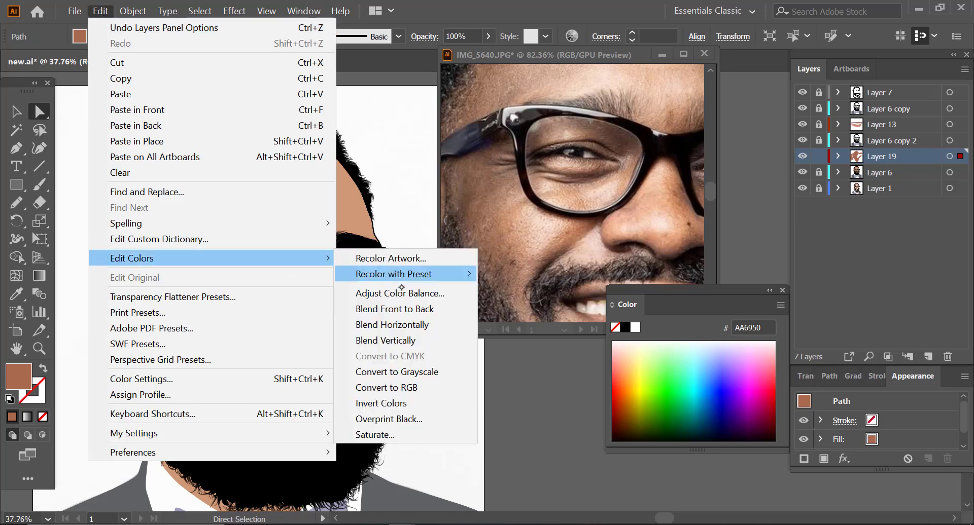
pyautogui.moveTo(387, 274)
pyautogui.click(507, 336)
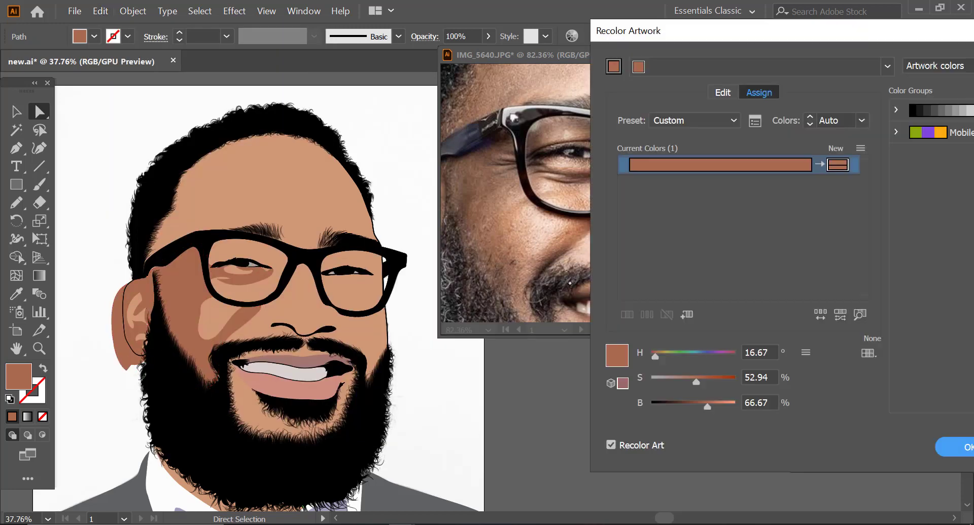
# Step: Recolour the selected skin shadows to hue 19°, saturation 49% and brightness 66%, then deselect them
pyautogui.click(775, 353)
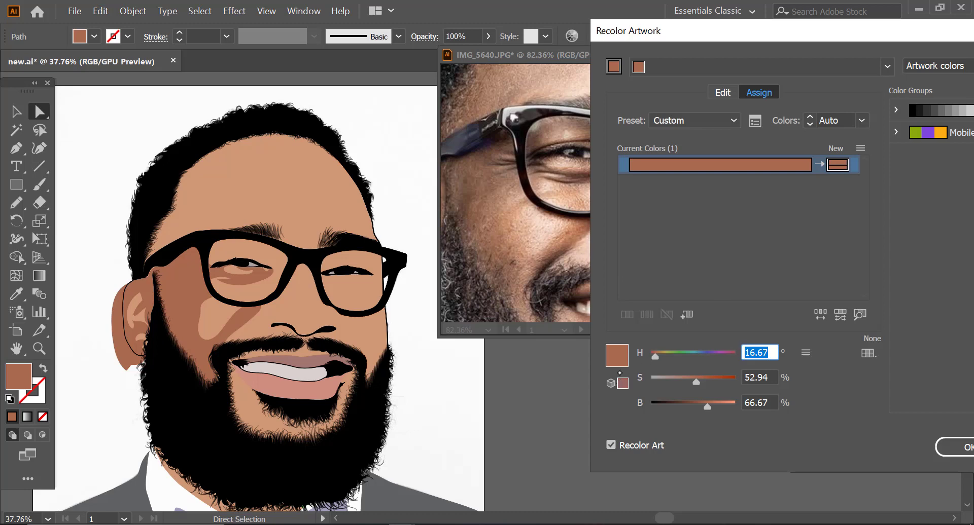
pyautogui.write('18')
pyautogui.press('Tab')
pyautogui.write('52')
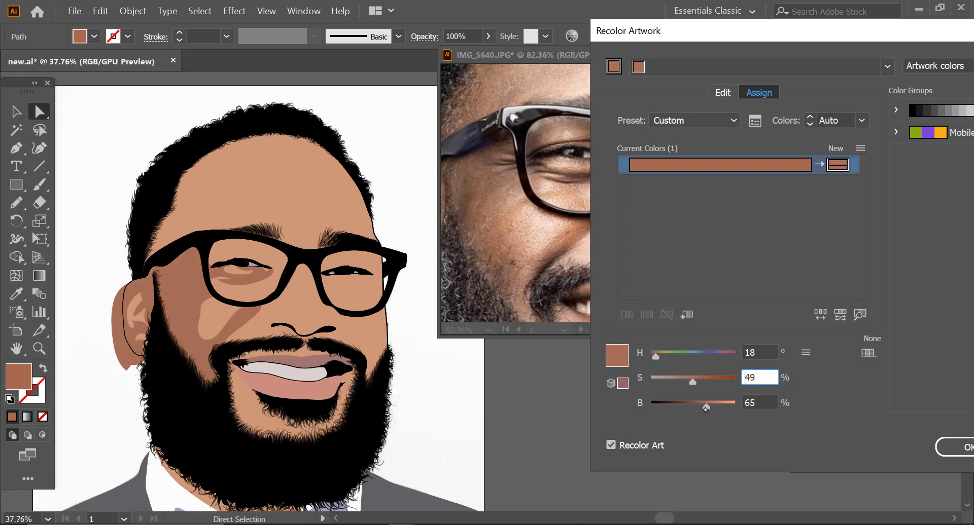
pyautogui.moveTo(706, 409); pyautogui.dragTo(707, 409)
pyautogui.moveTo(764, 352); pyautogui.dragTo(648, 379)
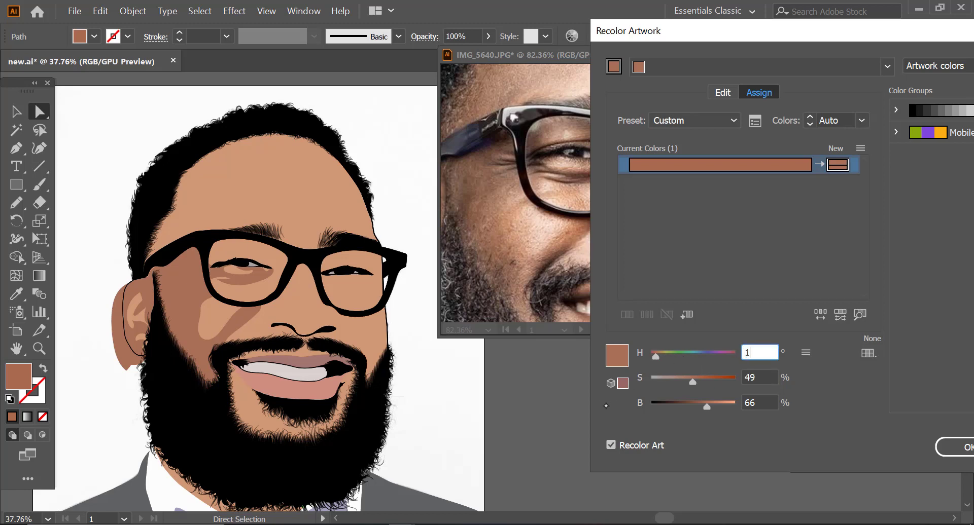
pyautogui.press('Tab')
pyautogui.press('Tab')
pyautogui.press('Tab')
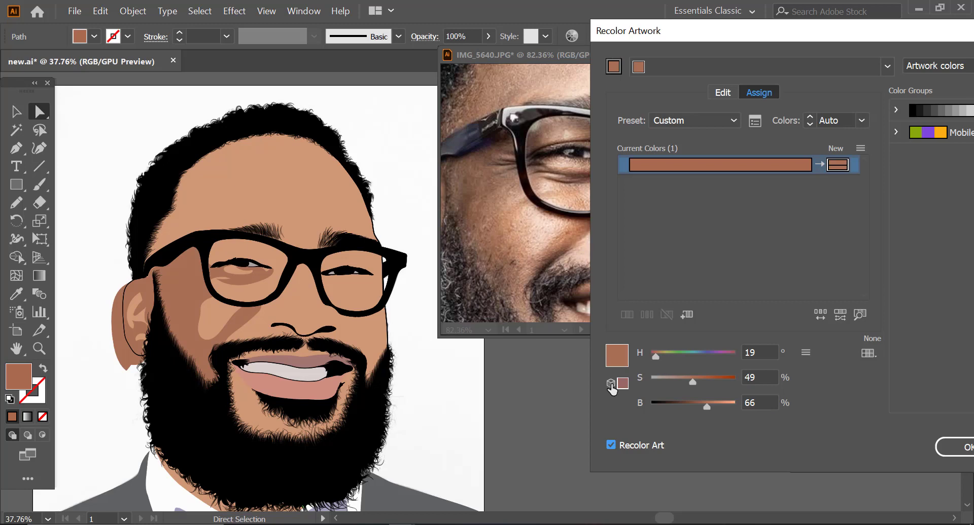
pyautogui.click(951, 447)
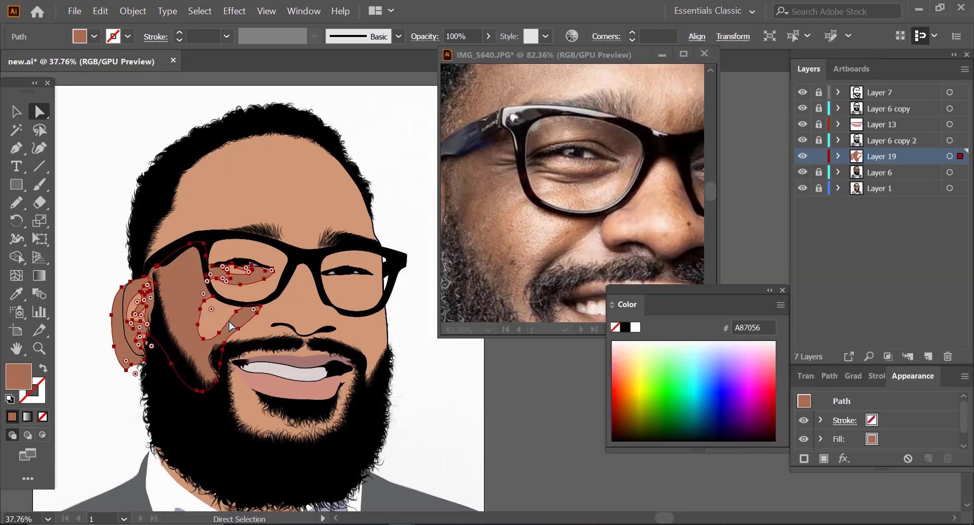
pyautogui.click(403, 137)
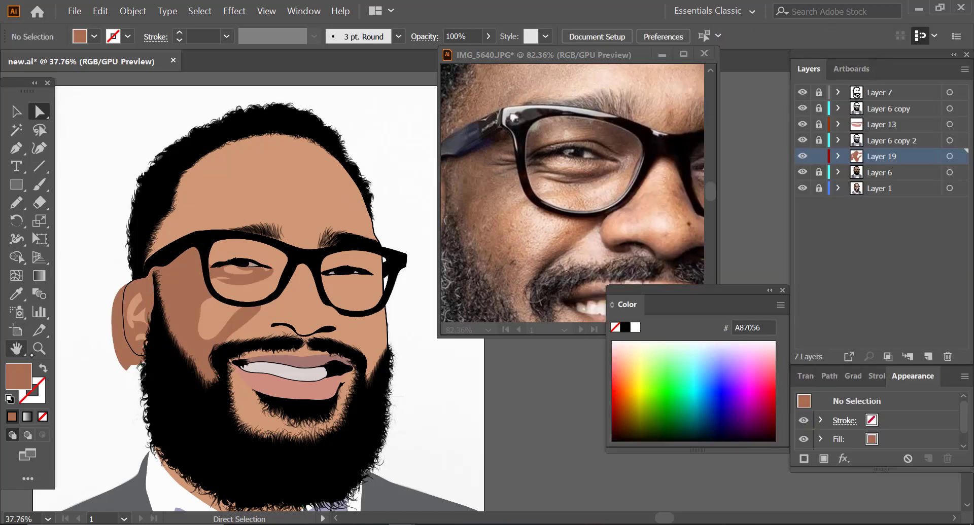
# Step: Frame the nose in both the artwork and the reference photo, and hide Layer 6 to expose the traced photo
pyautogui.press('z')
pyautogui.moveTo(274, 297); pyautogui.dragTo(337, 311)
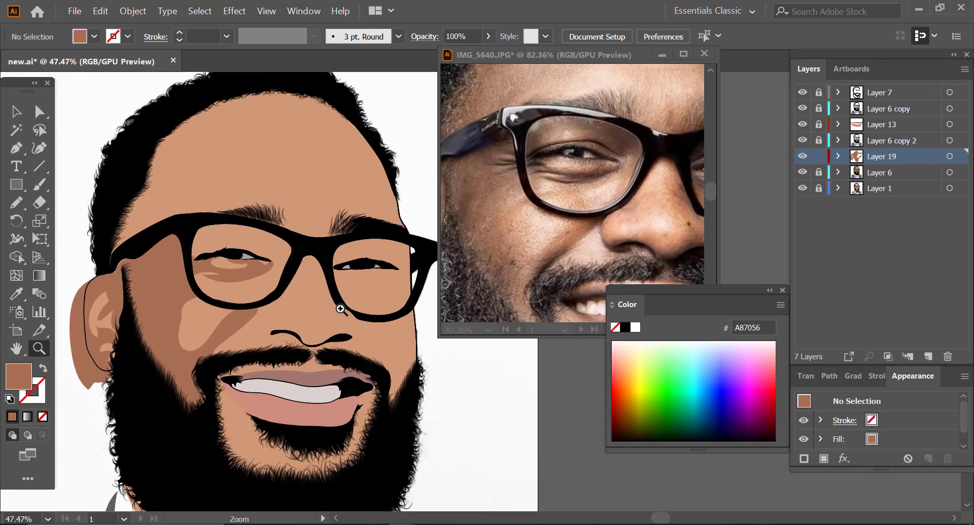
pyautogui.moveTo(264, 393); pyautogui.dragTo(297, 382)
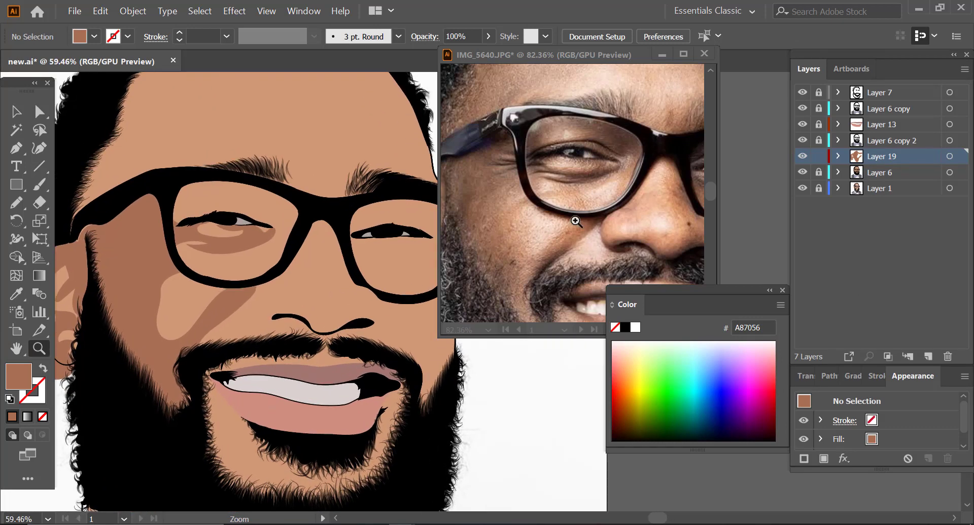
pyautogui.click(569, 202)
pyautogui.moveTo(567, 199); pyautogui.dragTo(514, 205)
pyautogui.moveTo(570, 219); pyautogui.dragTo(593, 235)
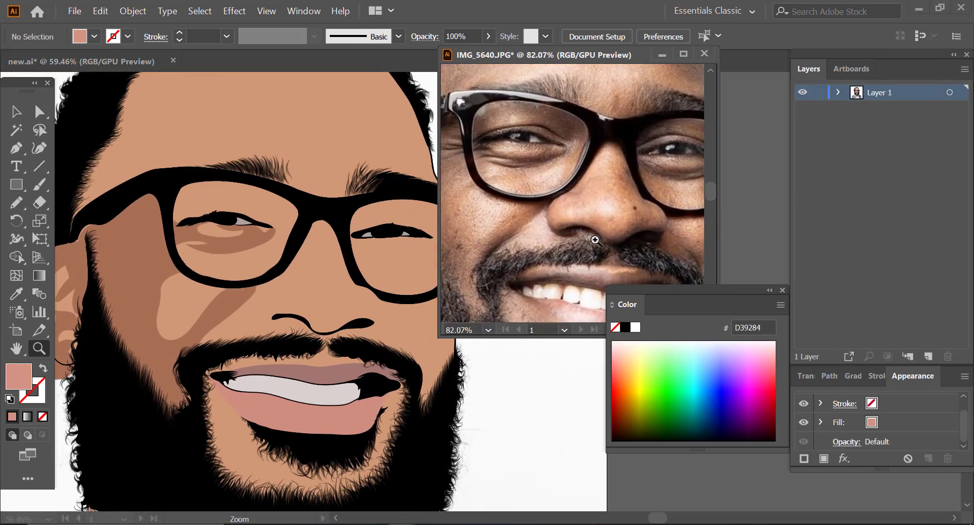
pyautogui.press('n')
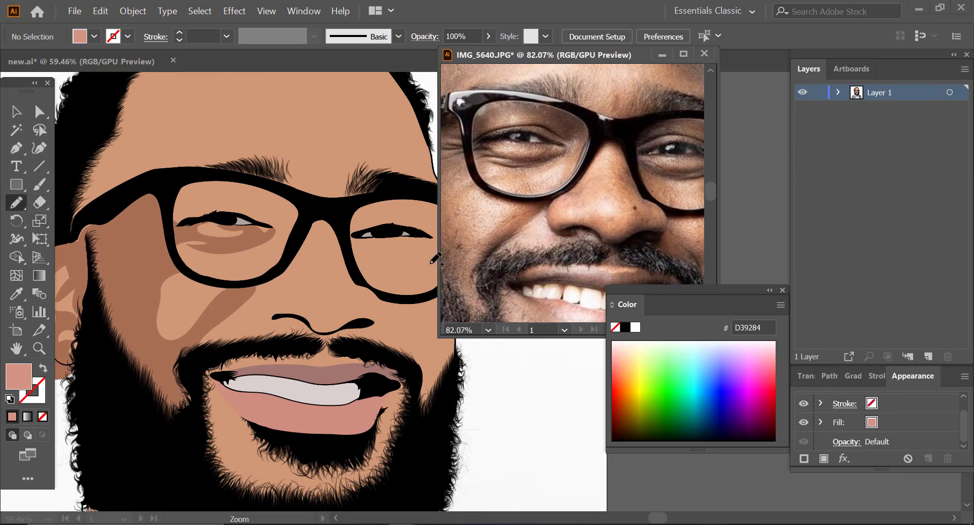
pyautogui.click(353, 286)
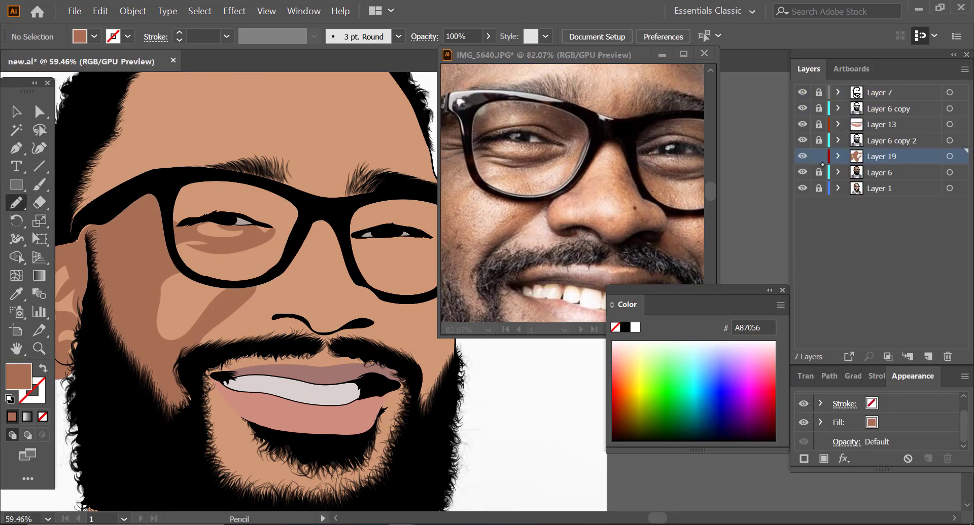
pyautogui.click(802, 173)
pyautogui.press('i')
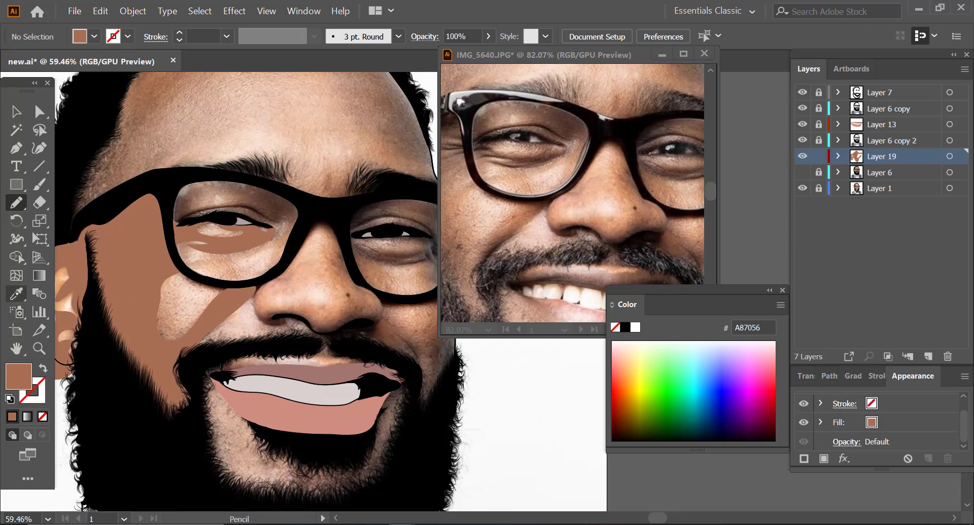
# Step: Trace Pencil shadow shapes over the lower nose and moustache area, and around the eye inside the lens nearest the visible ear
pyautogui.hotkey('ctrl', 'shift', 'a')
pyautogui.press('n')
pyautogui.moveTo(268, 280)
pyautogui.mouseDown()
pyautogui.moveTo(263, 310)
pyautogui.moveTo(302, 305)
pyautogui.moveTo(325, 321)
pyautogui.moveTo(357, 303)
pyautogui.mouseUp()
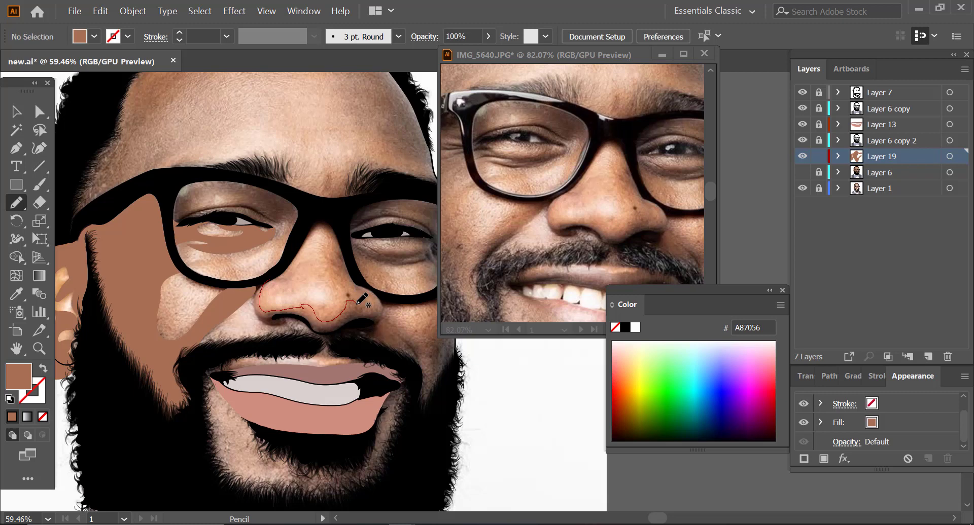
pyautogui.moveTo(373, 301)
pyautogui.mouseDown()
pyautogui.moveTo(353, 273)
pyautogui.moveTo(382, 299)
pyautogui.mouseUp()
pyautogui.moveTo(384, 303); pyautogui.dragTo(412, 336)
pyautogui.moveTo(412, 369)
pyautogui.mouseDown()
pyautogui.moveTo(350, 349)
pyautogui.moveTo(376, 366)
pyautogui.moveTo(347, 366)
pyautogui.moveTo(298, 341)
pyautogui.mouseUp()
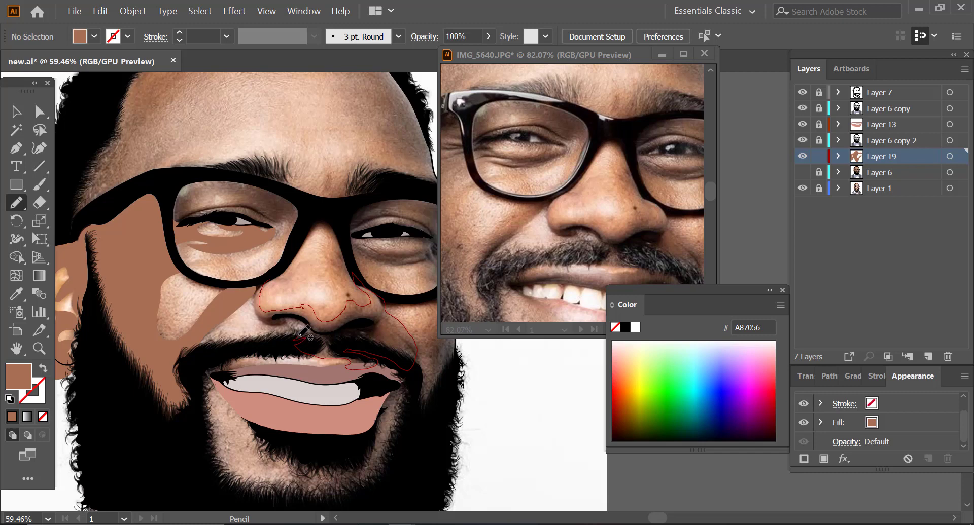
pyautogui.moveTo(296, 335)
pyautogui.mouseDown()
pyautogui.moveTo(259, 313)
pyautogui.moveTo(254, 290)
pyautogui.moveTo(270, 276)
pyautogui.mouseUp()
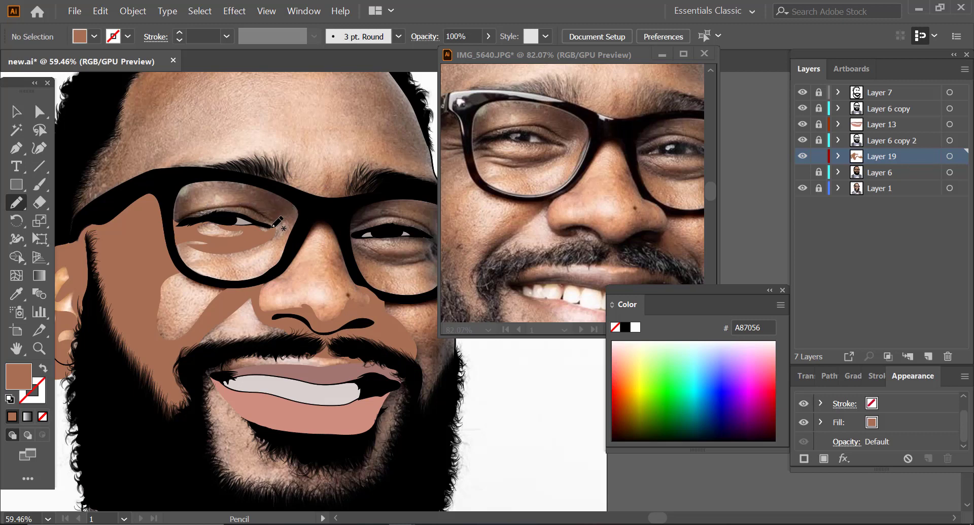
pyautogui.moveTo(282, 222); pyautogui.dragTo(286, 227)
pyautogui.moveTo(285, 235)
pyautogui.mouseDown()
pyautogui.moveTo(306, 215)
pyautogui.moveTo(299, 204)
pyautogui.moveTo(261, 183)
pyautogui.moveTo(184, 176)
pyautogui.moveTo(161, 191)
pyautogui.moveTo(168, 231)
pyautogui.moveTo(225, 213)
pyautogui.moveTo(276, 227)
pyautogui.mouseUp()
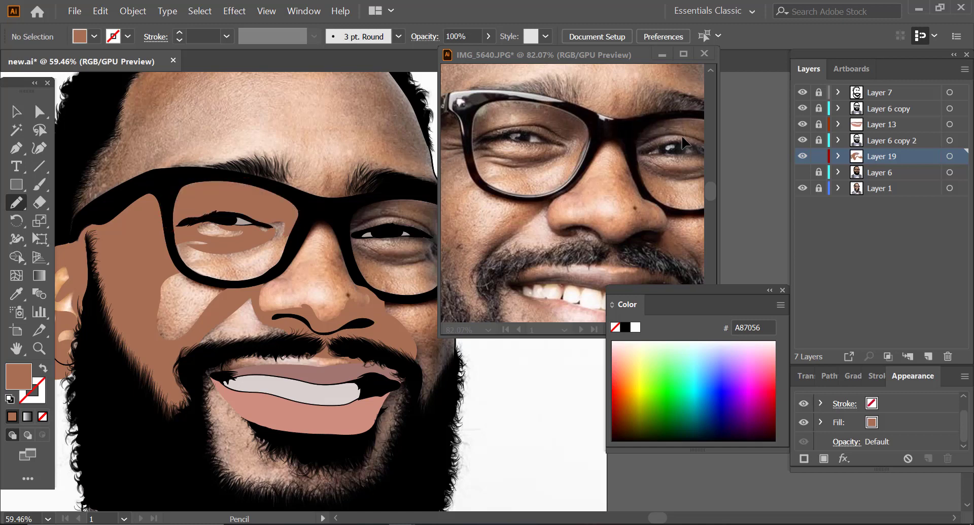
# Step: Close the Color panel and trace a Pencil shadow along the far cheek between the glasses and beard, leaving the cheek highlight open
pyautogui.click(39, 348)
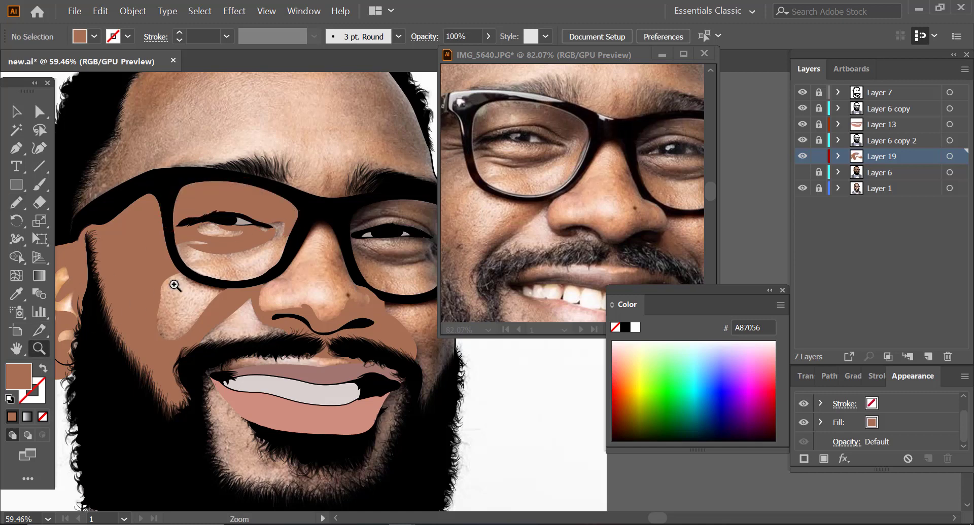
pyautogui.keyDown('alt'); pyautogui.click(127, 299); pyautogui.keyUp('alt')
pyautogui.moveTo(128, 300); pyautogui.dragTo(45, 343)
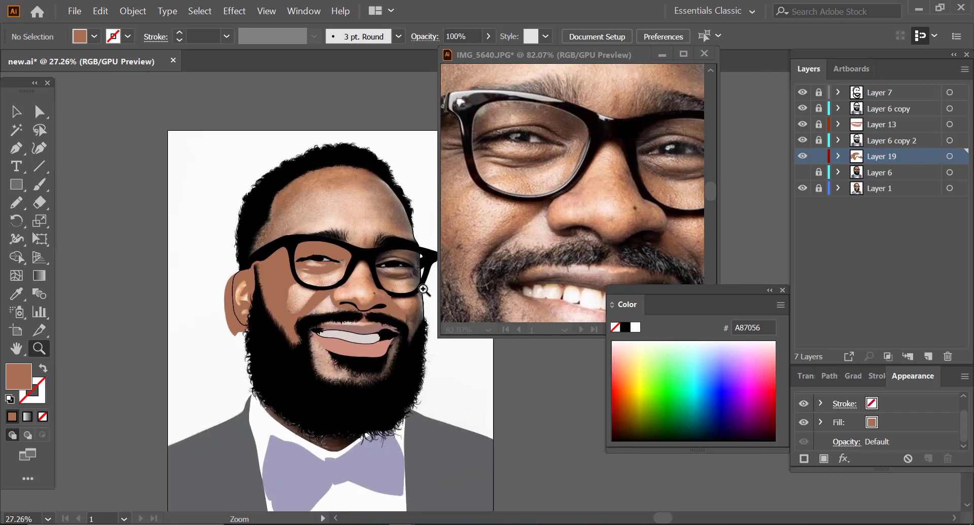
pyautogui.moveTo(423, 290); pyautogui.dragTo(548, 240)
pyautogui.moveTo(584, 189); pyautogui.dragTo(471, 205)
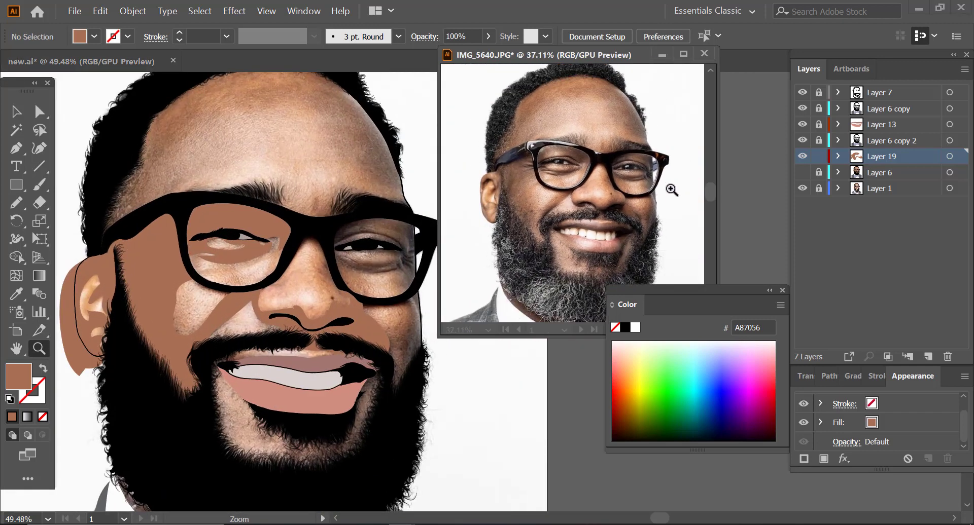
pyautogui.moveTo(671, 190); pyautogui.dragTo(682, 208)
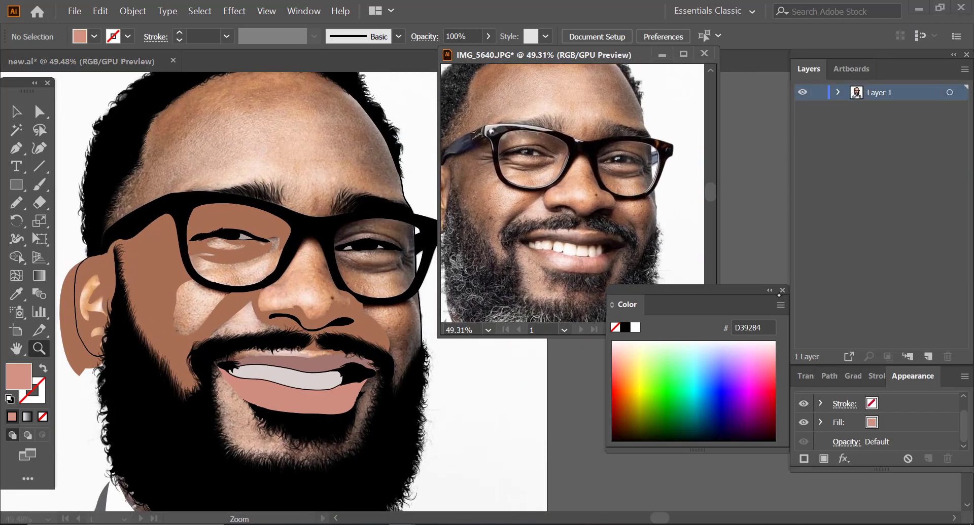
pyautogui.click(783, 291)
pyautogui.moveTo(421, 254); pyautogui.dragTo(442, 240)
pyautogui.click(17, 203)
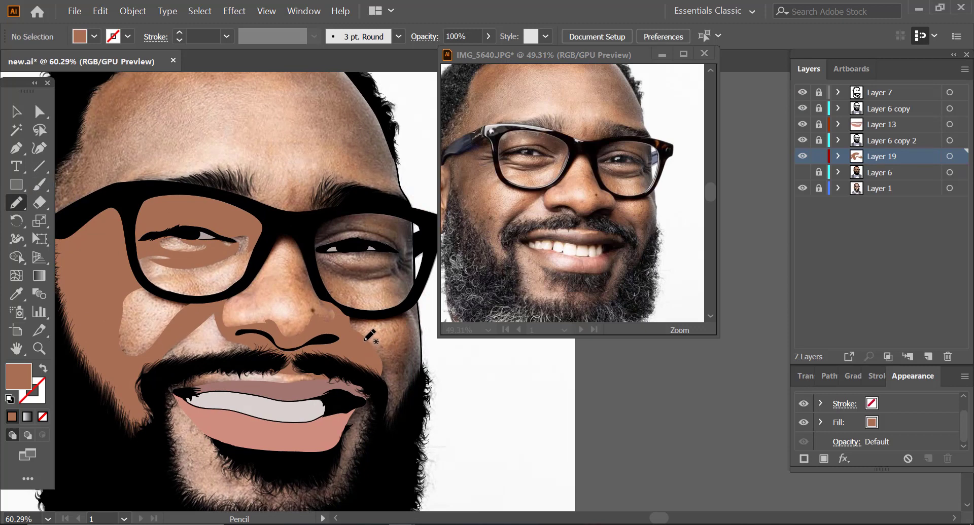
pyautogui.moveTo(379, 354)
pyautogui.mouseDown()
pyautogui.moveTo(394, 353)
pyautogui.moveTo(406, 321)
pyautogui.mouseUp()
pyautogui.moveTo(405, 314)
pyautogui.mouseDown()
pyautogui.moveTo(419, 297)
pyautogui.moveTo(428, 363)
pyautogui.moveTo(401, 425)
pyautogui.moveTo(385, 423)
pyautogui.moveTo(370, 366)
pyautogui.mouseUp()
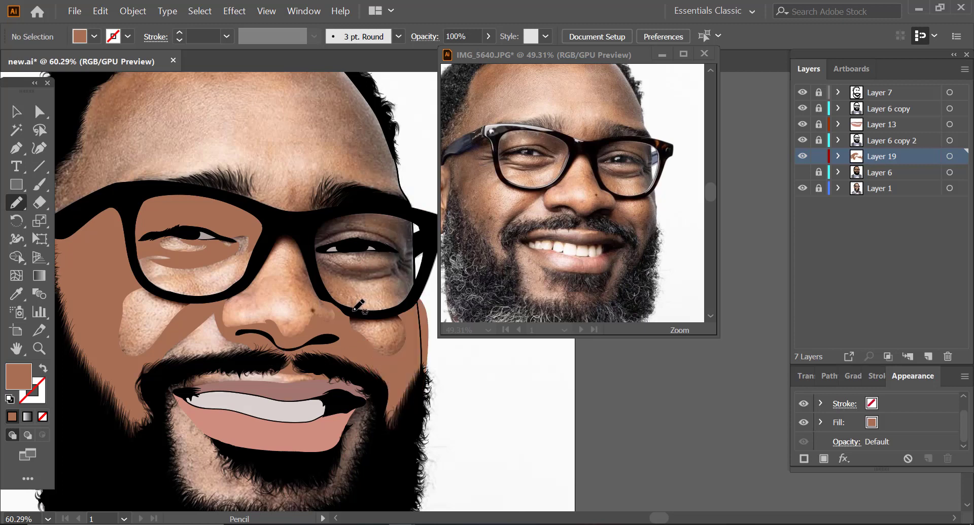
# Step: Trace a Pencil shadow around the eye inside the far lens, leaving the highlight below the eye uncovered
pyautogui.moveTo(352, 308)
pyautogui.mouseDown()
pyautogui.moveTo(339, 303)
pyautogui.moveTo(349, 282)
pyautogui.moveTo(383, 279)
pyautogui.mouseUp()
pyautogui.moveTo(394, 288)
pyautogui.mouseDown()
pyautogui.moveTo(407, 297)
pyautogui.moveTo(421, 271)
pyautogui.moveTo(423, 239)
pyautogui.moveTo(404, 213)
pyautogui.moveTo(345, 210)
pyautogui.moveTo(311, 228)
pyautogui.moveTo(318, 249)
pyautogui.moveTo(388, 249)
pyautogui.mouseUp()
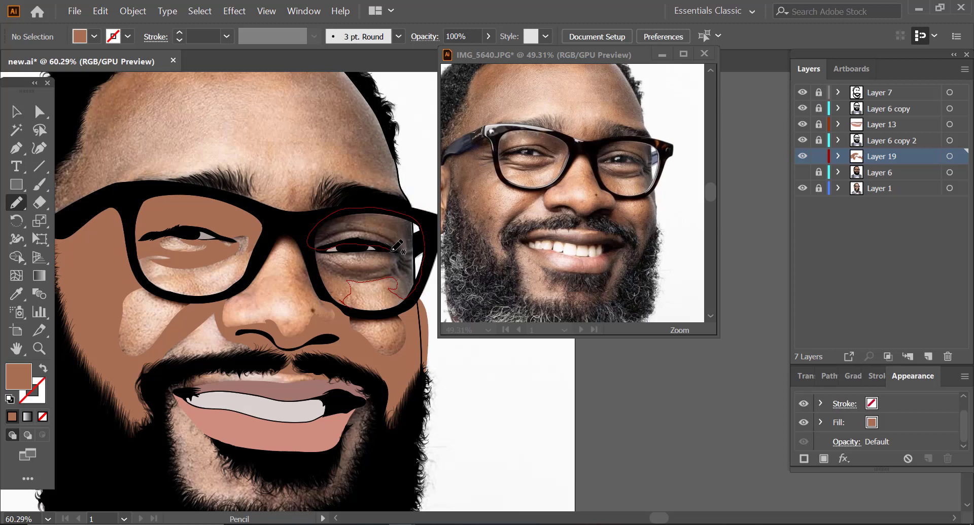
pyautogui.moveTo(393, 248)
pyautogui.mouseDown()
pyautogui.moveTo(321, 259)
pyautogui.moveTo(321, 296)
pyautogui.moveTo(340, 304)
pyautogui.moveTo(352, 308)
pyautogui.moveTo(378, 281)
pyautogui.mouseUp()
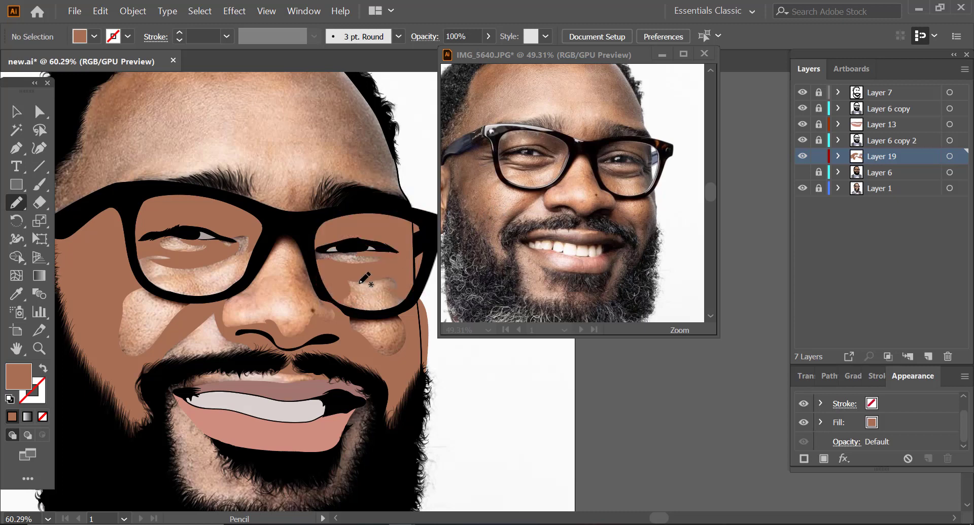
# Step: Trace Pencil shadow shapes on the skin below the lower lip and over the neck beneath the beard
pyautogui.press('z')
pyautogui.keyDown('alt'); pyautogui.click(253, 289); pyautogui.keyUp('alt')
pyautogui.keyDown('alt'); pyautogui.click(257, 355); pyautogui.keyUp('alt')
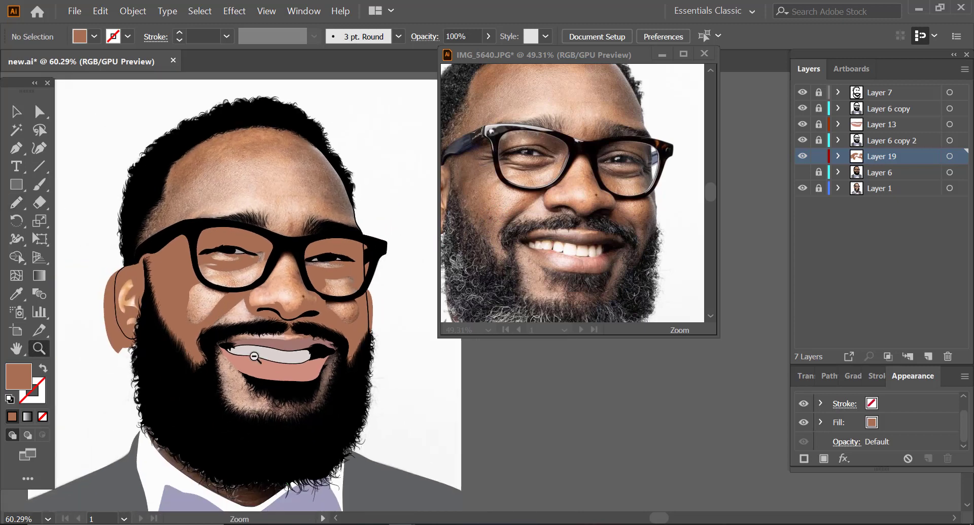
pyautogui.click(342, 414)
pyautogui.click(16, 203)
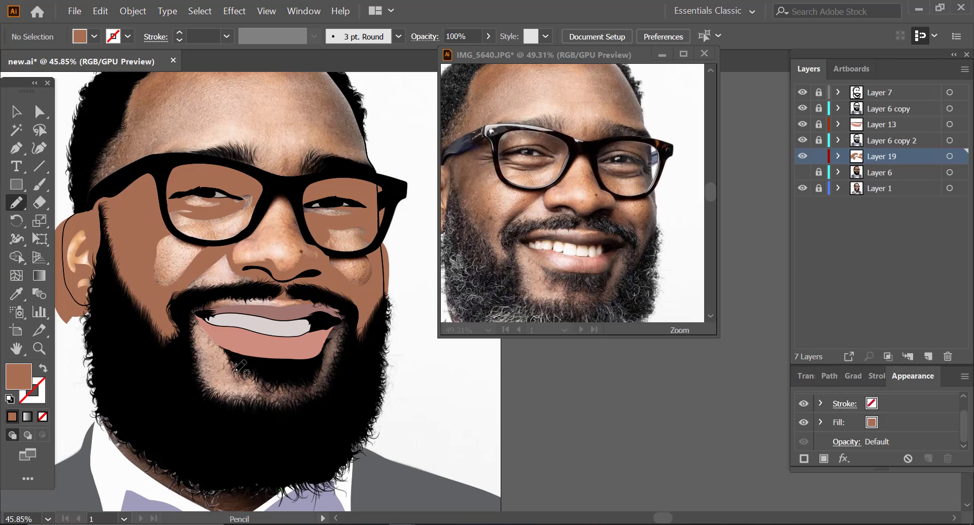
pyautogui.moveTo(235, 375)
pyautogui.mouseDown()
pyautogui.moveTo(267, 410)
pyautogui.moveTo(303, 408)
pyautogui.moveTo(335, 387)
pyautogui.moveTo(350, 323)
pyautogui.moveTo(255, 347)
pyautogui.moveTo(204, 339)
pyautogui.mouseUp()
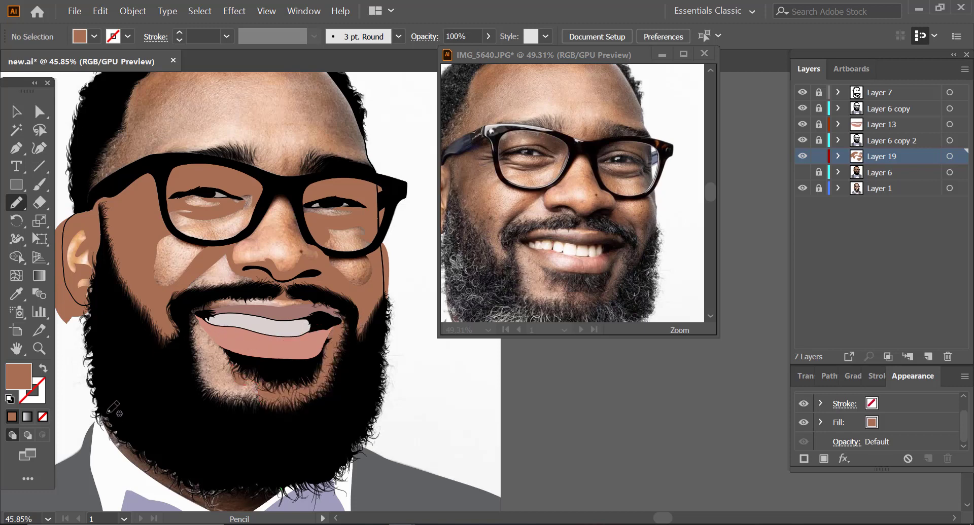
pyautogui.moveTo(108, 406)
pyautogui.mouseDown()
pyautogui.moveTo(100, 434)
pyautogui.moveTo(132, 487)
pyautogui.moveTo(198, 516)
pyautogui.mouseUp()
pyautogui.moveTo(334, 489)
pyautogui.mouseDown()
pyautogui.moveTo(276, 447)
pyautogui.moveTo(166, 406)
pyautogui.mouseUp()
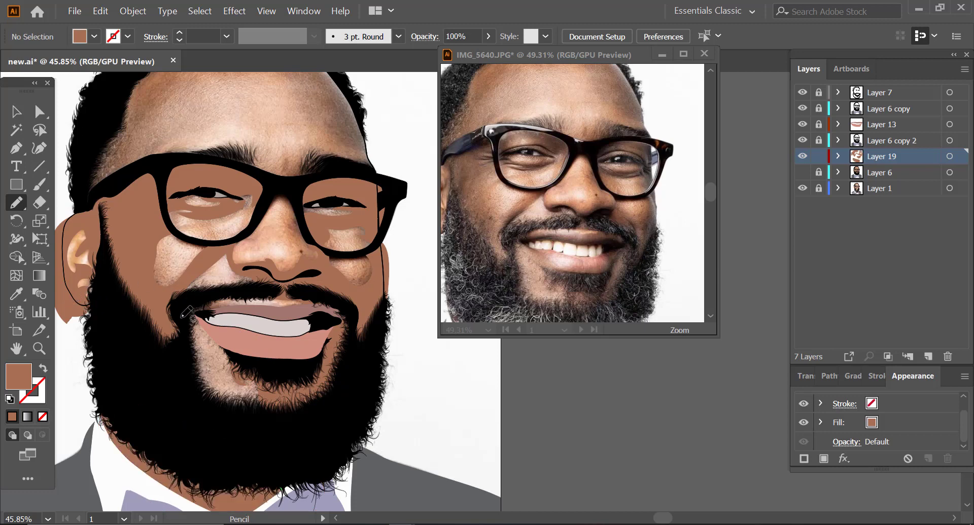
# Step: Trace Pencil shadow shapes between the eyebrows and along the forehead's hairline and far temple, leaving the central forehead highlight open
pyautogui.scroll(5, 187, 312)
pyautogui.scroll(5, 479, 220)
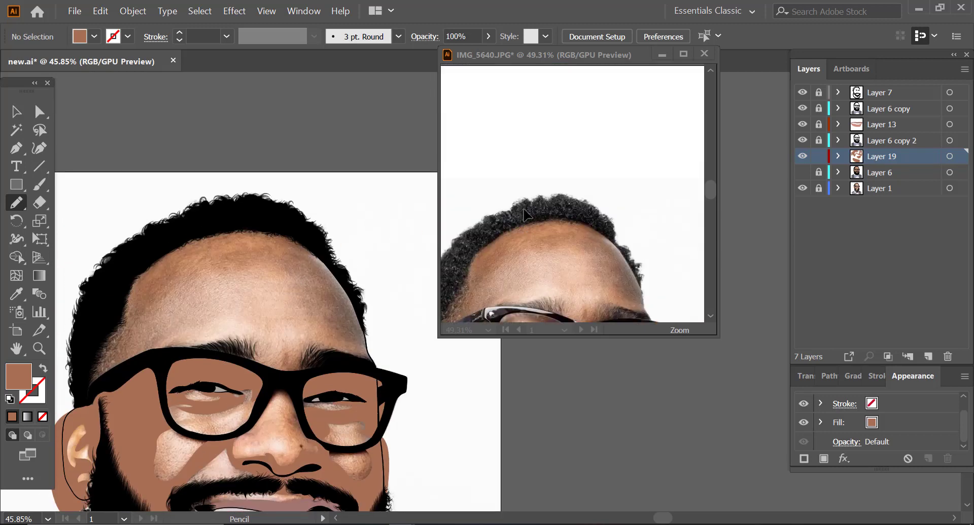
pyautogui.scroll(-4, 526, 215)
pyautogui.scroll(1, 523, 220)
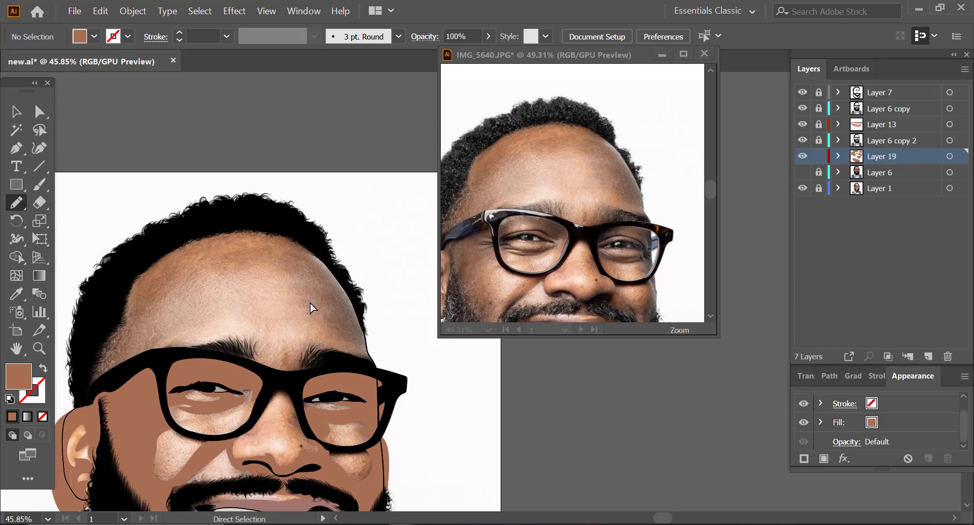
pyautogui.moveTo(339, 352)
pyautogui.mouseDown()
pyautogui.moveTo(266, 362)
pyautogui.moveTo(252, 340)
pyautogui.moveTo(248, 354)
pyautogui.moveTo(292, 374)
pyautogui.moveTo(340, 355)
pyautogui.mouseUp()
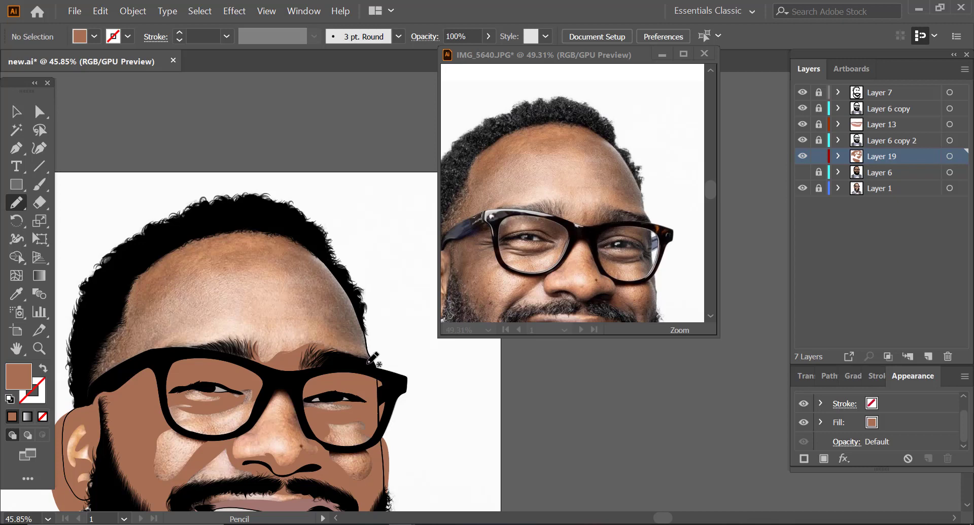
pyautogui.moveTo(367, 361)
pyautogui.mouseDown()
pyautogui.moveTo(319, 327)
pyautogui.moveTo(290, 271)
pyautogui.moveTo(219, 262)
pyautogui.moveTo(143, 317)
pyautogui.moveTo(97, 388)
pyautogui.moveTo(88, 380)
pyautogui.moveTo(104, 322)
pyautogui.moveTo(131, 269)
pyautogui.moveTo(161, 238)
pyautogui.moveTo(203, 223)
pyautogui.moveTo(259, 223)
pyautogui.moveTo(302, 239)
pyautogui.moveTo(353, 312)
pyautogui.moveTo(375, 365)
pyautogui.moveTo(211, 387)
pyautogui.mouseUp()
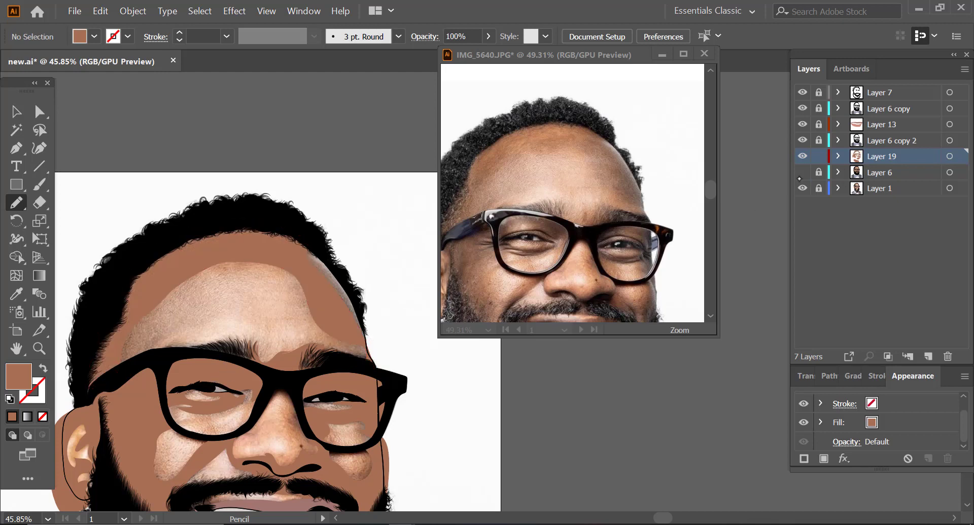
# Step: Show and unlock Layer 6, which holds the base skin colour beneath the traced shadows
pyautogui.click(802, 172)
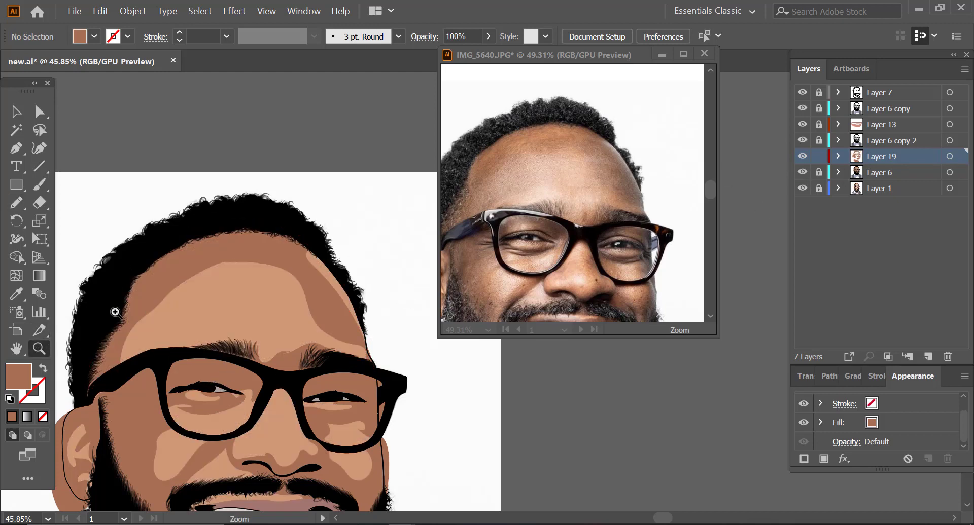
pyautogui.click(39, 348)
pyautogui.moveTo(215, 265); pyautogui.dragTo(178, 285)
pyautogui.moveTo(286, 392); pyautogui.dragTo(358, 306)
pyautogui.moveTo(176, 429); pyautogui.dragTo(203, 404)
pyautogui.moveTo(101, 319); pyautogui.dragTo(156, 298)
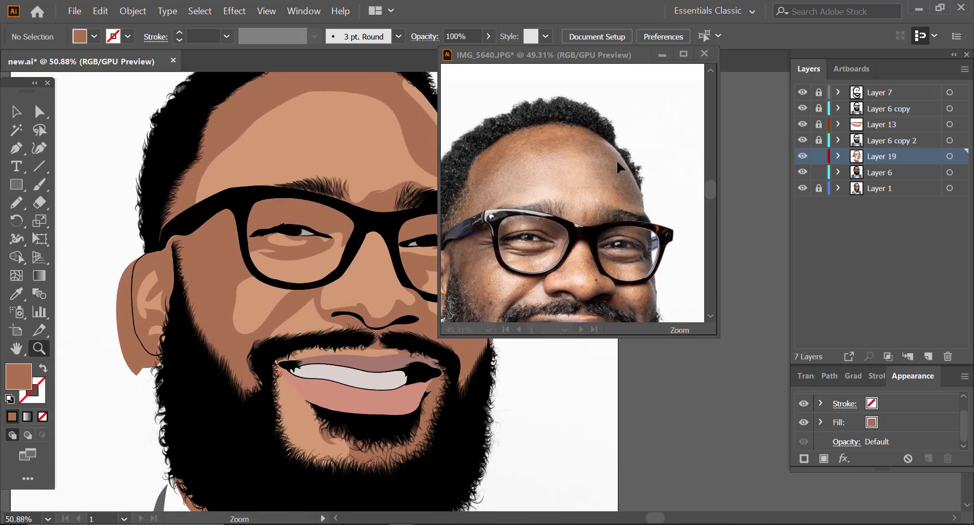
# Step: Select the base face shapes with the ear and cheek shadows, and remove the shadow overflow outside the ear outline with Shape Builder
pyautogui.click(40, 111)
pyautogui.click(256, 301)
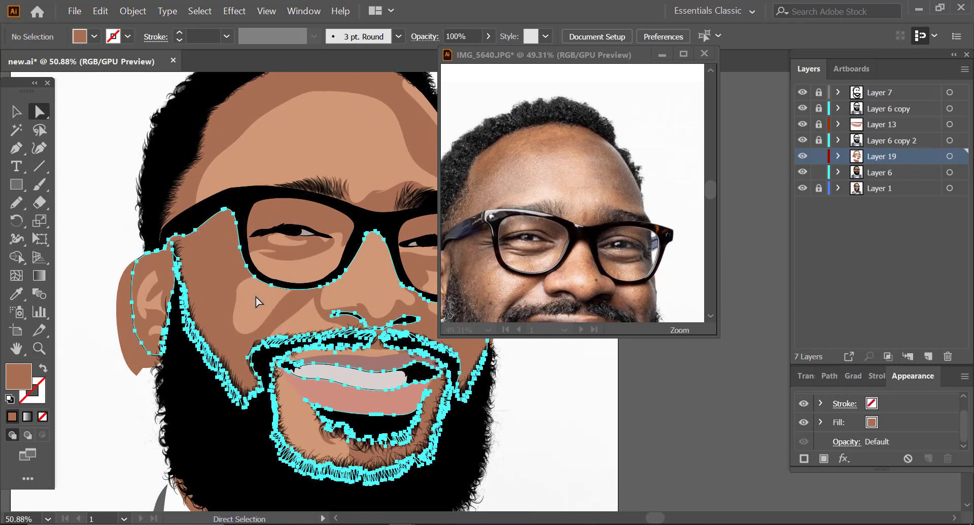
pyautogui.click(122, 320)
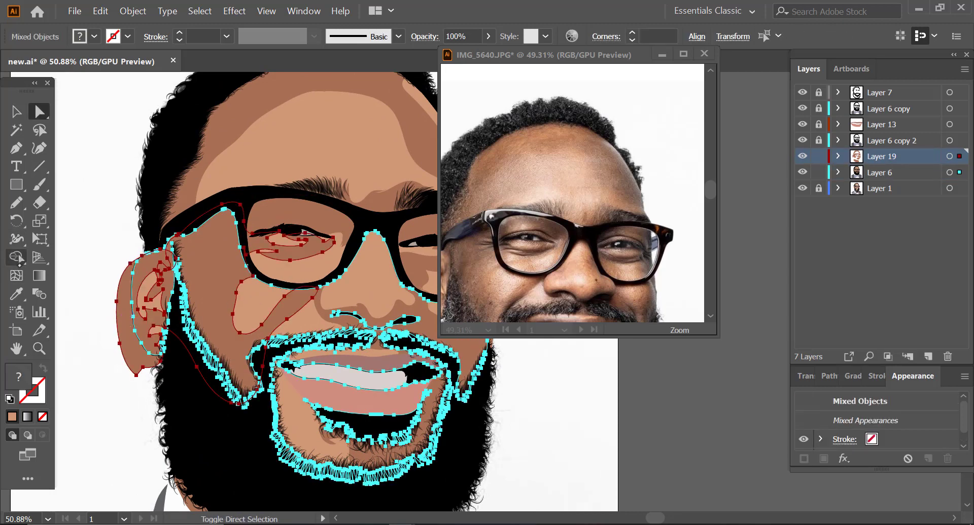
pyautogui.click(16, 257)
pyautogui.moveTo(107, 336); pyautogui.dragTo(120, 332)
pyautogui.press('super')
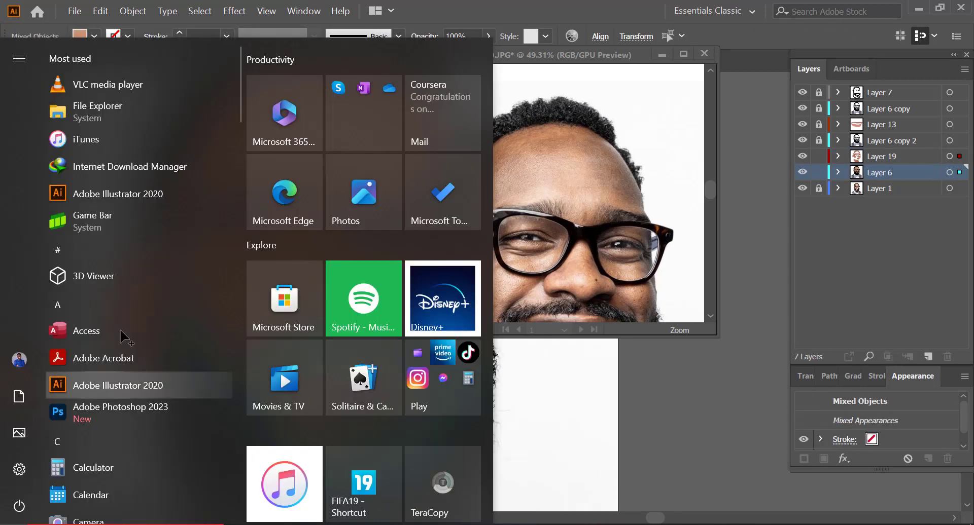
pyautogui.click(556, 386)
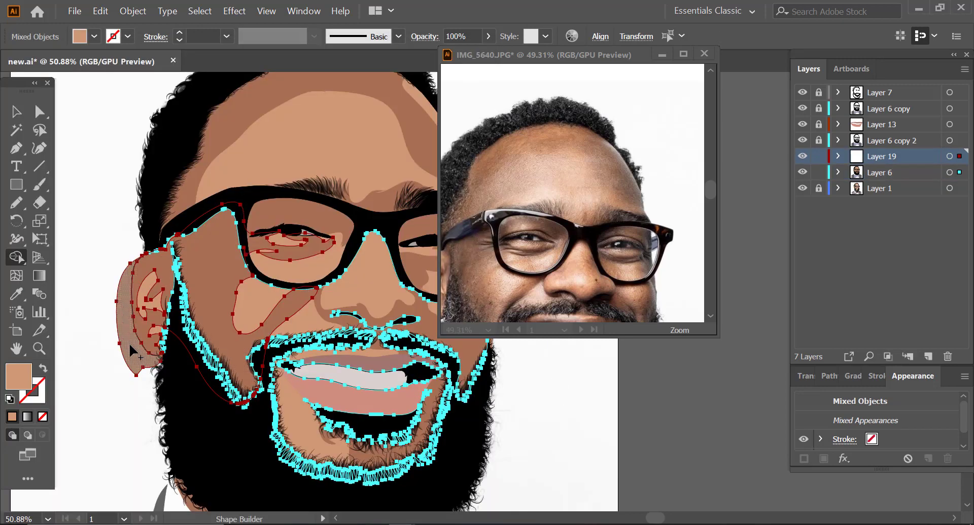
pyautogui.keyDown('alt'); pyautogui.click(146, 368); pyautogui.keyUp('alt')
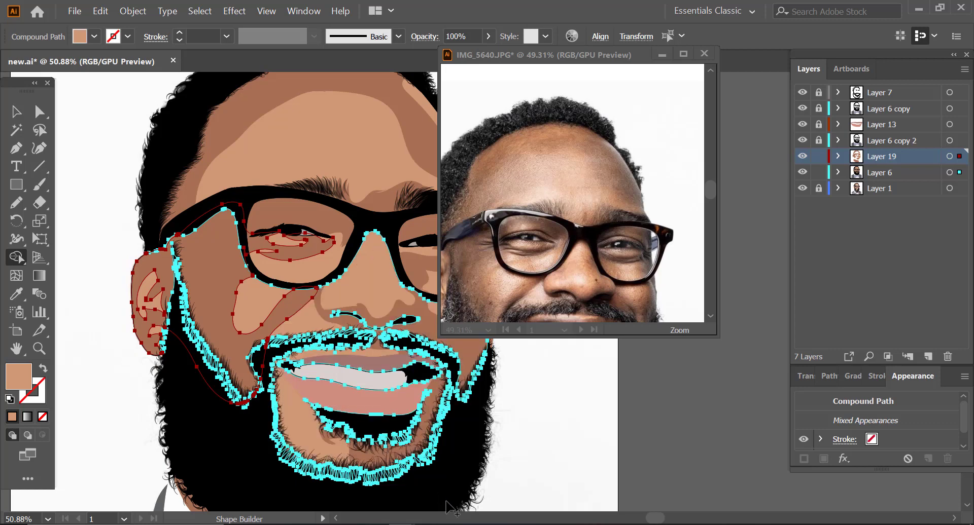
# Step: Add the far cheek and lens shadows to the selection and remove their overflow beyond the face edge and behind the glasses arm with Shape Builder
pyautogui.moveTo(655, 518); pyautogui.dragTo(667, 519)
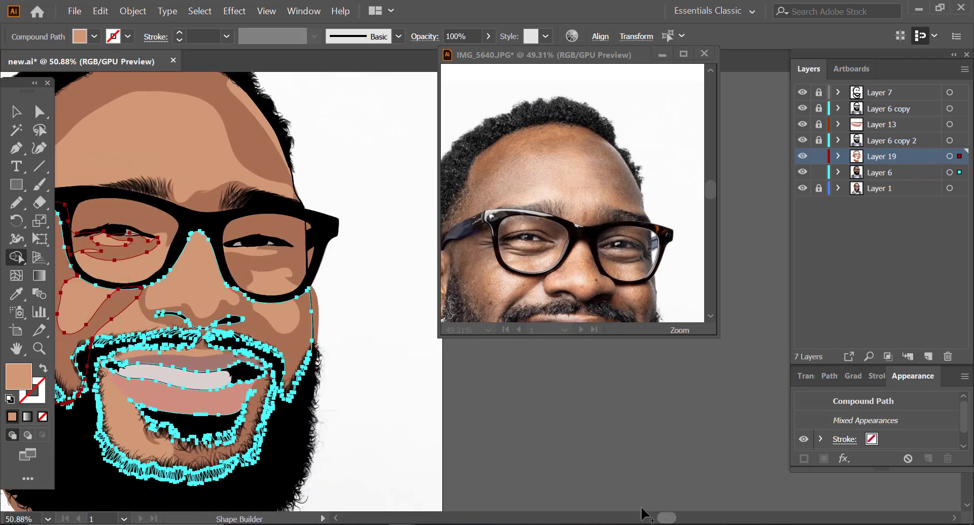
pyautogui.click(40, 111)
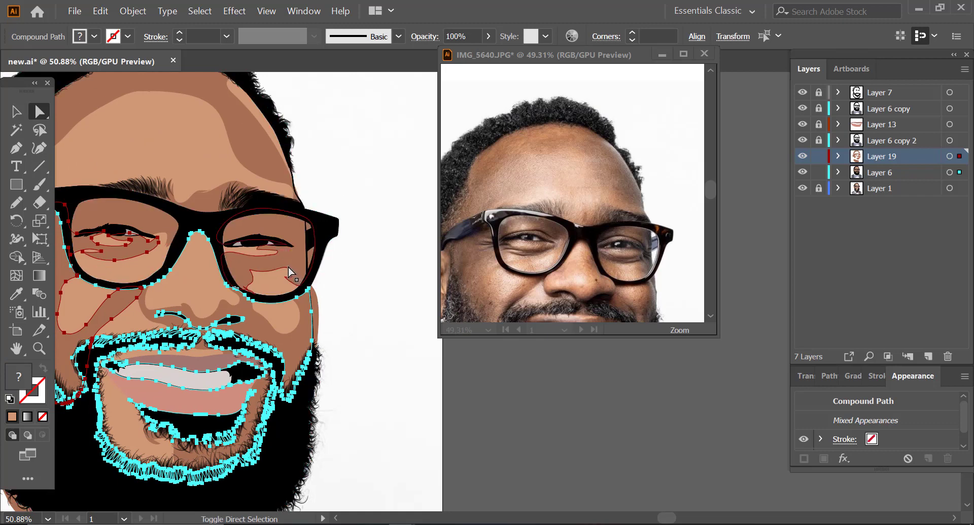
pyautogui.keyDown('shift'); pyautogui.click(276, 282); pyautogui.keyUp('shift')
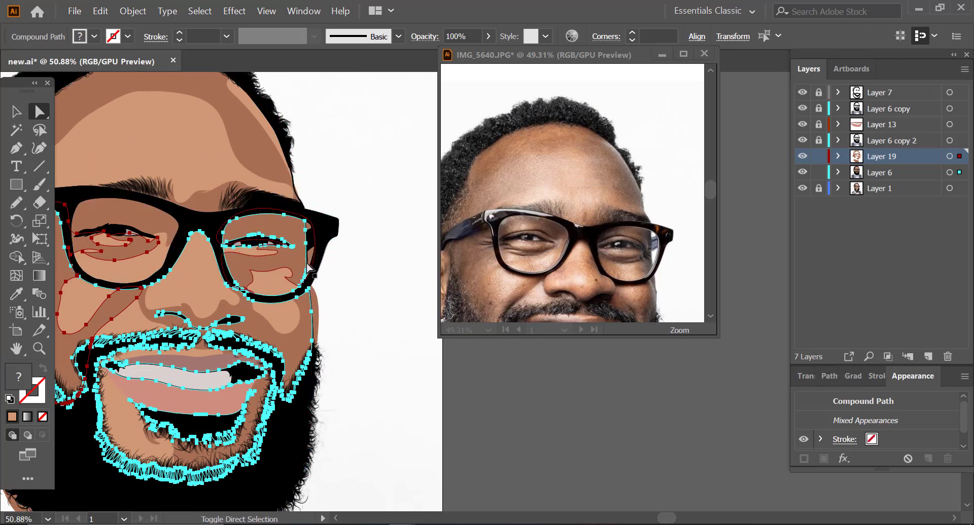
pyautogui.press('z')
pyautogui.click(350, 315)
pyautogui.moveTo(429, 299); pyautogui.dragTo(106, 174)
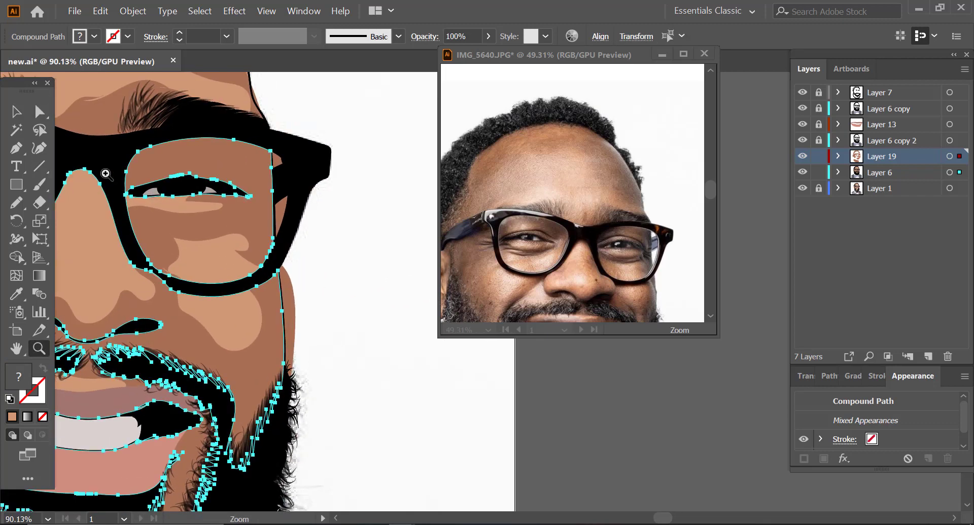
pyautogui.click(16, 112)
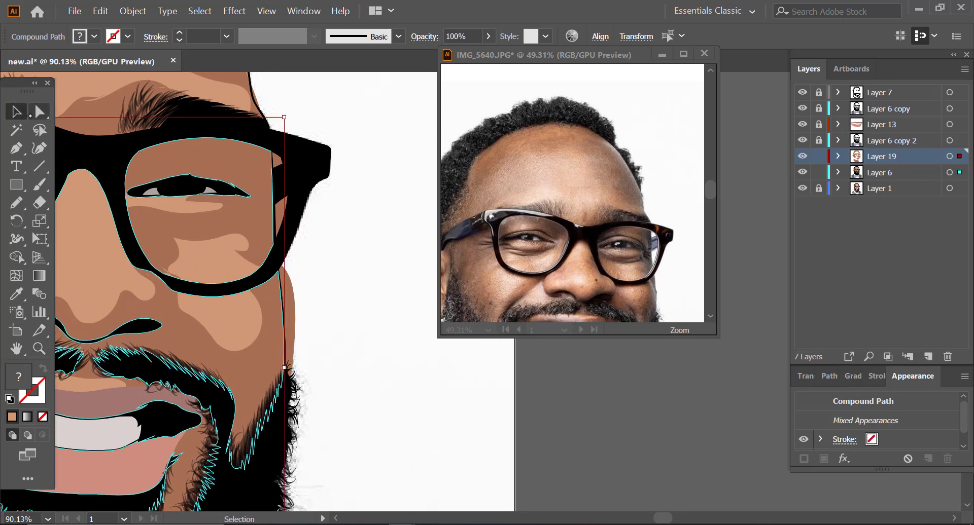
pyautogui.keyDown('shift'); pyautogui.click(294, 304); pyautogui.keyUp('shift')
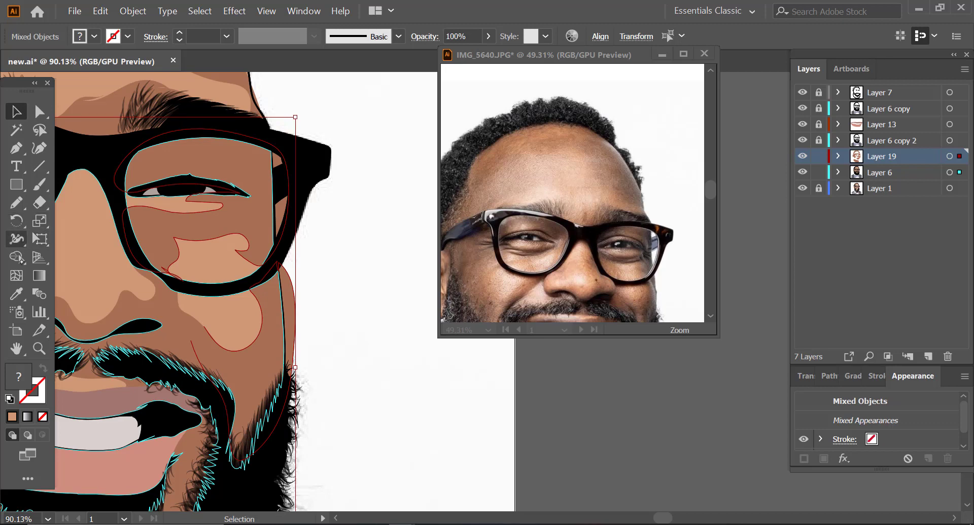
pyautogui.click(17, 257)
pyautogui.keyDown('alt'); pyautogui.click(292, 314); pyautogui.keyUp('alt')
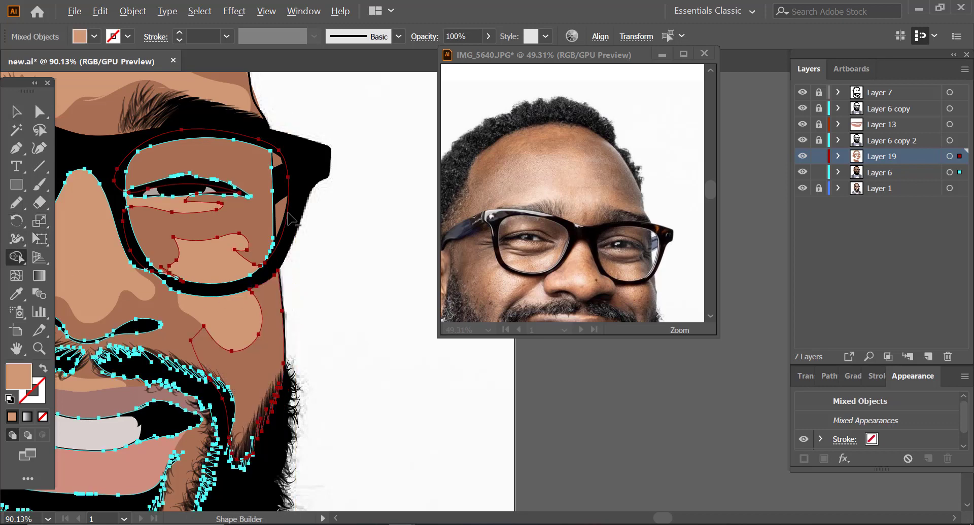
pyautogui.click(285, 217)
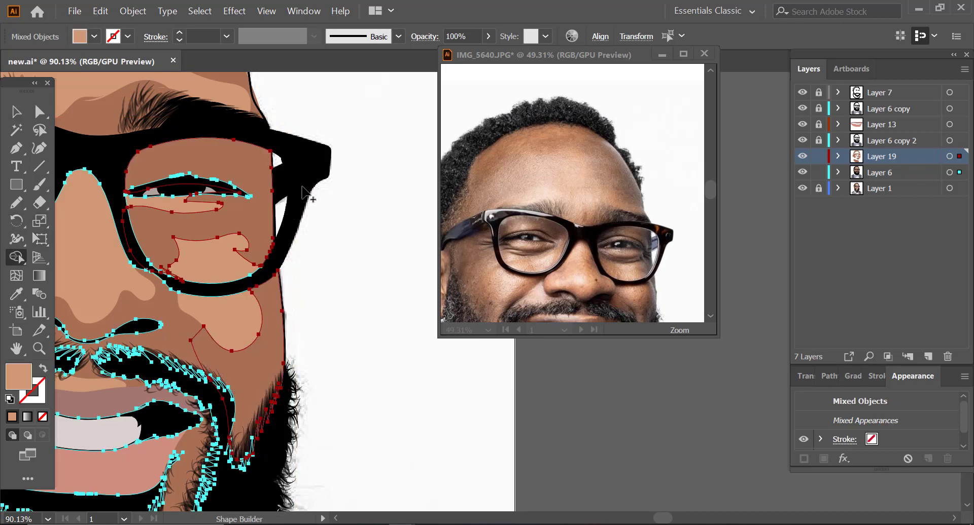
# Step: Select the forehead base and shadow shapes and remove the overflow outside the far temple above the glasses with Shape Builder
pyautogui.click(39, 349)
pyautogui.keyDown('alt'); pyautogui.click(255, 306); pyautogui.keyUp('alt')
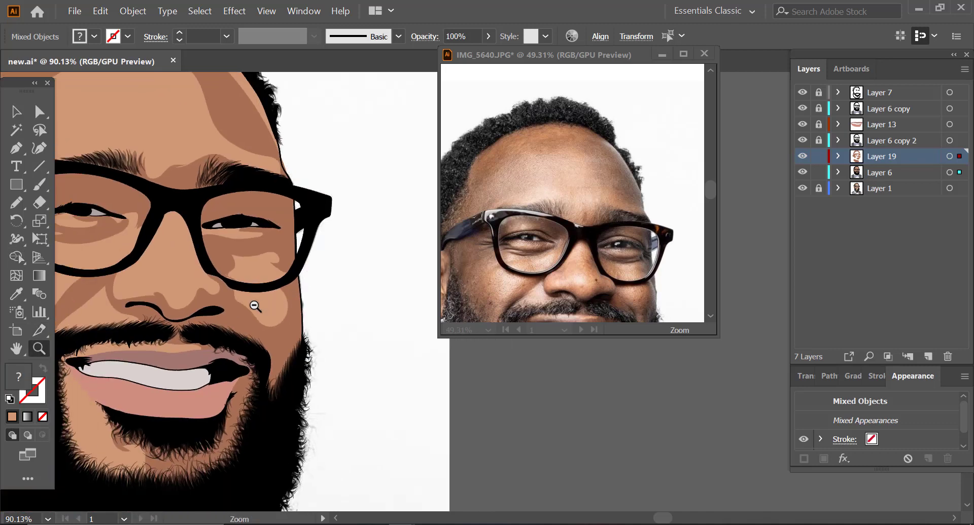
pyautogui.moveTo(256, 307); pyautogui.dragTo(185, 342)
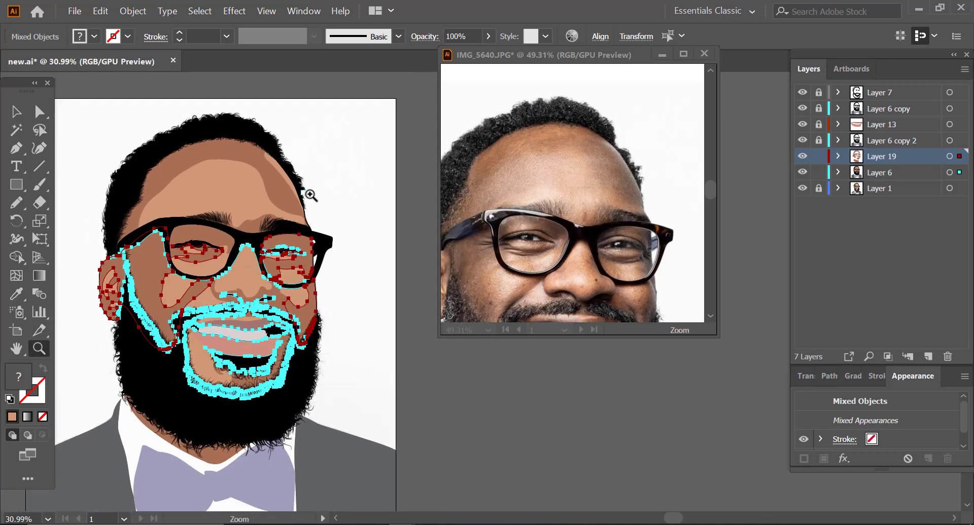
pyautogui.moveTo(310, 195); pyautogui.dragTo(537, 163)
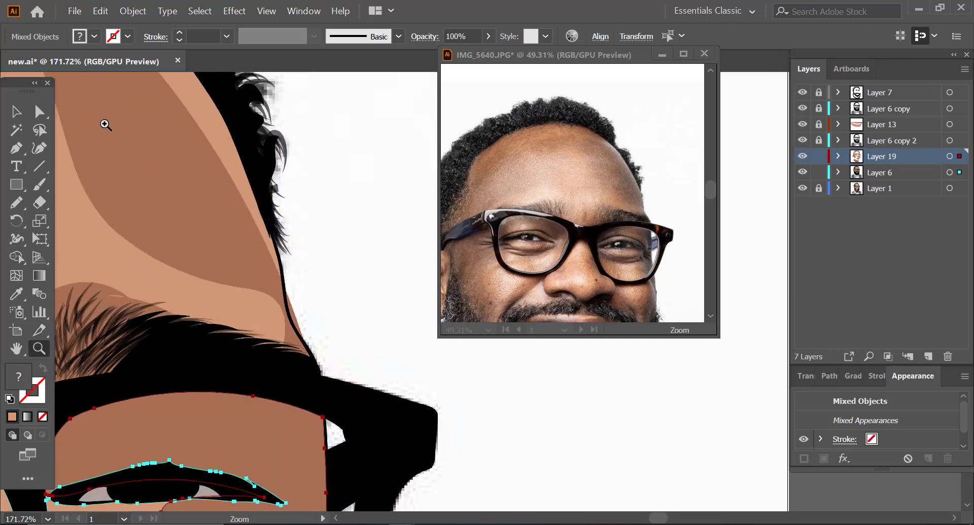
pyautogui.click(39, 111)
pyautogui.click(296, 318)
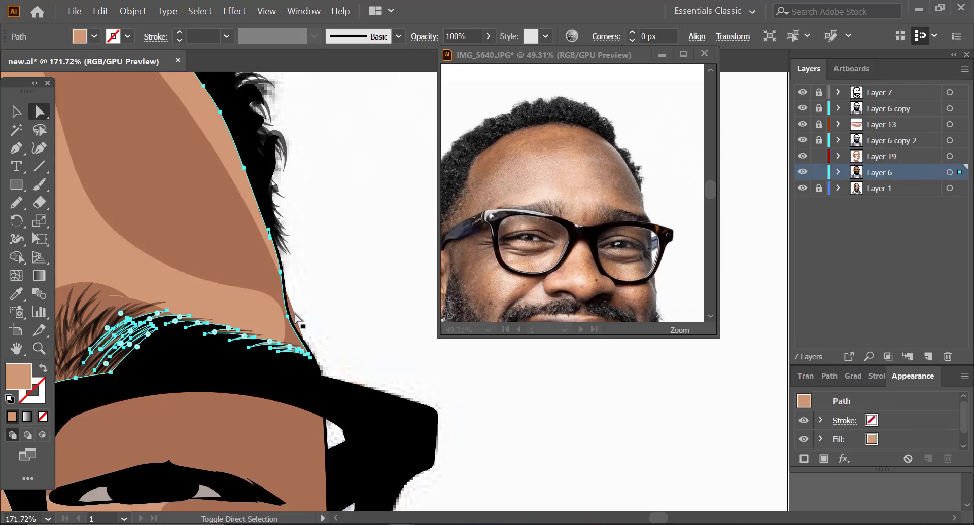
pyautogui.keyDown('shift'); pyautogui.click(295, 319); pyautogui.keyUp('shift')
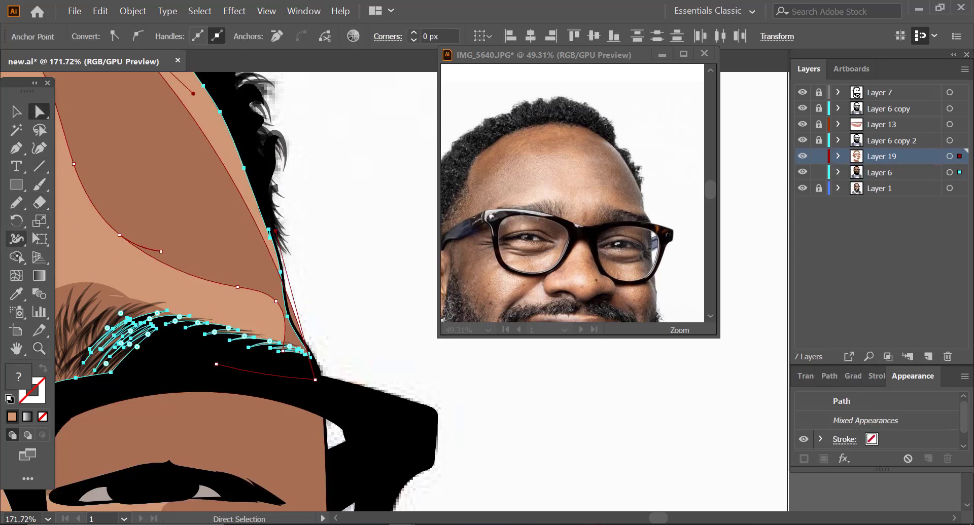
pyautogui.hotkey('shift', 'm')
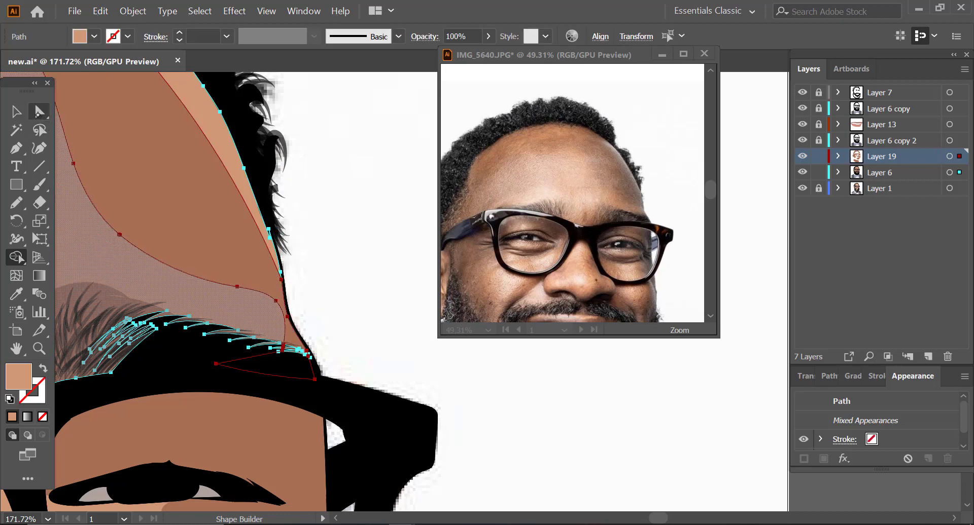
pyautogui.hotkey('ctrl', 'shift', 'a')
# Step: Lock Layer 6, create a new layer, and move it directly above Layer 19
pyautogui.press('z')
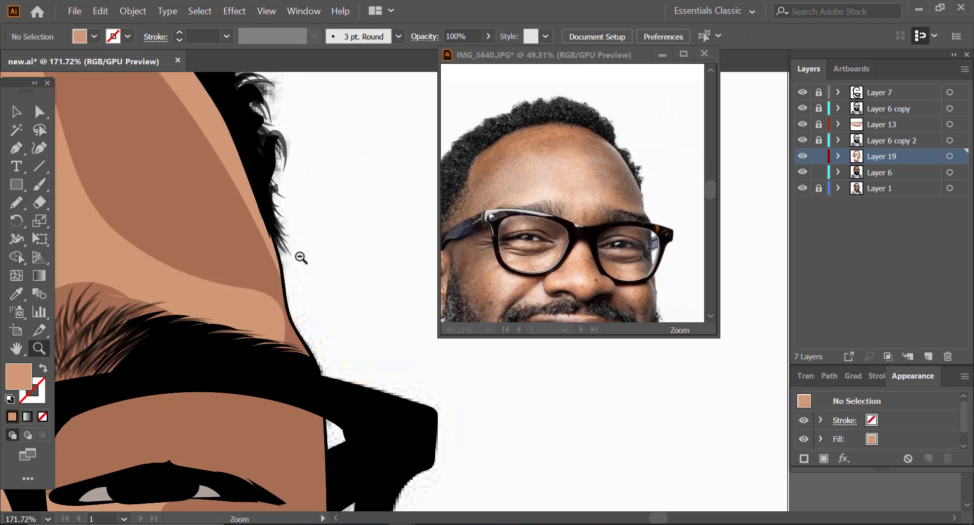
pyautogui.moveTo(301, 258); pyautogui.dragTo(86, 336)
pyautogui.moveTo(267, 255); pyautogui.dragTo(195, 305)
pyautogui.moveTo(148, 427); pyautogui.dragTo(210, 392)
pyautogui.moveTo(261, 317); pyautogui.dragTo(239, 334)
pyautogui.moveTo(314, 205); pyautogui.dragTo(330, 202)
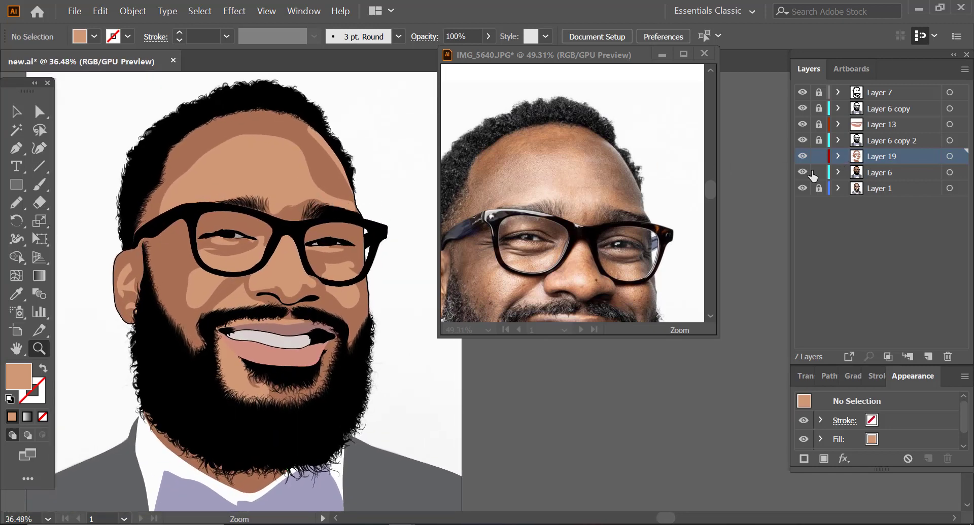
pyautogui.click(874, 174)
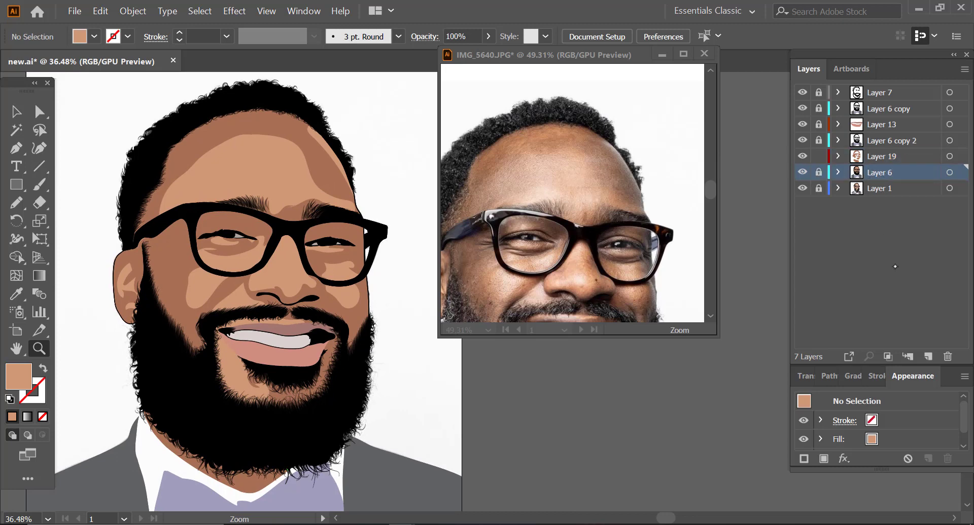
pyautogui.click(928, 357)
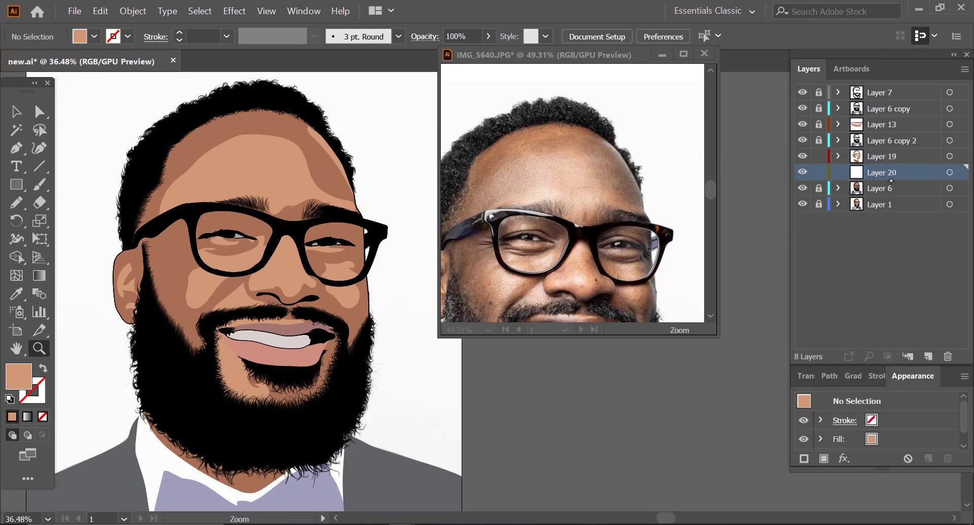
pyautogui.moveTo(890, 172); pyautogui.dragTo(884, 150)
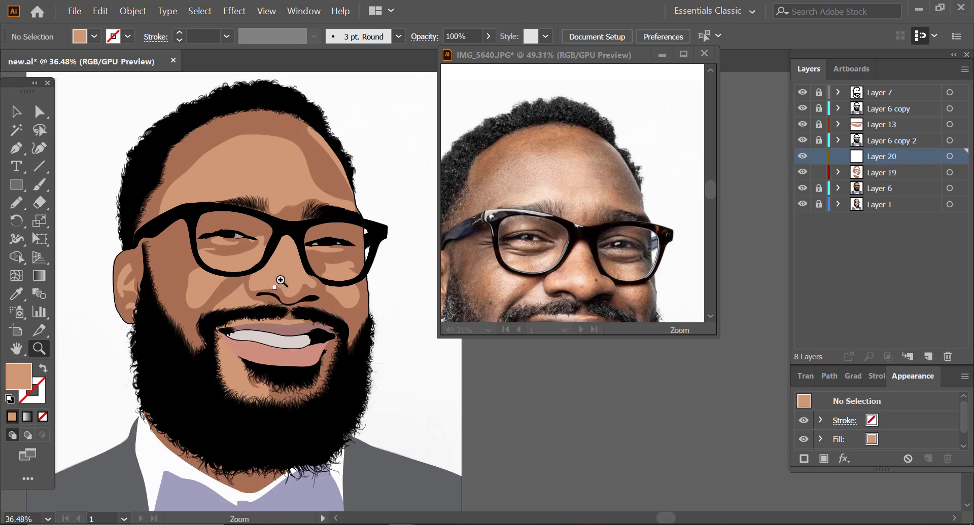
# Step: Sample the cheek shadow's brown and darken the fill colour to 724231
pyautogui.moveTo(283, 287); pyautogui.dragTo(297, 276)
pyautogui.press('i')
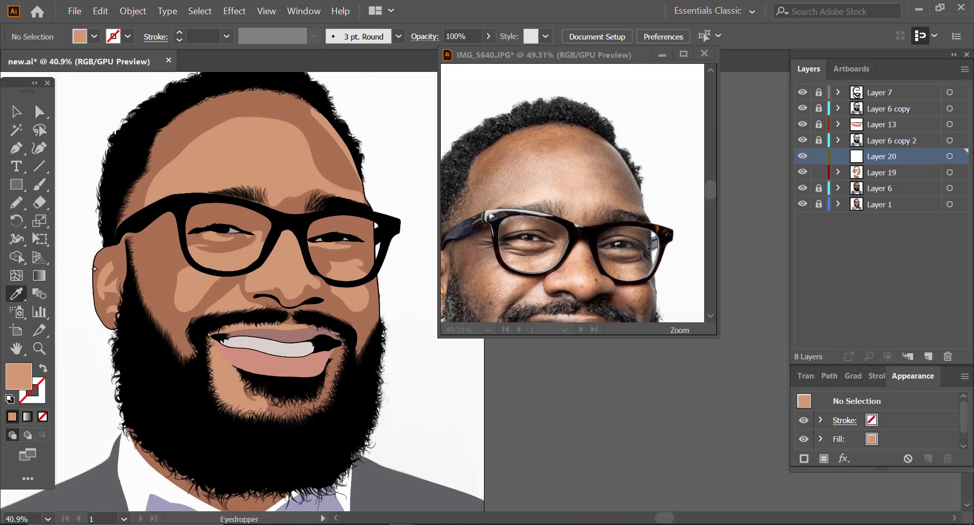
pyautogui.click(148, 263)
pyautogui.doubleClick(25, 381)
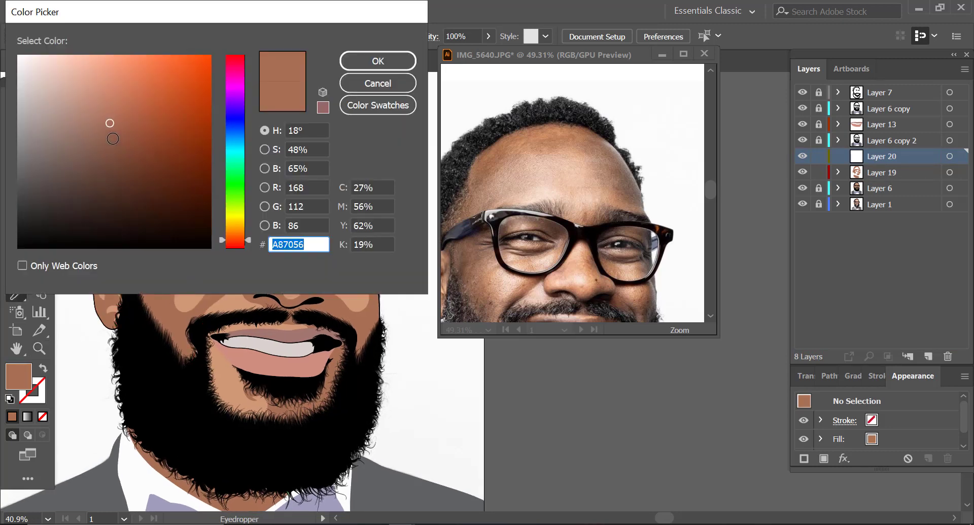
pyautogui.moveTo(111, 125); pyautogui.dragTo(128, 159)
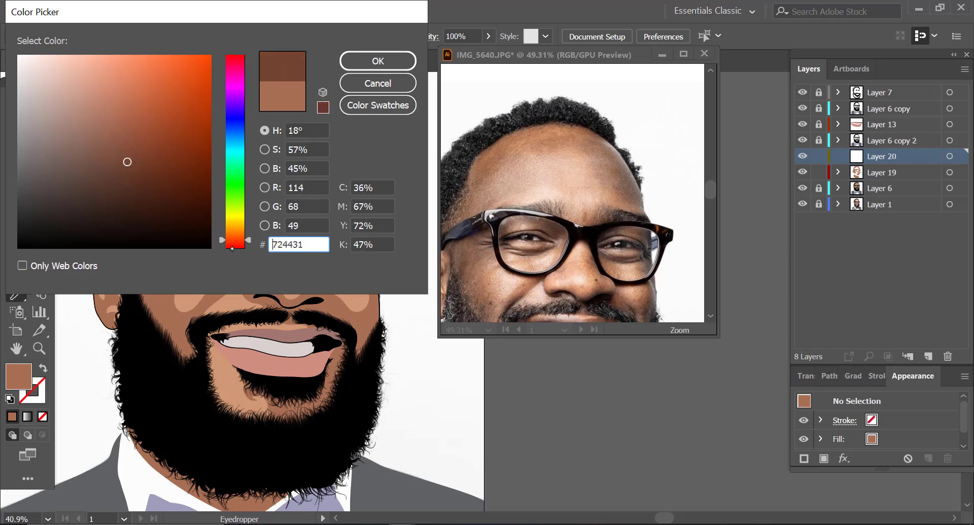
pyautogui.click(372, 68)
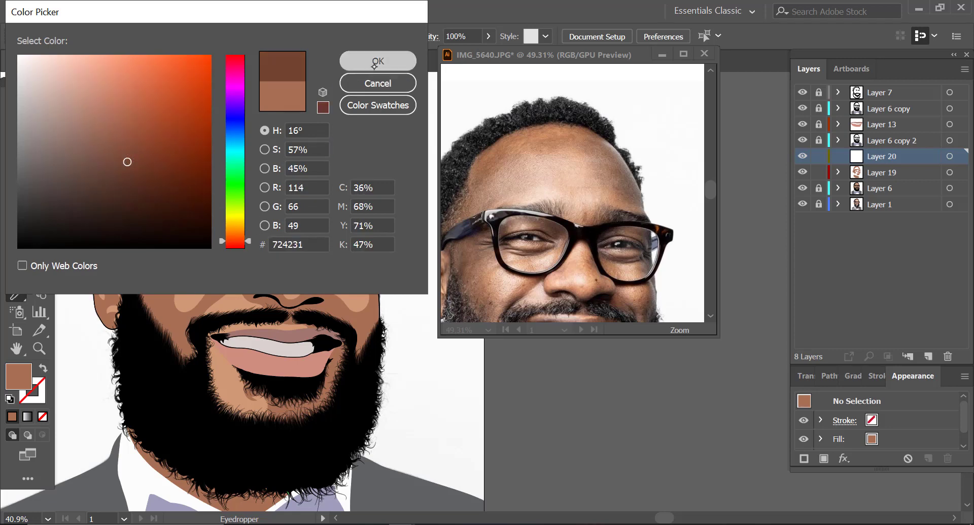
pyautogui.click(39, 349)
pyautogui.moveTo(109, 287); pyautogui.dragTo(139, 276)
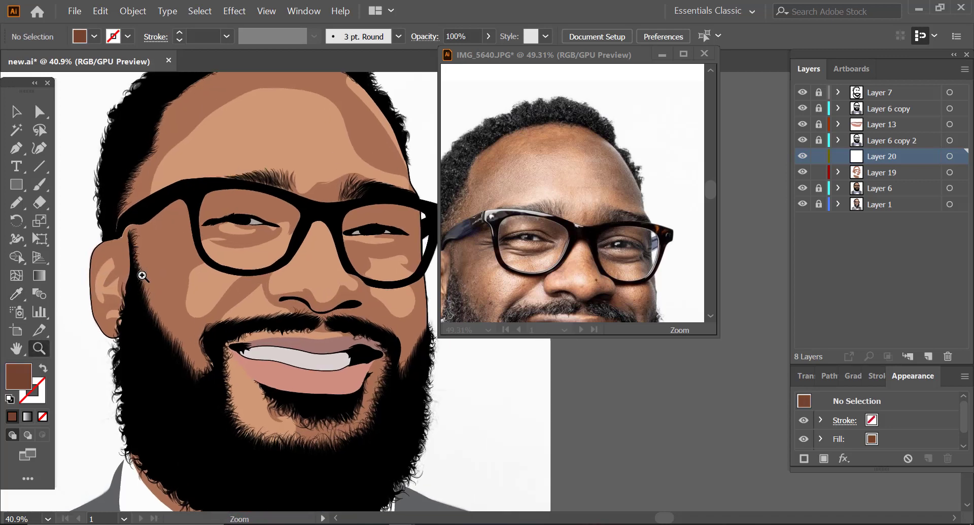
# Step: Hide Layers 19 and 6 and draw dark brown shadows in the ear's inner folds and around the earlobe with the Pencil tool
pyautogui.moveTo(802, 172); pyautogui.dragTo(803, 194)
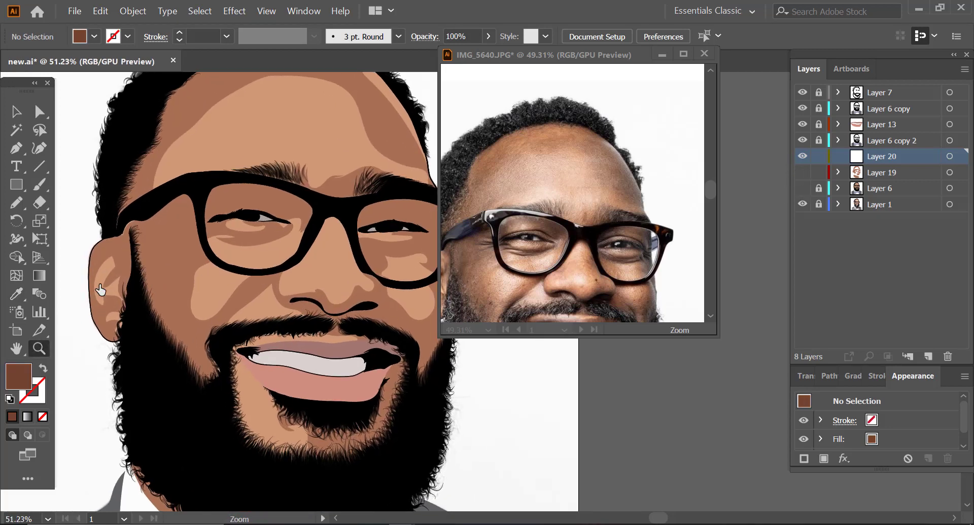
pyautogui.moveTo(93, 274); pyautogui.dragTo(152, 256)
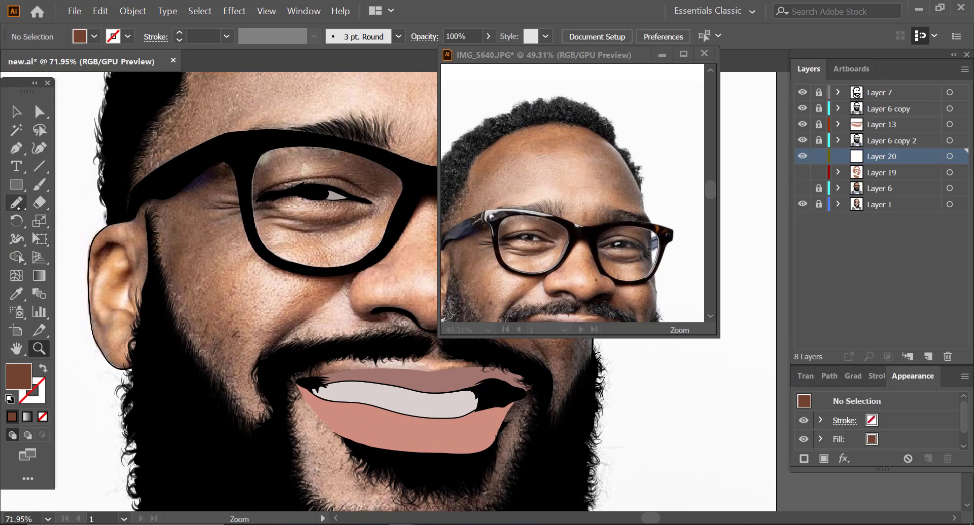
pyautogui.press('n')
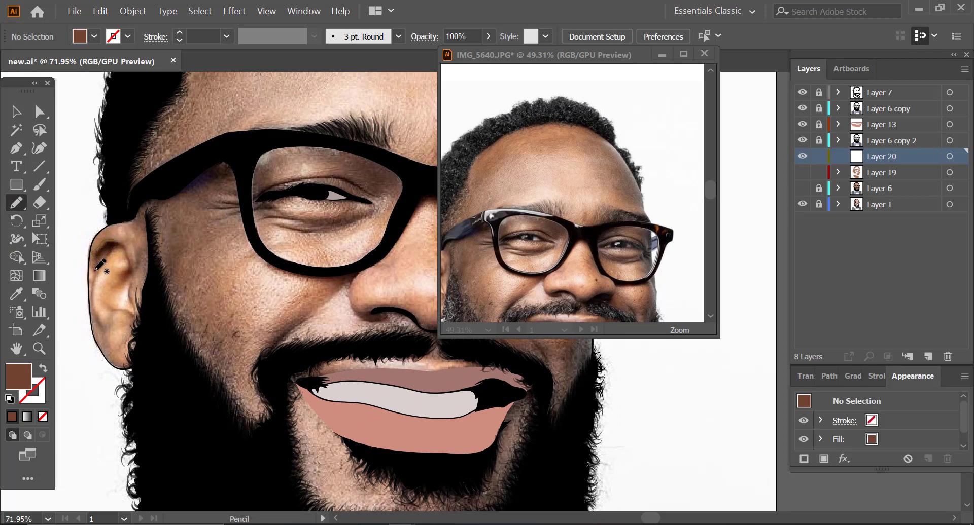
pyautogui.moveTo(91, 283)
pyautogui.mouseDown()
pyautogui.moveTo(95, 320)
pyautogui.moveTo(100, 267)
pyautogui.moveTo(125, 250)
pyautogui.mouseUp()
pyautogui.moveTo(113, 247); pyautogui.dragTo(114, 246)
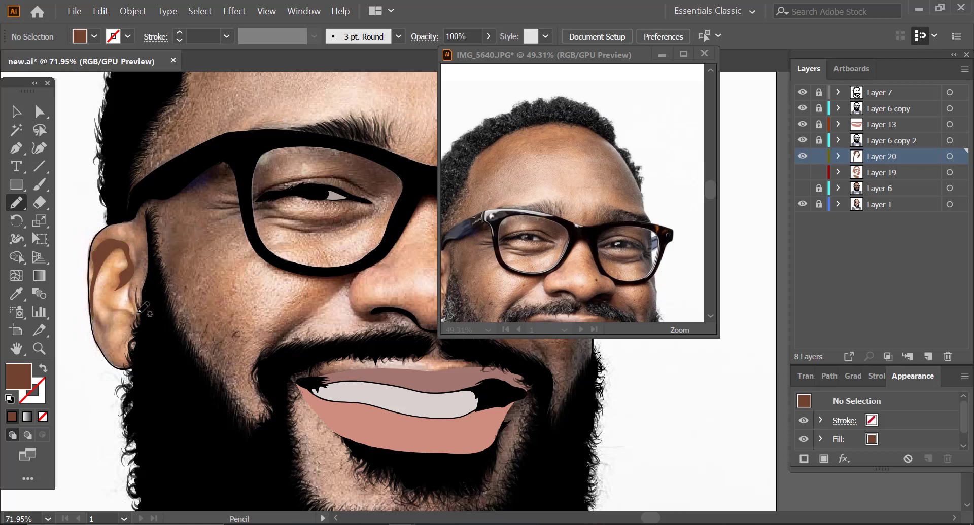
pyautogui.moveTo(129, 290)
pyautogui.mouseDown()
pyautogui.moveTo(136, 308)
pyautogui.moveTo(133, 293)
pyautogui.mouseUp()
pyautogui.moveTo(109, 306)
pyautogui.mouseDown()
pyautogui.moveTo(119, 312)
pyautogui.moveTo(94, 312)
pyautogui.moveTo(105, 324)
pyautogui.moveTo(112, 313)
pyautogui.moveTo(114, 350)
pyautogui.moveTo(146, 368)
pyautogui.moveTo(91, 380)
pyautogui.moveTo(85, 326)
pyautogui.moveTo(91, 309)
pyautogui.moveTo(111, 307)
pyautogui.mouseUp()
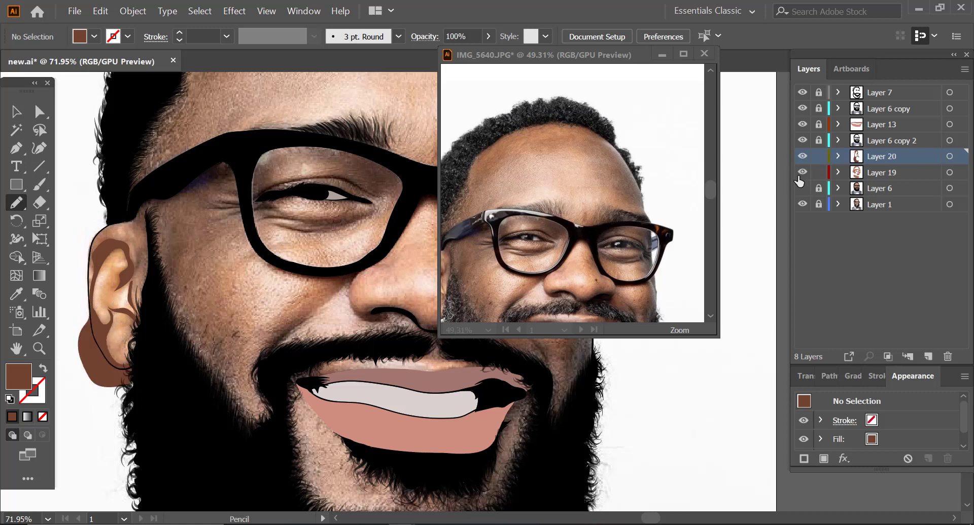
# Step: Show the skin layers, unlock Layer 6, and remove the earlobe shadow's overflow outside the ear with Shape Builder
pyautogui.click(802, 188)
pyautogui.click(16, 111)
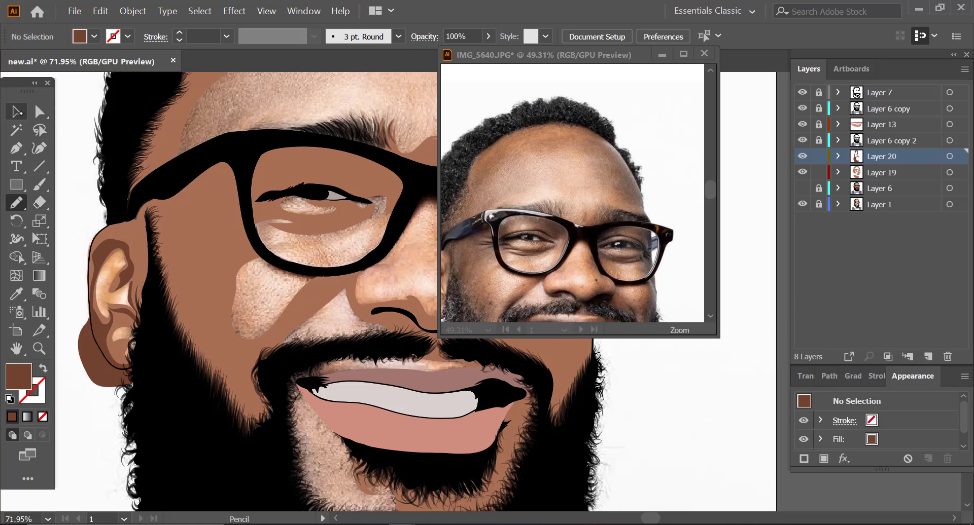
pyautogui.click(802, 188)
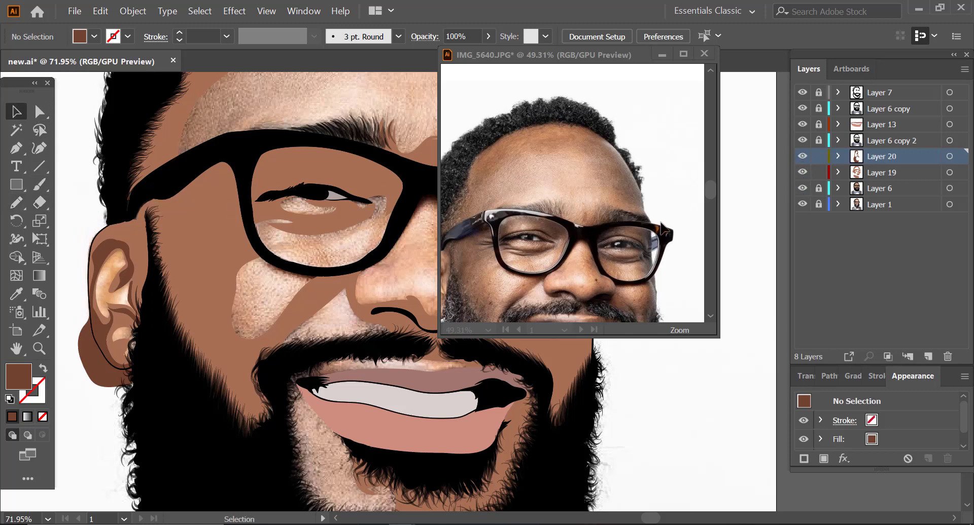
pyautogui.click(86, 349)
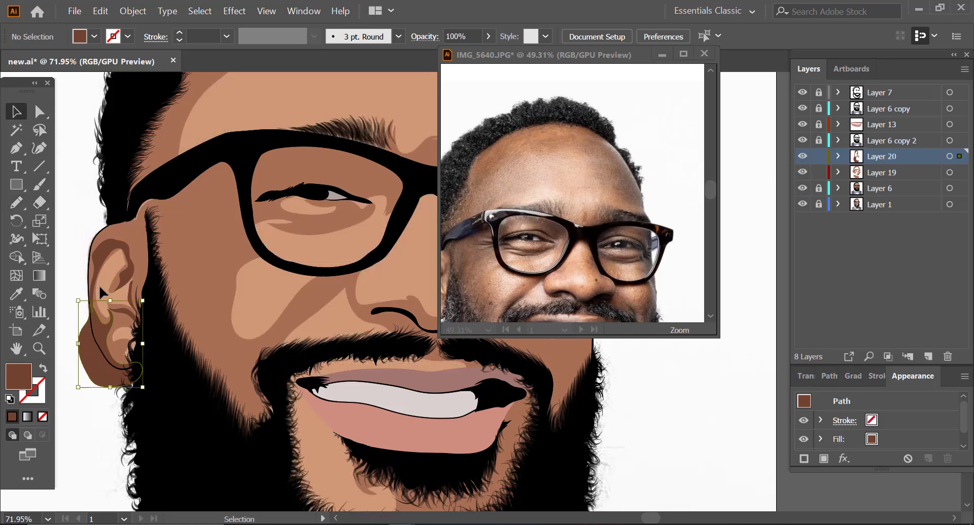
pyautogui.click(40, 111)
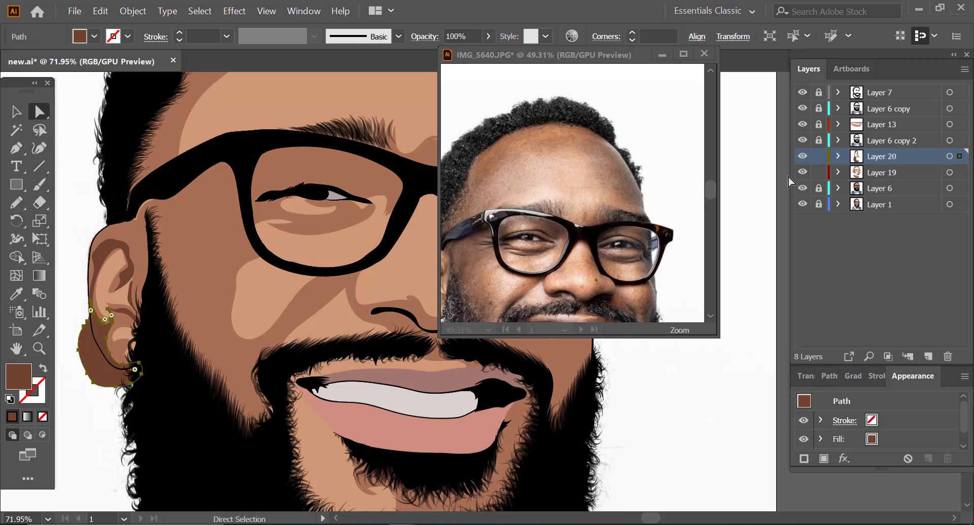
pyautogui.click(818, 189)
pyautogui.keyDown('shift'); pyautogui.click(102, 293); pyautogui.keyUp('shift')
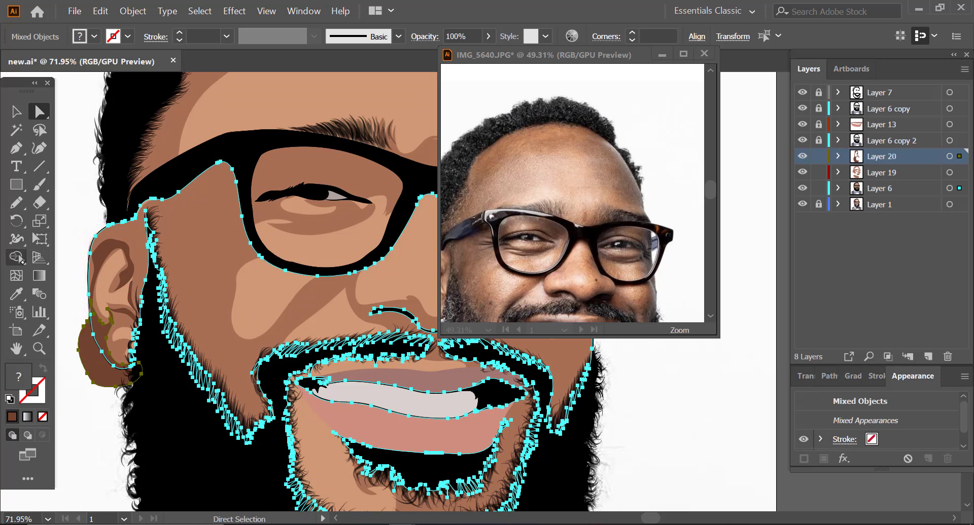
pyautogui.click(17, 258)
pyautogui.keyDown('alt'); pyautogui.click(82, 373); pyautogui.keyUp('alt')
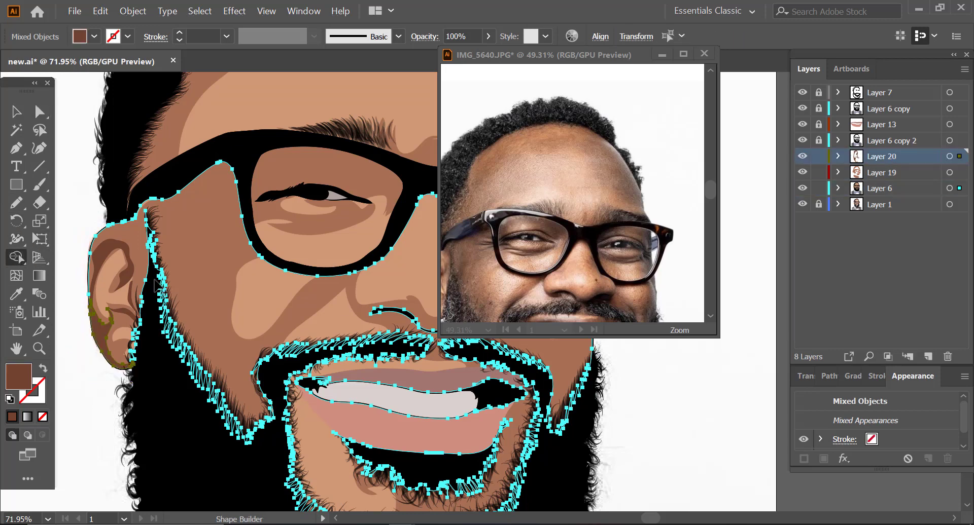
pyautogui.click(17, 111)
pyautogui.click(67, 197)
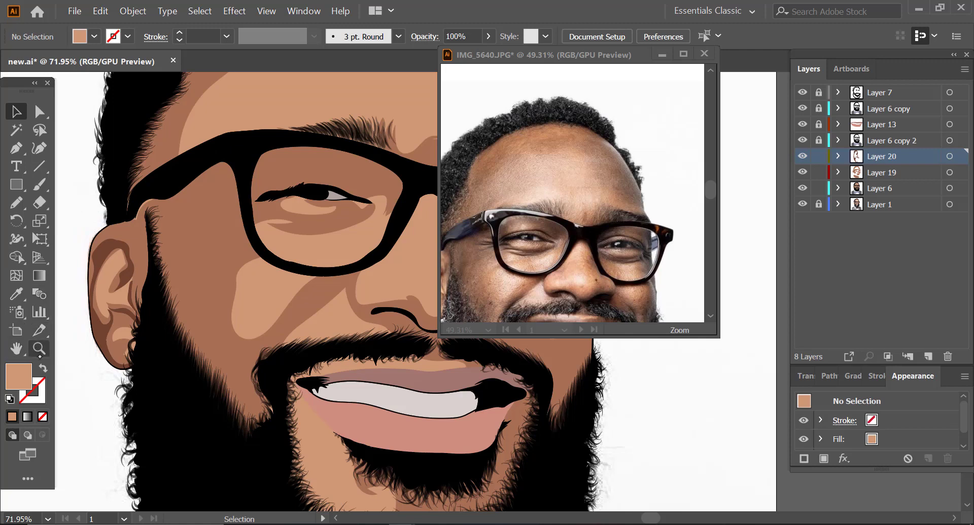
# Step: Hide Layers 19 and 6 again and sample the ear shadow's dark brown as the fill
pyautogui.click(39, 349)
pyautogui.moveTo(136, 286); pyautogui.dragTo(21, 339)
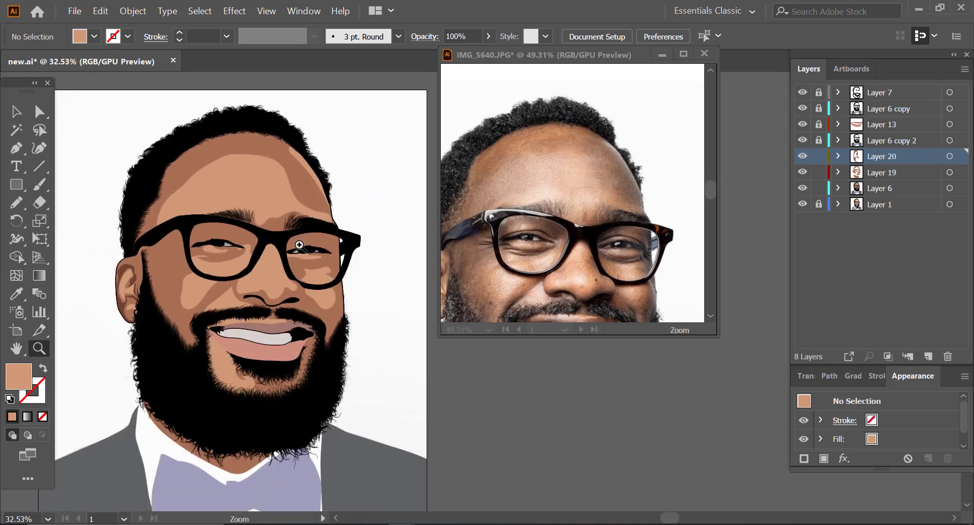
pyautogui.moveTo(202, 247); pyautogui.dragTo(239, 244)
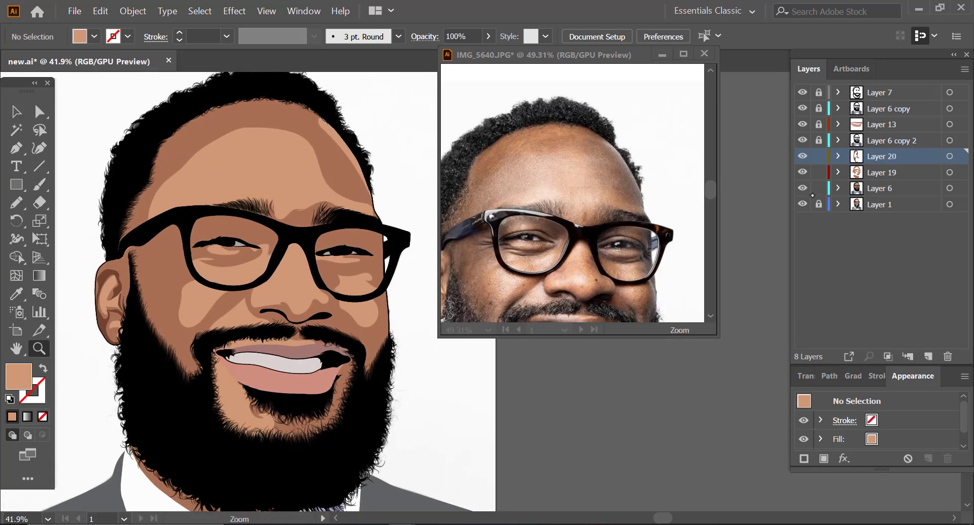
pyautogui.click(803, 172)
pyautogui.moveTo(174, 311); pyautogui.dragTo(165, 291)
pyautogui.moveTo(257, 213); pyautogui.dragTo(287, 216)
pyautogui.click(16, 202)
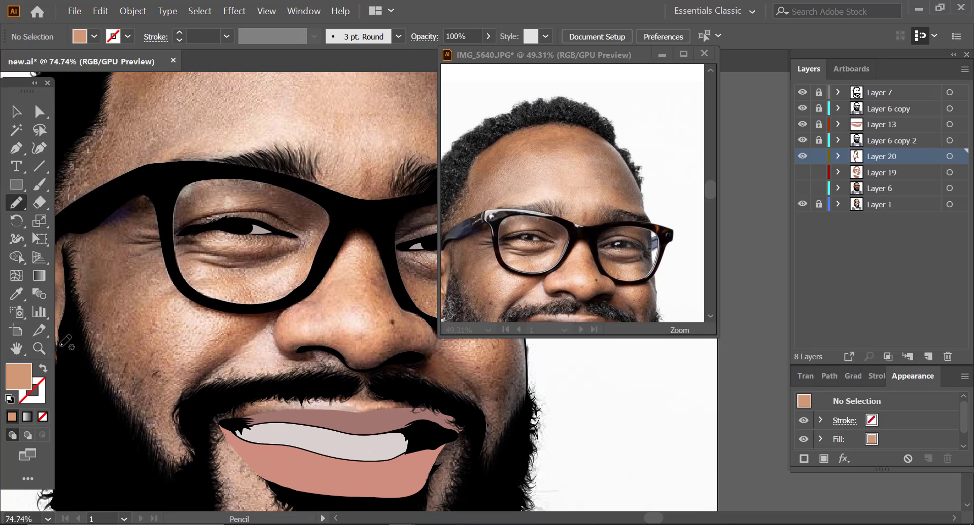
pyautogui.click(38, 348)
pyautogui.moveTo(205, 301); pyautogui.dragTo(147, 304)
pyautogui.click(17, 294)
pyautogui.click(93, 291)
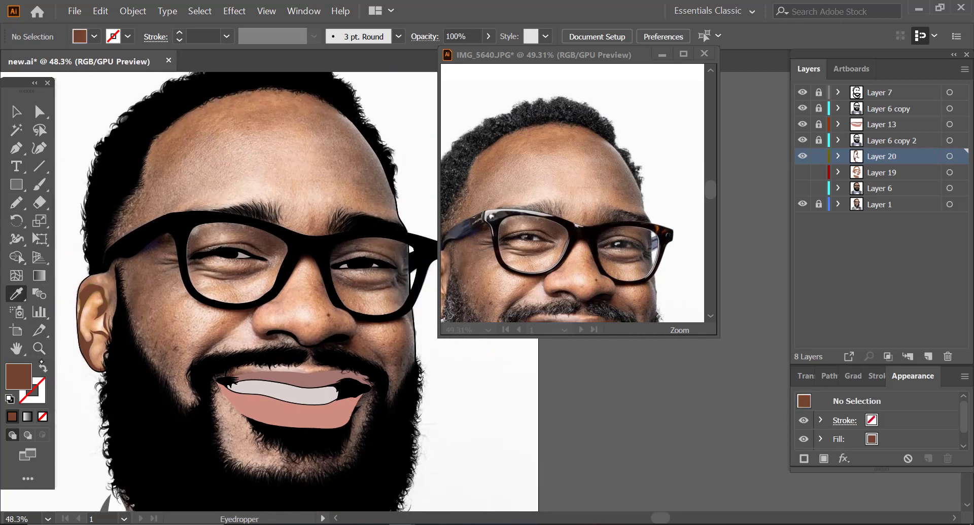
# Step: Draw dark brown shadows beneath the near glasses arm and along the crow's-feet wrinkles with the Pencil tool
pyautogui.click(39, 349)
pyautogui.moveTo(208, 267); pyautogui.dragTo(166, 264)
pyautogui.moveTo(558, 200); pyautogui.dragTo(518, 192)
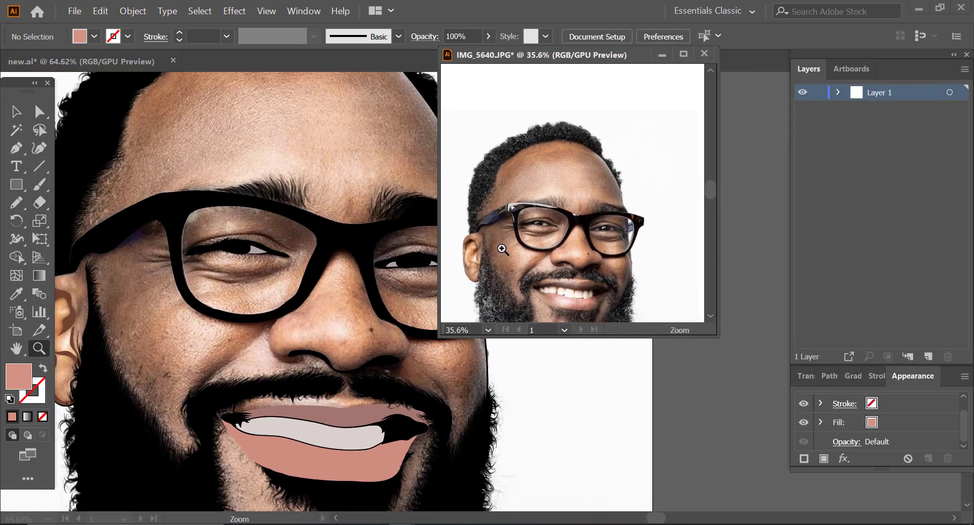
pyautogui.moveTo(502, 249); pyautogui.dragTo(521, 247)
pyautogui.press('n')
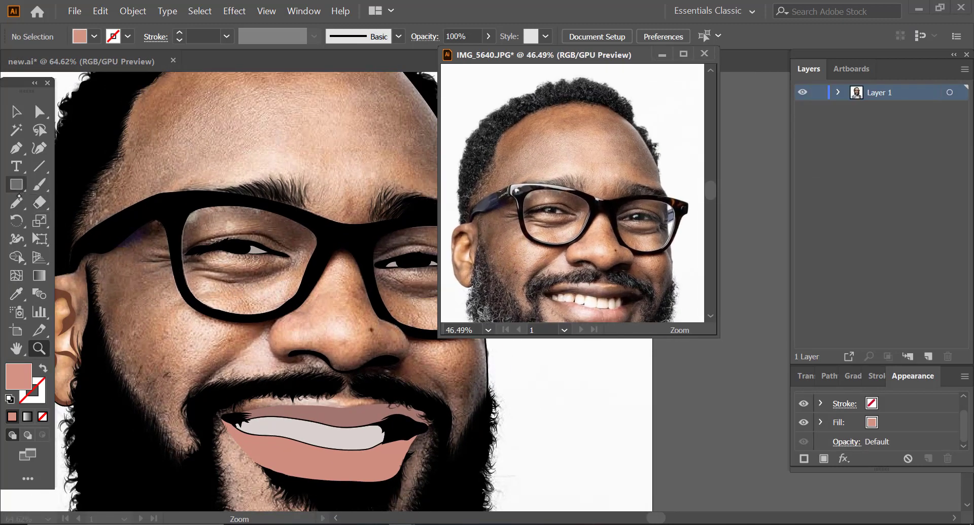
pyautogui.click(162, 240)
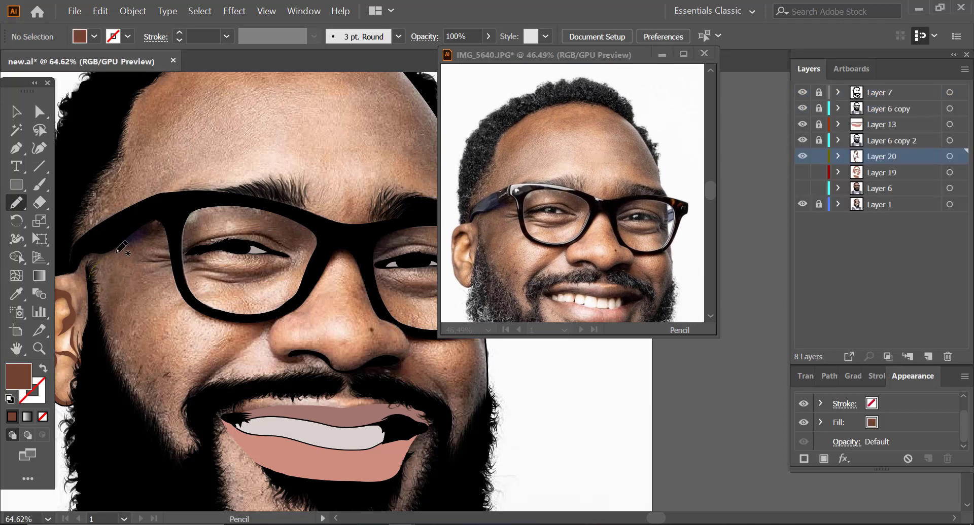
pyautogui.moveTo(165, 239)
pyautogui.mouseDown()
pyautogui.moveTo(159, 215)
pyautogui.moveTo(168, 219)
pyautogui.moveTo(98, 244)
pyautogui.moveTo(76, 269)
pyautogui.moveTo(90, 287)
pyautogui.mouseUp()
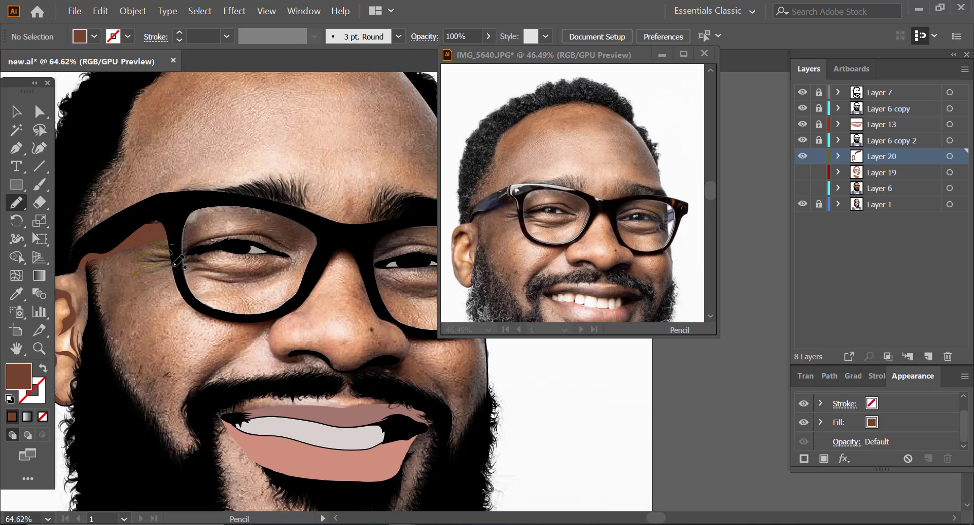
pyautogui.moveTo(180, 237); pyautogui.dragTo(182, 235)
# Step: Change Layer 20's identifying colour to cyan and undo the stray pencil strokes around the near eye
pyautogui.moveTo(246, 233)
pyautogui.mouseDown()
pyautogui.moveTo(300, 223)
pyautogui.moveTo(258, 253)
pyautogui.moveTo(322, 236)
pyautogui.moveTo(188, 207)
pyautogui.moveTo(213, 244)
pyautogui.mouseUp()
pyautogui.hotkey('ctrl', 'z')
pyautogui.doubleClick(908, 157)
pyautogui.click(540, 376)
pyautogui.moveTo(222, 267)
pyautogui.mouseDown()
pyautogui.moveTo(282, 262)
pyautogui.moveTo(185, 260)
pyautogui.moveTo(263, 264)
pyautogui.moveTo(212, 249)
pyautogui.mouseUp()
pyautogui.hotkey('ctrl', 'z')
# Step: Draw dark brown shadows on the upper eyelid and under the near eye inside the glasses lens on Layer 20
pyautogui.click(802, 172)
pyautogui.scroll(-1, 315, 246)
pyautogui.moveTo(355, 249)
pyautogui.mouseDown()
pyautogui.moveTo(244, 248)
pyautogui.moveTo(336, 256)
pyautogui.moveTo(267, 232)
pyautogui.moveTo(261, 258)
pyautogui.mouseUp()
pyautogui.click(802, 173)
pyautogui.moveTo(337, 269)
pyautogui.mouseDown()
pyautogui.moveTo(341, 305)
pyautogui.moveTo(325, 268)
pyautogui.moveTo(315, 308)
pyautogui.moveTo(307, 293)
pyautogui.mouseUp()
pyautogui.scroll(1, 358, 251)
pyautogui.scroll(-1, 256, 292)
pyautogui.moveTo(213, 324); pyautogui.dragTo(375, 253)
pyautogui.moveTo(189, 331)
pyautogui.mouseDown()
pyautogui.moveTo(234, 288)
pyautogui.moveTo(190, 329)
pyautogui.mouseUp()
pyautogui.moveTo(269, 284)
pyautogui.mouseDown()
pyautogui.moveTo(325, 299)
pyautogui.moveTo(270, 286)
pyautogui.mouseUp()
pyautogui.moveTo(327, 297)
pyautogui.mouseDown()
pyautogui.moveTo(383, 320)
pyautogui.moveTo(329, 298)
pyautogui.mouseUp()
pyautogui.moveTo(355, 304); pyautogui.dragTo(363, 304)
# Step: Draw dark brown shadows around the far eye, on the far cheek, and on the chin above the beard
pyautogui.moveTo(418, 320); pyautogui.dragTo(249, 284)
pyautogui.moveTo(290, 351)
pyautogui.mouseDown()
pyautogui.moveTo(307, 308)
pyautogui.moveTo(294, 350)
pyautogui.mouseUp()
pyautogui.moveTo(312, 234); pyautogui.dragTo(315, 260)
pyautogui.moveTo(273, 355); pyautogui.dragTo(177, 335)
pyautogui.moveTo(604, 254); pyautogui.dragTo(597, 160)
pyautogui.moveTo(197, 373); pyautogui.dragTo(261, 398)
pyautogui.moveTo(231, 174); pyautogui.dragTo(267, 198)
pyautogui.moveTo(264, 244)
pyautogui.mouseDown()
pyautogui.moveTo(233, 243)
pyautogui.moveTo(341, 237)
pyautogui.mouseUp()
# Step: Check the shadows against Layers 19 and 6, and outline a large near-cheek shadow from the temple down along the beard
pyautogui.click(802, 172)
pyautogui.click(802, 189)
pyautogui.moveTo(304, 243); pyautogui.dragTo(386, 227)
pyautogui.click(802, 172)
pyautogui.click(802, 188)
pyautogui.moveTo(242, 404)
pyautogui.mouseDown()
pyautogui.moveTo(244, 419)
pyautogui.moveTo(228, 254)
pyautogui.moveTo(248, 422)
pyautogui.mouseUp()
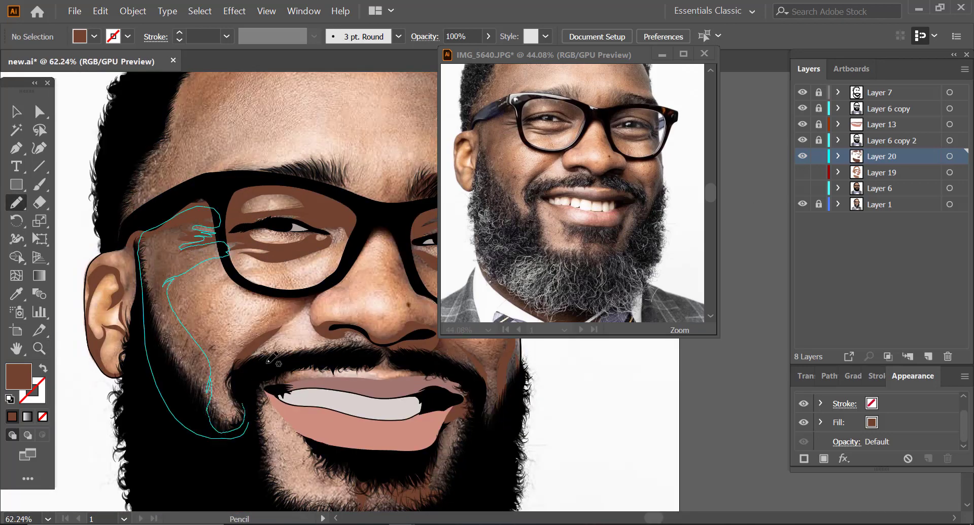
# Step: Show Layers 19 and 6 again and lower the near-cheek shadow's opacity to 48%
pyautogui.click(803, 173)
pyautogui.click(802, 189)
pyautogui.press('v')
pyautogui.click(145, 304)
pyautogui.click(328, 95)
pyautogui.moveTo(350, 289); pyautogui.dragTo(386, 291)
pyautogui.press('n')
pyautogui.moveTo(294, 394)
pyautogui.mouseDown()
pyautogui.moveTo(325, 337)
pyautogui.moveTo(292, 317)
pyautogui.moveTo(294, 393)
pyautogui.mouseUp()
pyautogui.press('v')
pyautogui.click(304, 334)
pyautogui.click(380, 119)
pyautogui.moveTo(203, 305); pyautogui.dragTo(145, 304)
# Step: Create a new layer above Layer 20 and set the fill colour to 3A1B11
pyautogui.click(928, 357)
pyautogui.doubleClick(18, 377)
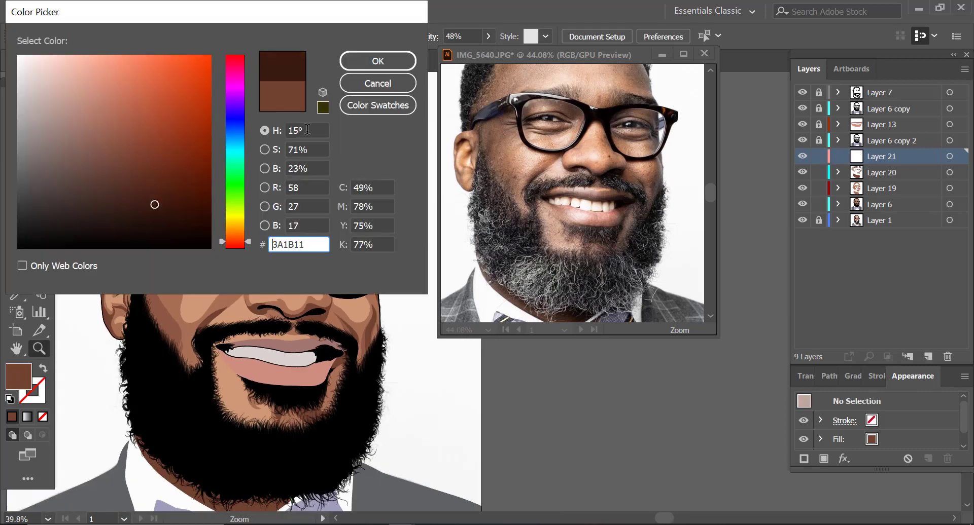
pyautogui.press('Return')
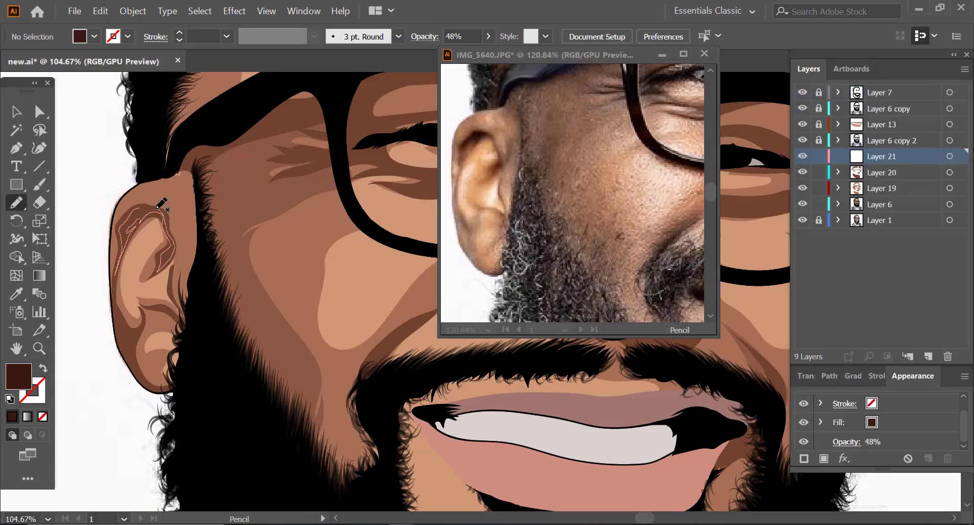
# Step: Draw the deepest brown shadows beneath the near glasses arm and around the near eye on Layer 21
pyautogui.moveTo(116, 297)
pyautogui.mouseDown()
pyautogui.moveTo(123, 323)
pyautogui.moveTo(115, 296)
pyautogui.mouseUp()
pyautogui.moveTo(168, 310); pyautogui.dragTo(171, 308)
pyautogui.press('z')
pyautogui.moveTo(179, 259); pyautogui.dragTo(106, 258)
pyautogui.moveTo(253, 217); pyautogui.dragTo(290, 218)
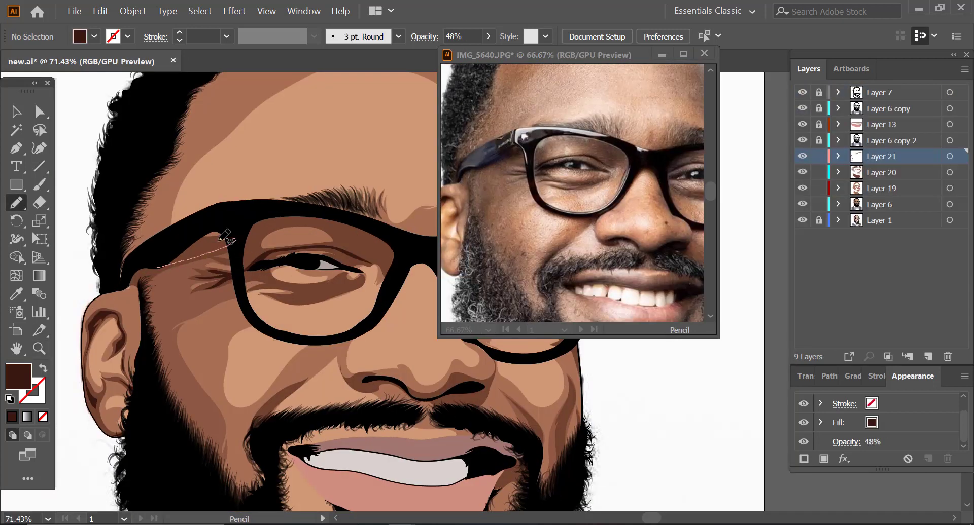
pyautogui.scroll(2, 532, 365)
pyautogui.moveTo(158, 283)
pyautogui.mouseDown()
pyautogui.moveTo(263, 285)
pyautogui.moveTo(162, 284)
pyautogui.moveTo(209, 291)
pyautogui.moveTo(185, 292)
pyautogui.mouseUp()
pyautogui.moveTo(168, 258)
pyautogui.mouseDown()
pyautogui.moveTo(283, 251)
pyautogui.moveTo(168, 258)
pyautogui.mouseUp()
# Step: Draw the deepest brown shadows around the nostrils and under the nose on Layer 21
pyautogui.moveTo(224, 203); pyautogui.dragTo(183, 204)
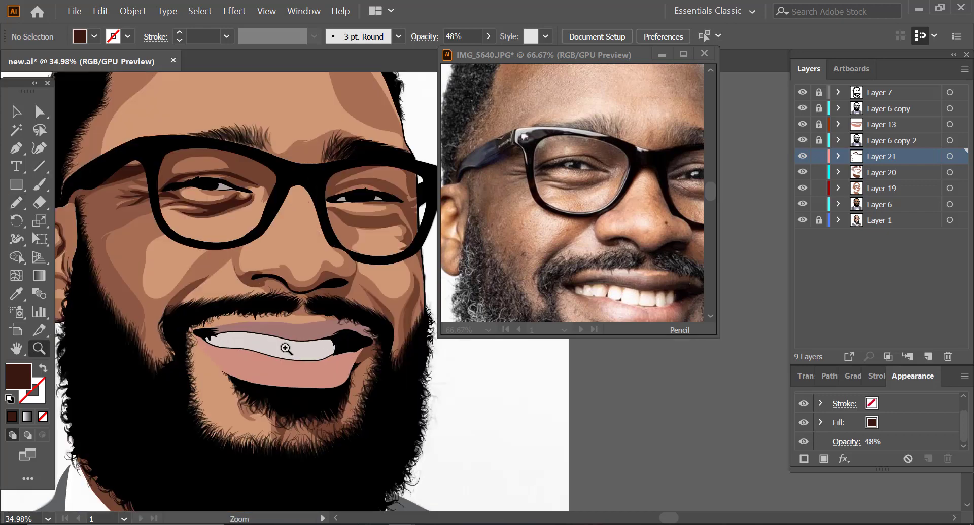
pyautogui.moveTo(285, 348); pyautogui.dragTo(324, 348)
pyautogui.moveTo(200, 247); pyautogui.dragTo(198, 250)
pyautogui.moveTo(275, 233); pyautogui.dragTo(254, 242)
pyautogui.moveTo(93, 285); pyautogui.dragTo(59, 284)
pyautogui.moveTo(252, 275); pyautogui.dragTo(299, 275)
pyautogui.moveTo(228, 257)
pyautogui.mouseDown()
pyautogui.moveTo(275, 257)
pyautogui.moveTo(228, 258)
pyautogui.mouseUp()
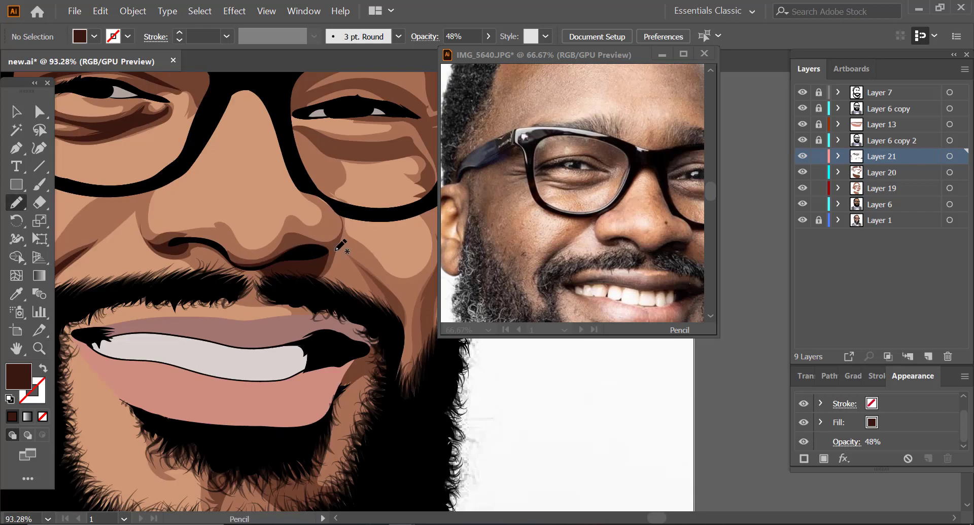
pyautogui.moveTo(341, 243); pyautogui.dragTo(317, 245)
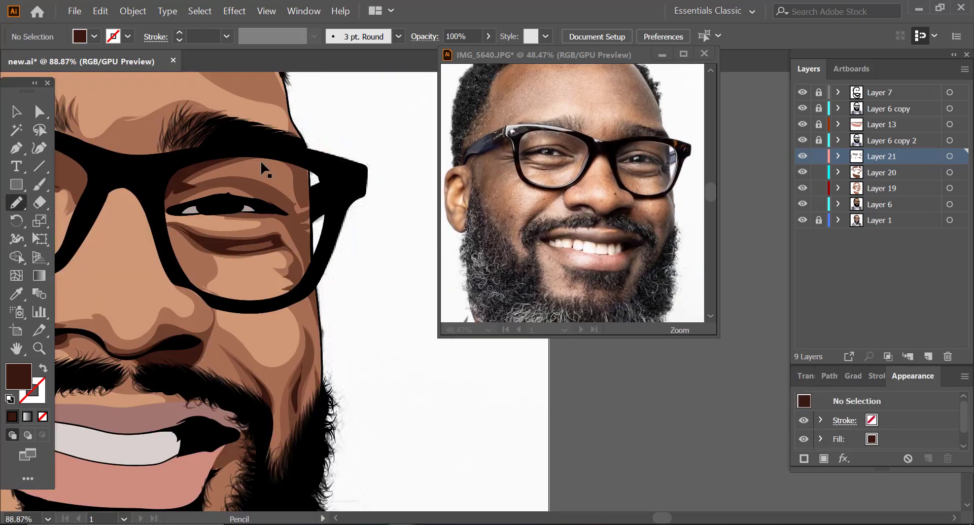
# Step: Add deepest shadows around the far eye and cheek, lock Layer 21, and continue the medium brown shading at the far temple on Layer 20
pyautogui.moveTo(169, 197)
pyautogui.mouseDown()
pyautogui.moveTo(232, 183)
pyautogui.moveTo(169, 198)
pyautogui.mouseUp()
pyautogui.moveTo(293, 229)
pyautogui.mouseDown()
pyautogui.moveTo(290, 203)
pyautogui.moveTo(293, 229)
pyautogui.mouseUp()
pyautogui.hotkey('shift', 'e')
pyautogui.click(818, 157)
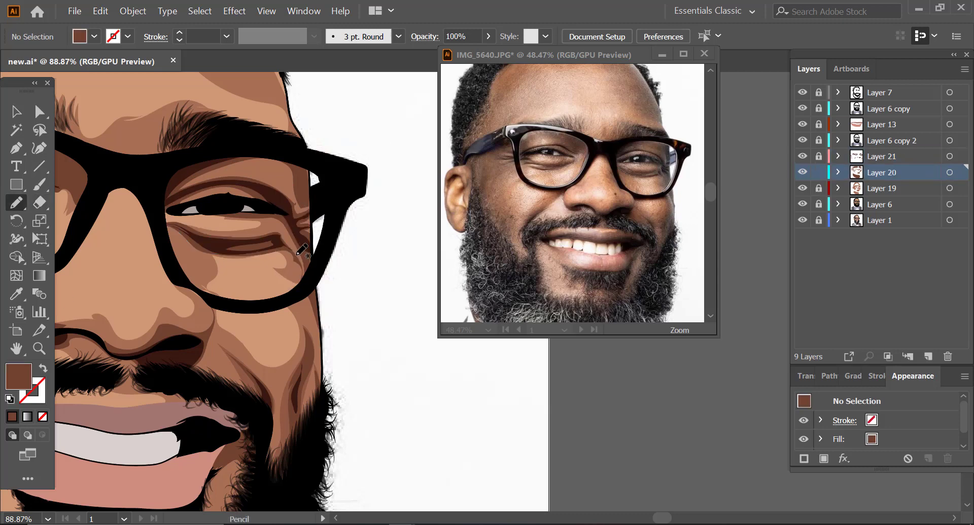
pyautogui.press('v')
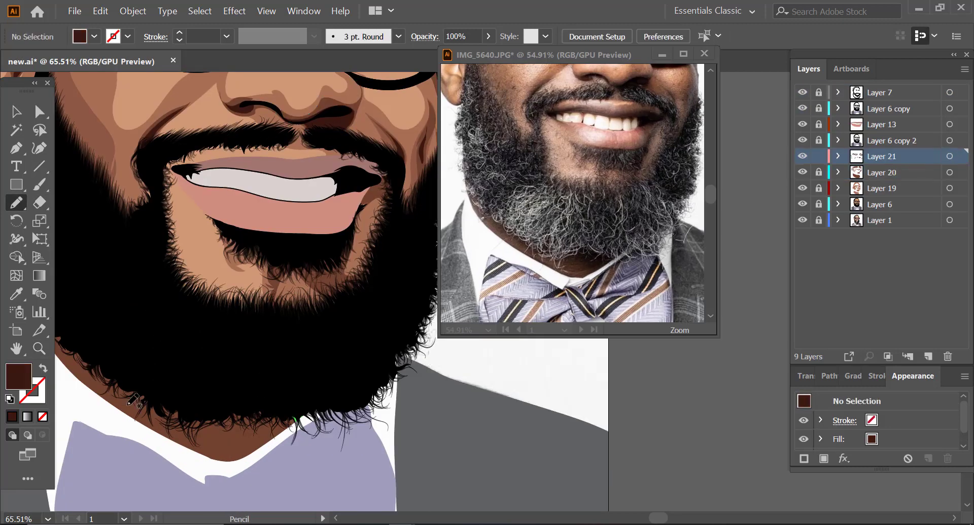
# Step: Draw a very dark brown shadow at 100% opacity on the neck below the beard on Layer 21
pyautogui.moveTo(154, 420); pyautogui.dragTo(155, 422)
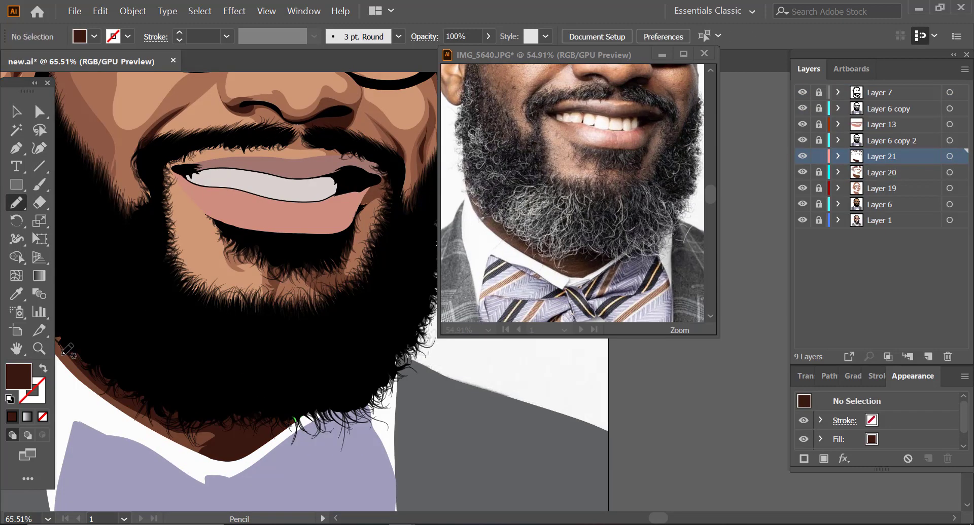
pyautogui.moveTo(304, 338)
pyautogui.mouseDown()
pyautogui.moveTo(92, 389)
pyautogui.moveTo(153, 389)
pyautogui.mouseUp()
pyautogui.moveTo(274, 327); pyautogui.dragTo(234, 340)
pyautogui.moveTo(303, 231); pyautogui.dragTo(302, 233)
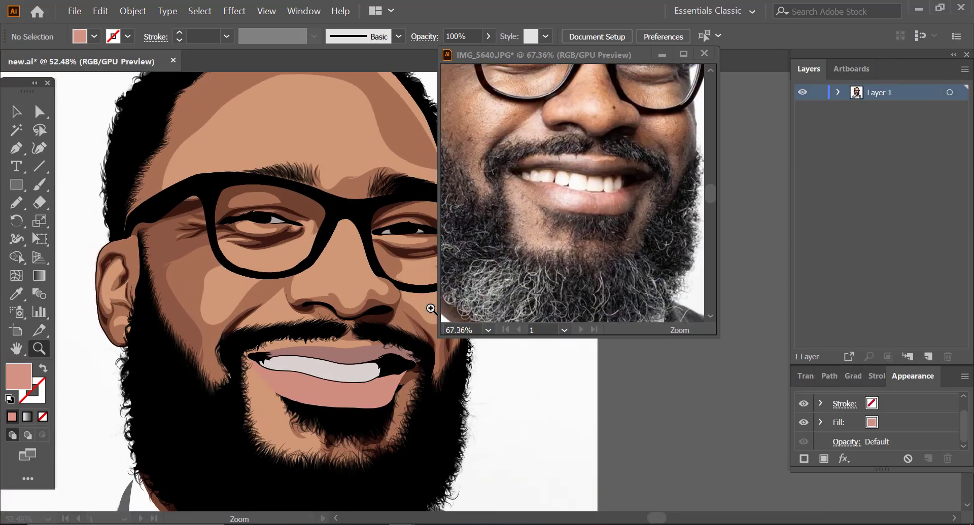
# Step: Draw near-black accents along the near eyelid crease and the ear's inner fold on a new layer above Layer 21
pyautogui.moveTo(245, 225)
pyautogui.mouseDown()
pyautogui.moveTo(276, 199)
pyautogui.moveTo(328, 219)
pyautogui.mouseUp()
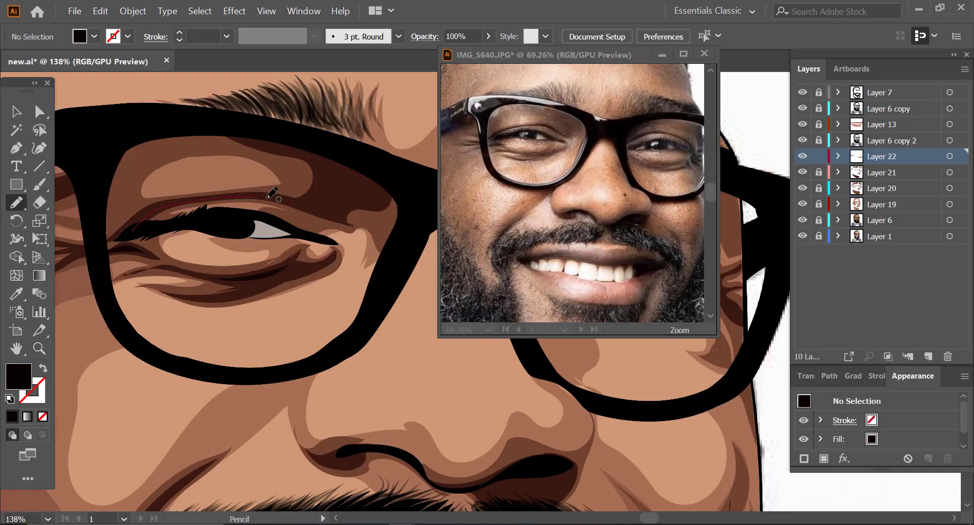
pyautogui.moveTo(267, 196); pyautogui.dragTo(305, 213)
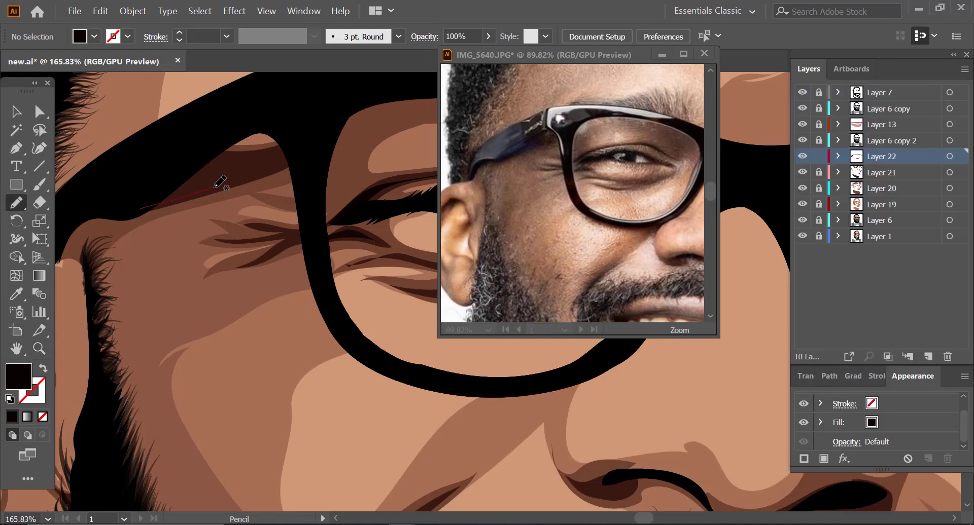
pyautogui.press('z')
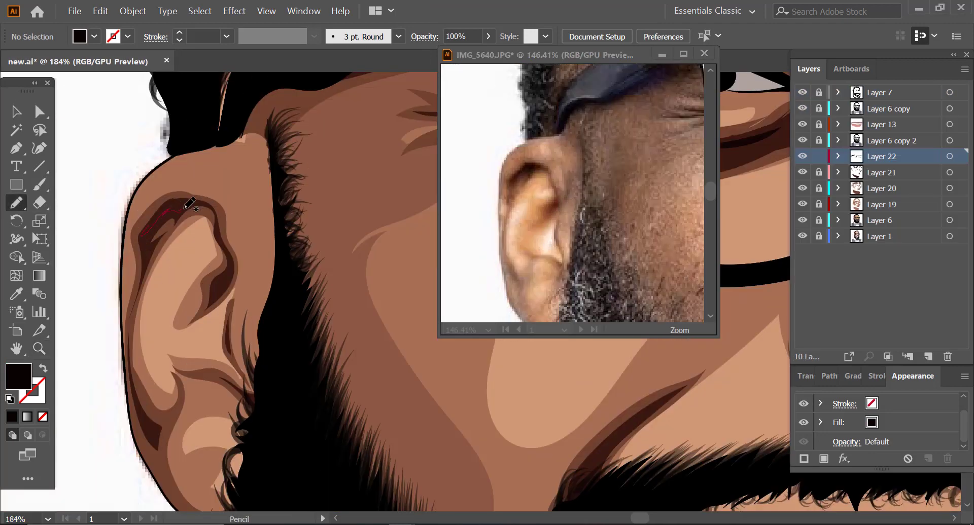
pyautogui.moveTo(320, 276); pyautogui.dragTo(207, 298)
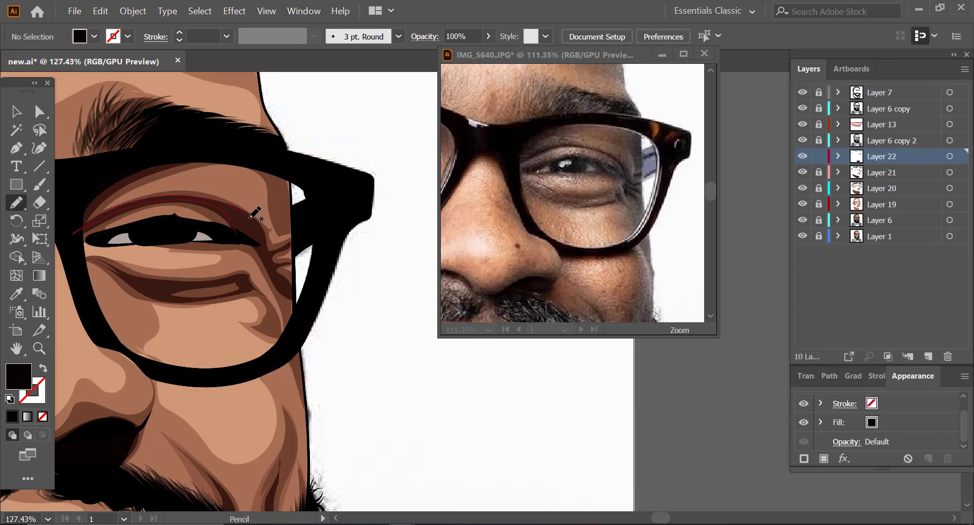
# Step: Draw transition shapes across the face in tan at 49% opacity on a new layer between Layers 19 and 20
pyautogui.moveTo(261, 211); pyautogui.dragTo(277, 248)
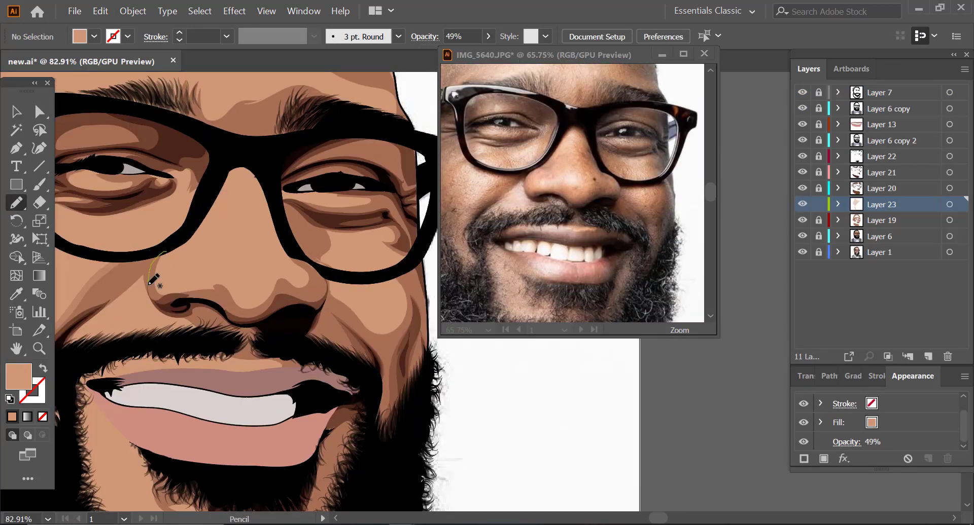
pyautogui.moveTo(158, 253)
pyautogui.mouseDown()
pyautogui.moveTo(154, 266)
pyautogui.moveTo(217, 308)
pyautogui.moveTo(321, 287)
pyautogui.moveTo(305, 257)
pyautogui.mouseUp()
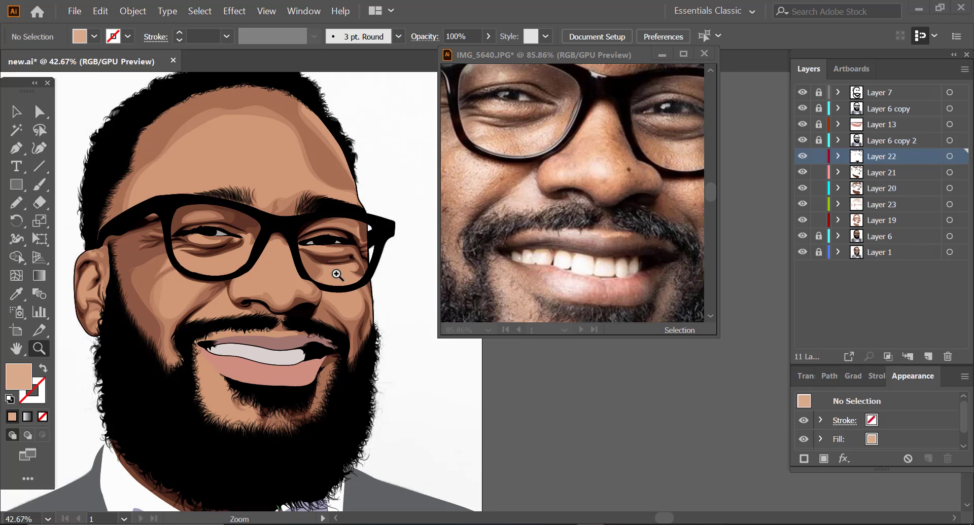
# Step: Sample the tan fill with 49% opacity from the shading beside the far side of the nose
pyautogui.click(255, 289)
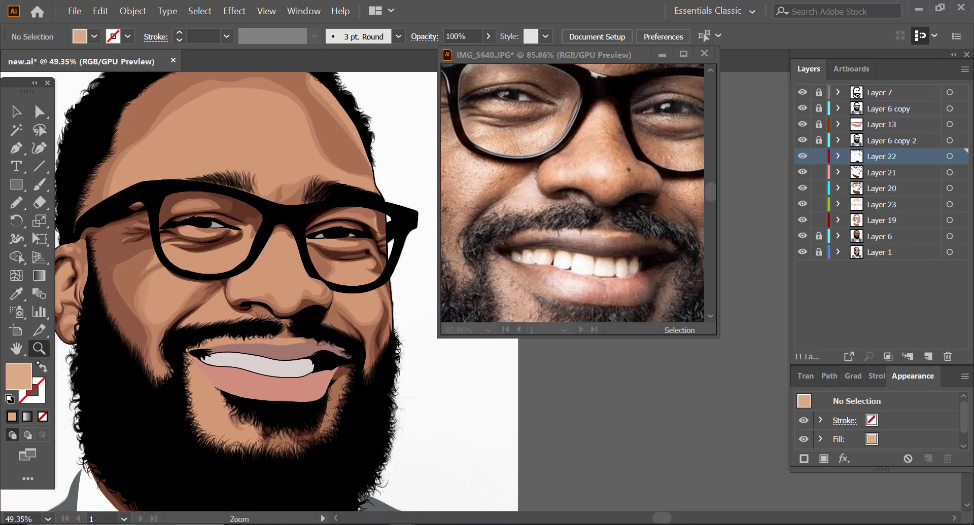
pyautogui.press('i')
pyautogui.click(320, 283)
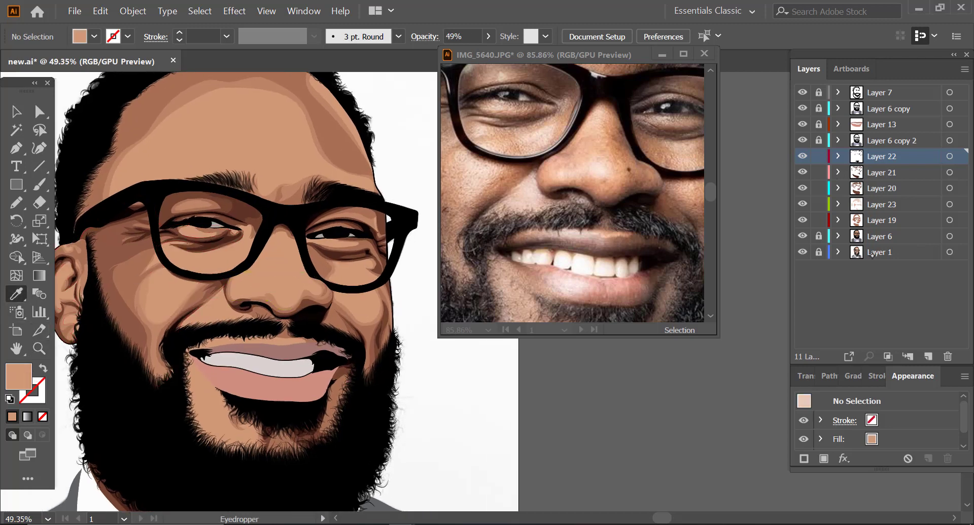
# Step: Add a new layer above Layer 22 and sample the base tan skin fill at 100% opacity
pyautogui.click(927, 357)
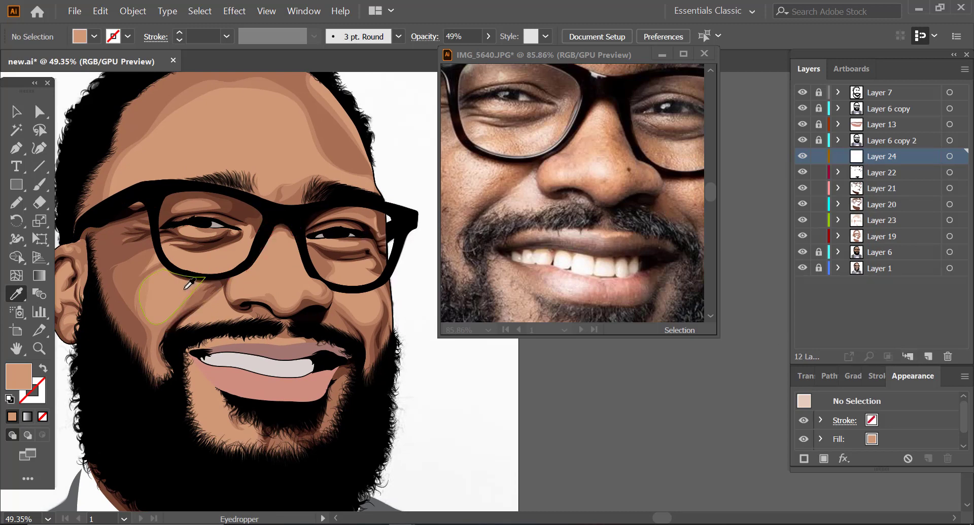
pyautogui.click(185, 254)
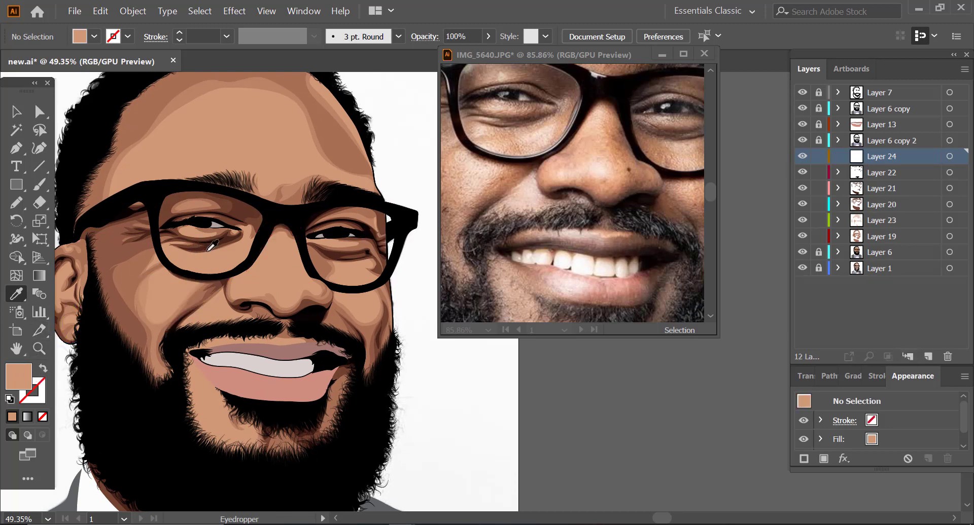
pyautogui.press('z')
pyautogui.moveTo(183, 272); pyautogui.dragTo(317, 240)
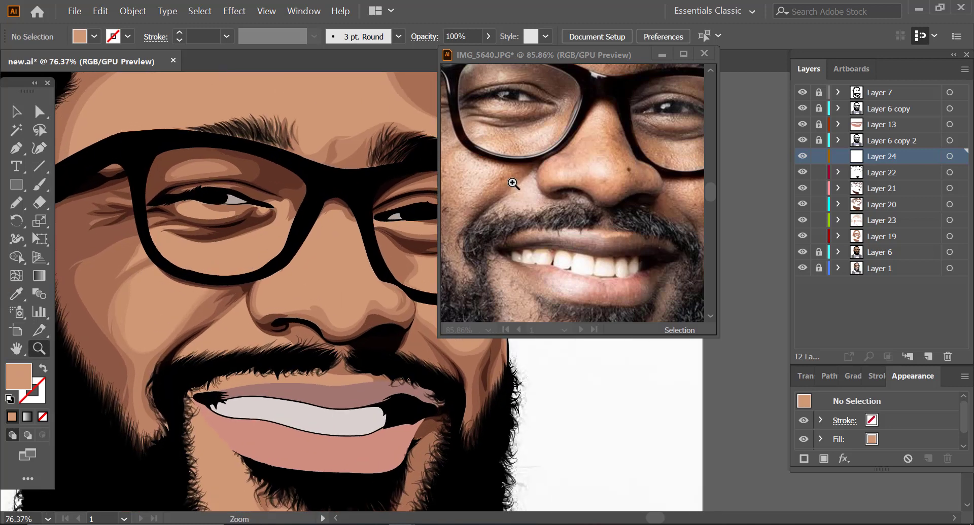
pyautogui.moveTo(574, 189)
pyautogui.mouseDown()
pyautogui.moveTo(484, 186)
pyautogui.moveTo(476, 175)
pyautogui.moveTo(500, 175)
pyautogui.mouseUp()
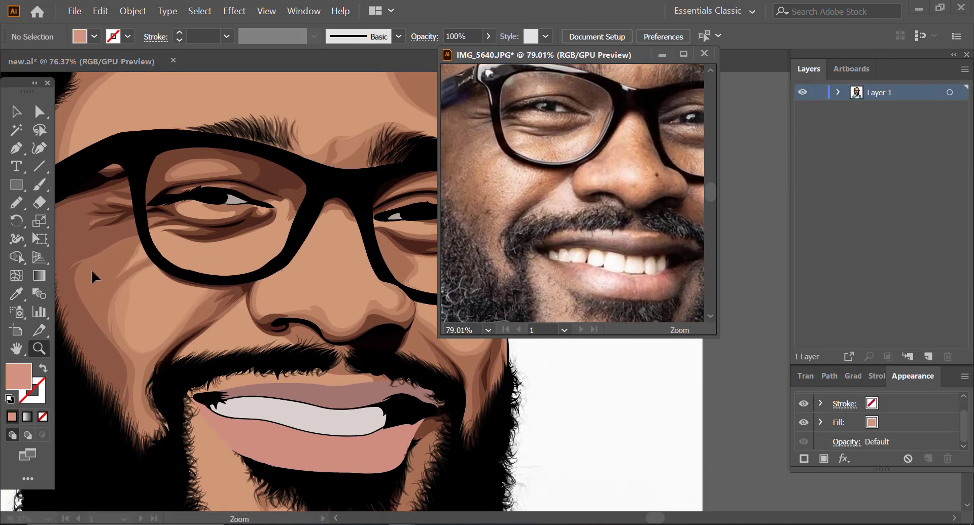
# Step: Draw a rounded triangular highlight shape on the near cheek just below the glasses frame on Layer 24
pyautogui.press('n')
pyautogui.click(178, 289)
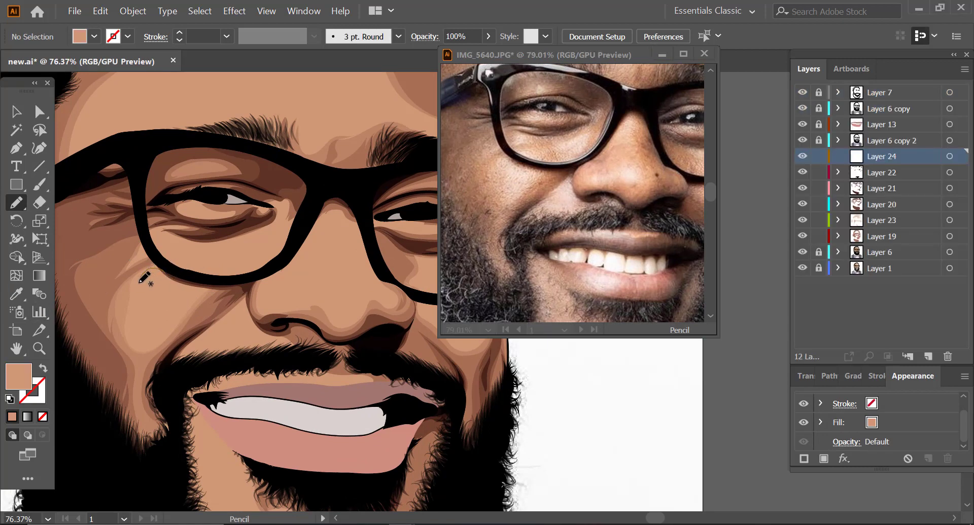
pyautogui.moveTo(138, 283)
pyautogui.mouseDown()
pyautogui.moveTo(137, 334)
pyautogui.moveTo(167, 327)
pyautogui.moveTo(188, 303)
pyautogui.moveTo(146, 272)
pyautogui.mouseUp()
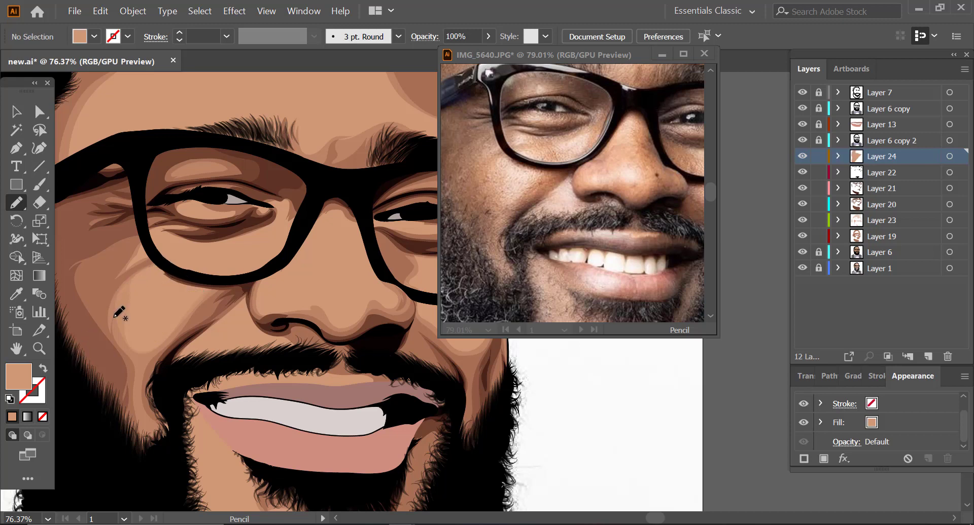
pyautogui.hotkey('ctrl', 'z')
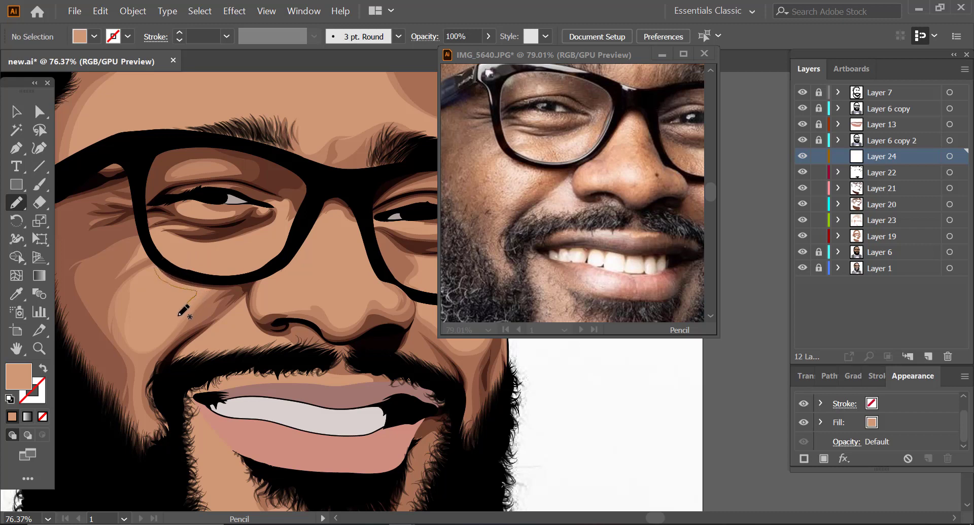
pyautogui.moveTo(179, 316)
pyautogui.mouseDown()
pyautogui.moveTo(154, 342)
pyautogui.moveTo(139, 341)
pyautogui.moveTo(138, 293)
pyautogui.mouseUp()
pyautogui.moveTo(158, 271); pyautogui.dragTo(160, 271)
# Step: Select the cheek highlight shape and change Layer 24's identification colour from the basic colours to light green
pyautogui.click(16, 112)
pyautogui.click(158, 292)
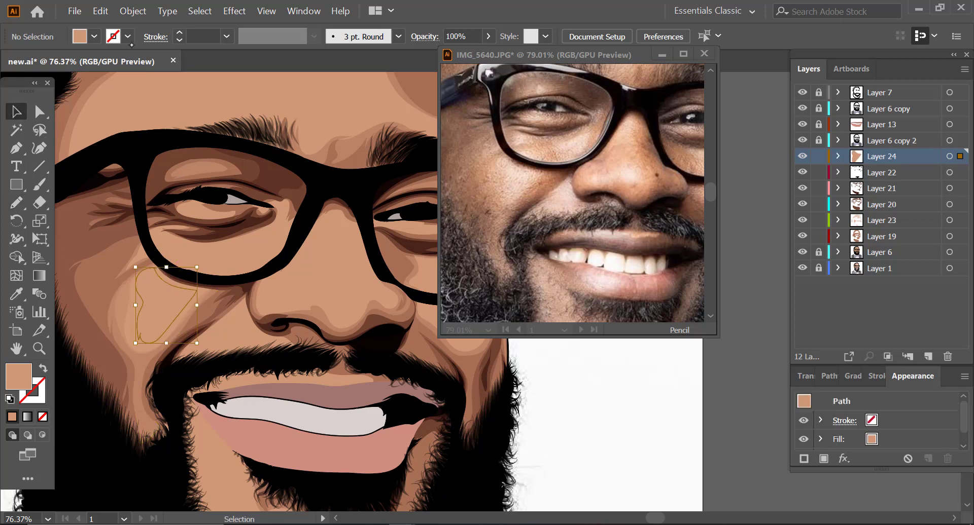
pyautogui.doubleClick(860, 157)
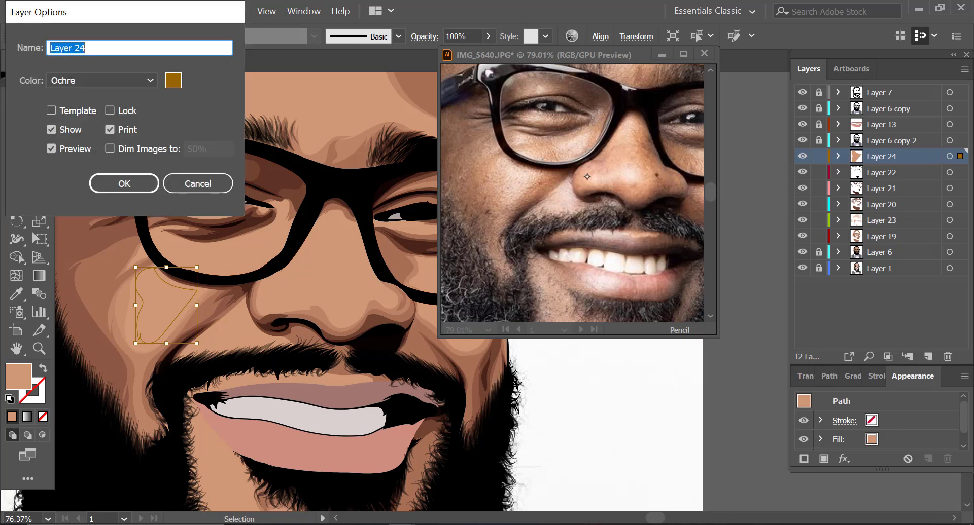
pyautogui.click(173, 80)
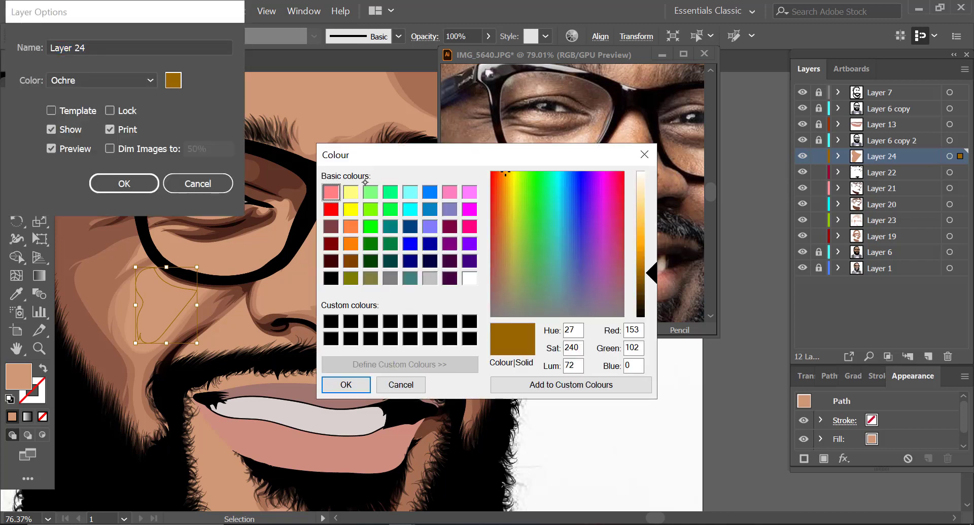
pyautogui.click(370, 191)
pyautogui.click(345, 384)
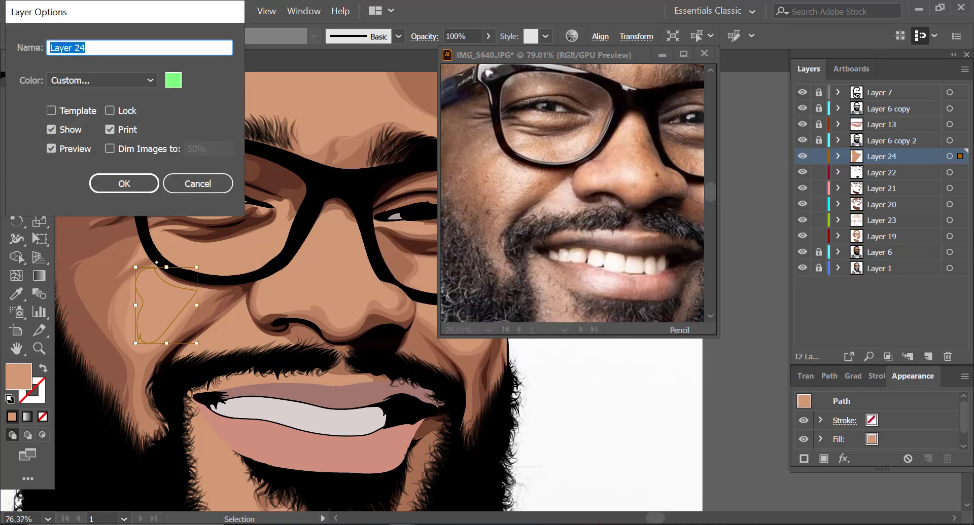
pyautogui.click(124, 183)
# Step: Recolor the cheek highlight to a lighter tan with hue 24.3, saturation 35% and brightness 87%
pyautogui.click(100, 10)
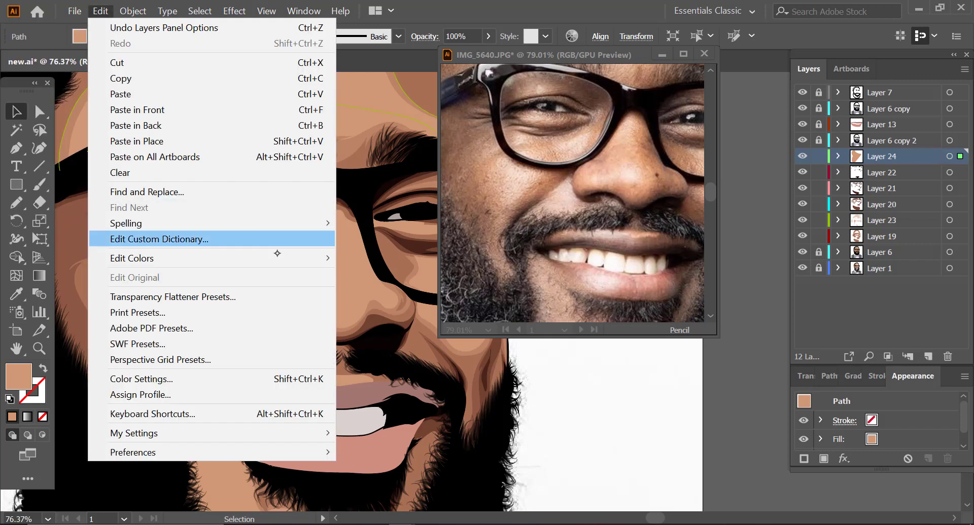
pyautogui.moveTo(289, 260)
pyautogui.moveTo(423, 277)
pyautogui.click(532, 338)
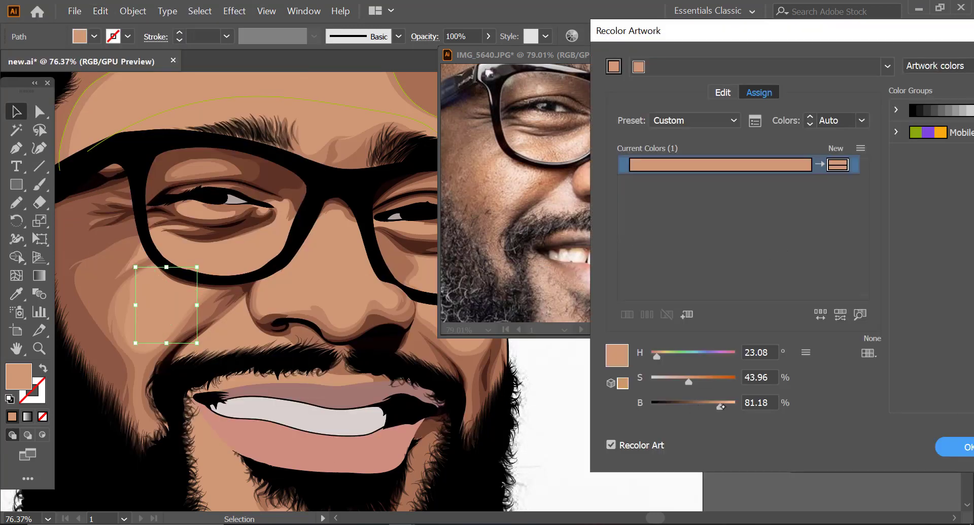
pyautogui.moveTo(725, 410); pyautogui.dragTo(729, 415)
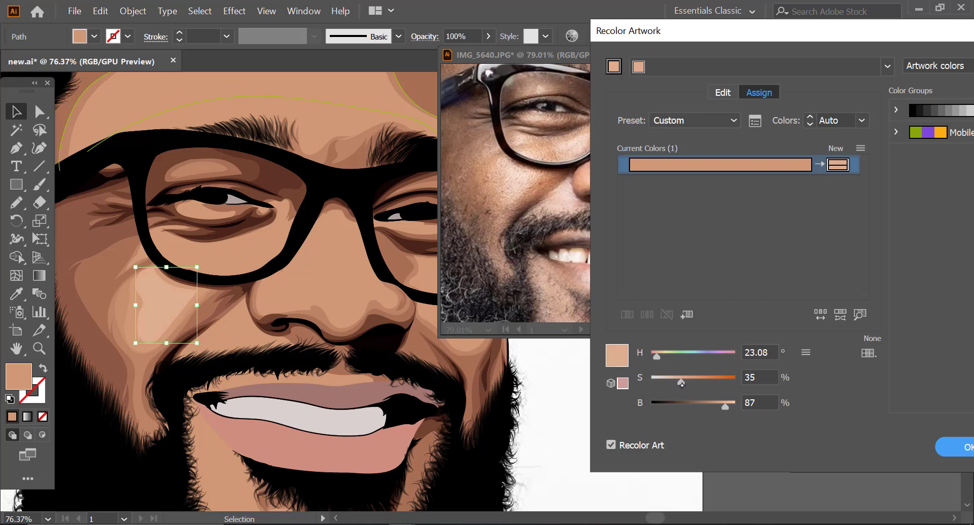
pyautogui.click(771, 352)
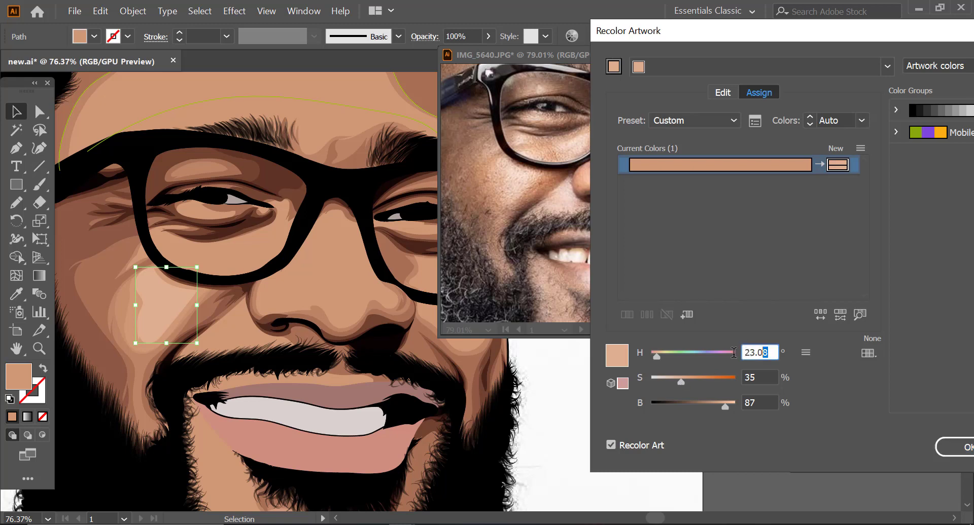
pyautogui.write('24')
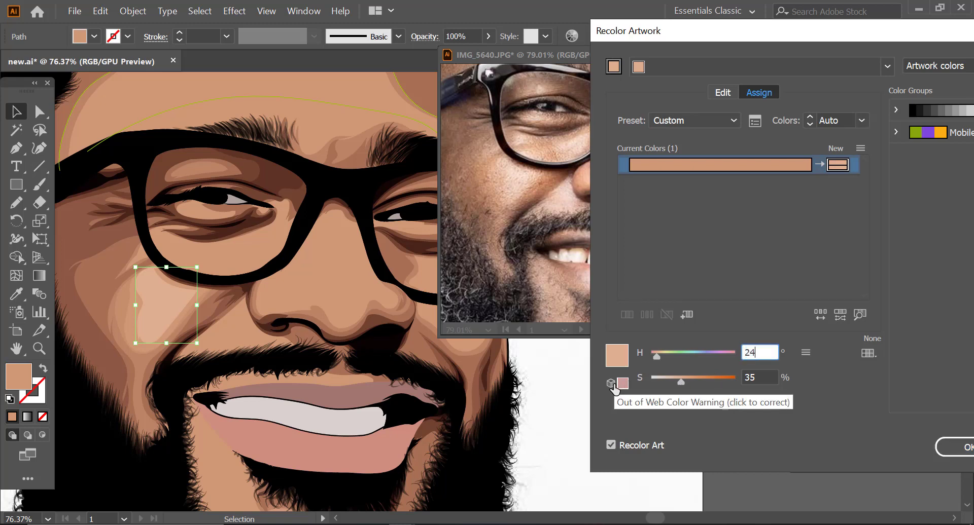
pyautogui.press('Tab')
pyautogui.press('Tab')
pyautogui.press('Tab')
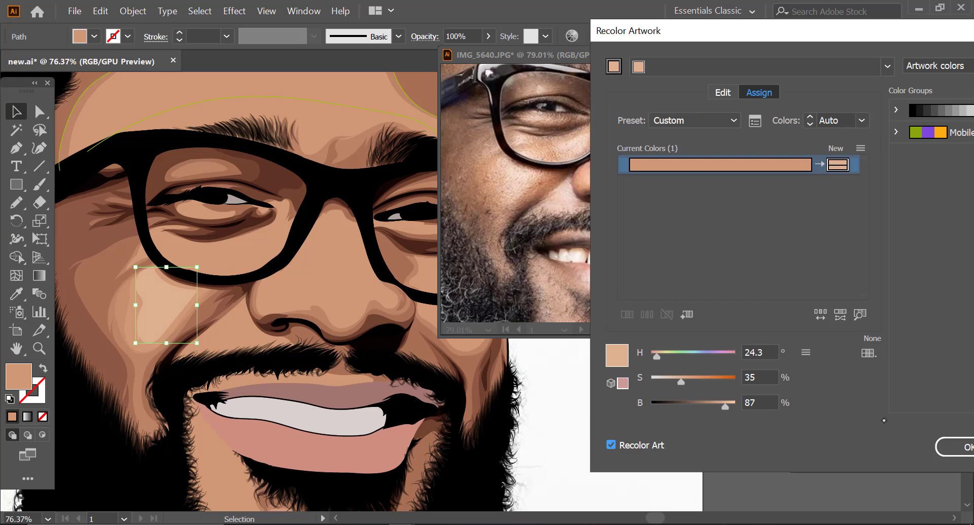
pyautogui.click(942, 451)
pyautogui.click(590, 386)
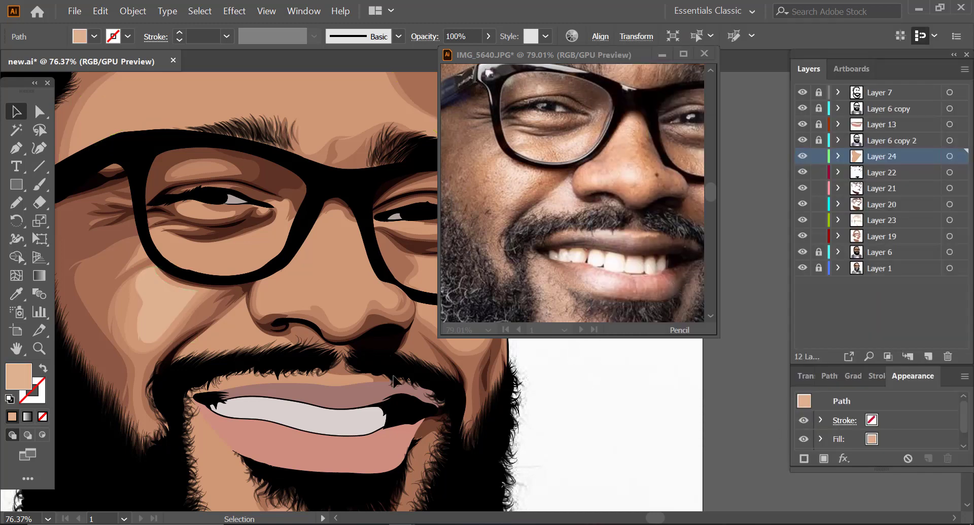
# Step: Draw light tan highlights beneath the near eye and on its lower lid, hiding Layers 22 to 6 while tracing the photo
pyautogui.click(16, 203)
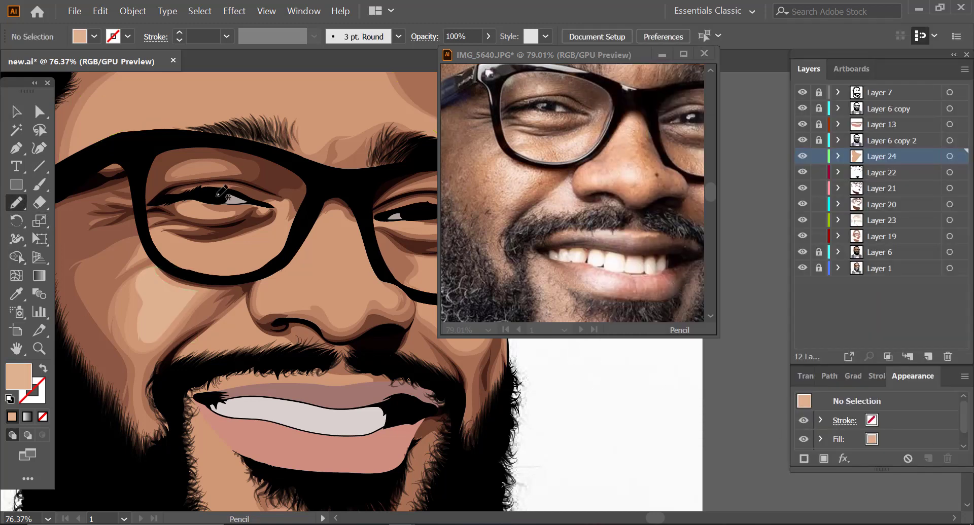
pyautogui.moveTo(795, 172); pyautogui.dragTo(802, 252)
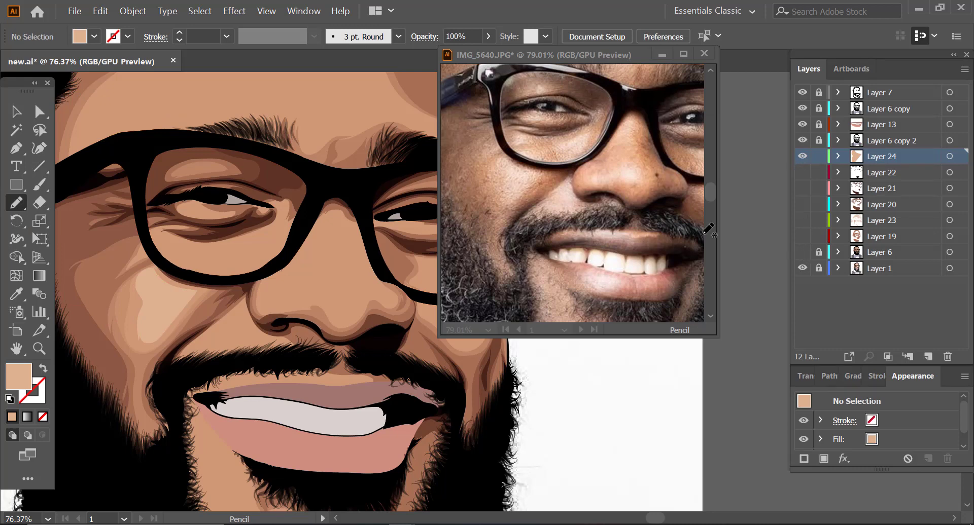
pyautogui.moveTo(241, 277)
pyautogui.mouseDown()
pyautogui.moveTo(276, 232)
pyautogui.moveTo(226, 245)
pyautogui.mouseUp()
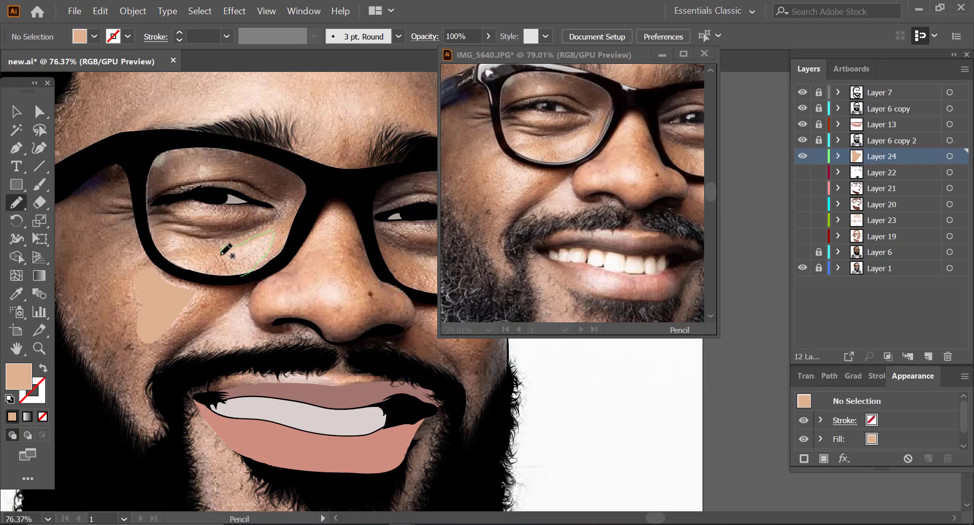
pyautogui.moveTo(226, 259)
pyautogui.mouseDown()
pyautogui.moveTo(241, 277)
pyautogui.moveTo(200, 277)
pyautogui.moveTo(210, 269)
pyautogui.moveTo(193, 257)
pyautogui.moveTo(165, 263)
pyautogui.moveTo(203, 277)
pyautogui.mouseUp()
pyautogui.moveTo(160, 254); pyautogui.dragTo(190, 247)
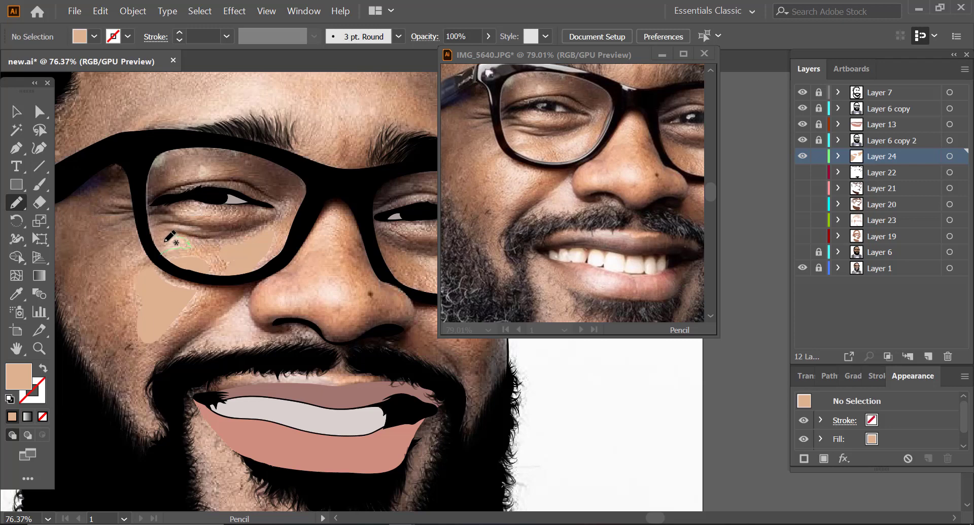
pyautogui.moveTo(163, 249); pyautogui.dragTo(160, 253)
pyautogui.moveTo(801, 173); pyautogui.dragTo(802, 252)
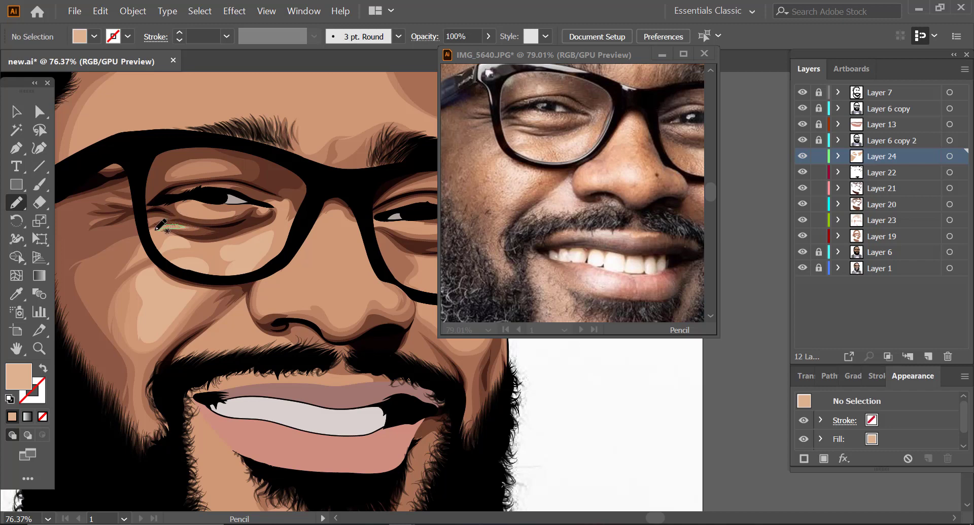
pyautogui.moveTo(155, 230); pyautogui.dragTo(157, 228)
pyautogui.moveTo(206, 210)
pyautogui.mouseDown()
pyautogui.moveTo(218, 212)
pyautogui.moveTo(192, 218)
pyautogui.moveTo(182, 209)
pyautogui.moveTo(207, 199)
pyautogui.mouseUp()
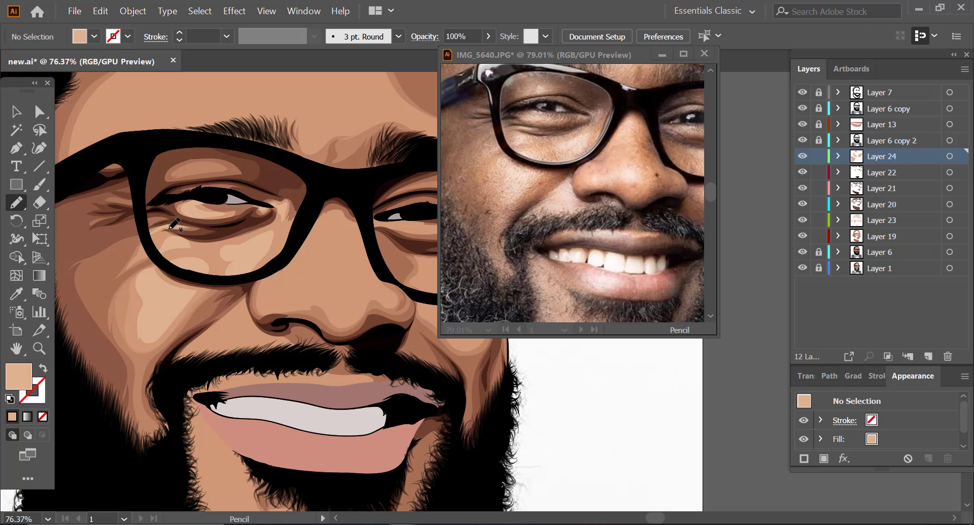
# Step: Trace light tan highlights on the nose's bridge and tip on Layer 24, with the tip's shape at 49% opacity
pyautogui.click(40, 349)
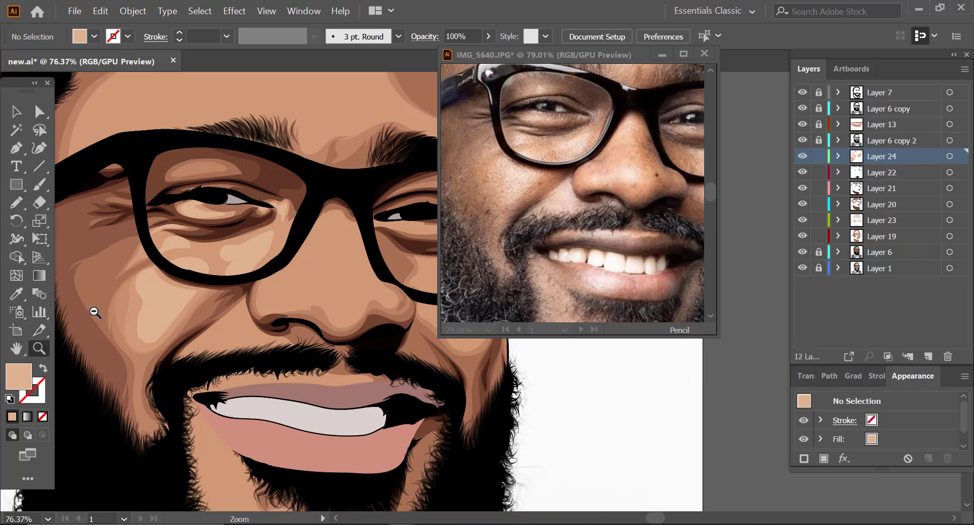
pyautogui.moveTo(94, 312); pyautogui.dragTo(63, 333)
pyautogui.moveTo(264, 237); pyautogui.dragTo(330, 272)
pyautogui.moveTo(229, 235); pyautogui.dragTo(243, 230)
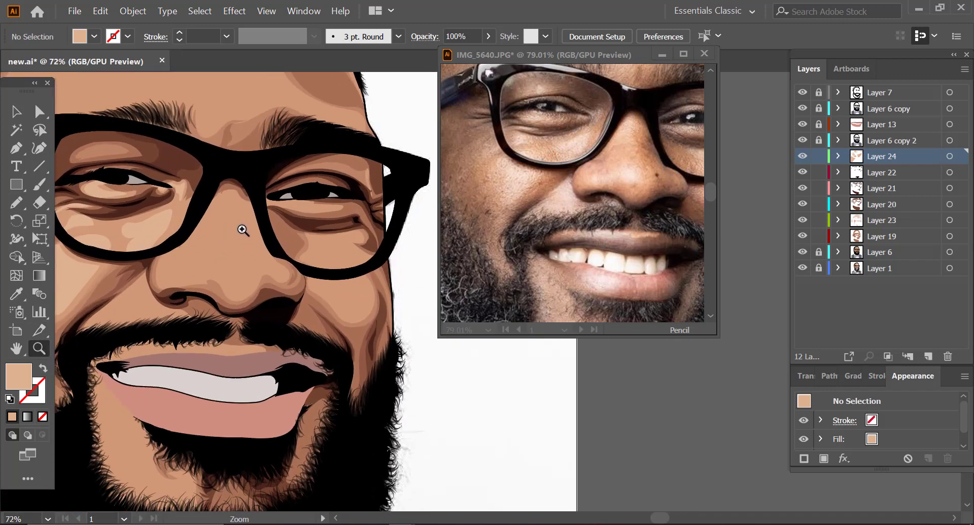
pyautogui.click(16, 202)
pyautogui.click(802, 173)
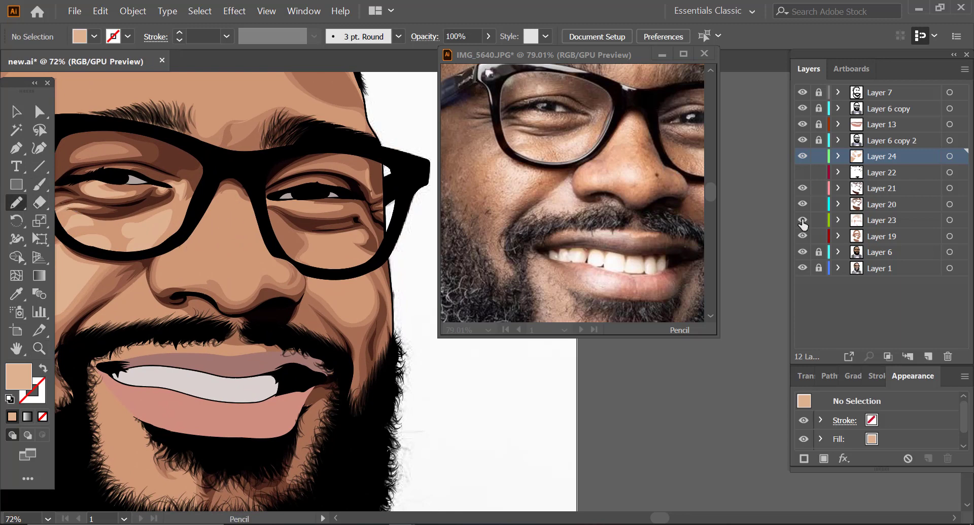
pyautogui.moveTo(802, 223); pyautogui.dragTo(802, 252)
pyautogui.moveTo(251, 260); pyautogui.dragTo(183, 264)
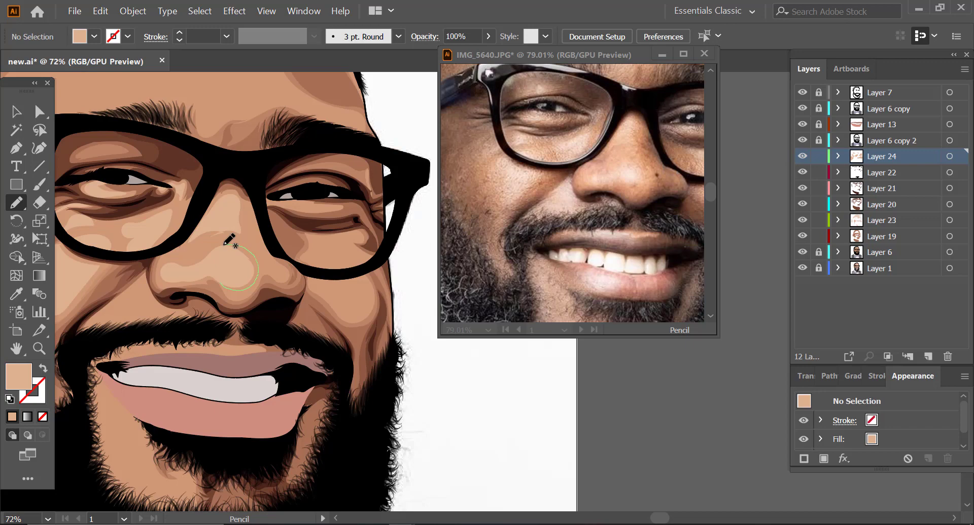
pyautogui.press('v')
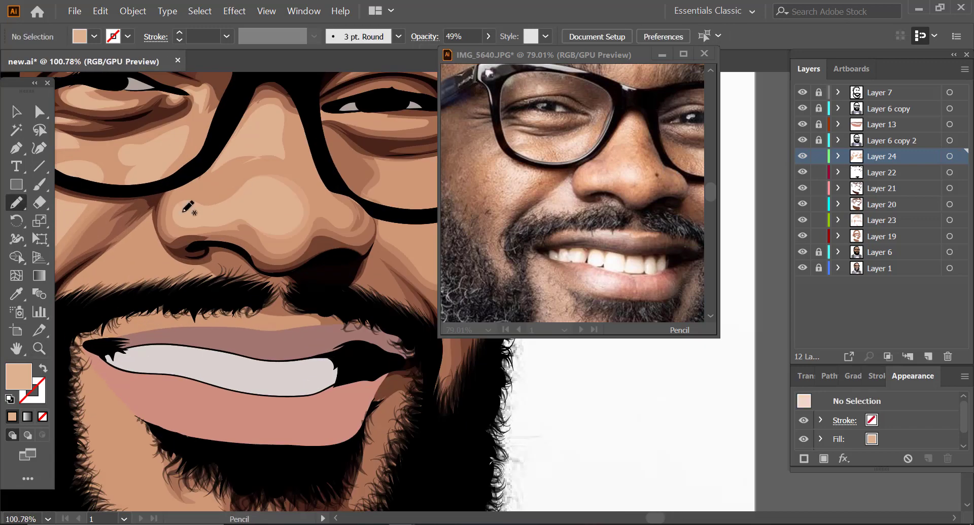
# Step: Draw highlights on the far cheek and inside the far lens, and continue blending on Layer 23 in tan at 48% opacity
pyautogui.moveTo(170, 276)
pyautogui.mouseDown()
pyautogui.moveTo(150, 230)
pyautogui.moveTo(71, 291)
pyautogui.mouseUp()
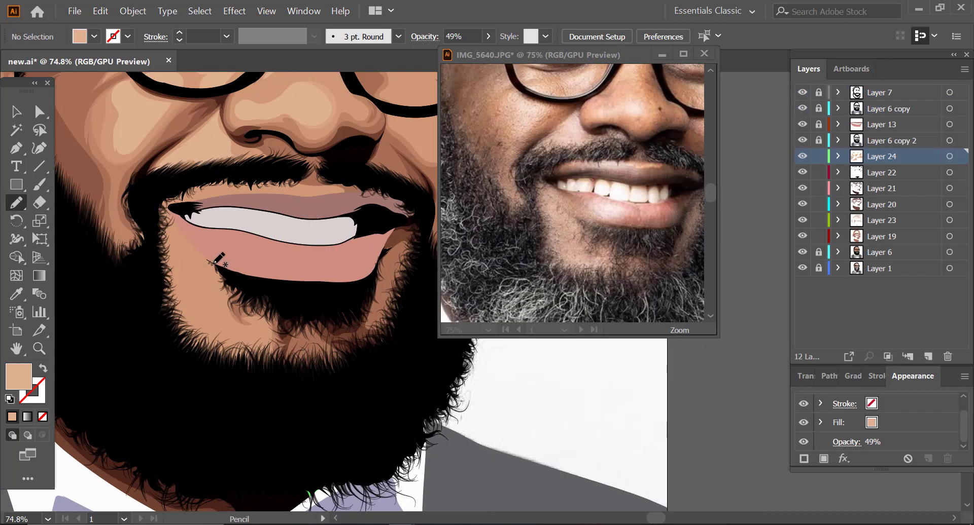
pyautogui.moveTo(216, 256)
pyautogui.mouseDown()
pyautogui.moveTo(231, 317)
pyautogui.moveTo(274, 327)
pyautogui.mouseUp()
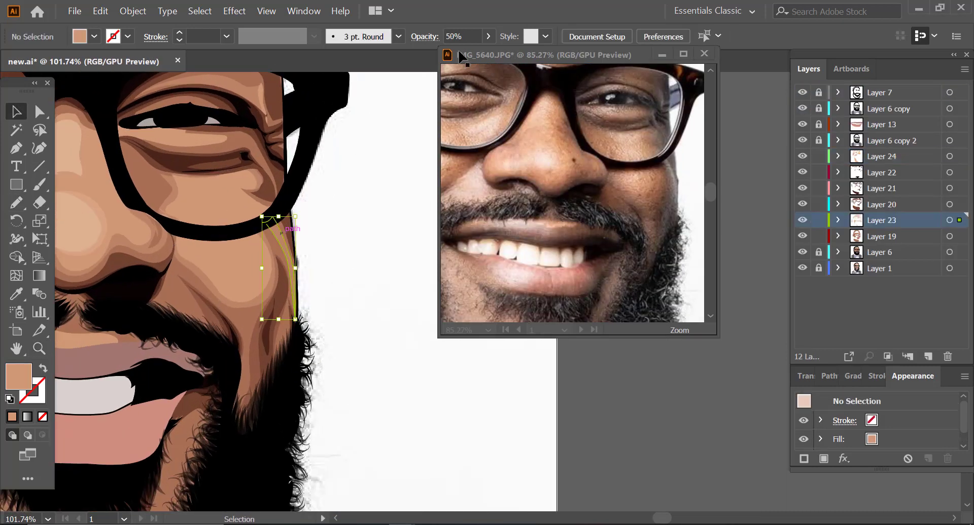
pyautogui.hotkey('ctrl', 'shift', 'a')
pyautogui.moveTo(180, 227)
pyautogui.mouseDown()
pyautogui.moveTo(202, 182)
pyautogui.moveTo(246, 177)
pyautogui.moveTo(254, 230)
pyautogui.mouseUp()
pyautogui.moveTo(186, 245)
pyautogui.mouseDown()
pyautogui.moveTo(200, 261)
pyautogui.moveTo(261, 272)
pyautogui.moveTo(185, 245)
pyautogui.mouseUp()
pyautogui.moveTo(305, 223)
pyautogui.mouseDown()
pyautogui.moveTo(202, 281)
pyautogui.moveTo(274, 233)
pyautogui.moveTo(237, 156)
pyautogui.mouseUp()
pyautogui.click(882, 220)
pyautogui.moveTo(172, 193)
pyautogui.mouseDown()
pyautogui.moveTo(179, 210)
pyautogui.moveTo(173, 193)
pyautogui.mouseUp()
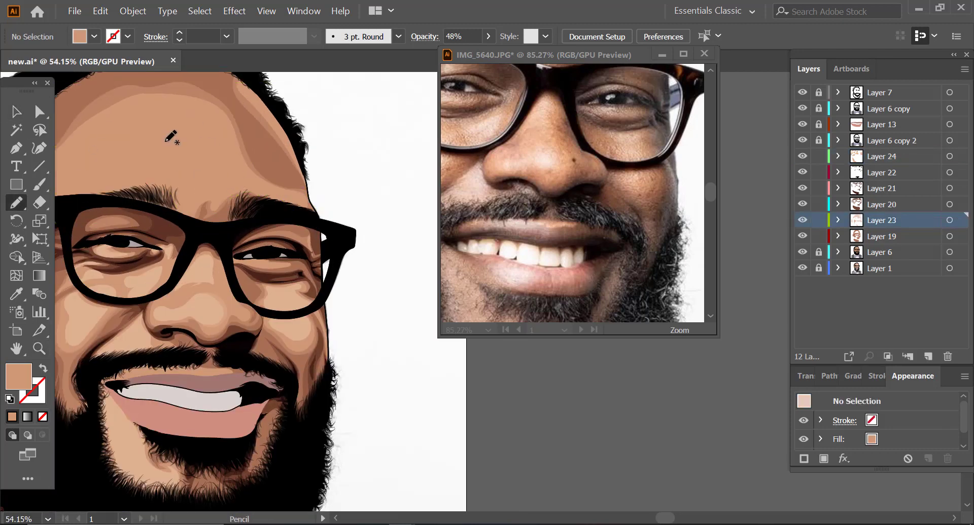
# Step: Draw a light tan highlight at 100% opacity beside the outer end of the far upper eyelid on Layer 24
pyautogui.press('v')
pyautogui.click(279, 296)
pyautogui.hotkey('ctrl', 'shift', 'a')
pyautogui.moveTo(300, 238); pyautogui.dragTo(333, 238)
pyautogui.press('n')
pyautogui.moveTo(186, 280)
pyautogui.mouseDown()
pyautogui.moveTo(214, 277)
pyautogui.moveTo(188, 280)
pyautogui.mouseUp()
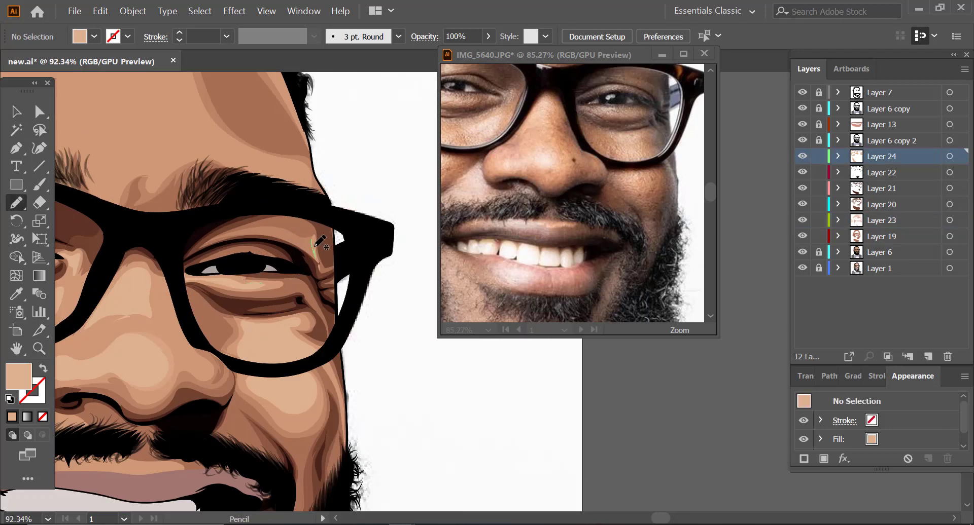
# Step: Draw a large light tan highlight across the centre of the forehead on Layer 24
pyautogui.press('z')
pyautogui.keyDown('alt'); pyautogui.click(304, 217); pyautogui.keyUp('alt')
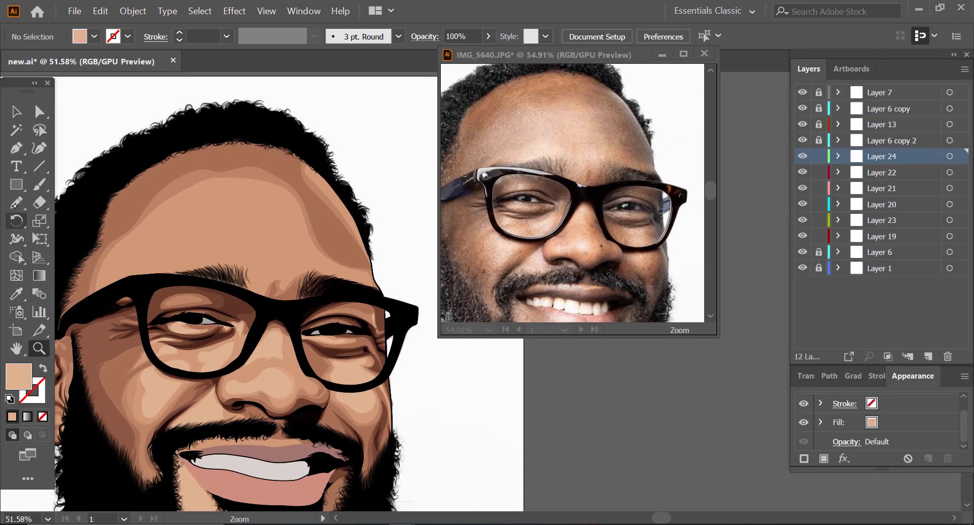
pyautogui.moveTo(172, 273)
pyautogui.mouseDown()
pyautogui.moveTo(361, 277)
pyautogui.moveTo(255, 184)
pyautogui.moveTo(187, 201)
pyautogui.moveTo(132, 271)
pyautogui.mouseUp()
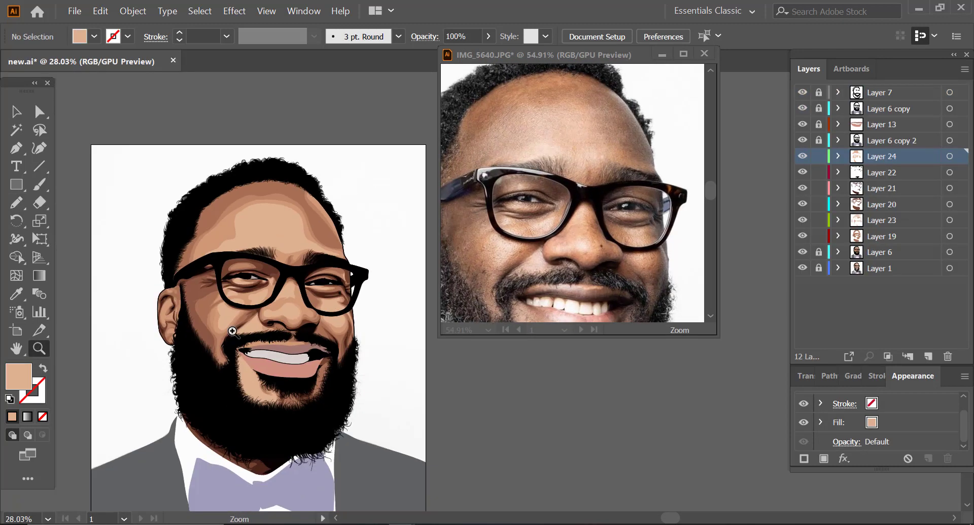
pyautogui.scroll(3, 244, 279)
pyautogui.hotkey('ctrl', 'shift', 'a')
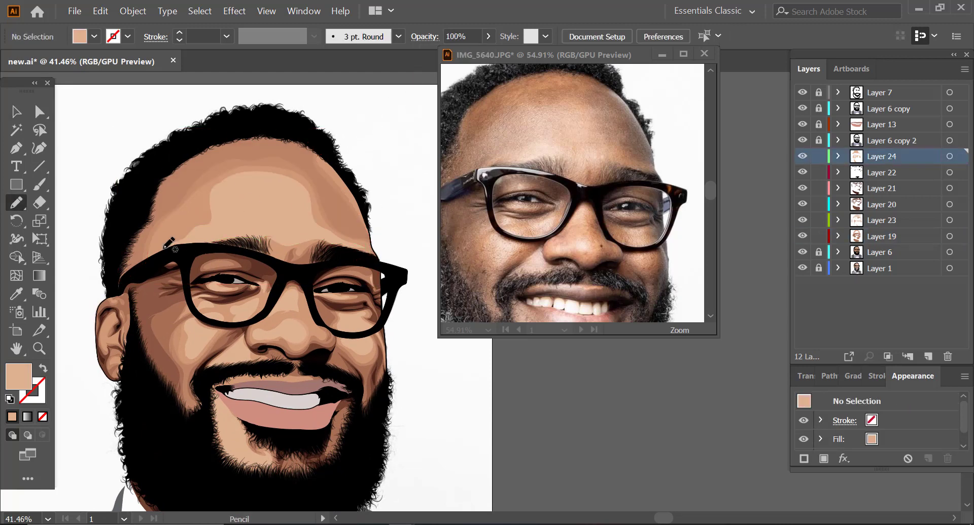
# Step: Draw light tan highlights at the temple above the glasses' arm and inside the ear on Layer 24, with the ear shapes at 49% opacity
pyautogui.moveTo(168, 242)
pyautogui.mouseDown()
pyautogui.moveTo(317, 192)
pyautogui.moveTo(290, 245)
pyautogui.moveTo(172, 248)
pyautogui.mouseUp()
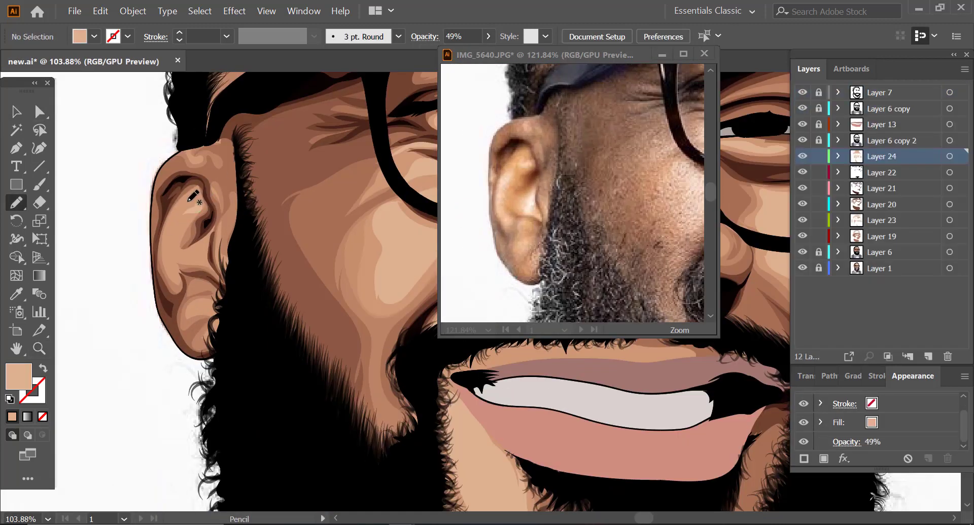
pyautogui.moveTo(182, 215)
pyautogui.mouseDown()
pyautogui.moveTo(170, 263)
pyautogui.moveTo(179, 274)
pyautogui.moveTo(164, 243)
pyautogui.moveTo(181, 216)
pyautogui.mouseUp()
pyautogui.moveTo(202, 240)
pyautogui.mouseDown()
pyautogui.moveTo(190, 250)
pyautogui.moveTo(207, 240)
pyautogui.moveTo(229, 277)
pyautogui.mouseUp()
pyautogui.press('z')
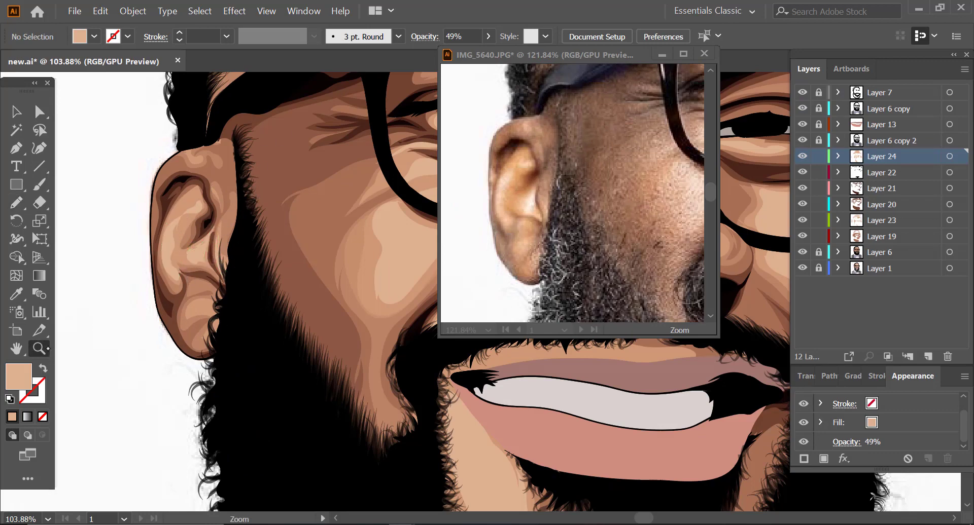
# Step: Add a new layer above Layer 24 and draw a curved highlight shape across the tip of the nose
pyautogui.moveTo(210, 321); pyautogui.dragTo(117, 315)
pyautogui.moveTo(467, 174); pyautogui.dragTo(373, 178)
pyautogui.moveTo(194, 315); pyautogui.dragTo(222, 313)
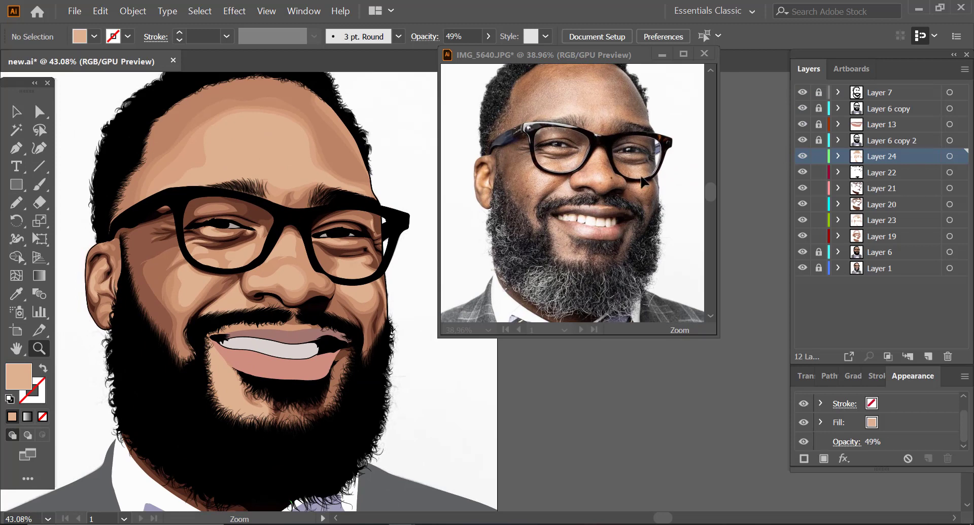
pyautogui.click(928, 357)
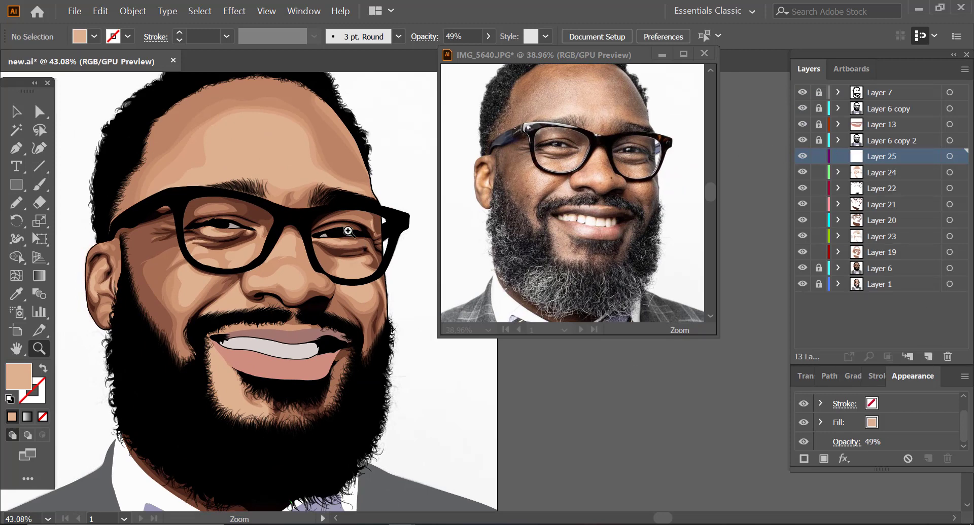
pyautogui.moveTo(318, 270); pyautogui.dragTo(407, 193)
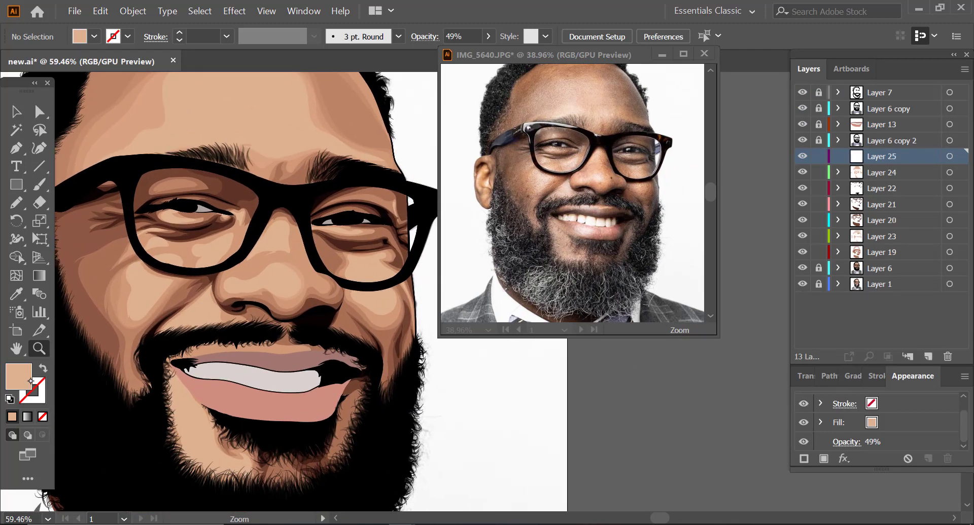
pyautogui.moveTo(319, 315); pyautogui.dragTo(355, 315)
pyautogui.press('n')
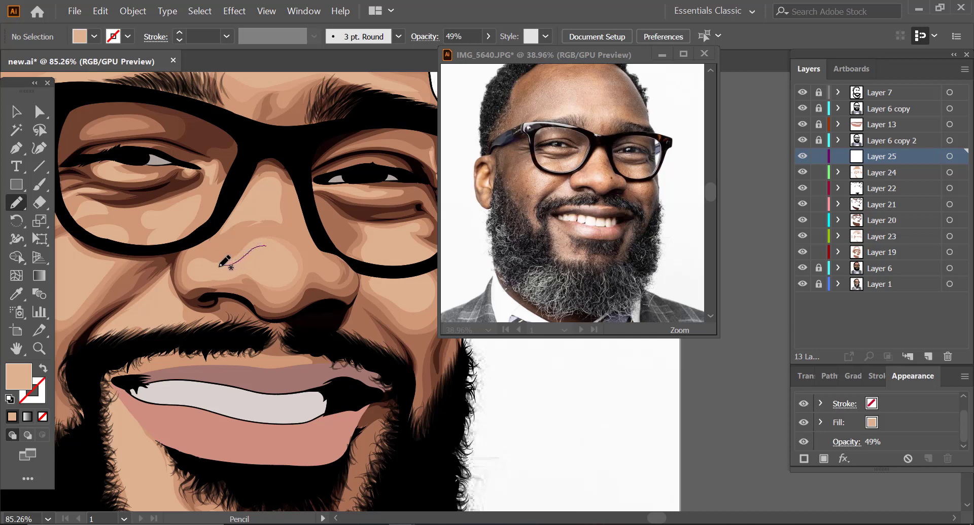
pyautogui.moveTo(195, 269)
pyautogui.mouseDown()
pyautogui.moveTo(247, 264)
pyautogui.moveTo(286, 270)
pyautogui.moveTo(283, 247)
pyautogui.moveTo(249, 254)
pyautogui.mouseUp()
# Step: Recolor the nose-tip highlight to a pale peach with hue 25°, saturation 25% and brightness 93%
pyautogui.click(17, 111)
pyautogui.click(273, 261)
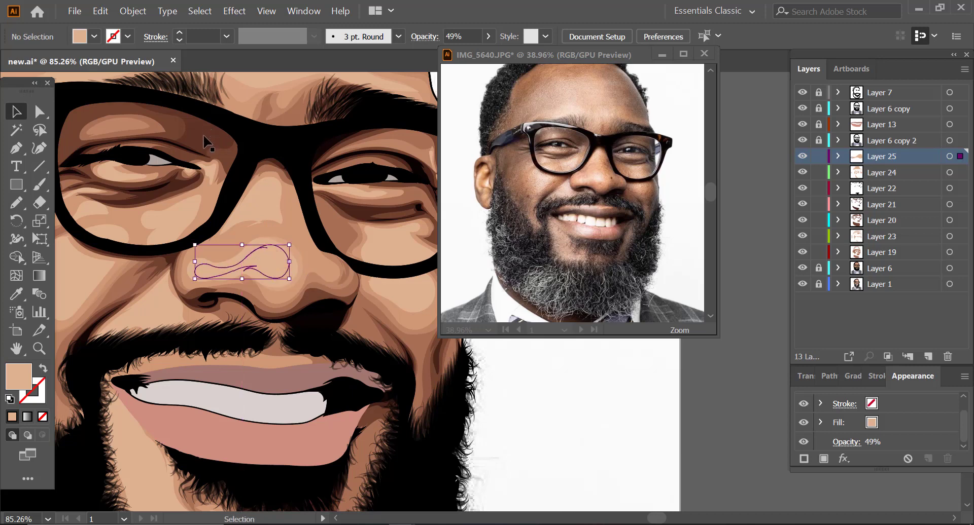
pyautogui.click(104, 12)
pyautogui.moveTo(304, 257)
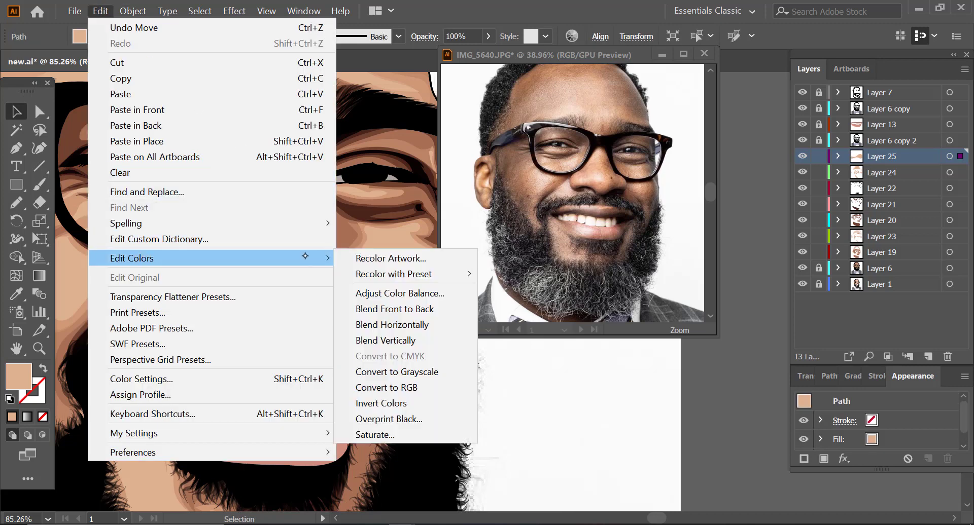
pyautogui.click(533, 335)
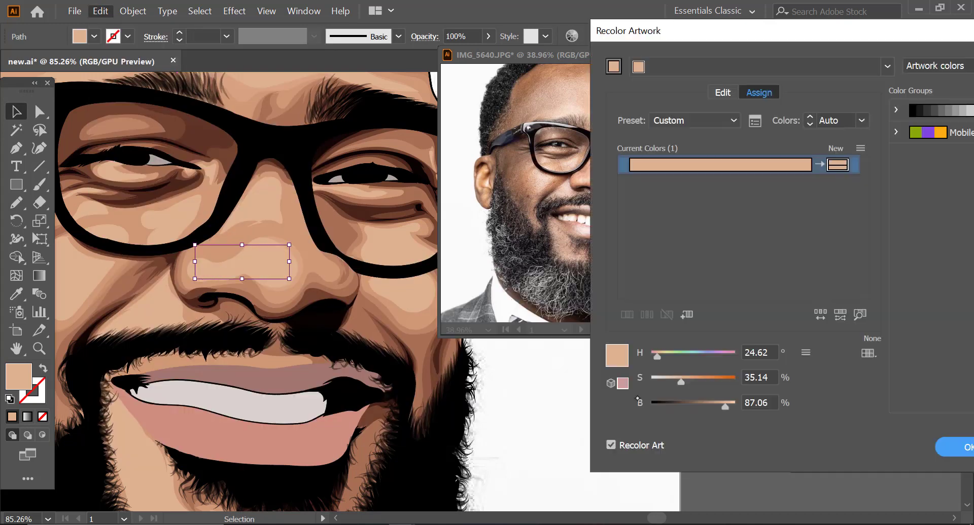
pyautogui.moveTo(725, 407); pyautogui.dragTo(730, 408)
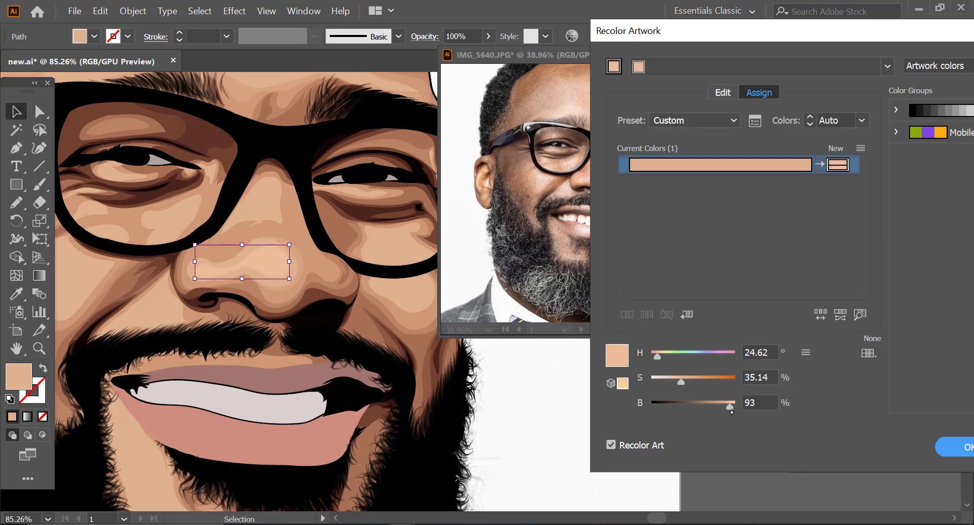
pyautogui.moveTo(681, 383); pyautogui.dragTo(675, 386)
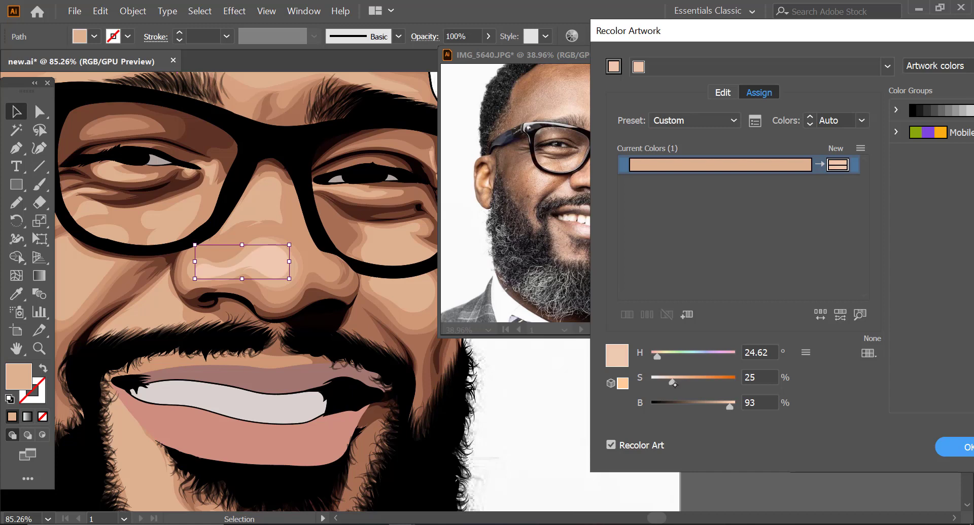
pyautogui.click(770, 353)
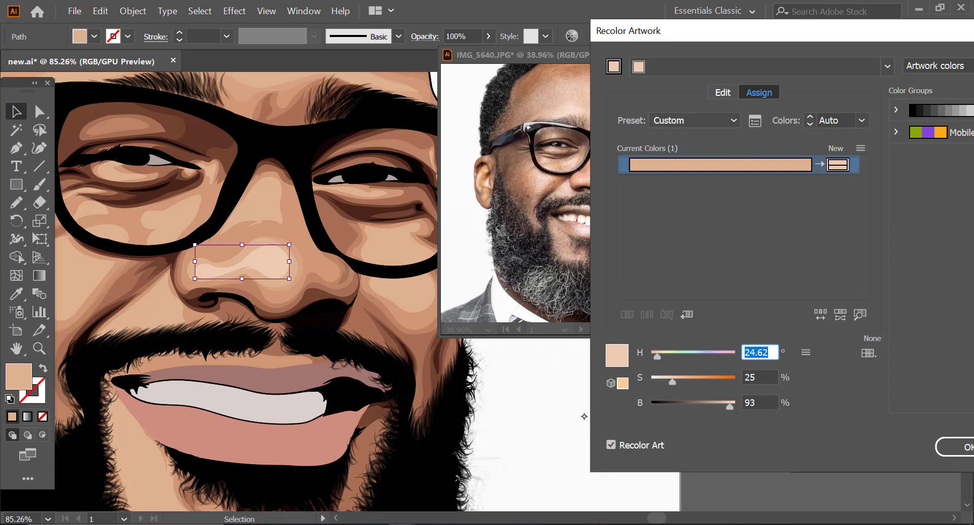
pyautogui.write('2')
pyautogui.press('Tab')
pyautogui.press('Tab')
pyautogui.press('Tab')
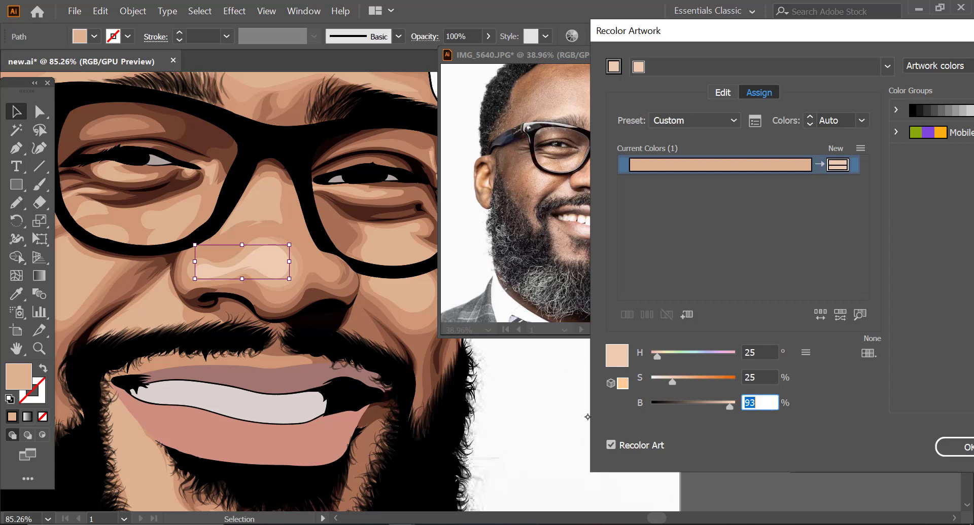
pyautogui.press('Return')
pyautogui.click(526, 376)
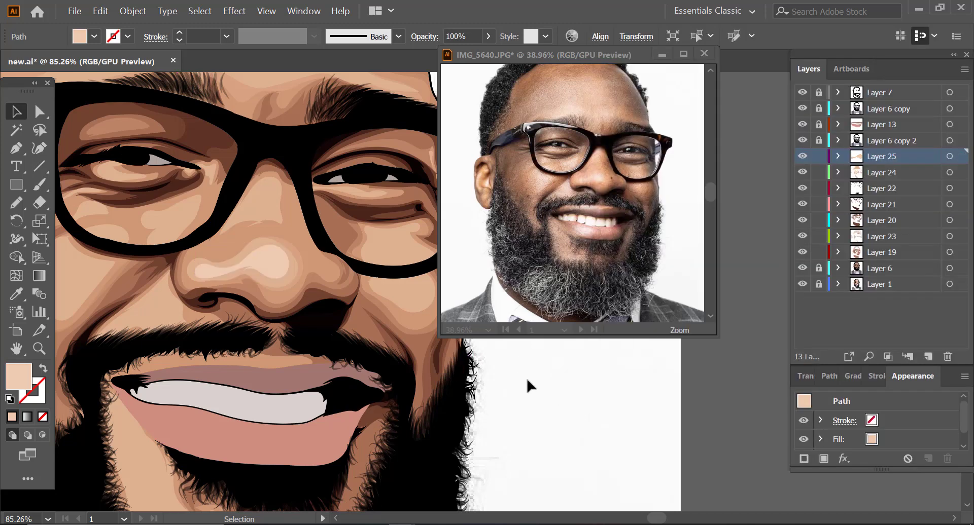
# Step: Draw a pale peach highlight on the bridge of the nose on Layer 25, following the reference photo
pyautogui.click(16, 202)
pyautogui.click(16, 203)
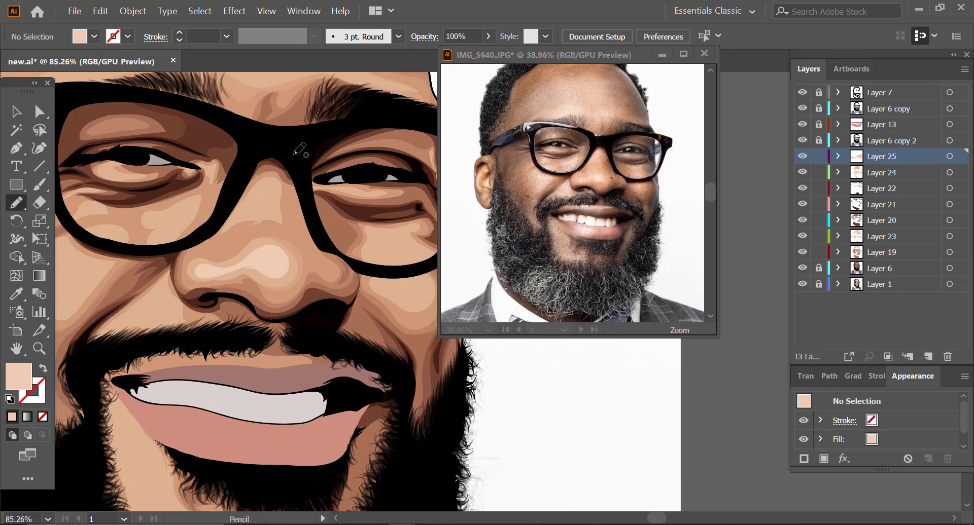
pyautogui.click(599, 177)
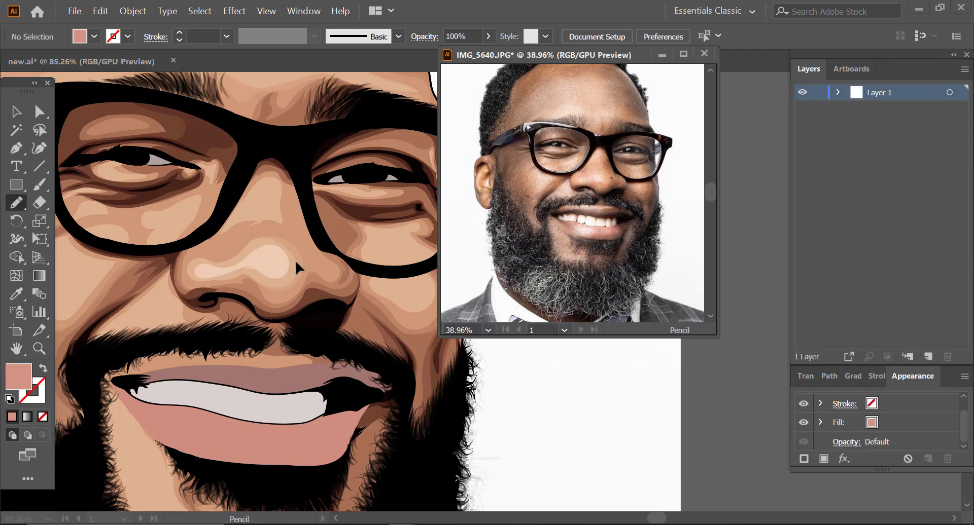
pyautogui.press('z')
pyautogui.click(644, 137)
pyautogui.click(643, 136)
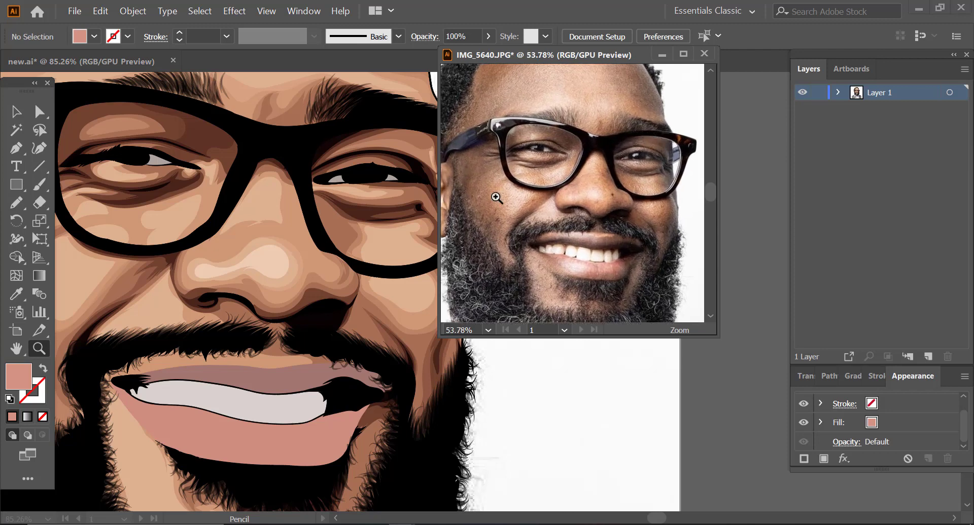
pyautogui.click(178, 234)
pyautogui.click(277, 181)
pyautogui.click(16, 203)
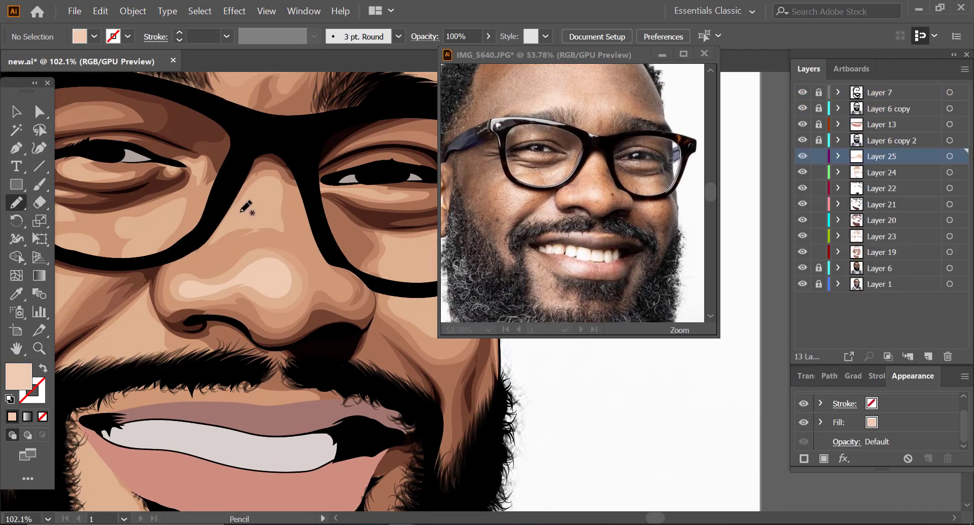
pyautogui.moveTo(229, 219)
pyautogui.mouseDown()
pyautogui.moveTo(272, 188)
pyautogui.moveTo(270, 221)
pyautogui.moveTo(228, 219)
pyautogui.mouseUp()
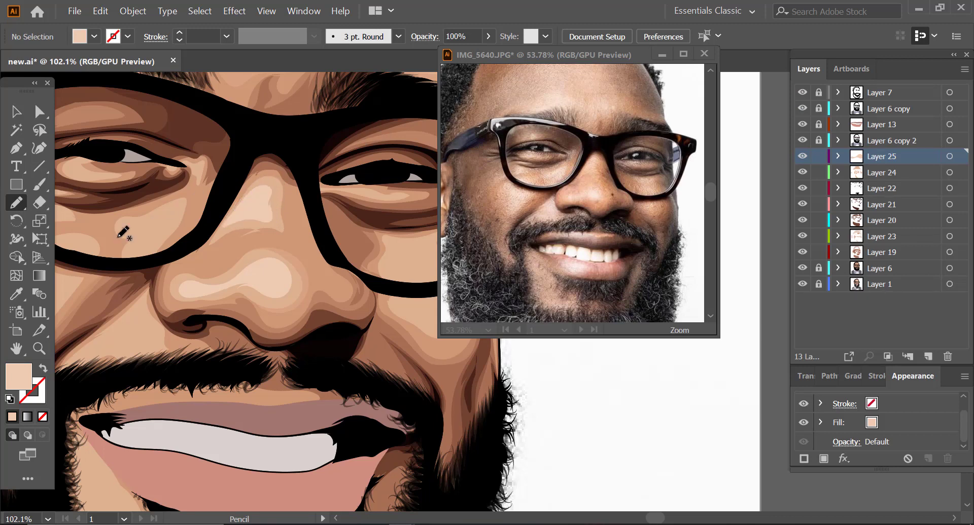
# Step: Draw a pale peach highlight on the near cheek below the glasses' frame on Layer 25
pyautogui.click(40, 349)
pyautogui.moveTo(279, 249); pyautogui.dragTo(105, 329)
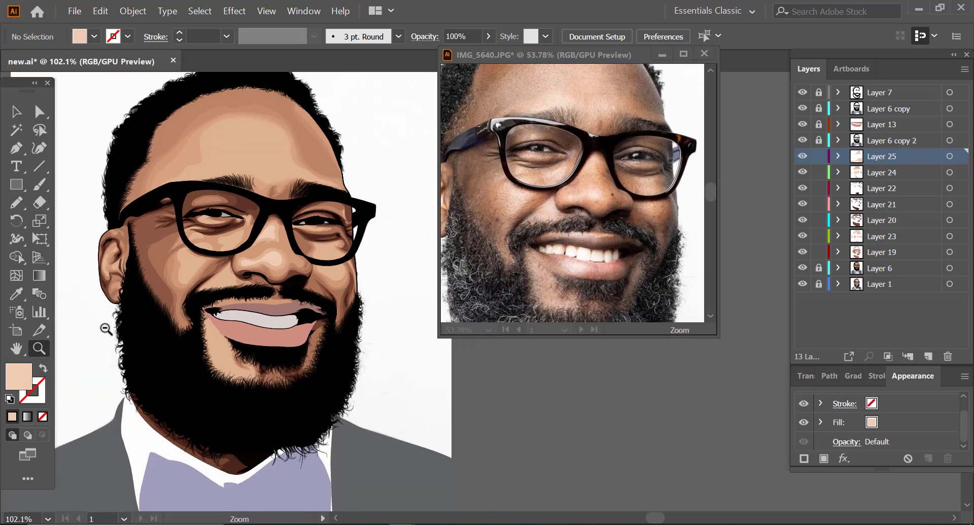
pyautogui.moveTo(187, 276); pyautogui.dragTo(313, 226)
pyautogui.click(16, 203)
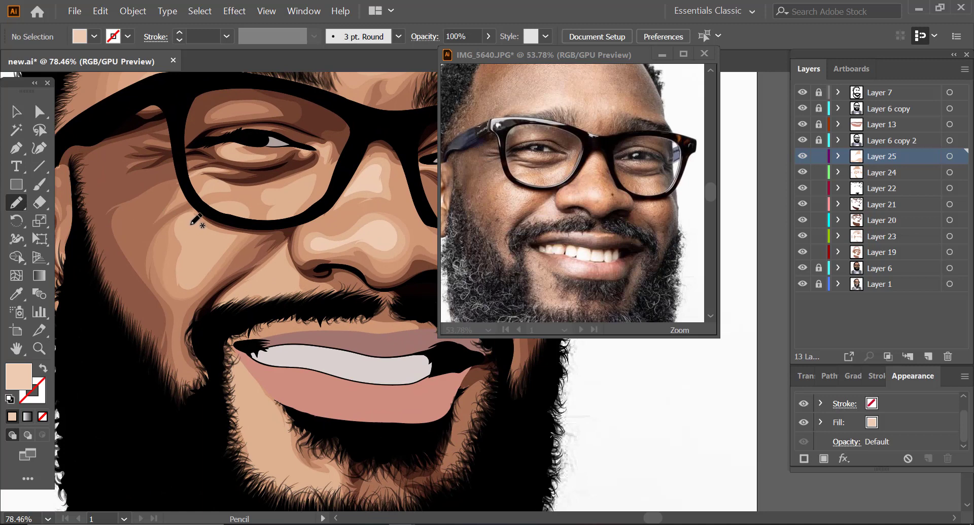
pyautogui.moveTo(189, 220)
pyautogui.mouseDown()
pyautogui.moveTo(190, 282)
pyautogui.moveTo(207, 263)
pyautogui.moveTo(207, 228)
pyautogui.moveTo(192, 226)
pyautogui.mouseUp()
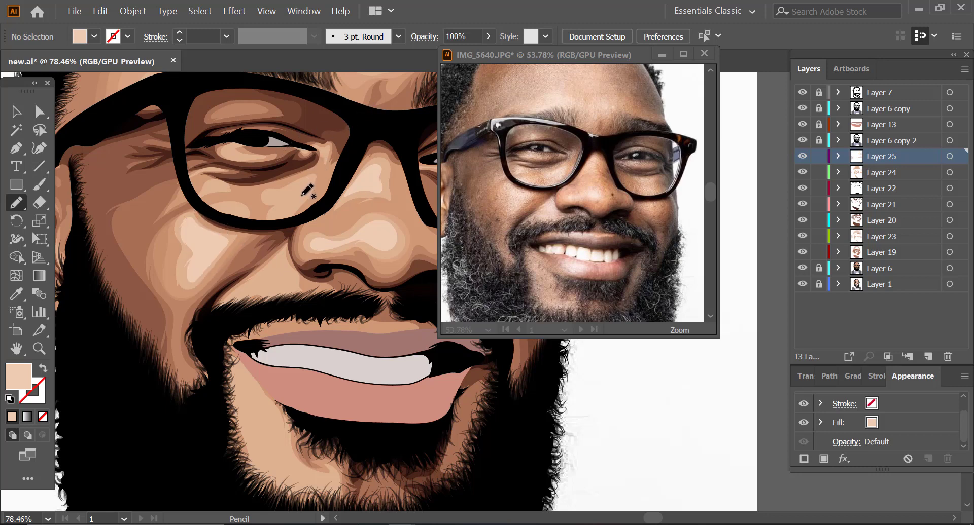
# Step: Draw pale peach highlights beneath the eye inside the near lens on Layer 25
pyautogui.moveTo(300, 183)
pyautogui.mouseDown()
pyautogui.moveTo(268, 199)
pyautogui.moveTo(296, 192)
pyautogui.mouseUp()
pyautogui.moveTo(283, 221)
pyautogui.mouseDown()
pyautogui.moveTo(303, 204)
pyautogui.moveTo(313, 182)
pyautogui.moveTo(305, 179)
pyautogui.mouseUp()
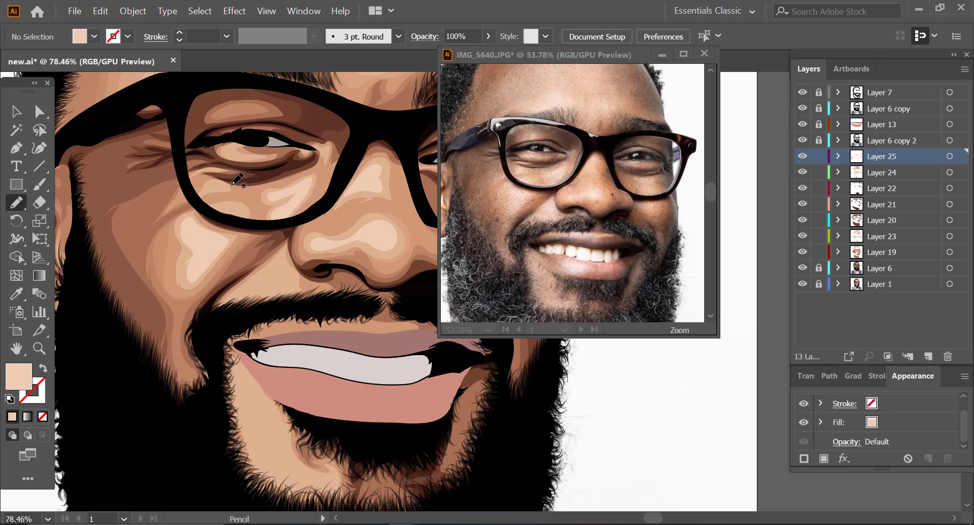
pyautogui.moveTo(202, 194); pyautogui.dragTo(223, 186)
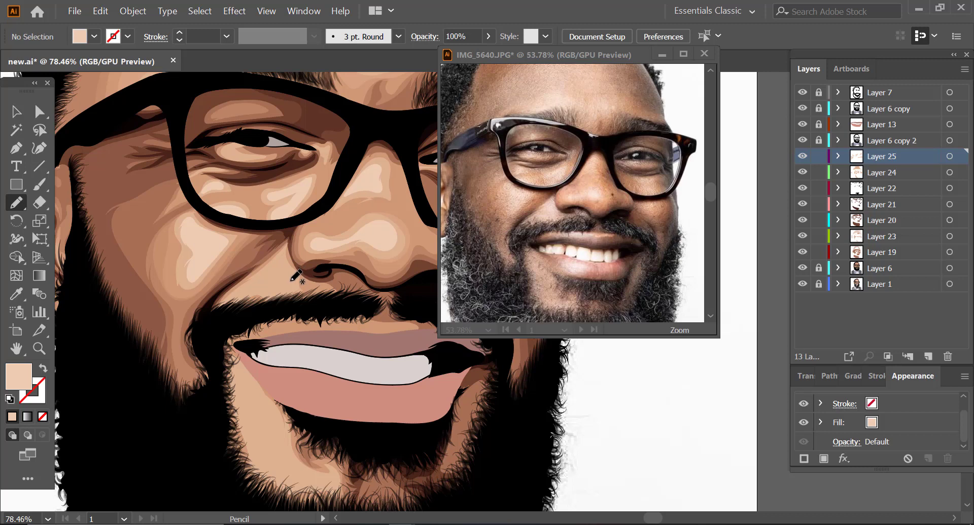
# Step: Draw pale peach highlights between the nostril and moustache and on the chin beside the lower lip on Layer 25
pyautogui.moveTo(285, 282)
pyautogui.mouseDown()
pyautogui.moveTo(246, 283)
pyautogui.moveTo(283, 251)
pyautogui.moveTo(300, 276)
pyautogui.mouseUp()
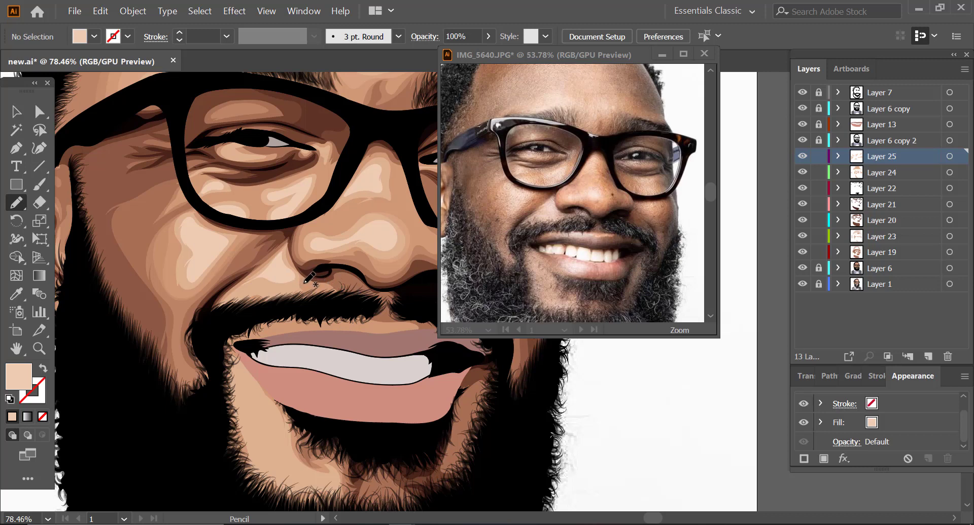
pyautogui.moveTo(294, 288); pyautogui.dragTo(139, 315)
pyautogui.hotkey('ctrl', 'space')
pyautogui.moveTo(332, 349); pyautogui.dragTo(438, 371)
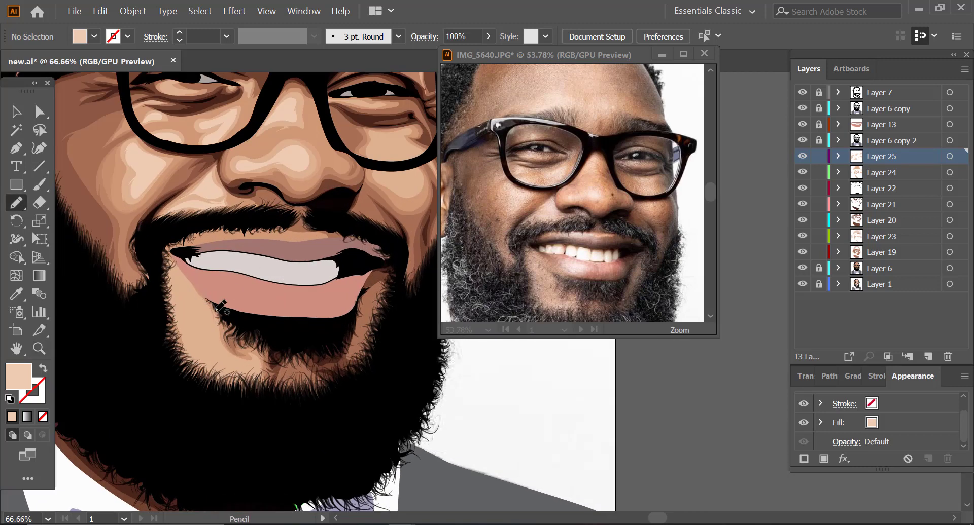
pyautogui.moveTo(203, 301)
pyautogui.mouseDown()
pyautogui.moveTo(202, 342)
pyautogui.moveTo(264, 364)
pyautogui.moveTo(190, 327)
pyautogui.moveTo(172, 256)
pyautogui.mouseUp()
pyautogui.hotkey('ctrl', 'space')
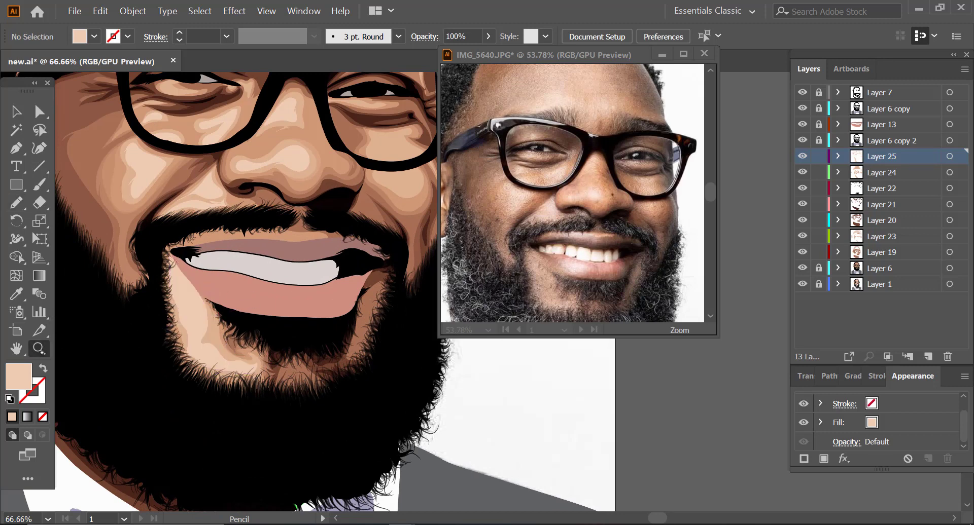
# Step: Lock the layers beneath Layer 25 and refine the pale chin highlight beside the mouth with the Eraser and Pencil tools
pyautogui.moveTo(71, 274); pyautogui.dragTo(81, 217)
pyautogui.hotkey('shift', 'e')
pyautogui.keyDown('alt'); pyautogui.click(818, 157); pyautogui.keyUp('alt')
pyautogui.moveTo(195, 248); pyautogui.dragTo(241, 311)
pyautogui.press('n')
pyautogui.moveTo(245, 342); pyautogui.dragTo(198, 262)
pyautogui.hotkey('ctrl', 'space')
pyautogui.moveTo(287, 349); pyautogui.dragTo(221, 238)
# Step: Draw a pale peach highlight on the far cheek just below the glasses' frame on Layer 25
pyautogui.moveTo(150, 241); pyautogui.dragTo(213, 248)
pyautogui.moveTo(459, 209); pyautogui.dragTo(547, 198)
pyautogui.moveTo(147, 249); pyautogui.dragTo(168, 250)
pyautogui.moveTo(128, 236)
pyautogui.mouseDown()
pyautogui.moveTo(127, 260)
pyautogui.moveTo(168, 257)
pyautogui.moveTo(91, 295)
pyautogui.mouseUp()
pyautogui.click(39, 349)
pyautogui.moveTo(235, 247); pyautogui.dragTo(289, 247)
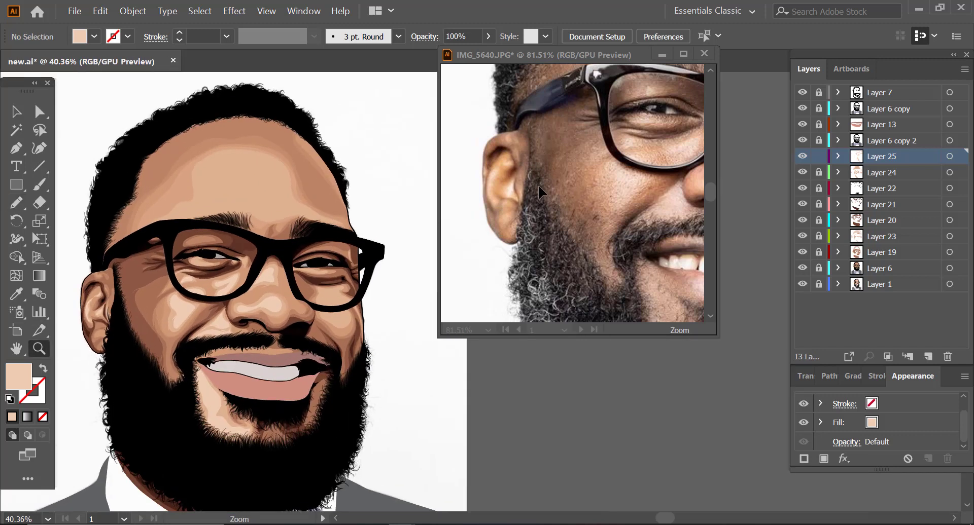
pyautogui.moveTo(545, 225); pyautogui.dragTo(469, 225)
pyautogui.moveTo(658, 204); pyautogui.dragTo(743, 186)
pyautogui.moveTo(363, 316); pyautogui.dragTo(500, 283)
pyautogui.press('n')
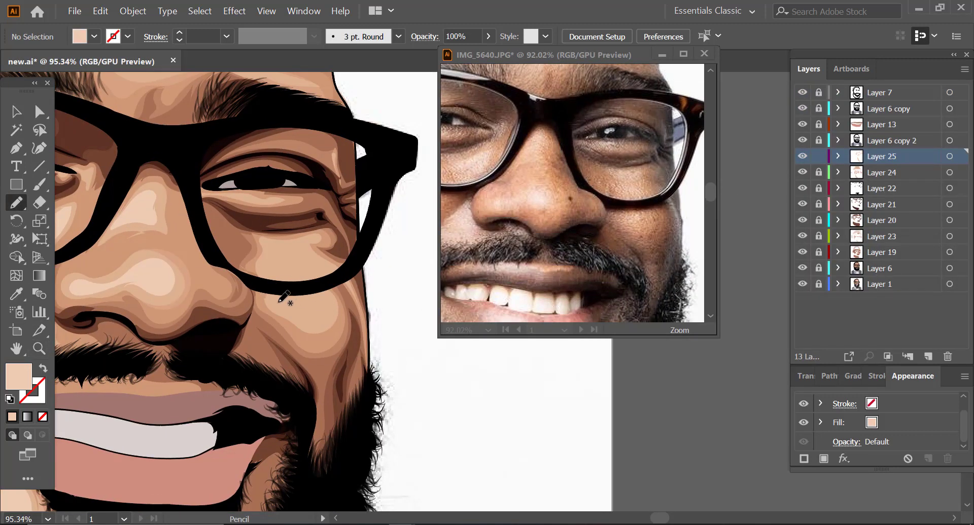
pyautogui.moveTo(278, 304)
pyautogui.mouseDown()
pyautogui.moveTo(315, 298)
pyautogui.moveTo(306, 317)
pyautogui.moveTo(277, 298)
pyautogui.moveTo(318, 274)
pyautogui.moveTo(274, 263)
pyautogui.moveTo(309, 284)
pyautogui.mouseUp()
# Step: Draw a large pale peach highlight across the lower forehead above the eyebrows on Layer 25
pyautogui.moveTo(266, 243)
pyautogui.mouseDown()
pyautogui.moveTo(320, 244)
pyautogui.moveTo(180, 322)
pyautogui.mouseUp()
pyautogui.press('z')
pyautogui.moveTo(605, 202)
pyautogui.mouseDown()
pyautogui.moveTo(546, 93)
pyautogui.moveTo(598, 104)
pyautogui.mouseUp()
pyautogui.moveTo(256, 147); pyautogui.dragTo(309, 152)
pyautogui.moveTo(304, 218); pyautogui.dragTo(271, 220)
pyautogui.press('n')
pyautogui.moveTo(185, 226)
pyautogui.mouseDown()
pyautogui.moveTo(226, 210)
pyautogui.moveTo(262, 217)
pyautogui.moveTo(292, 208)
pyautogui.moveTo(317, 212)
pyautogui.moveTo(266, 210)
pyautogui.moveTo(201, 226)
pyautogui.moveTo(326, 228)
pyautogui.mouseUp()
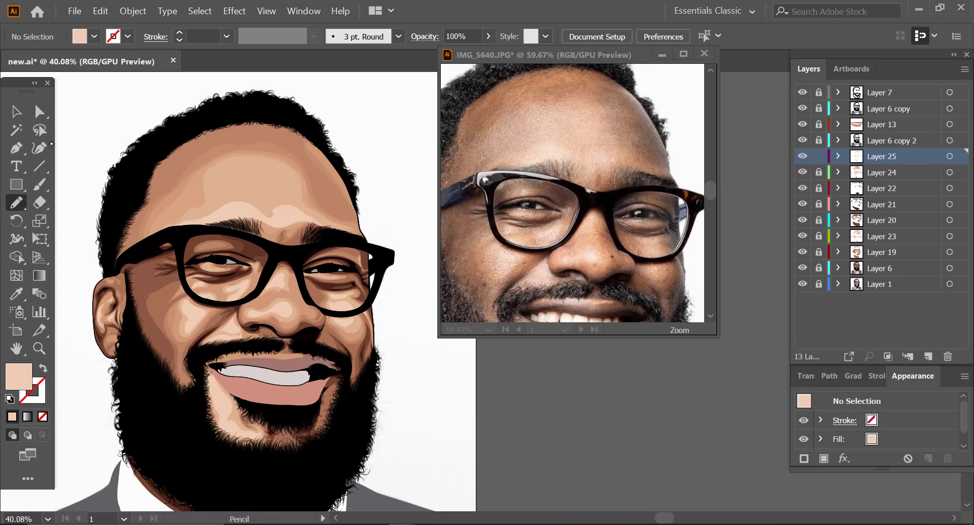
# Step: Set the forehead highlight's opacity to 50% and deselect it
pyautogui.press('v')
pyautogui.click(300, 215)
pyautogui.click(488, 37)
pyautogui.click(457, 54)
pyautogui.hotkey('ctrl', 'shift', 'a')
# Step: Add a new layer above Layer 25, with the view focused on the mouth
pyautogui.press('z')
pyautogui.keyDown('alt'); pyautogui.click(277, 198); pyautogui.keyUp('alt')
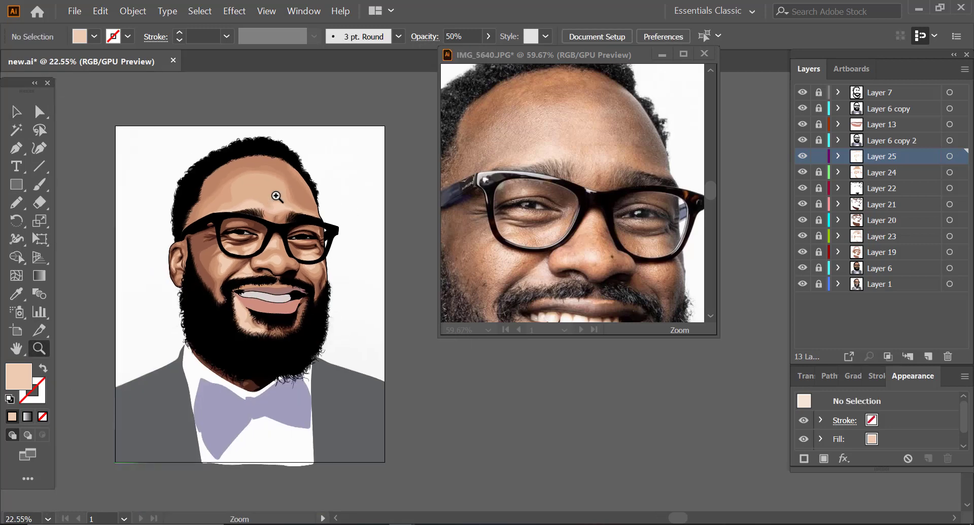
pyautogui.keyDown('alt'); pyautogui.click(277, 197); pyautogui.keyUp('alt')
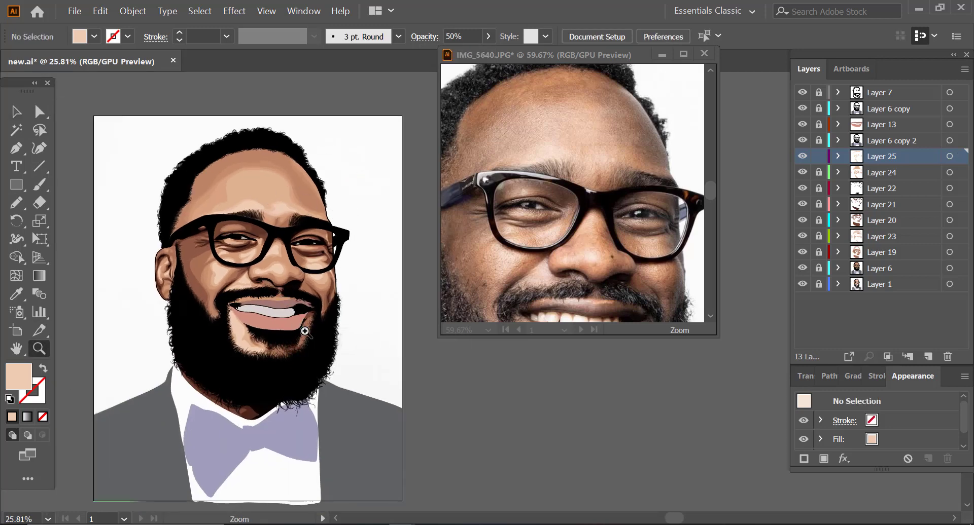
pyautogui.click(304, 331)
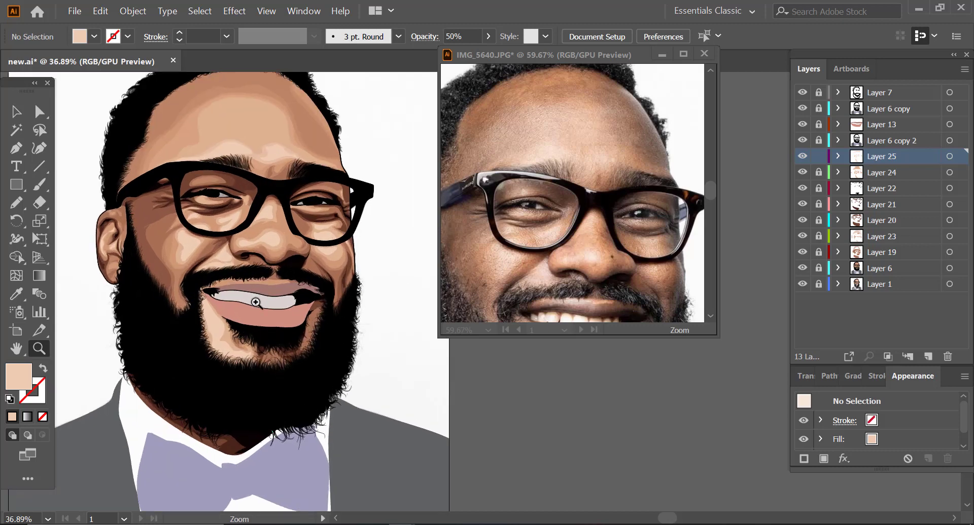
pyautogui.click(295, 313)
pyautogui.click(276, 304)
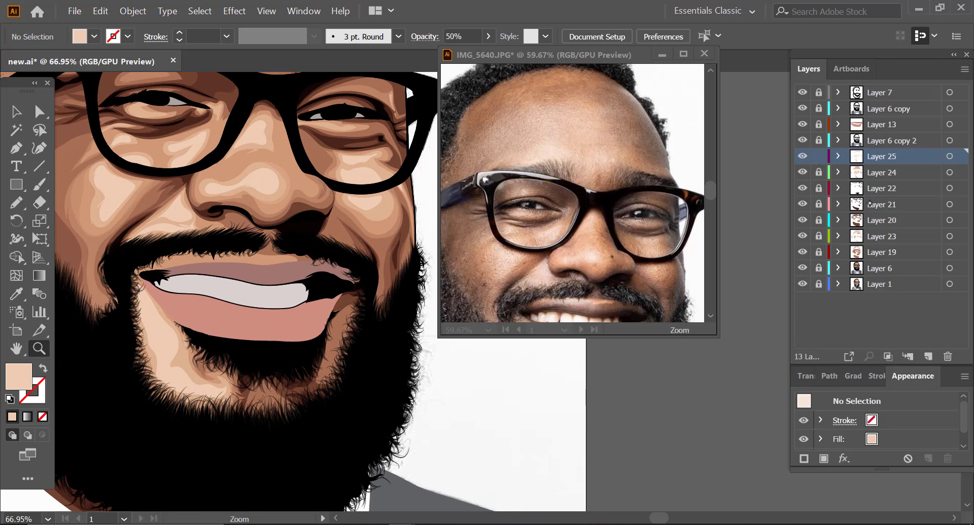
pyautogui.click(927, 356)
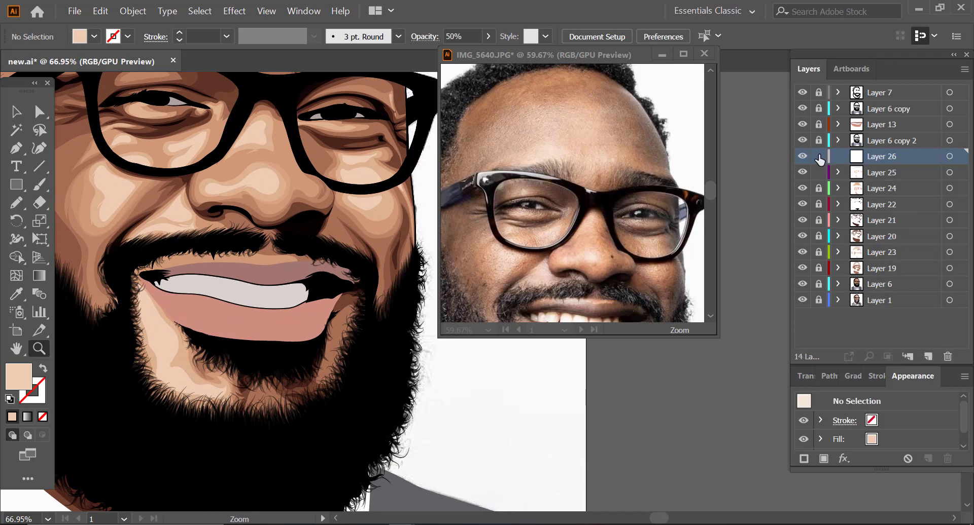
# Step: Unlock the skin layers from Layer 25 down to Layer 6, nest them all inside Layer 26, then collapse and lock it
pyautogui.moveTo(818, 190); pyautogui.dragTo(823, 269)
pyautogui.click(873, 174)
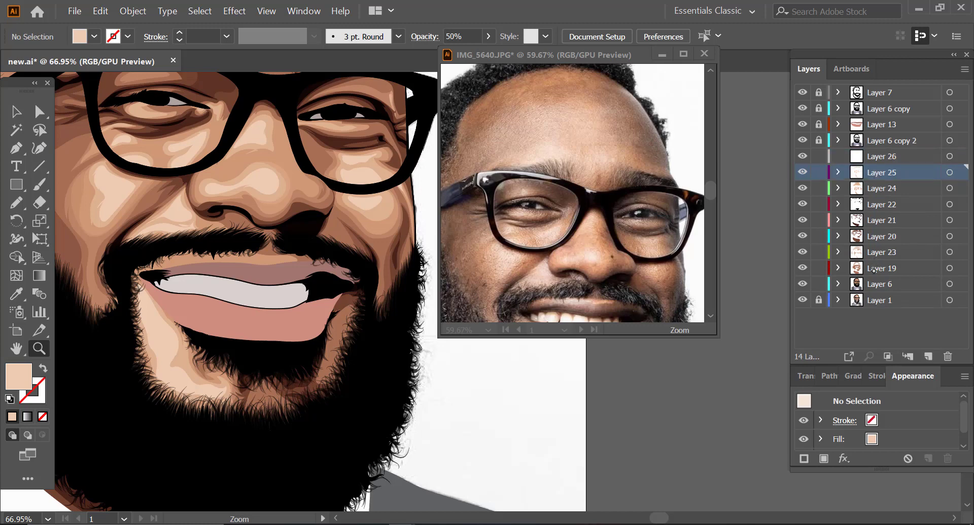
pyautogui.keyDown('shift'); pyautogui.click(873, 270); pyautogui.keyUp('shift')
pyautogui.keyDown('shift'); pyautogui.click(868, 284); pyautogui.keyUp('shift')
pyautogui.moveTo(870, 178); pyautogui.dragTo(874, 161)
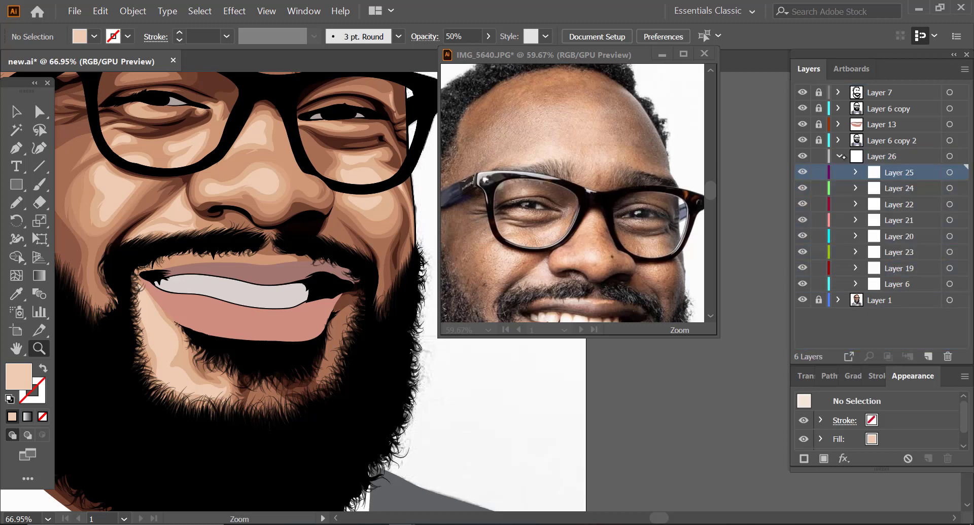
pyautogui.click(878, 157)
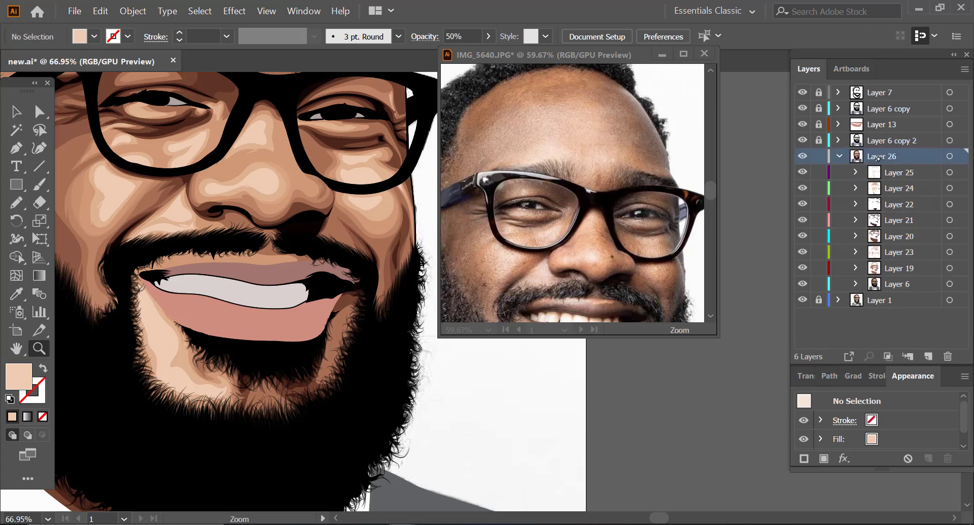
pyautogui.click(839, 156)
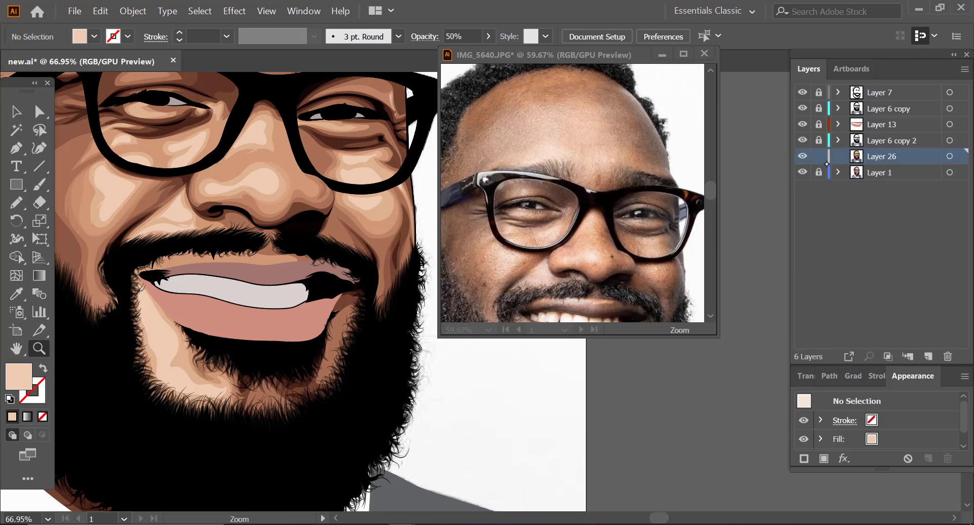
# Step: Add a new layer above Layer 13, with both the artwork and the reference photo focused on the mouth
pyautogui.click(873, 141)
pyautogui.click(870, 126)
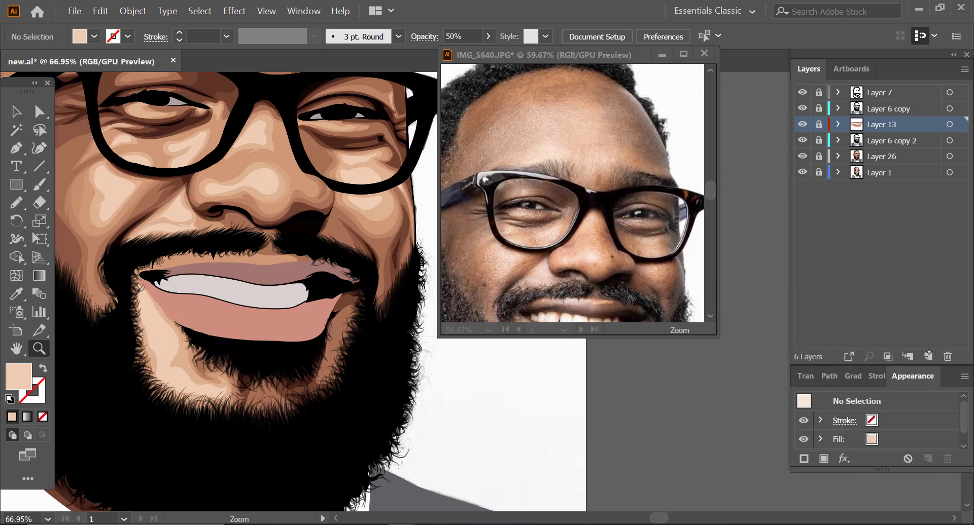
pyautogui.click(928, 357)
pyautogui.moveTo(273, 289); pyautogui.dragTo(316, 287)
pyautogui.moveTo(591, 178); pyautogui.dragTo(542, 180)
pyautogui.moveTo(608, 293); pyautogui.dragTo(606, 245)
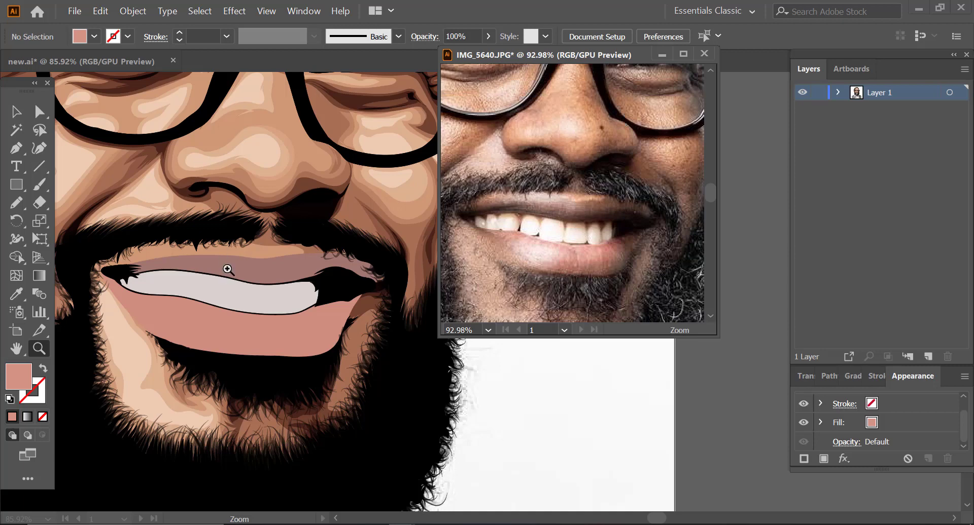
pyautogui.moveTo(277, 254); pyautogui.dragTo(303, 256)
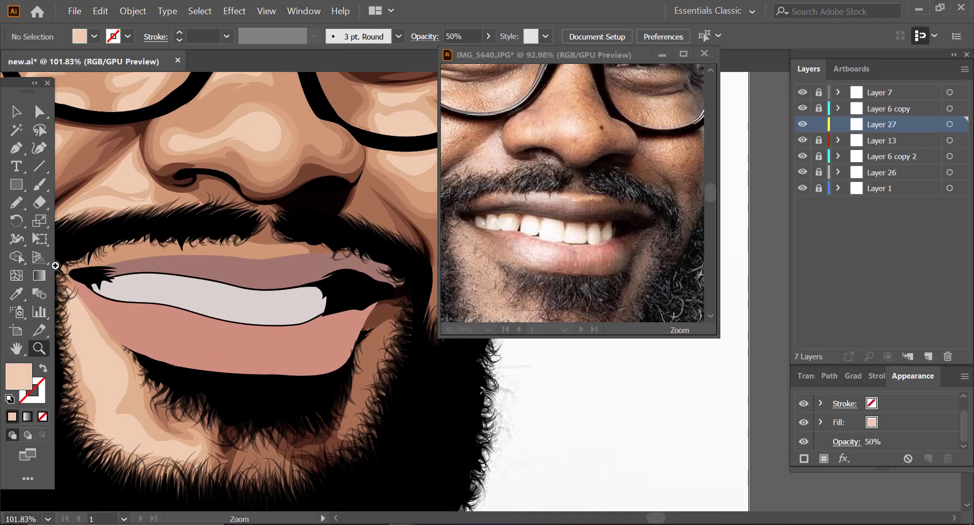
# Step: Unlock Layer 26 and draw a light tan shape above the upper lip on Layer 24, matching the cheek's tan fill
pyautogui.click(818, 172)
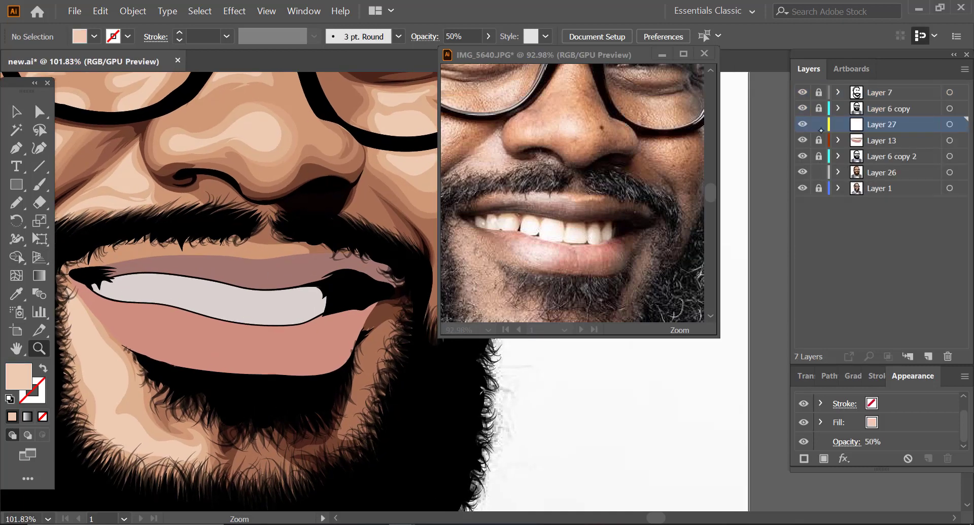
pyautogui.click(16, 112)
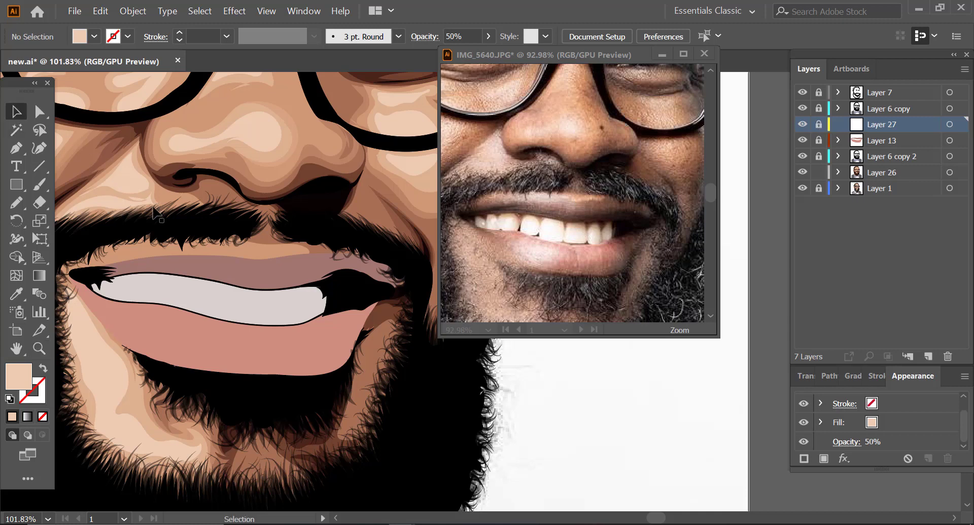
pyautogui.click(156, 205)
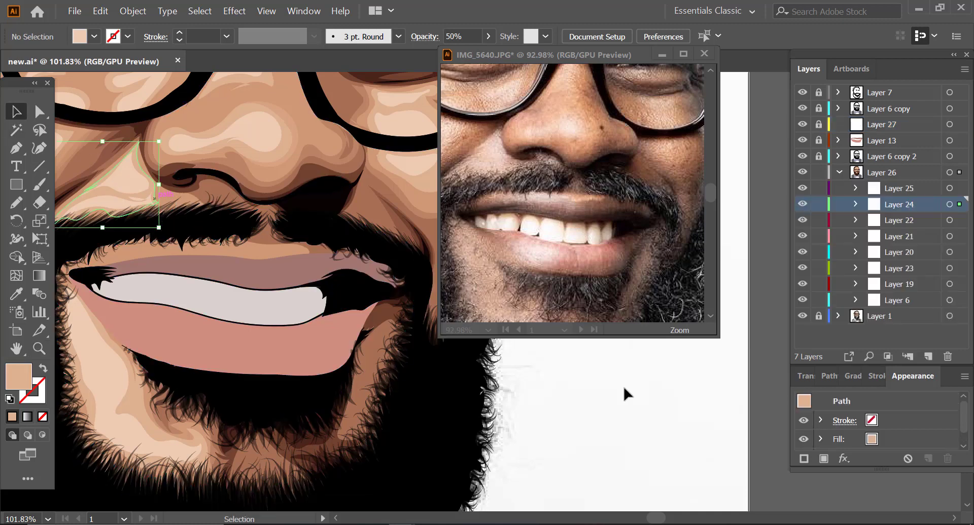
pyautogui.click(606, 410)
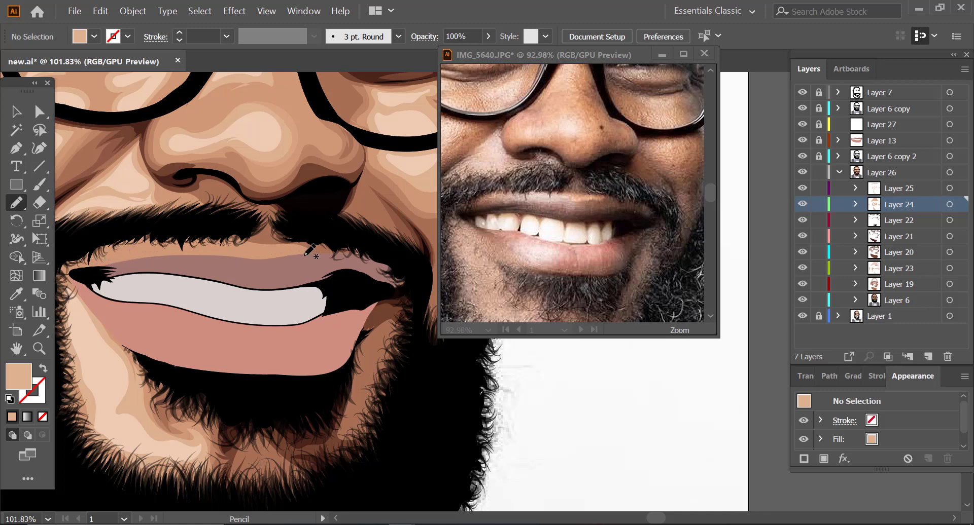
pyautogui.moveTo(306, 254)
pyautogui.mouseDown()
pyautogui.moveTo(166, 246)
pyautogui.moveTo(124, 259)
pyautogui.moveTo(139, 267)
pyautogui.moveTo(305, 249)
pyautogui.mouseUp()
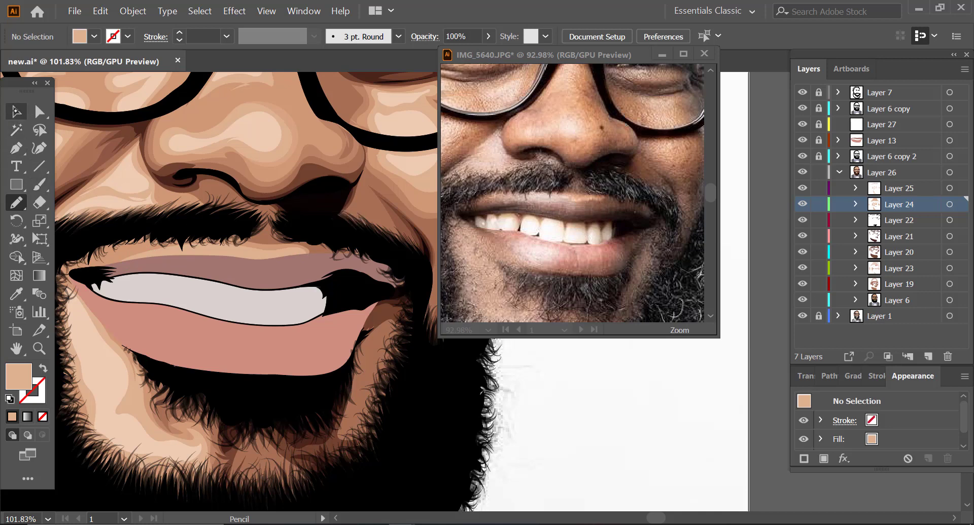
# Step: Draw a pale peach highlight along the upper lip's top edge on Layer 25, using the nose highlight's fill
pyautogui.click(17, 112)
pyautogui.click(273, 151)
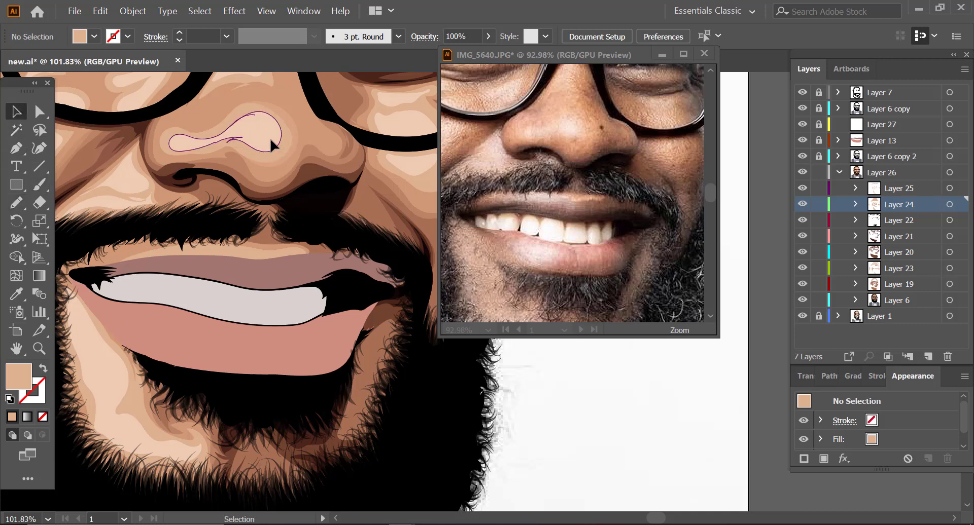
pyautogui.click(537, 378)
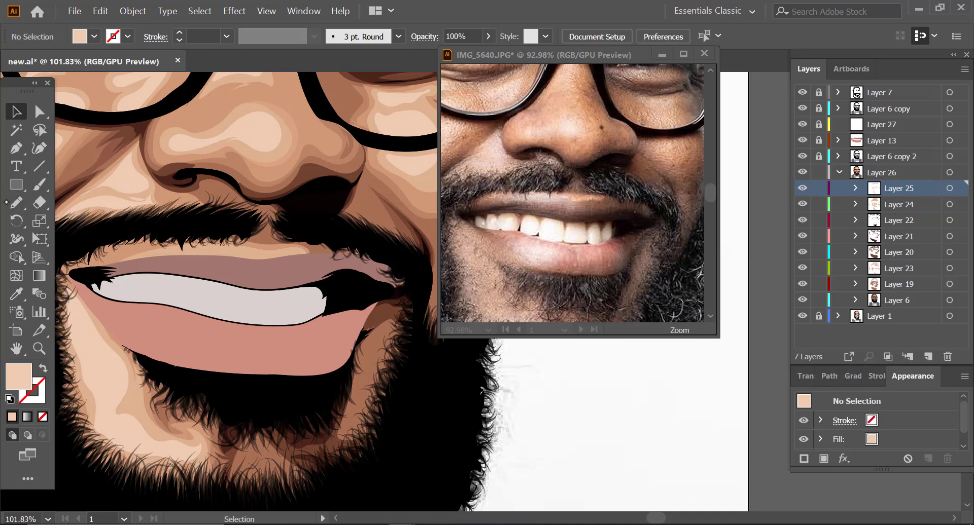
pyautogui.click(16, 202)
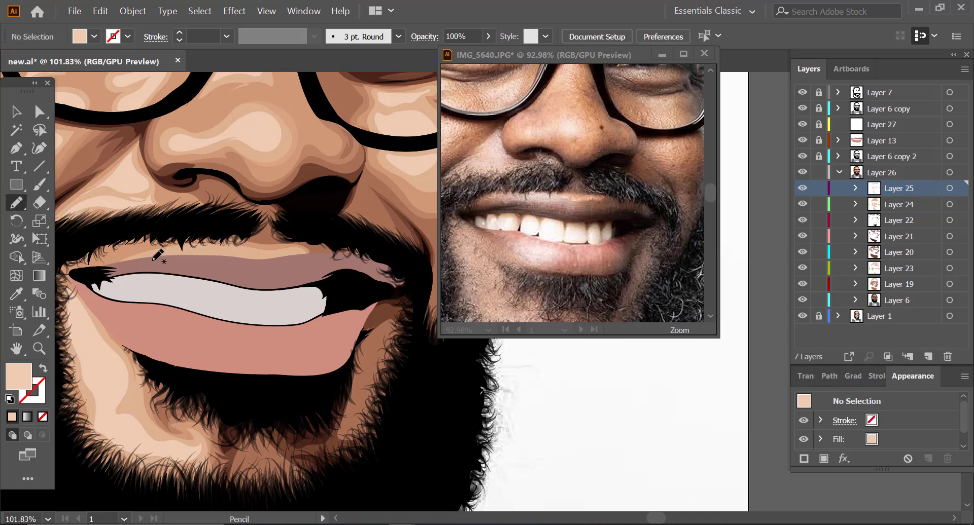
pyautogui.moveTo(152, 259)
pyautogui.mouseDown()
pyautogui.moveTo(219, 246)
pyautogui.moveTo(300, 257)
pyautogui.mouseUp()
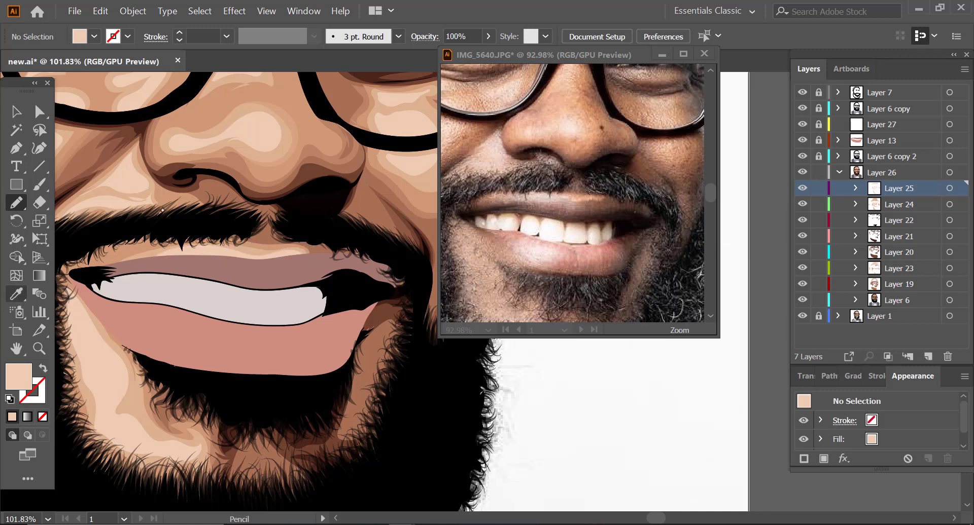
# Step: Lock and collapse Layer 26, and make Layer 27 the unlocked active layer
pyautogui.click(17, 111)
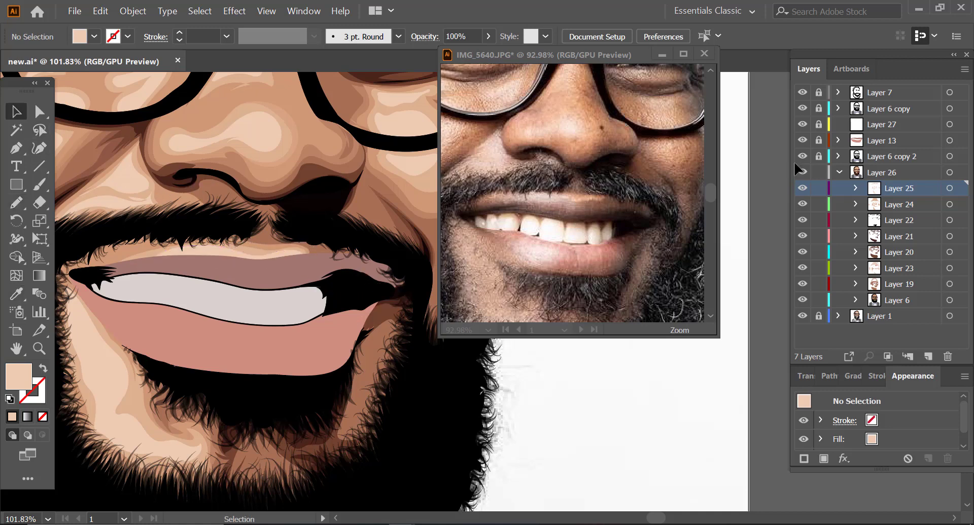
pyautogui.click(819, 172)
pyautogui.click(839, 172)
pyautogui.click(849, 141)
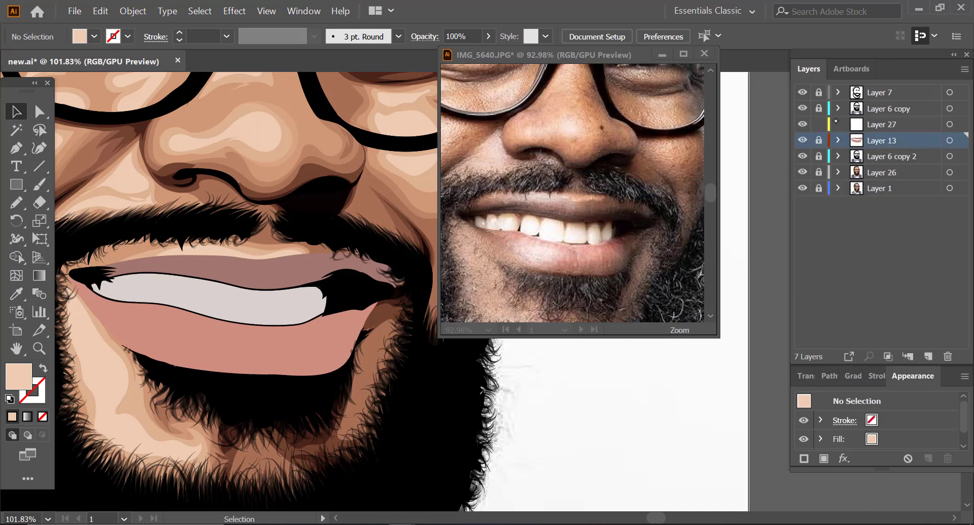
pyautogui.click(838, 124)
# Step: Draw a shadow across the lower part of the upper lip on Layer 27, darkening the sampled lip colour to 68403A
pyautogui.click(16, 293)
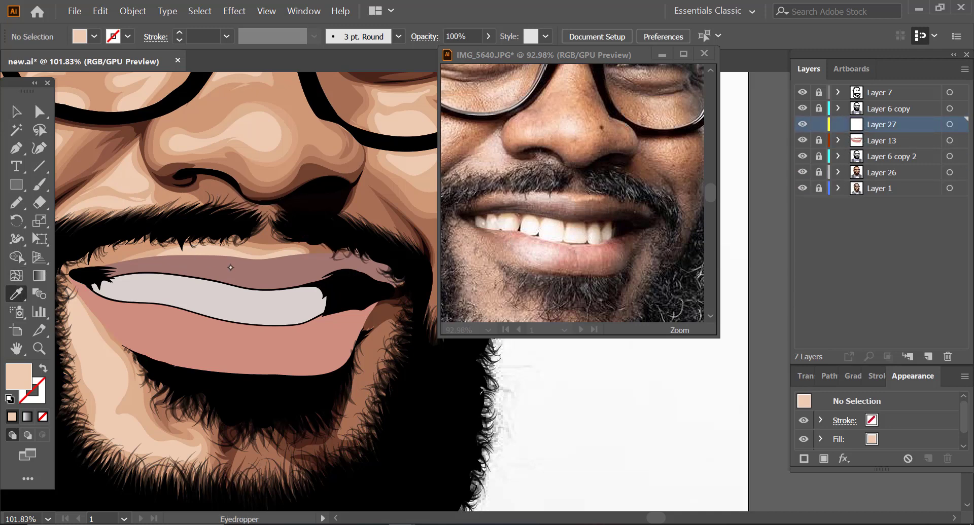
pyautogui.click(231, 267)
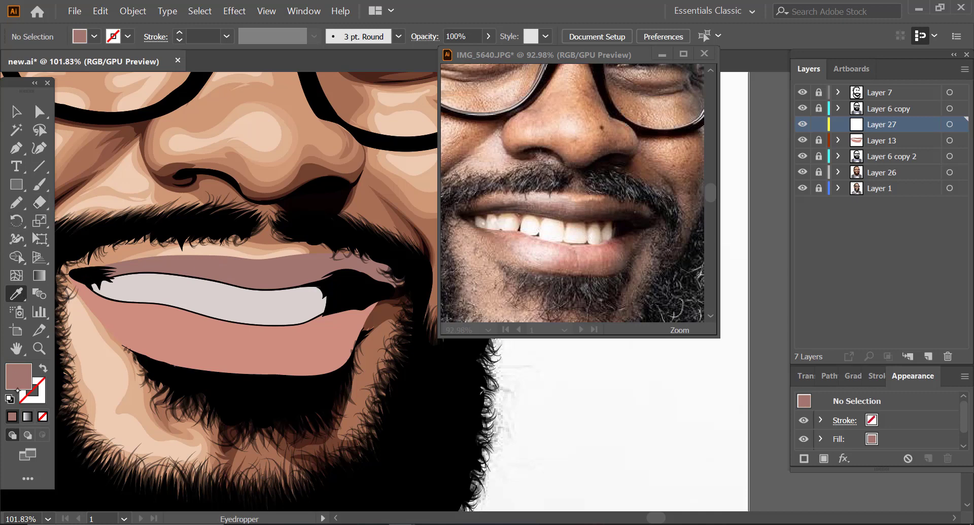
pyautogui.doubleClick(22, 378)
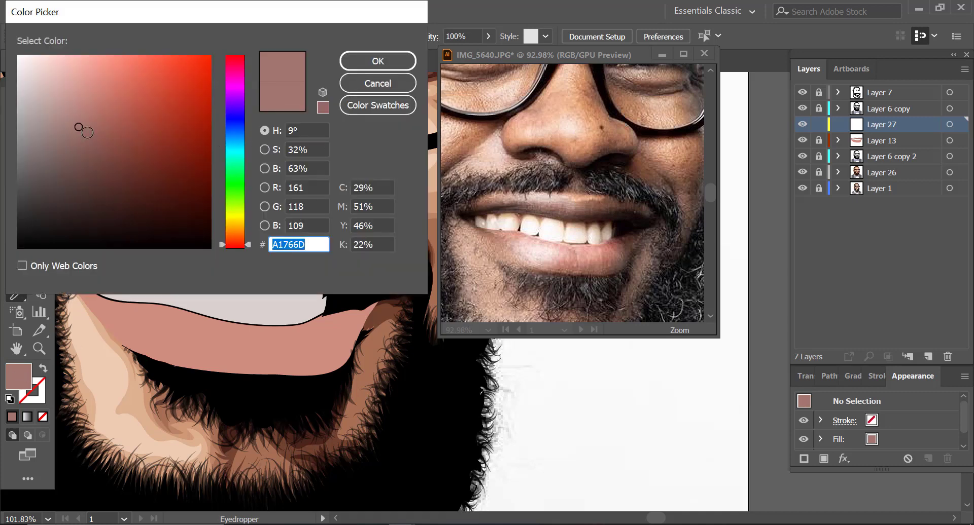
pyautogui.moveTo(87, 133); pyautogui.dragTo(104, 170)
pyautogui.click(378, 60)
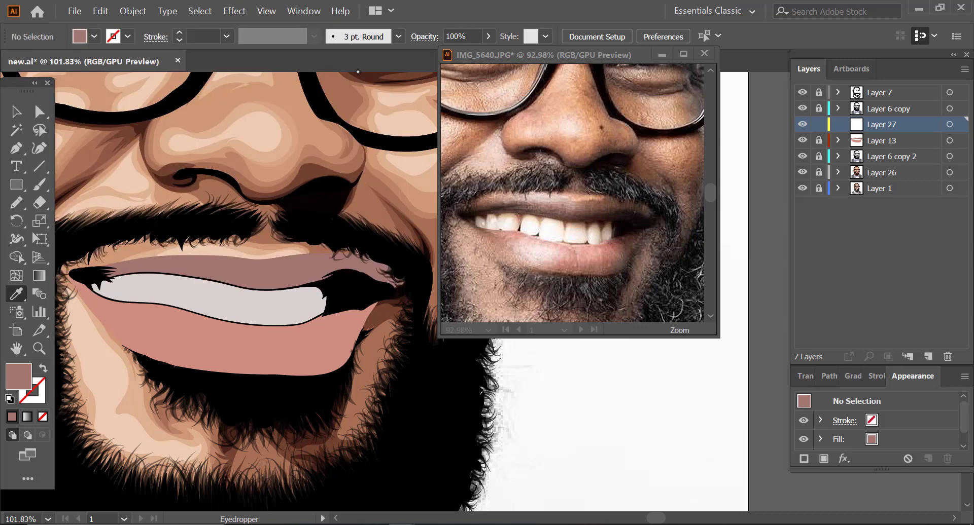
pyautogui.click(17, 202)
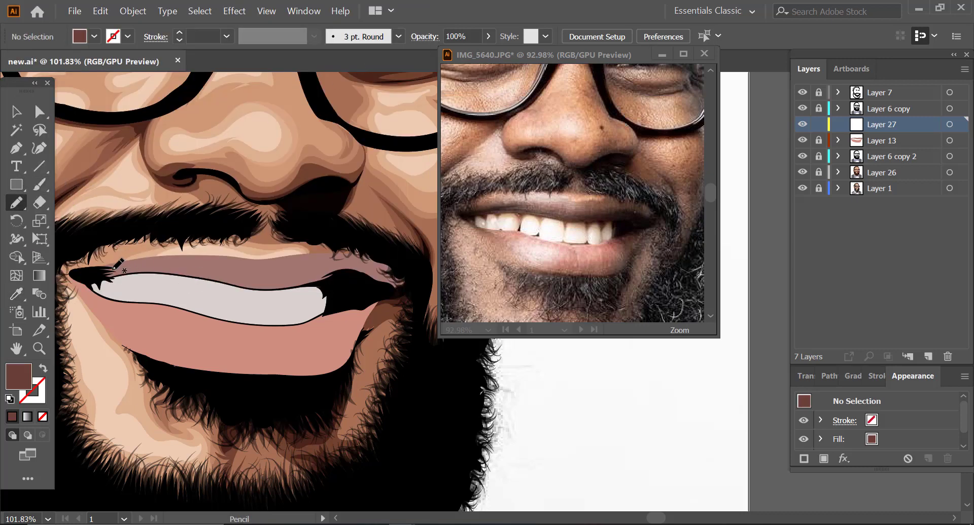
pyautogui.moveTo(92, 274)
pyautogui.mouseDown()
pyautogui.moveTo(196, 259)
pyautogui.moveTo(229, 268)
pyautogui.mouseUp()
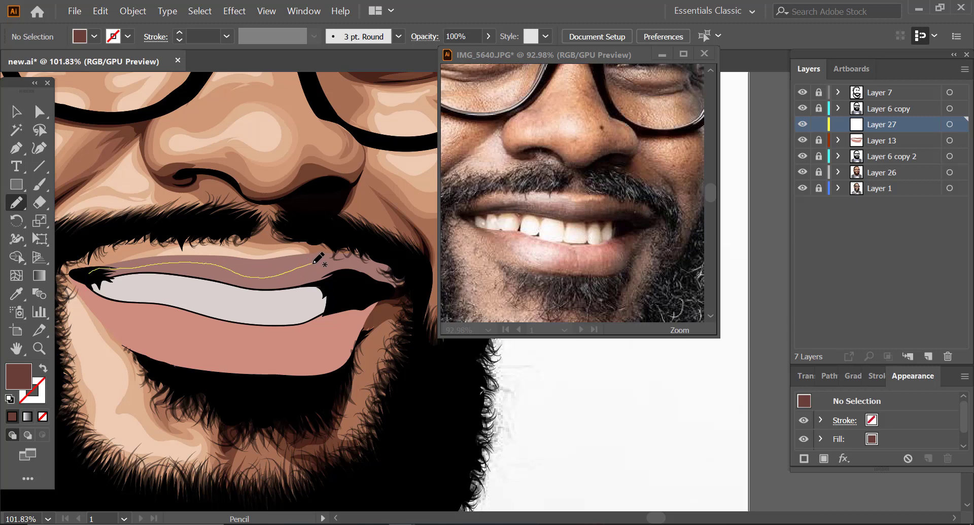
pyautogui.moveTo(326, 261)
pyautogui.mouseDown()
pyautogui.moveTo(354, 262)
pyautogui.moveTo(414, 288)
pyautogui.moveTo(342, 278)
pyautogui.moveTo(251, 302)
pyautogui.moveTo(67, 277)
pyautogui.mouseUp()
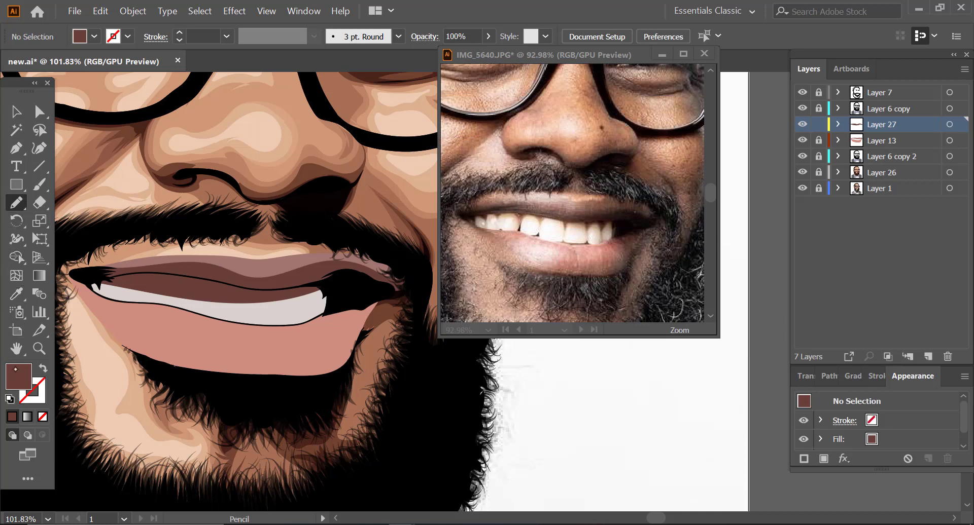
# Step: Darken the fill to a very deep reddish brown and draw deeper shadows along the upper lip and its far corner
pyautogui.doubleClick(20, 378)
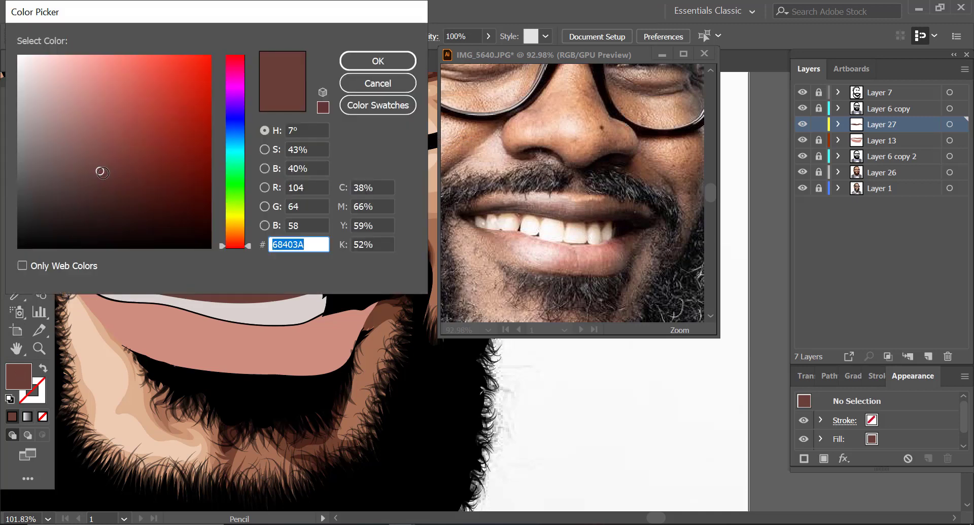
pyautogui.moveTo(103, 172); pyautogui.dragTo(121, 207)
pyautogui.click(378, 61)
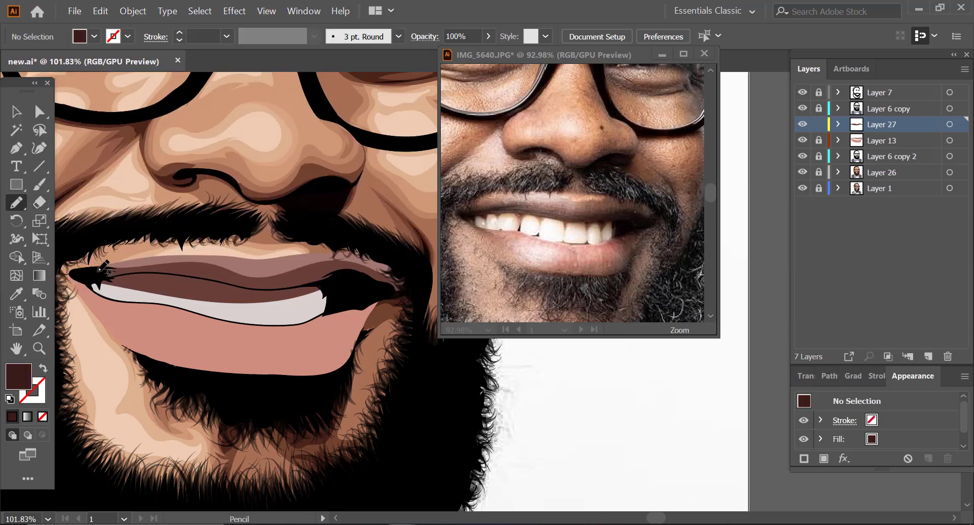
pyautogui.moveTo(96, 268)
pyautogui.mouseDown()
pyautogui.moveTo(181, 265)
pyautogui.moveTo(227, 278)
pyautogui.moveTo(86, 279)
pyautogui.mouseUp()
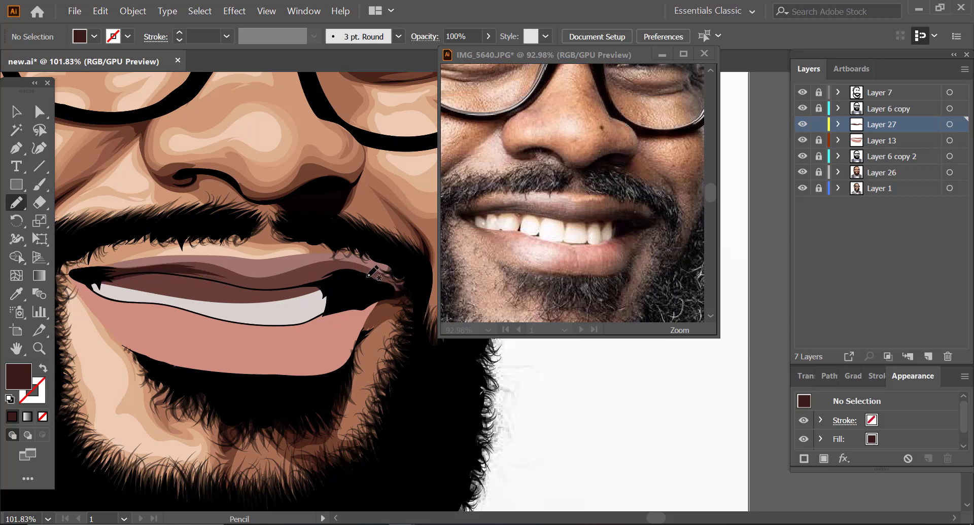
pyautogui.moveTo(404, 278)
pyautogui.mouseDown()
pyautogui.moveTo(328, 264)
pyautogui.moveTo(279, 278)
pyautogui.moveTo(317, 280)
pyautogui.moveTo(268, 284)
pyautogui.moveTo(376, 288)
pyautogui.moveTo(419, 282)
pyautogui.moveTo(419, 273)
pyautogui.mouseUp()
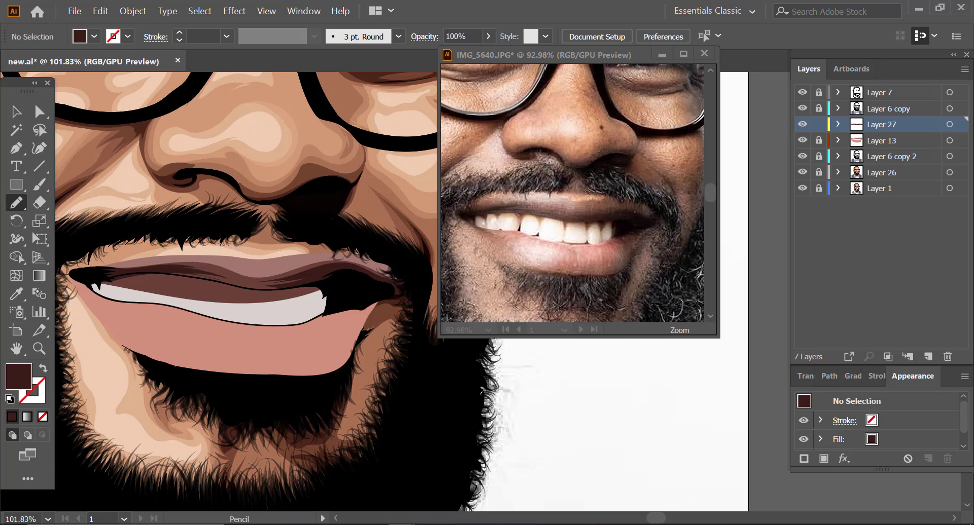
# Step: Draw a mid-tone blend shape along the upper lip on Layer 27, using the sampled mauve lip colour
pyautogui.press('i')
pyautogui.click(247, 258)
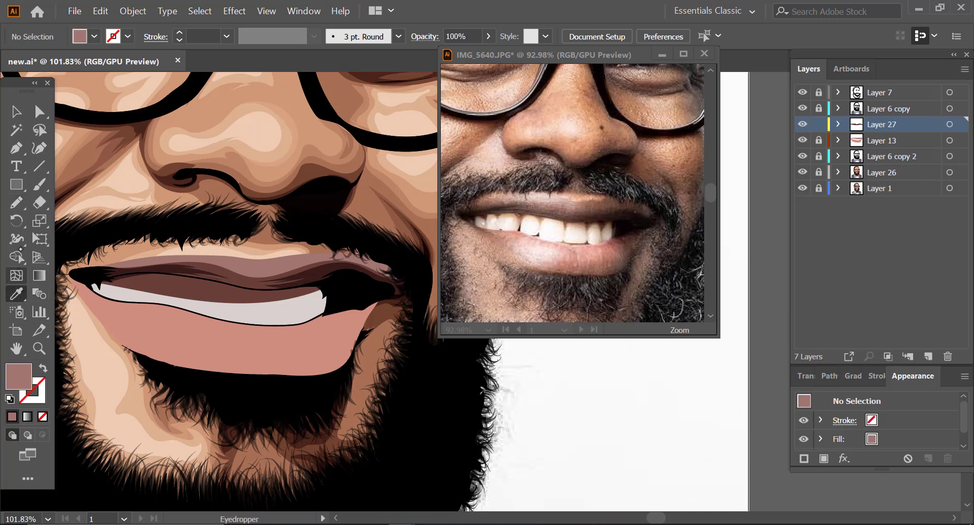
pyautogui.press('n')
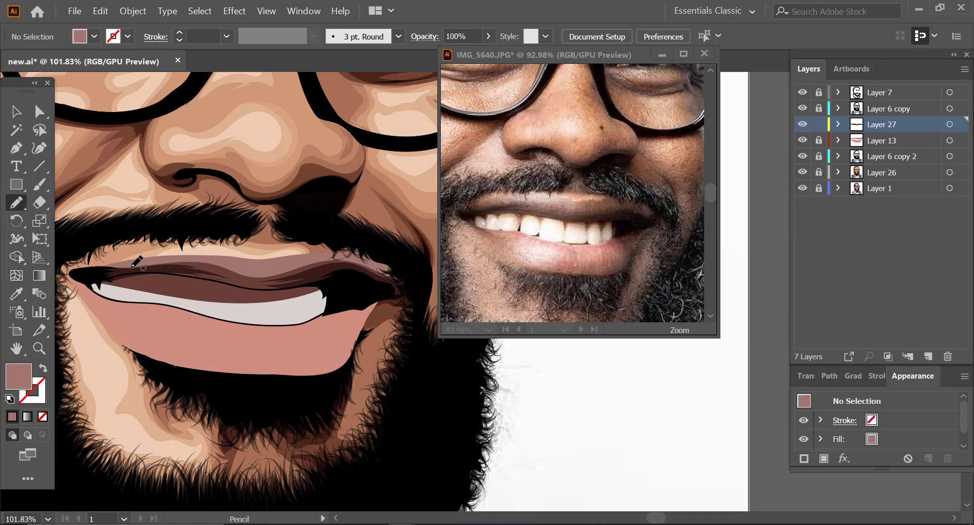
pyautogui.moveTo(104, 267)
pyautogui.mouseDown()
pyautogui.moveTo(195, 261)
pyautogui.moveTo(269, 280)
pyautogui.moveTo(349, 259)
pyautogui.moveTo(101, 267)
pyautogui.mouseUp()
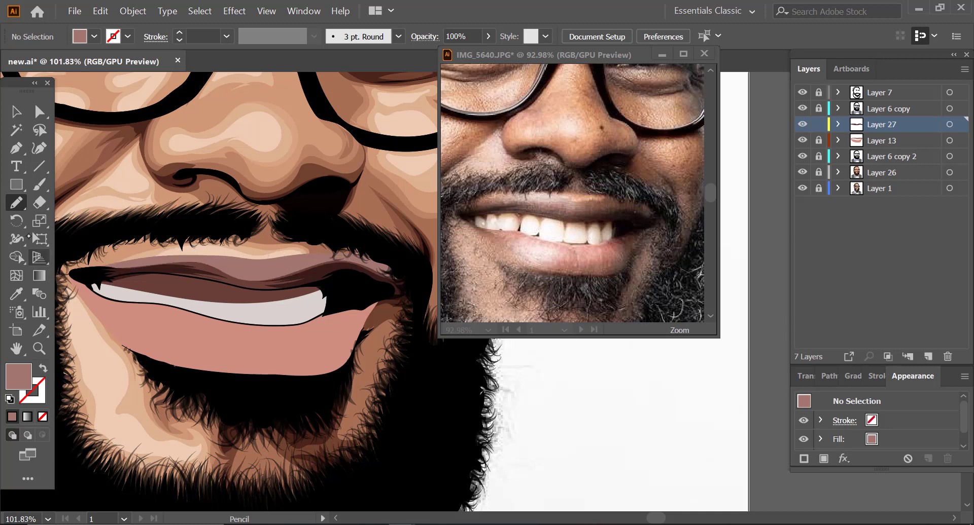
# Step: Set the mauve upper lip blend shape's opacity to 49% and deselect it
pyautogui.click(17, 111)
pyautogui.click(255, 276)
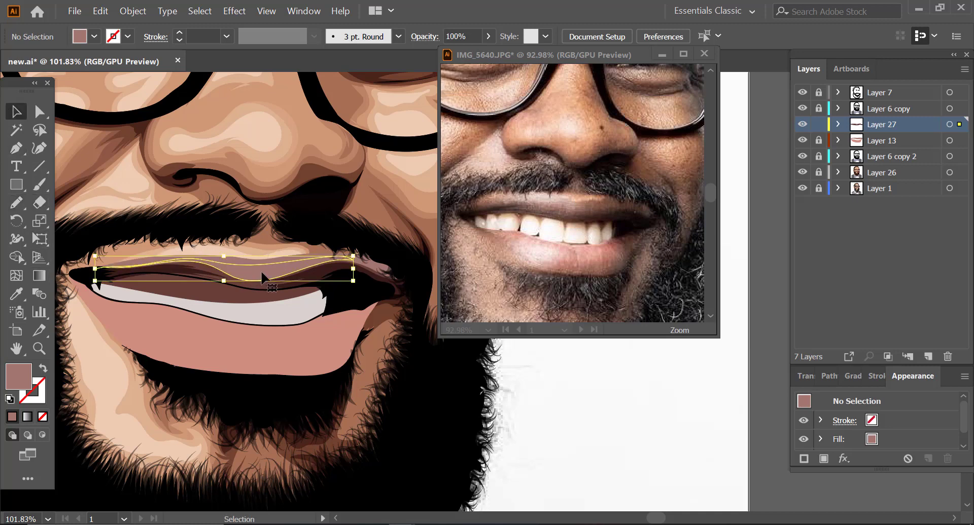
pyautogui.click(488, 36)
pyautogui.moveTo(488, 55); pyautogui.dragTo(457, 54)
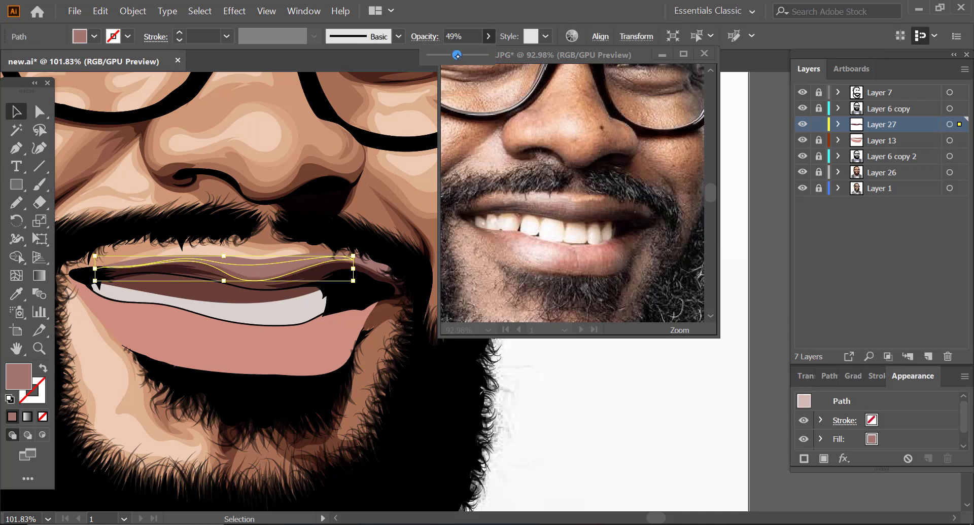
pyautogui.click(618, 402)
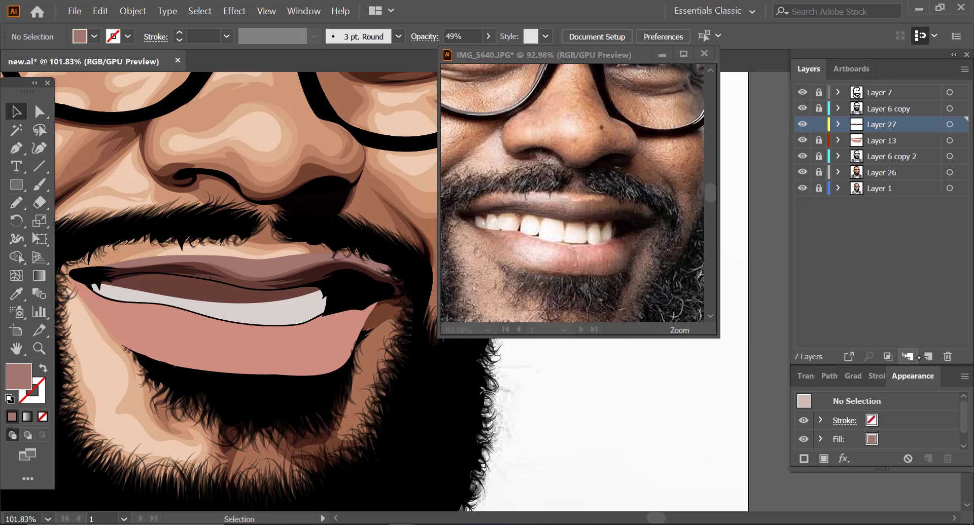
# Step: Add a new layer above Layer 27 and draw a freehand mauve shape over the upper edge of the upper lip
pyautogui.click(928, 356)
pyautogui.click(17, 202)
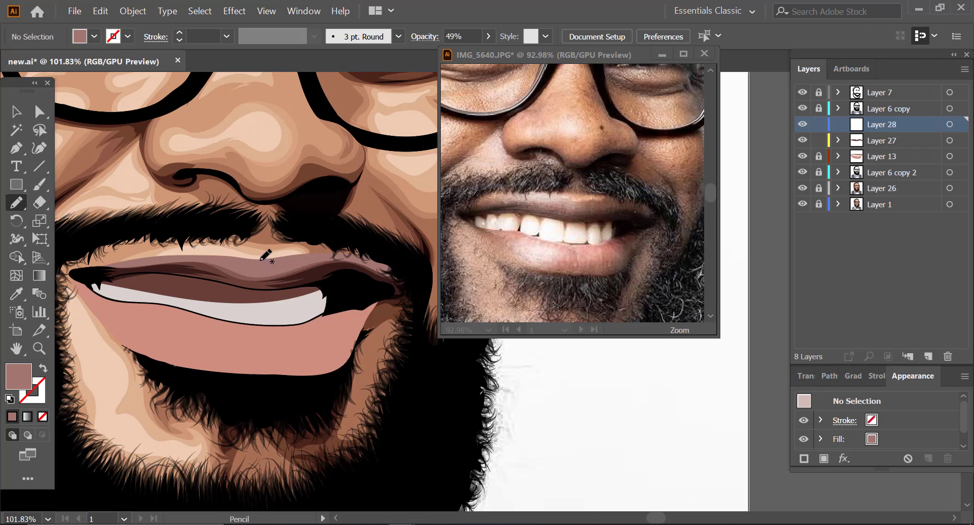
pyautogui.moveTo(269, 267); pyautogui.dragTo(275, 268)
pyautogui.moveTo(208, 260)
pyautogui.mouseDown()
pyautogui.moveTo(99, 268)
pyautogui.moveTo(172, 245)
pyautogui.moveTo(238, 243)
pyautogui.moveTo(276, 263)
pyautogui.mouseUp()
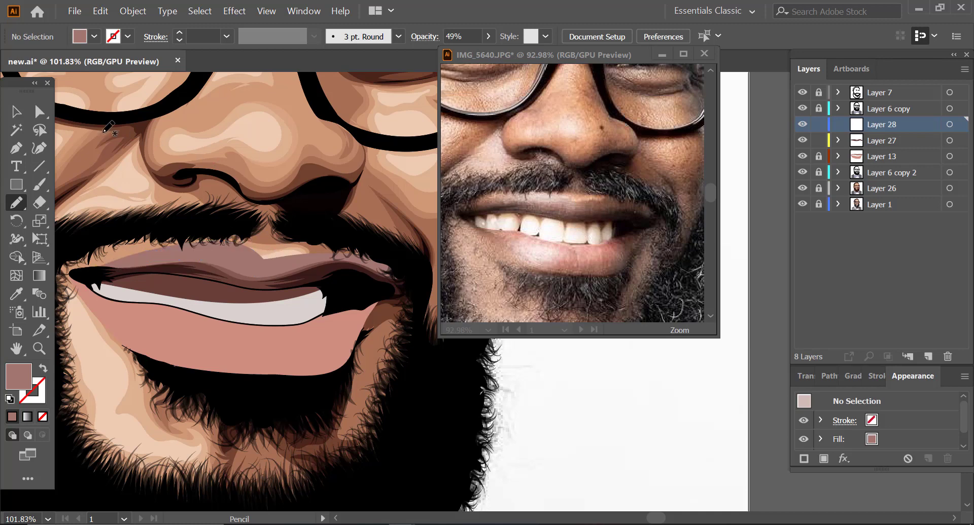
pyautogui.press('v')
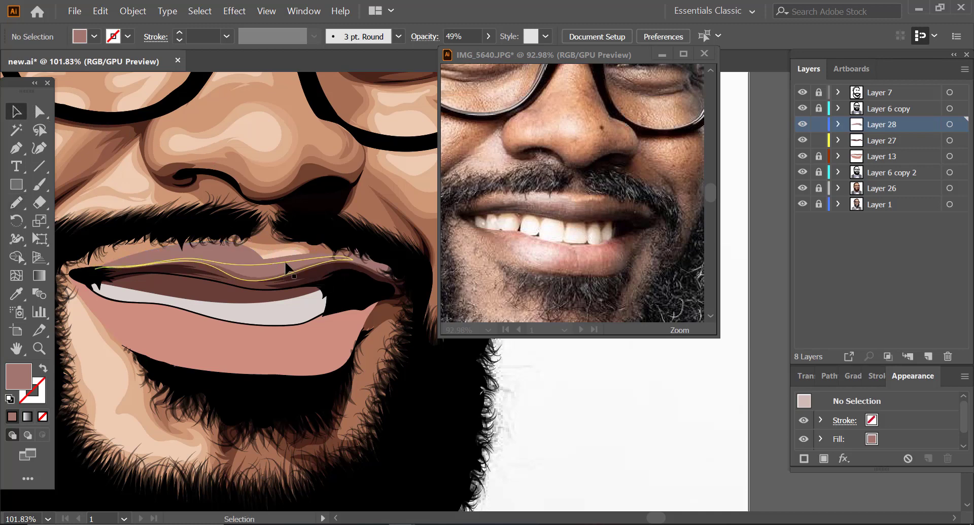
# Step: Unlock Layer 13 and use Shape Builder on the lip shapes to remove the area over the teeth and the excess above the upper lip
pyautogui.click(818, 158)
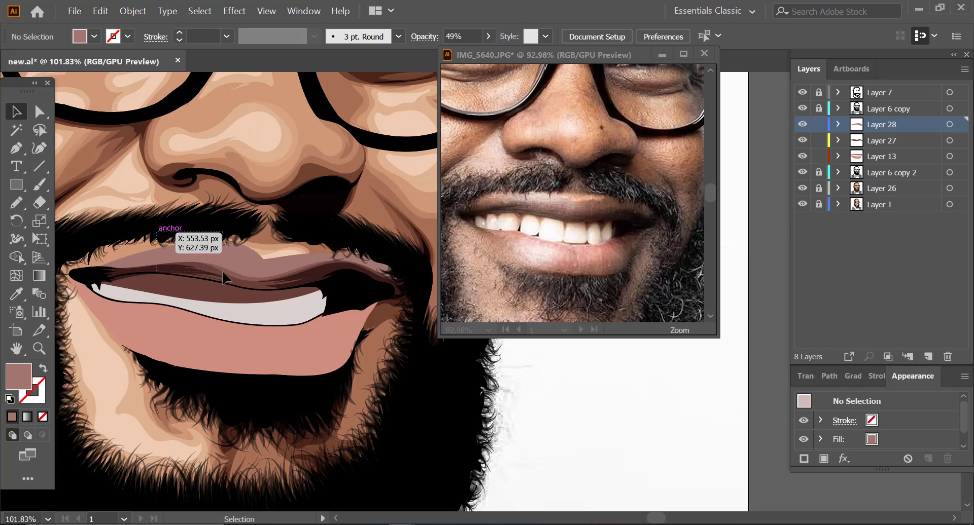
pyautogui.moveTo(222, 271); pyautogui.dragTo(234, 302)
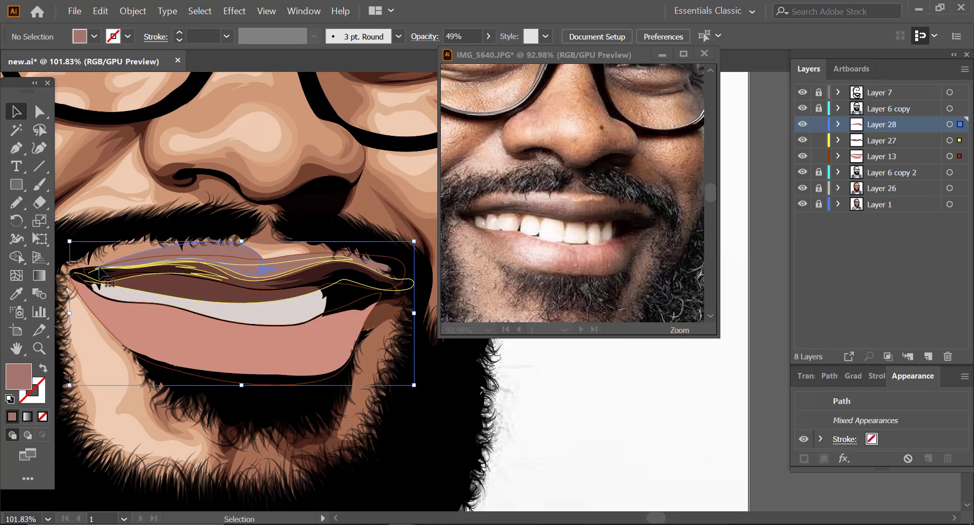
pyautogui.click(17, 258)
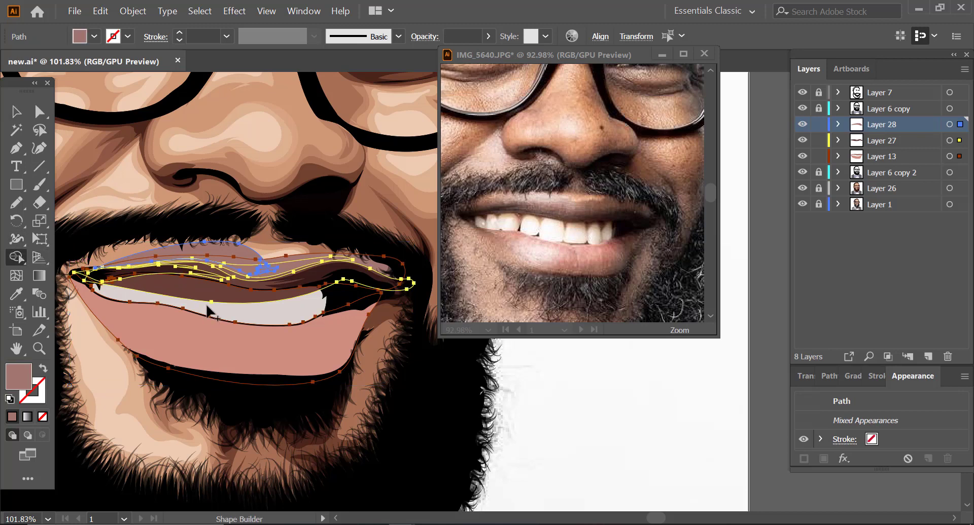
pyautogui.click(217, 290)
pyautogui.press('super')
pyautogui.click(512, 369)
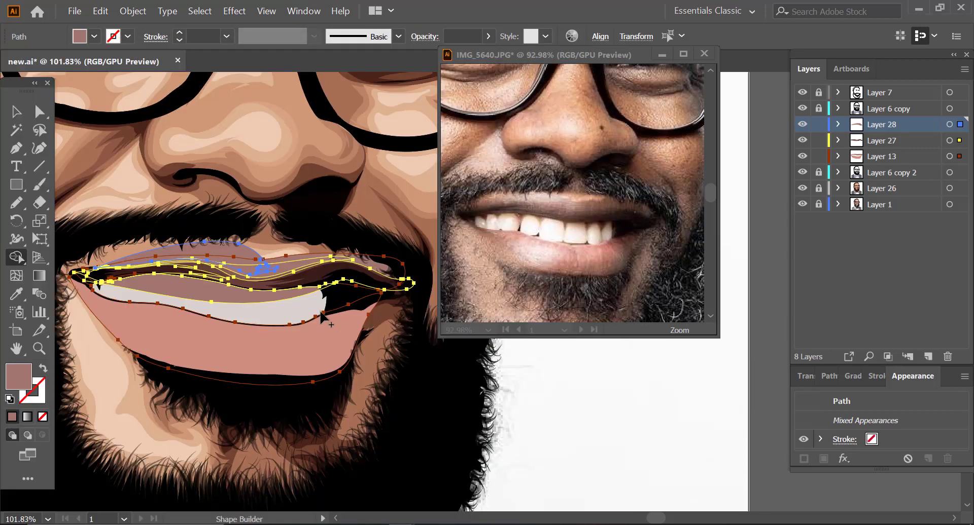
pyautogui.keyDown('alt'); pyautogui.click(224, 294); pyautogui.keyUp('alt')
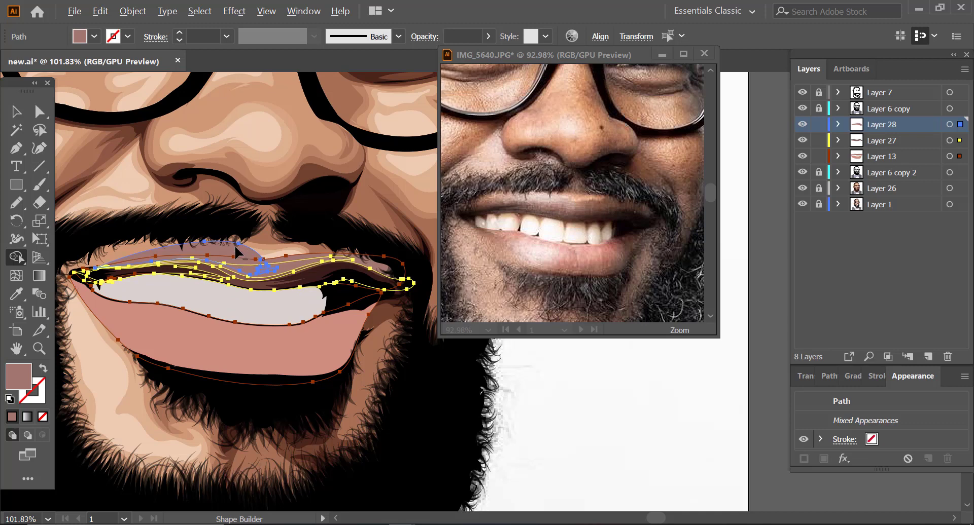
pyautogui.keyDown('alt'); pyautogui.click(235, 245); pyautogui.keyUp('alt')
pyautogui.press('v')
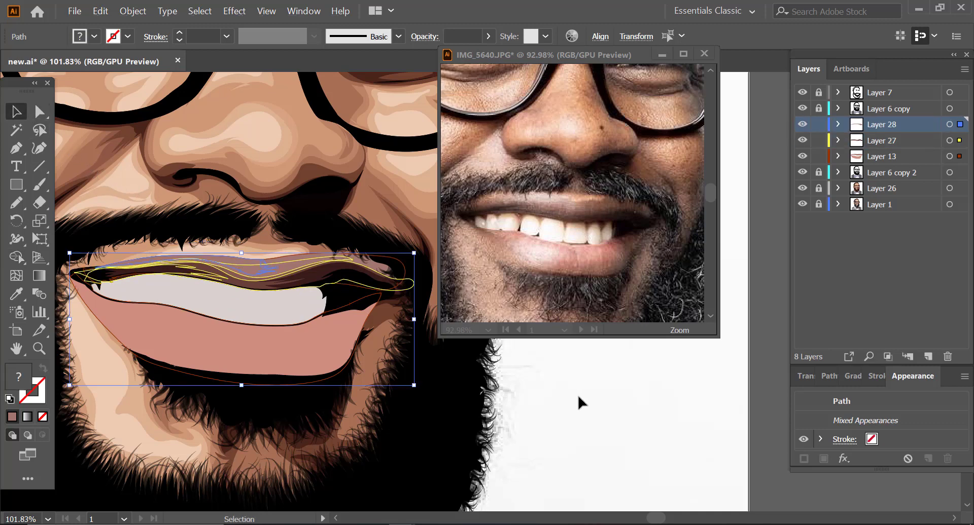
pyautogui.click(577, 393)
# Step: Recolor the trimmed upper lip shape to a lighter pink, raising its brightness to about 74% and slightly adjusting its saturation
pyautogui.click(257, 267)
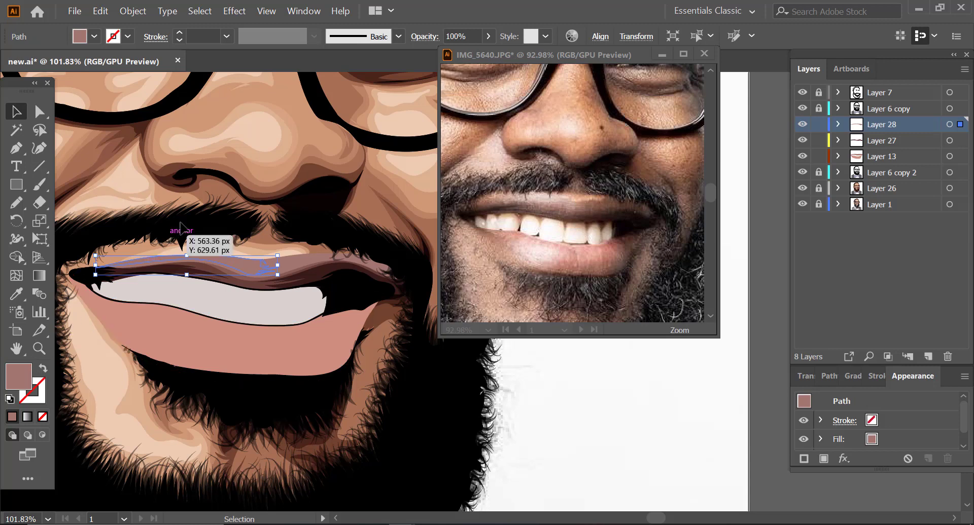
pyautogui.click(100, 11)
pyautogui.moveTo(285, 259)
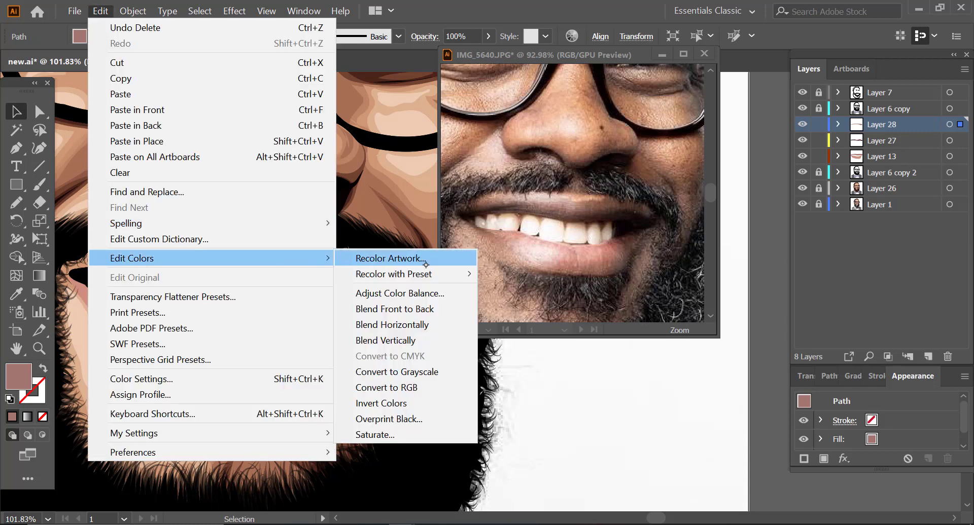
pyautogui.moveTo(432, 274)
pyautogui.click(507, 337)
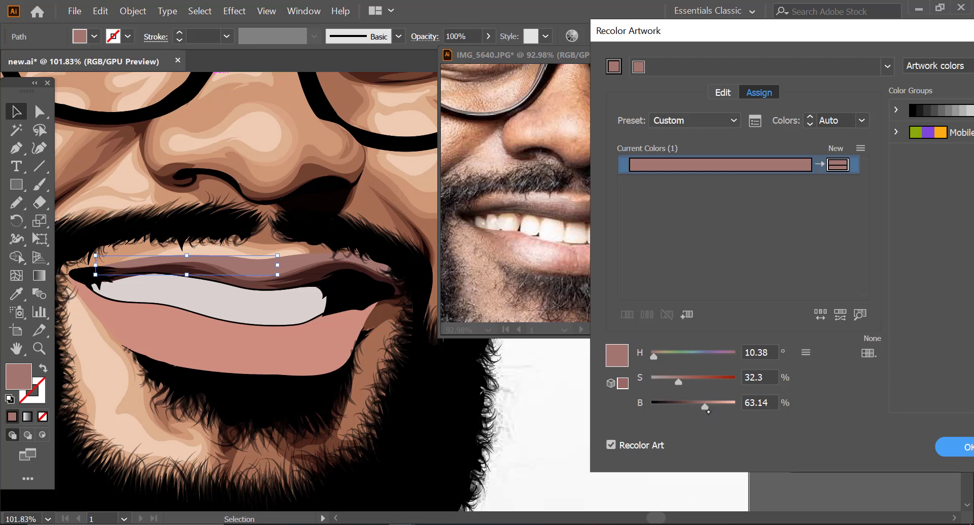
pyautogui.moveTo(703, 408); pyautogui.dragTo(717, 410)
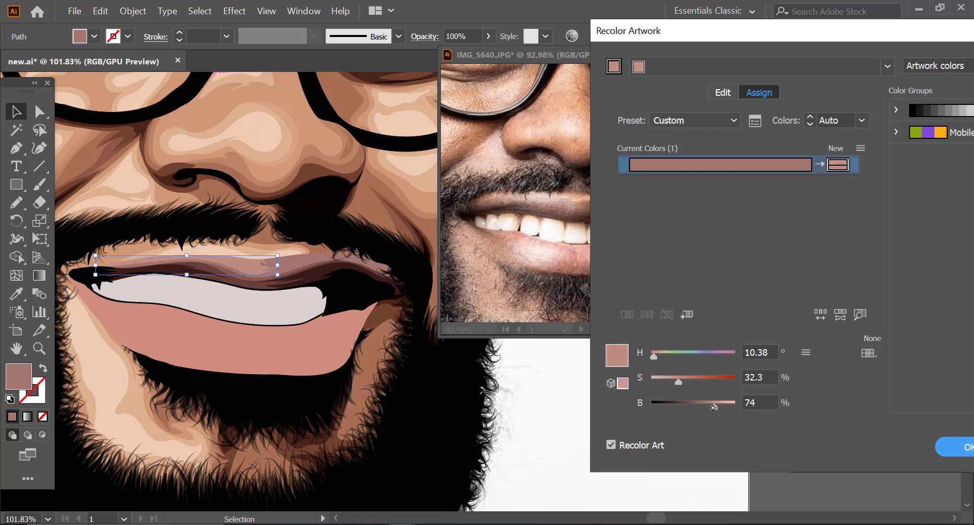
pyautogui.moveTo(676, 383); pyautogui.dragTo(681, 384)
pyautogui.press('Return')
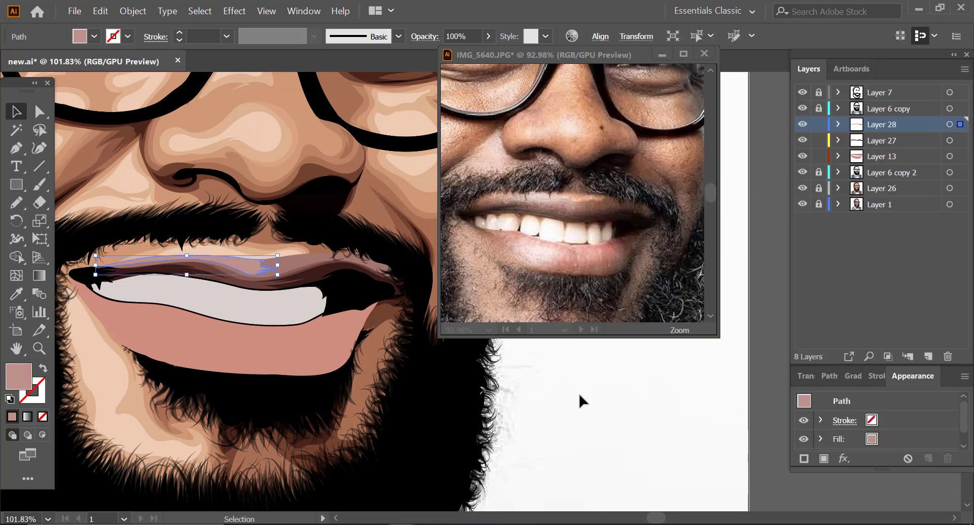
pyautogui.click(578, 392)
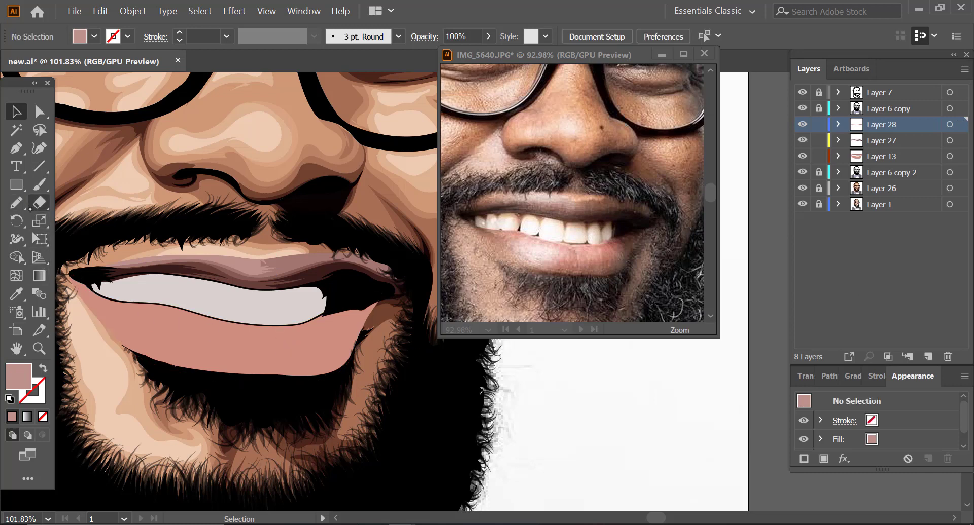
# Step: Lighten the fill to a pale pink and draw freehand highlight shapes along the upper edge of the upper lip
pyautogui.doubleClick(18, 378)
pyautogui.moveTo(68, 102); pyautogui.dragTo(57, 78)
pyautogui.click(378, 61)
pyautogui.click(16, 203)
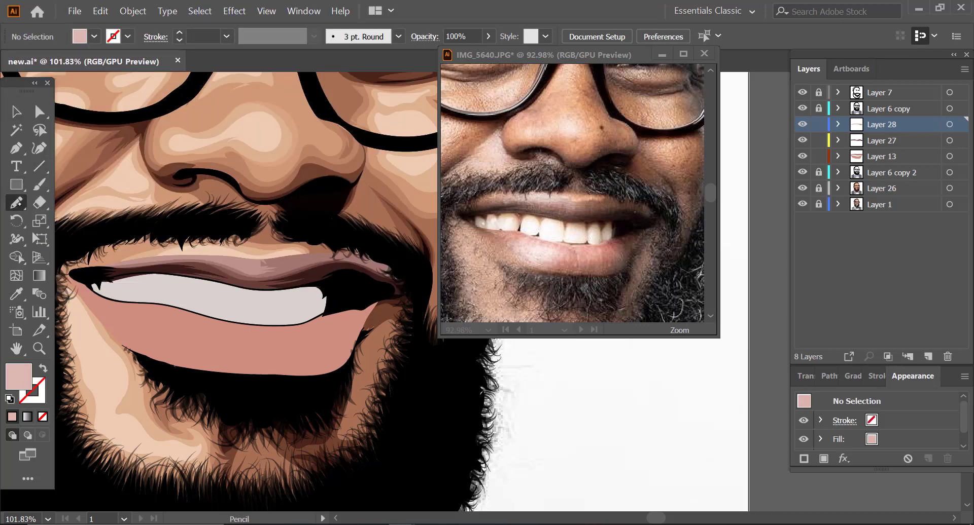
pyautogui.moveTo(226, 262)
pyautogui.mouseDown()
pyautogui.moveTo(258, 271)
pyautogui.moveTo(246, 265)
pyautogui.mouseUp()
pyautogui.moveTo(253, 259); pyautogui.dragTo(170, 256)
pyautogui.moveTo(233, 257); pyautogui.dragTo(243, 263)
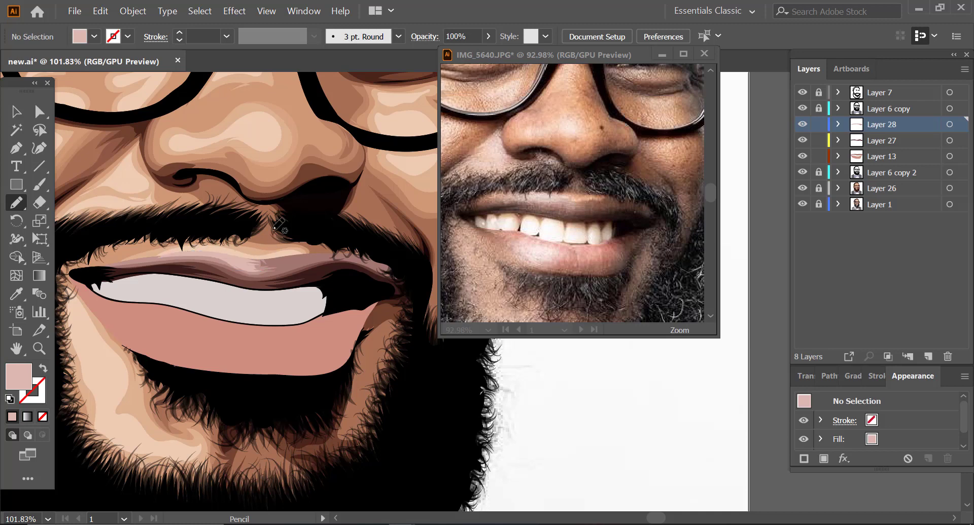
pyautogui.press('v')
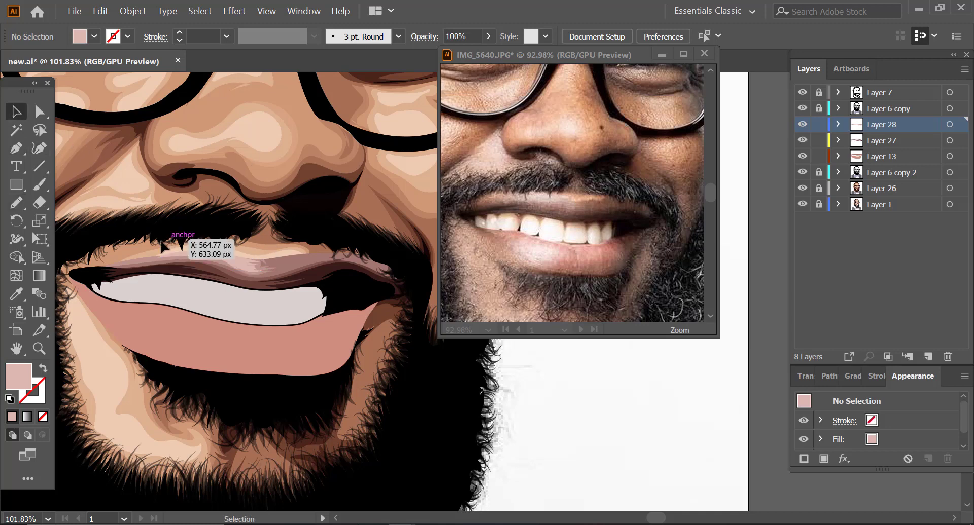
# Step: Trim the pale pink highlights that spill above the upper lip with Shape Builder, then deselect the shapes
pyautogui.moveTo(177, 234); pyautogui.dragTo(223, 262)
pyautogui.click(16, 257)
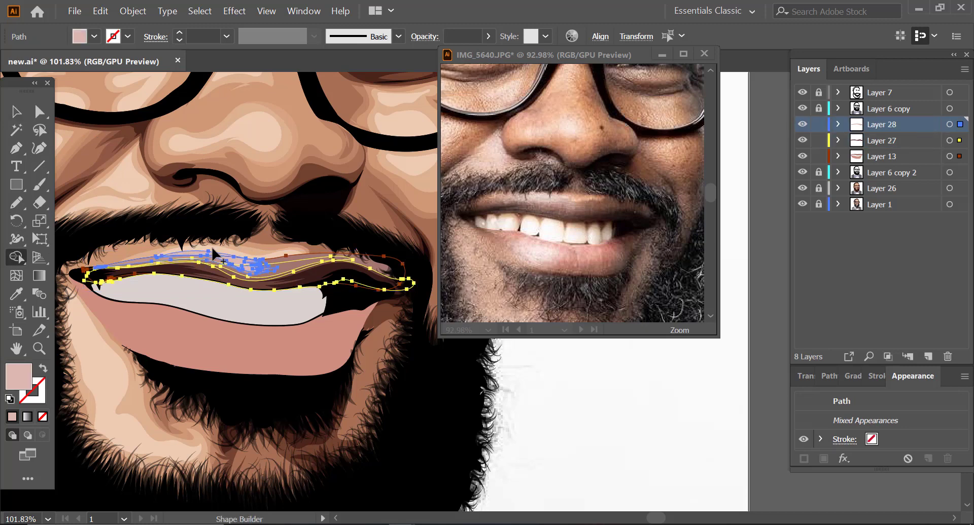
pyautogui.press('super')
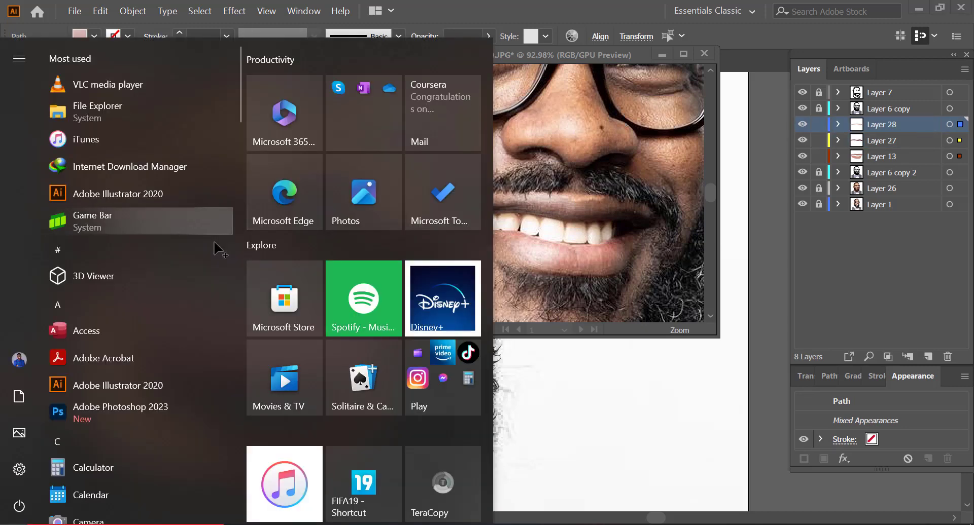
pyautogui.press('super')
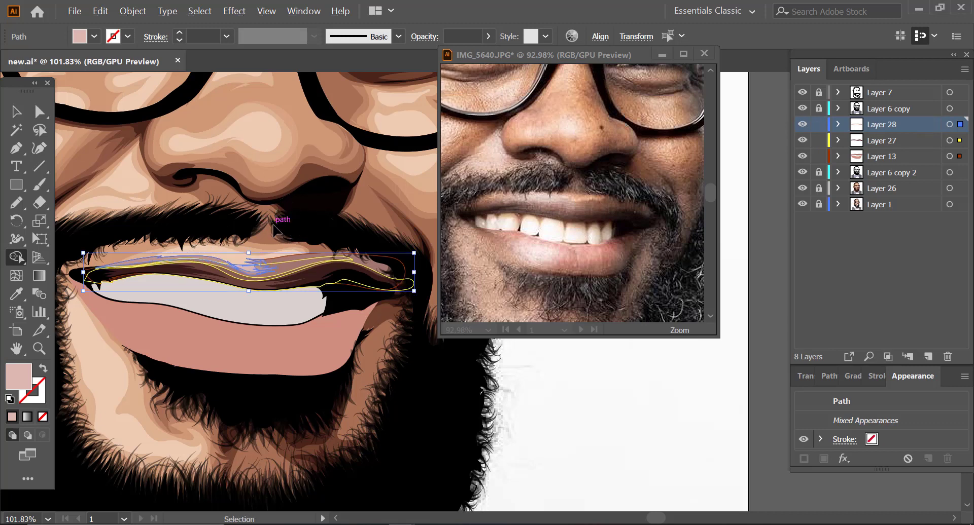
pyautogui.keyDown('ctrl'); pyautogui.click(280, 217); pyautogui.keyUp('ctrl')
pyautogui.hotkey('ctrl', 'z')
pyautogui.hotkey('ctrl', 'z')
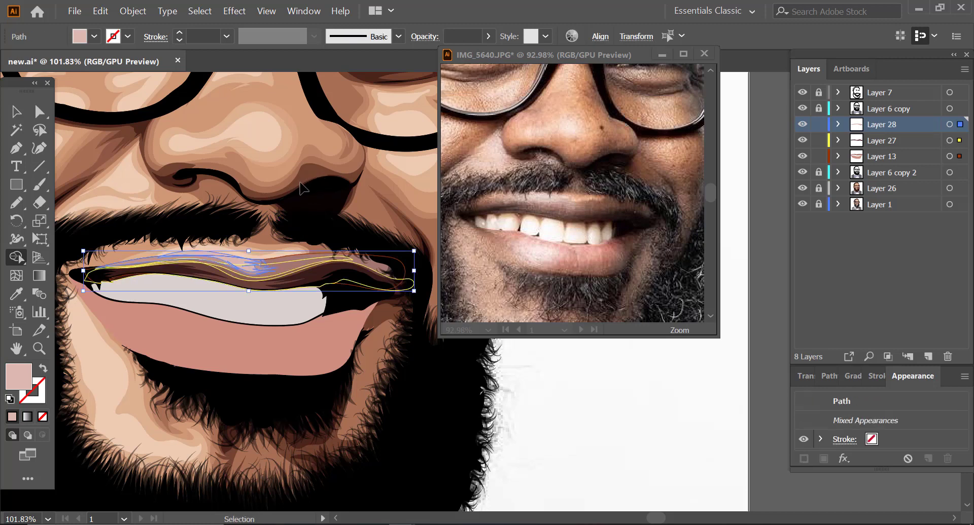
pyautogui.keyDown('alt'); pyautogui.click(194, 253); pyautogui.keyUp('alt')
pyautogui.click(16, 112)
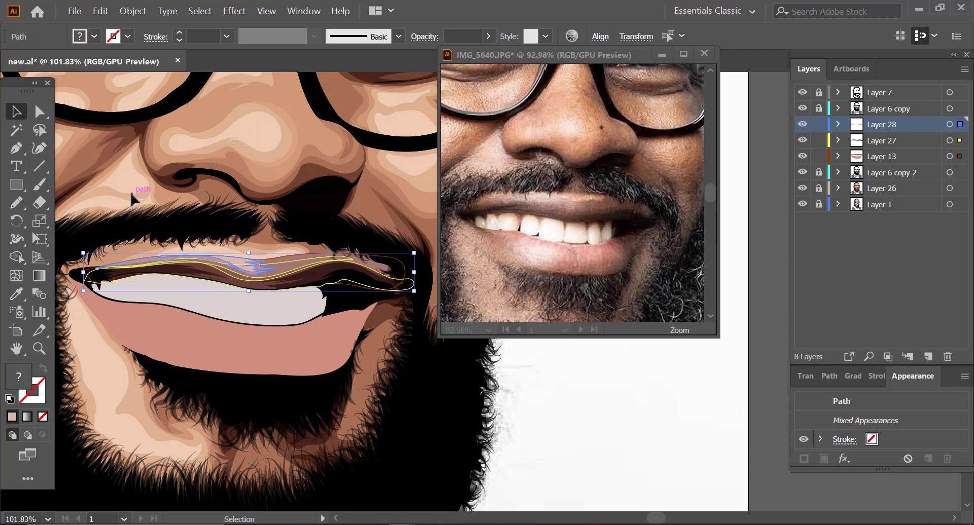
pyautogui.click(132, 195)
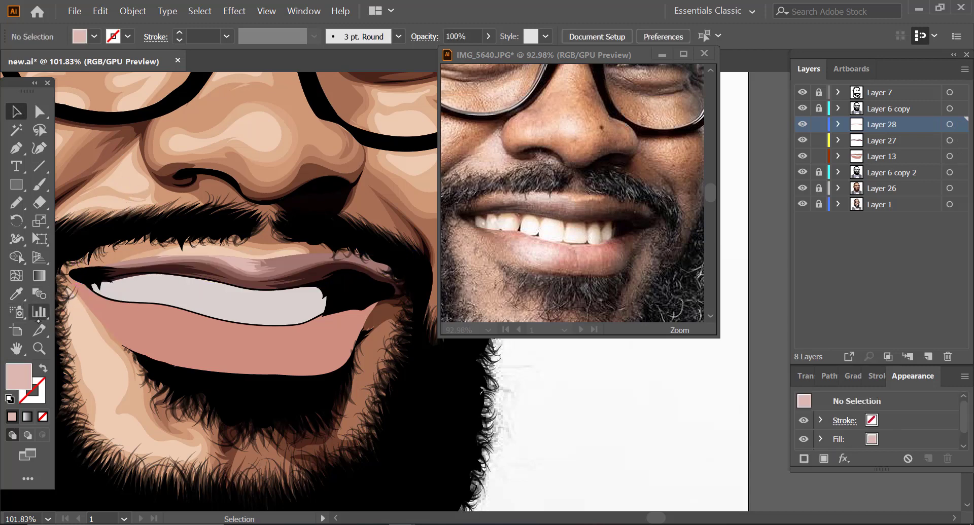
# Step: Check the whole portrait, return to the mouth and sample the lower lip's salmon colour as the fill
pyautogui.click(39, 349)
pyautogui.moveTo(246, 229); pyautogui.dragTo(106, 304)
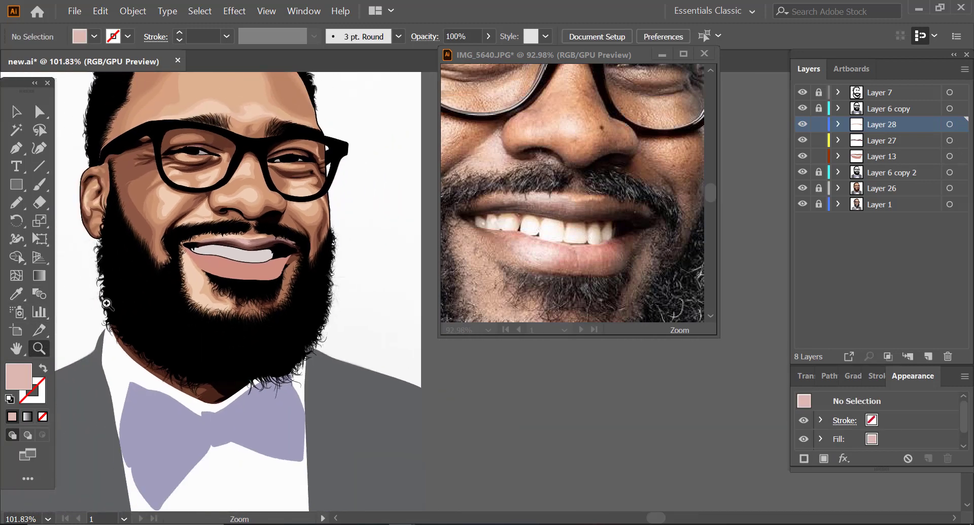
pyautogui.moveTo(209, 318); pyautogui.dragTo(144, 358)
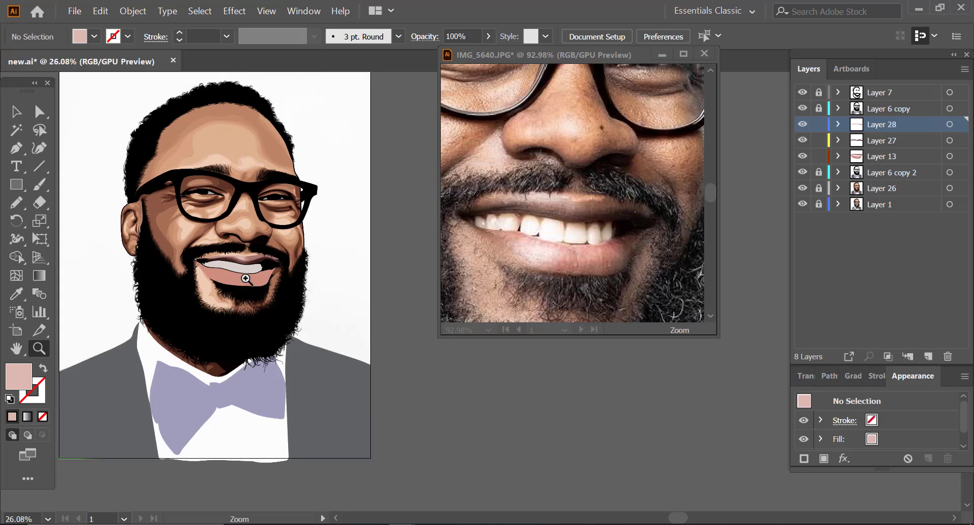
pyautogui.moveTo(246, 278); pyautogui.dragTo(374, 255)
pyautogui.moveTo(238, 322); pyautogui.dragTo(280, 294)
pyautogui.click(16, 294)
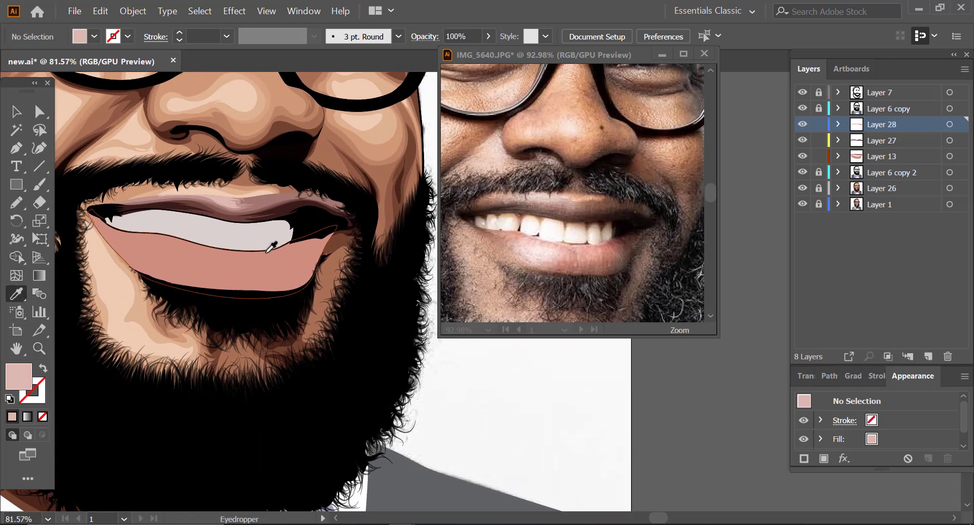
pyautogui.click(267, 252)
# Step: Combine Layer 27 and Layer 28 into a single new layer above Layer 13
pyautogui.click(881, 143)
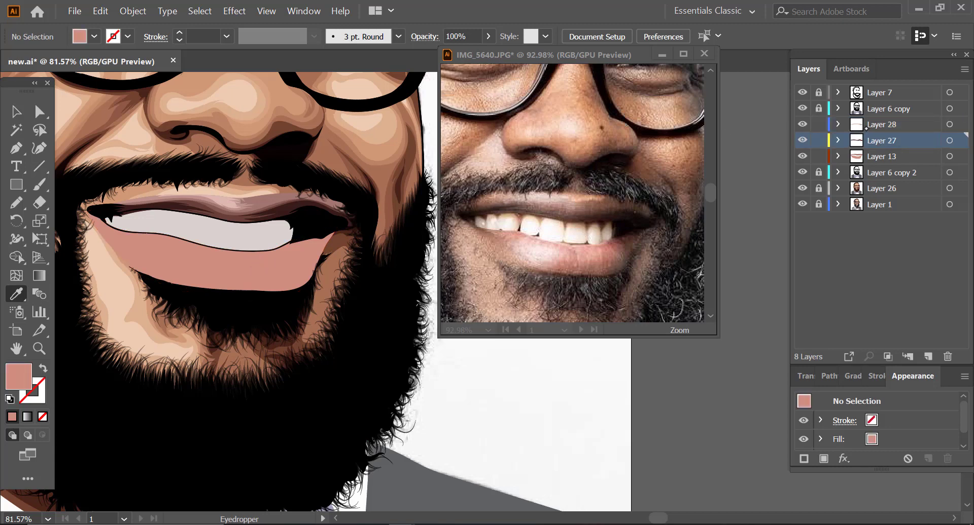
pyautogui.keyDown('shift'); pyautogui.click(870, 125); pyautogui.keyUp('shift')
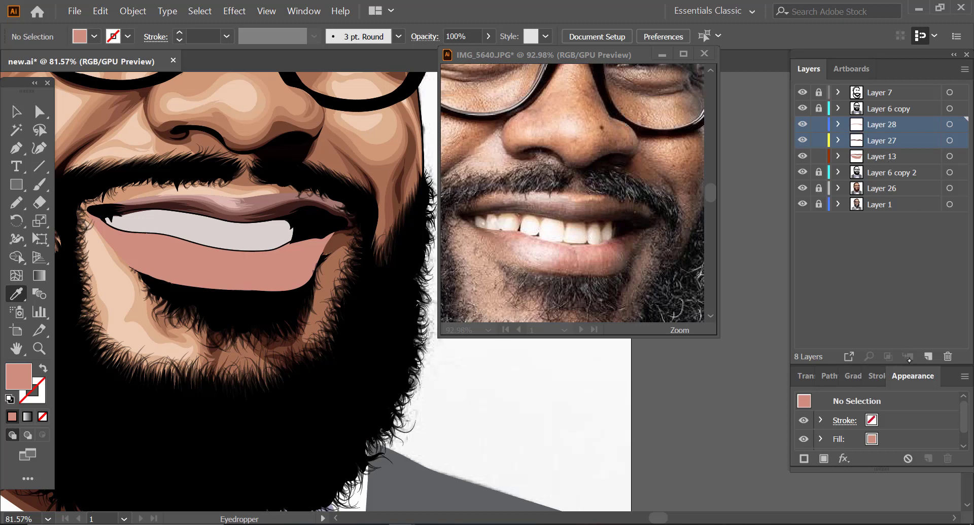
pyautogui.click(928, 356)
pyautogui.moveTo(873, 142); pyautogui.dragTo(840, 125)
pyautogui.click(840, 125)
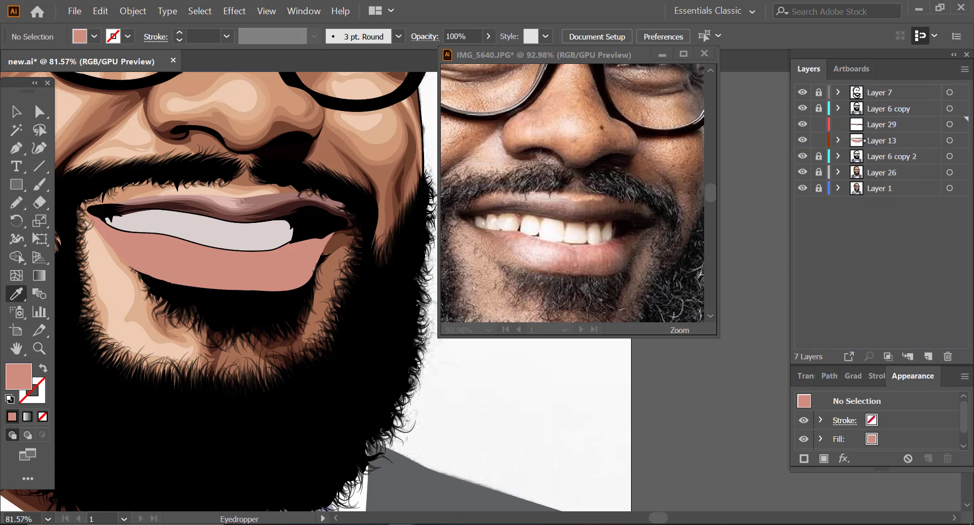
# Step: Add an empty layer directly above Layer 13 and darken the fill to A8695E for freehand shading of the lower lip
pyautogui.click(928, 357)
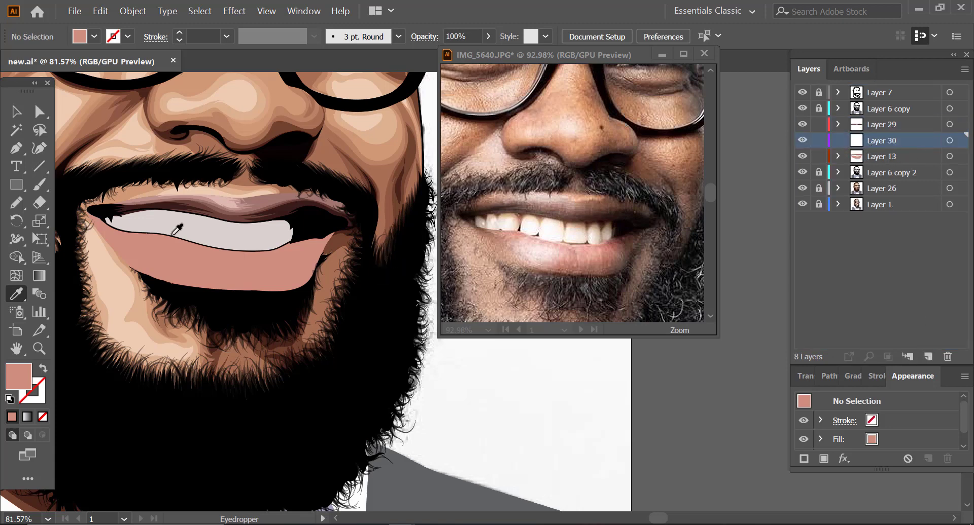
pyautogui.click(41, 350)
pyautogui.moveTo(107, 247); pyautogui.dragTo(137, 248)
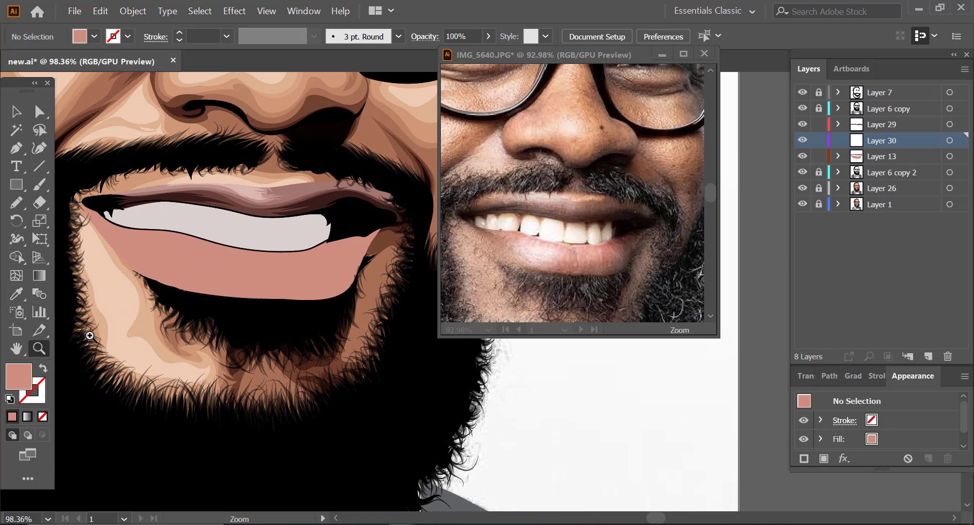
pyautogui.doubleClick(21, 379)
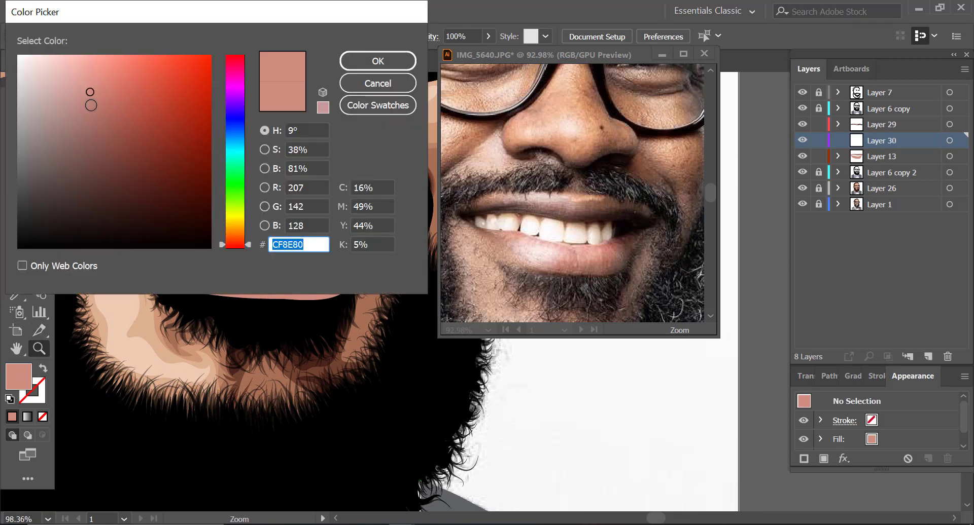
pyautogui.moveTo(95, 99); pyautogui.dragTo(104, 120)
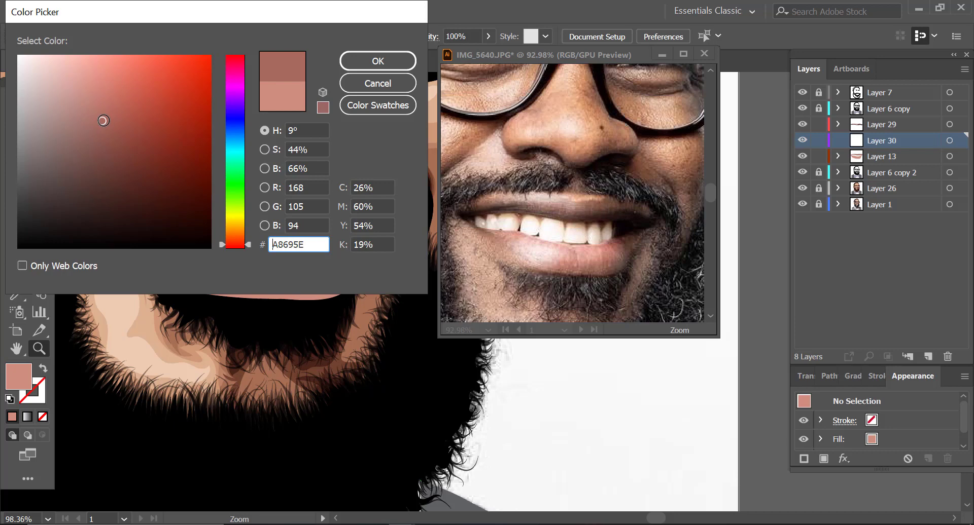
pyautogui.click(378, 61)
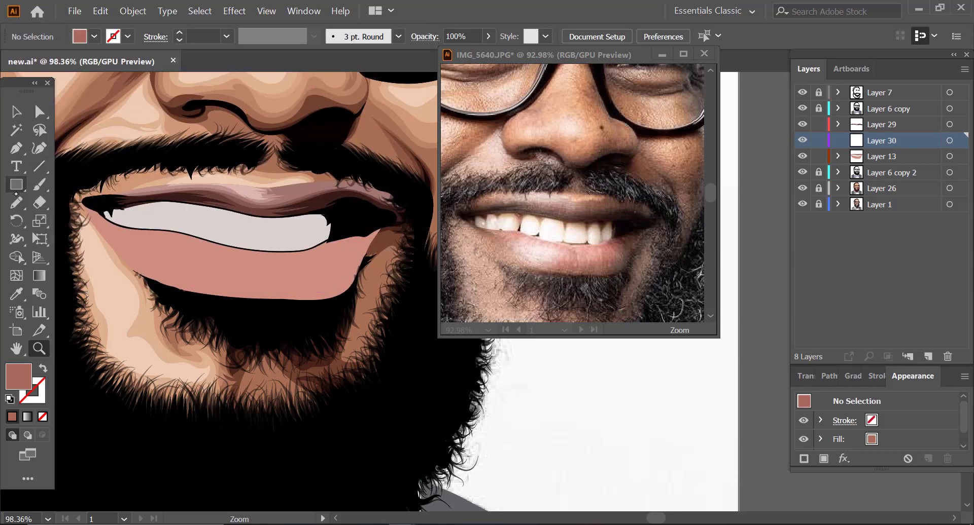
pyautogui.press('n')
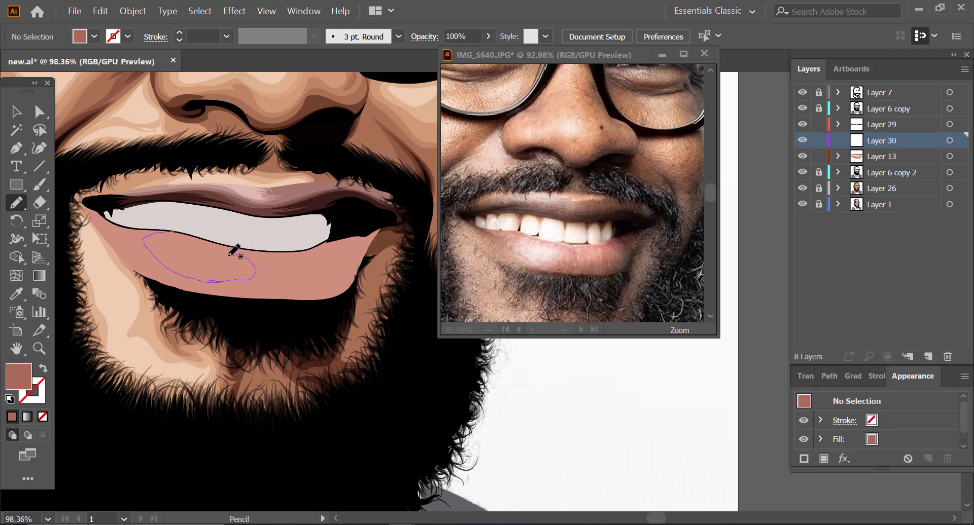
# Step: Draw the A8695E shading around the two lower-lip highlights and trim the parts that spill outside the lip
pyautogui.moveTo(201, 238)
pyautogui.mouseDown()
pyautogui.moveTo(237, 247)
pyautogui.moveTo(269, 276)
pyautogui.moveTo(339, 252)
pyautogui.moveTo(378, 219)
pyautogui.mouseUp()
pyautogui.press('v')
pyautogui.click(116, 259)
pyautogui.keyDown('alt'); pyautogui.click(111, 282); pyautogui.keyUp('alt')
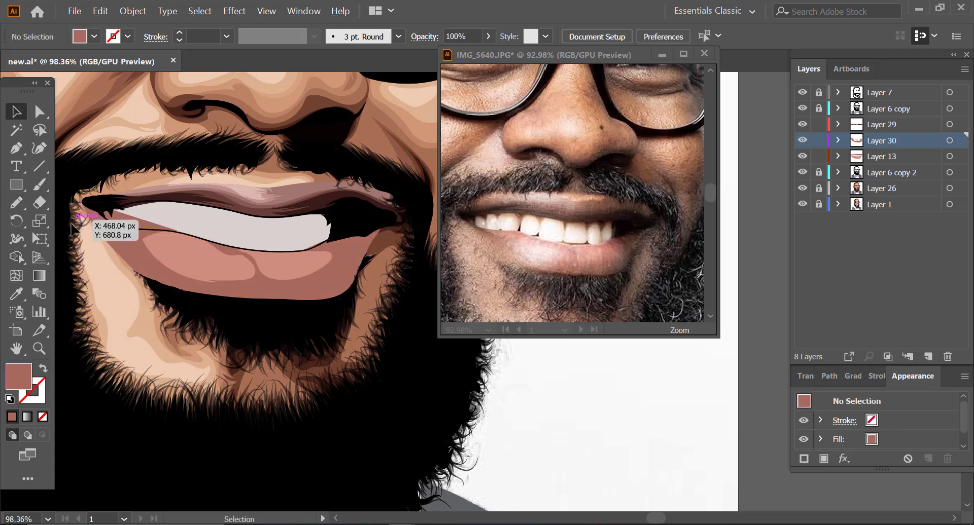
pyautogui.click(87, 215)
pyautogui.click(17, 258)
pyautogui.keyDown('alt'); pyautogui.click(133, 222); pyautogui.keyUp('alt')
pyautogui.press('v')
# Step: Draw a darker red-brown shading along the outer and bottom edges of the lower lip and remove its overspill
pyautogui.press('n')
pyautogui.moveTo(308, 247); pyautogui.dragTo(341, 256)
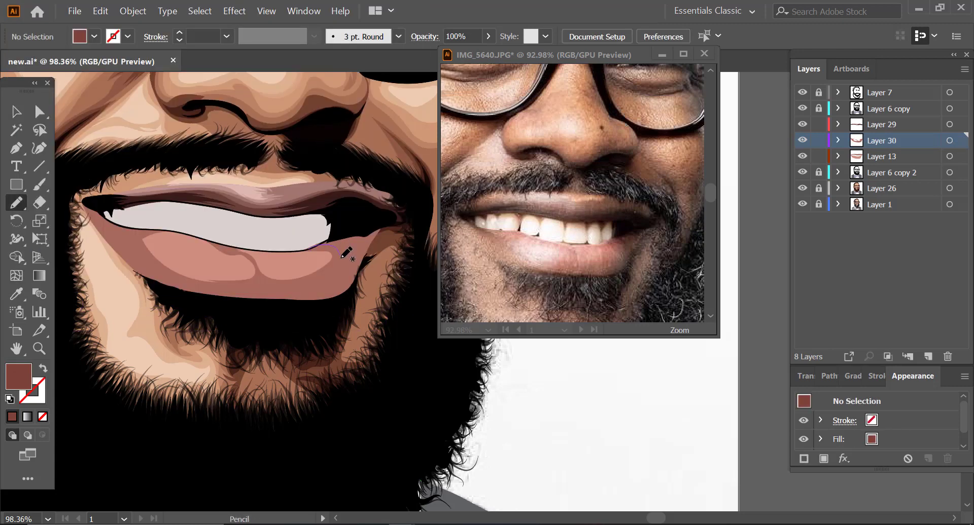
pyautogui.moveTo(159, 271)
pyautogui.mouseDown()
pyautogui.moveTo(82, 201)
pyautogui.moveTo(307, 243)
pyautogui.mouseUp()
pyautogui.press('v')
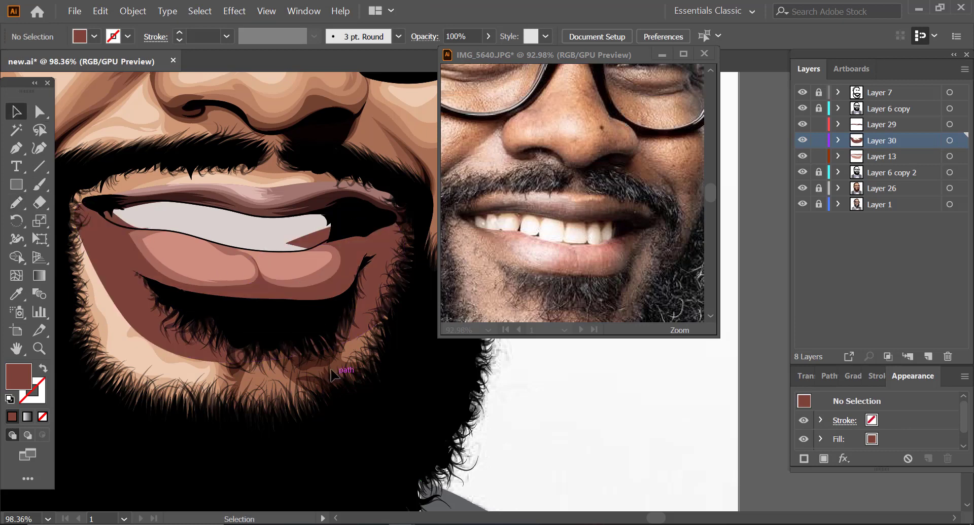
pyautogui.click(339, 361)
pyautogui.keyDown('alt'); pyautogui.click(117, 289); pyautogui.keyUp('alt')
pyautogui.click(178, 370)
pyautogui.press('z')
pyautogui.moveTo(202, 272)
pyautogui.mouseDown()
pyautogui.moveTo(182, 273)
pyautogui.moveTo(250, 282)
pyautogui.mouseUp()
# Step: Set a very dark brown fill, shade both corners of the lower lip, lock Layer 29 and trim the excess with Shape Builder
pyautogui.doubleClick(18, 377)
pyautogui.moveTo(131, 174); pyautogui.dragTo(136, 199)
pyautogui.click(376, 60)
pyautogui.press('n')
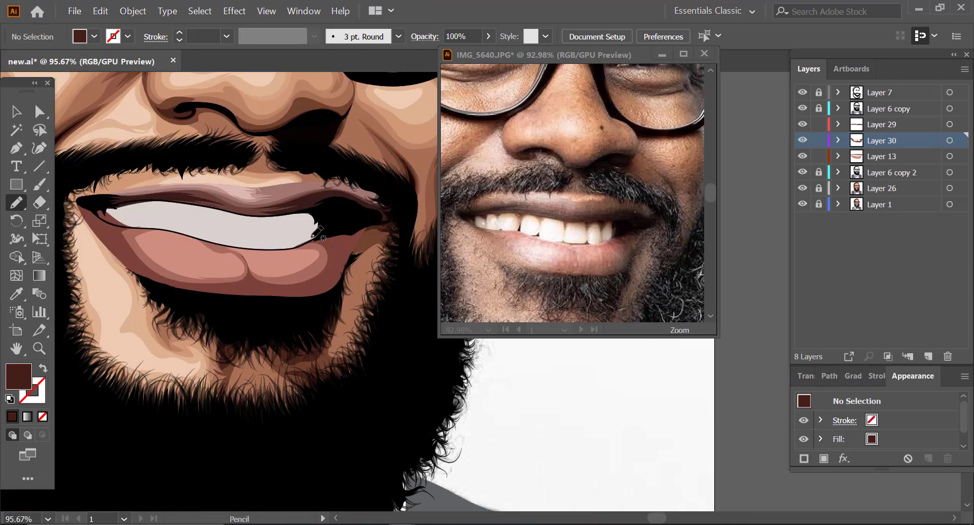
pyautogui.moveTo(308, 289); pyautogui.dragTo(148, 228)
pyautogui.press('v')
pyautogui.moveTo(147, 273)
pyautogui.mouseDown()
pyautogui.moveTo(92, 211)
pyautogui.moveTo(376, 323)
pyautogui.mouseUp()
pyautogui.click(819, 125)
pyautogui.hotkey('shift', 'm')
pyautogui.keyDown('alt'); pyautogui.click(93, 256); pyautogui.keyUp('alt')
pyautogui.press('v')
pyautogui.click(80, 275)
# Step: Sample the lower lip's salmon colour as the fill and add a new layer above Layer 30 for freehand drawing
pyautogui.press('i')
pyautogui.click(175, 254)
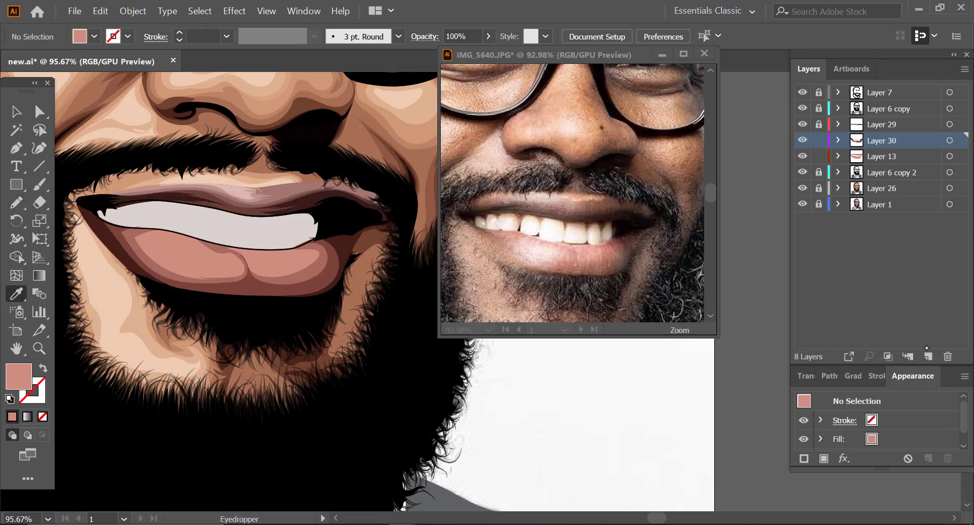
pyautogui.hotkey('ctrl', 'l')
pyautogui.press('n')
# Step: Draw salmon highlights inside both halves of the lower lip and set their opacity to 49%
pyautogui.moveTo(156, 236)
pyautogui.mouseDown()
pyautogui.moveTo(131, 237)
pyautogui.moveTo(187, 279)
pyautogui.moveTo(243, 265)
pyautogui.moveTo(156, 233)
pyautogui.mouseUp()
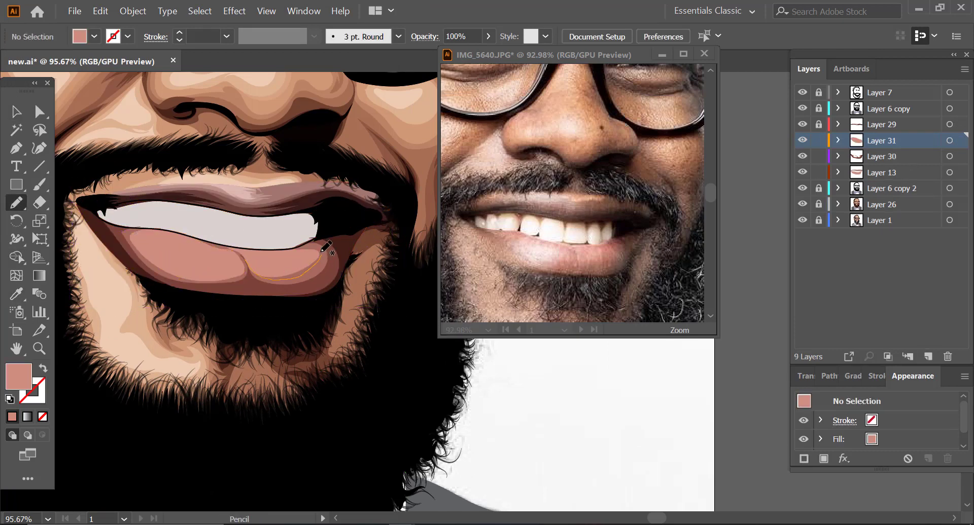
pyautogui.moveTo(321, 252); pyautogui.dragTo(245, 257)
pyautogui.press('y')
pyautogui.click(279, 264)
pyautogui.press('v')
pyautogui.click(488, 37)
pyautogui.moveTo(490, 53); pyautogui.dragTo(453, 53)
pyautogui.press('z')
pyautogui.press('n')
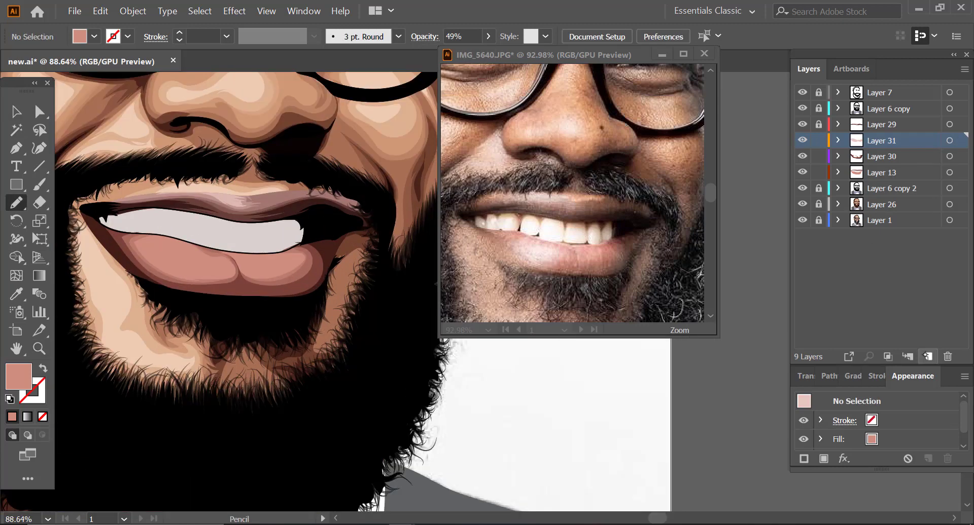
# Step: Add a layer above Layer 31, draw smaller inner highlights on the lower lip and recolor them to a brighter, less saturated pink
pyautogui.click(927, 356)
pyautogui.moveTo(236, 257)
pyautogui.mouseDown()
pyautogui.moveTo(254, 269)
pyautogui.moveTo(283, 260)
pyautogui.moveTo(236, 257)
pyautogui.mouseUp()
pyautogui.press('v')
pyautogui.keyDown('shift'); pyautogui.click(200, 264); pyautogui.keyUp('shift')
pyautogui.click(100, 12)
pyautogui.click(381, 265)
pyautogui.moveTo(719, 407); pyautogui.dragTo(723, 407)
pyautogui.moveTo(683, 382); pyautogui.dragTo(675, 383)
pyautogui.press('Return')
pyautogui.click(497, 383)
# Step: Set the fill to a very pale pink and draw an innermost highlight on the left half of the lower lip
pyautogui.press('n')
pyautogui.moveTo(152, 251)
pyautogui.mouseDown()
pyautogui.moveTo(180, 247)
pyautogui.moveTo(208, 258)
pyautogui.moveTo(151, 249)
pyautogui.mouseUp()
pyautogui.doubleClick(22, 370)
pyautogui.click(43, 57)
pyautogui.press('Return')
pyautogui.scroll(-1, 228, 276)
pyautogui.press('v')
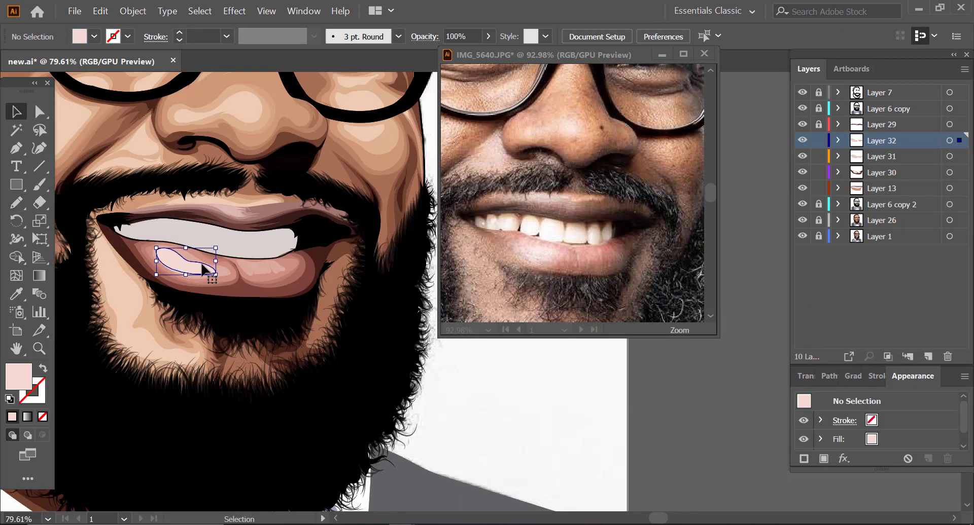
pyautogui.moveTo(203, 269); pyautogui.dragTo(311, 319)
pyautogui.hotkey('ctrl', 'z')
# Step: Lock Layer 13, select all lower-lip shading and adjust the saturation and brightness of its tones with Recolor Artwork
pyautogui.click(819, 188)
pyautogui.moveTo(298, 355); pyautogui.dragTo(243, 307)
pyautogui.moveTo(375, 318); pyautogui.dragTo(426, 323)
pyautogui.click(101, 11)
pyautogui.click(380, 265)
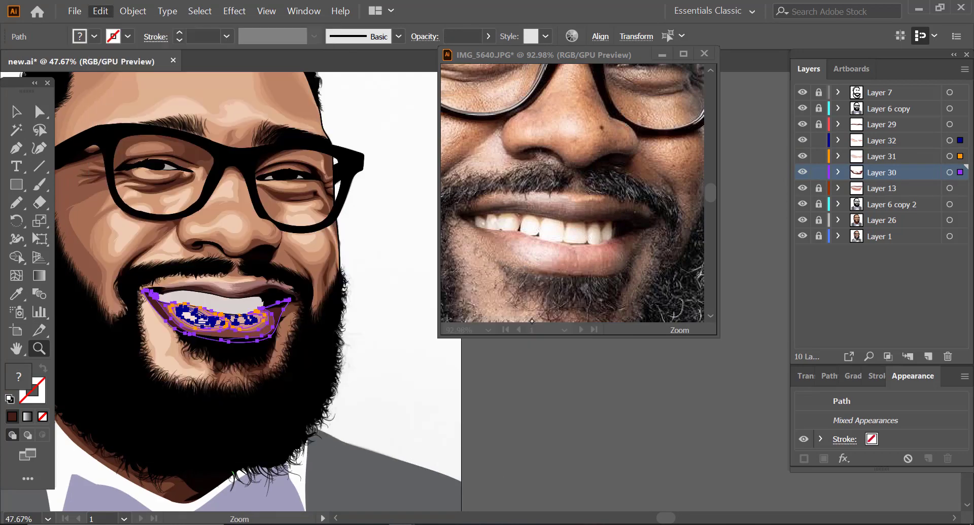
pyautogui.click(780, 184)
pyautogui.moveTo(691, 408); pyautogui.dragTo(695, 407)
pyautogui.moveTo(694, 382); pyautogui.dragTo(676, 408)
pyautogui.click(784, 204)
pyautogui.click(783, 165)
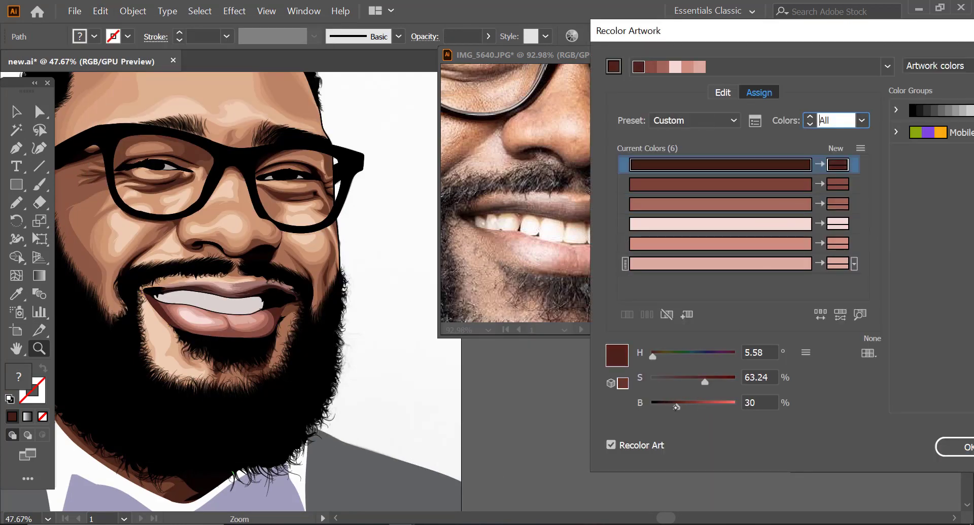
pyautogui.click(966, 447)
# Step: Select the brown shading shape on the lower lip in Layer 30 and set its opacity to 34%
pyautogui.moveTo(223, 390); pyautogui.dragTo(299, 391)
pyautogui.press('v')
pyautogui.click(264, 299)
pyautogui.click(489, 36)
pyautogui.click(396, 355)
pyautogui.press('z')
pyautogui.moveTo(213, 380); pyautogui.dragTo(116, 380)
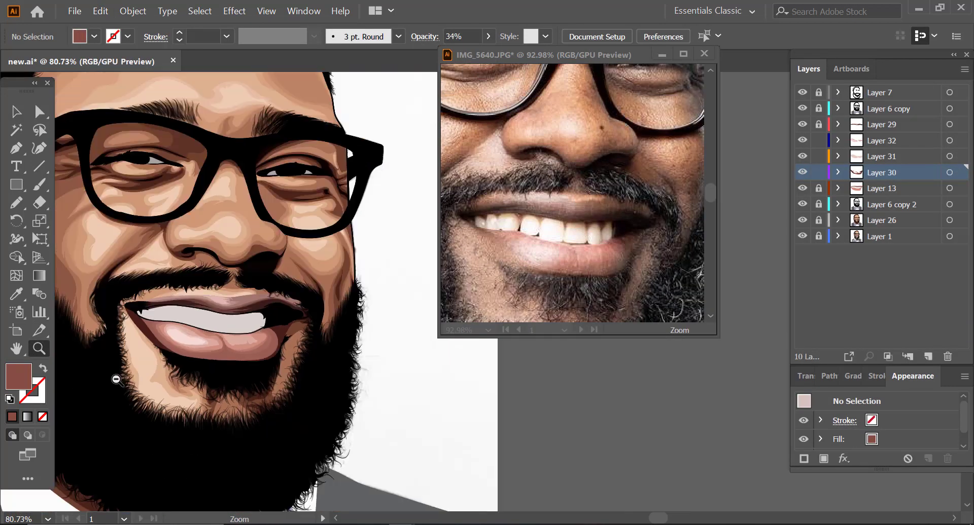
# Step: Pick up the semi-transparent salmon highlight's look and draw a shape bridging the two halves of the lower lip in Layer 31
pyautogui.moveTo(228, 401); pyautogui.dragTo(299, 401)
pyautogui.press('v')
pyautogui.click(191, 272)
pyautogui.click(386, 344)
pyautogui.press('n')
pyautogui.moveTo(227, 285); pyautogui.dragTo(207, 281)
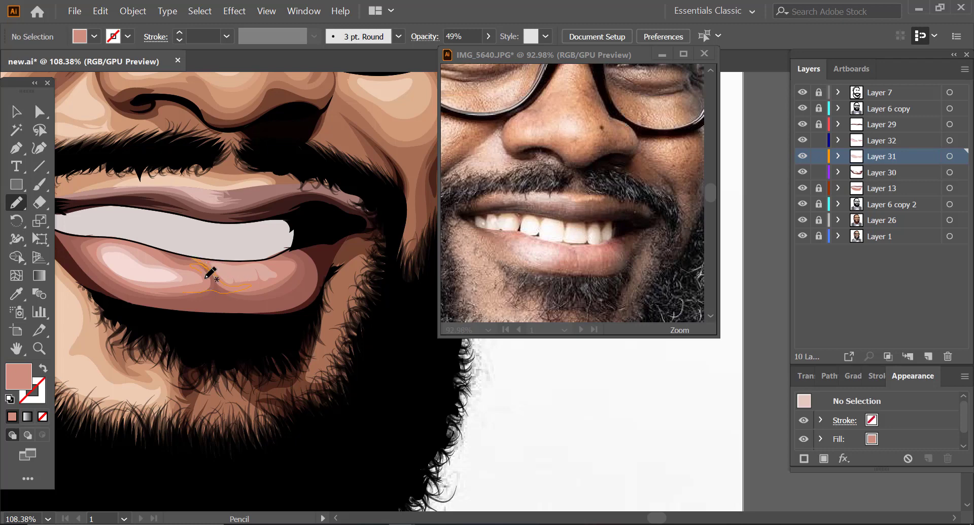
# Step: Select the highlight near the middle of the lower lip and adjust its opacity
pyautogui.press('z')
pyautogui.moveTo(227, 330); pyautogui.dragTo(147, 330)
pyautogui.press('v')
pyautogui.click(223, 310)
pyautogui.click(488, 37)
pyautogui.moveTo(483, 55); pyautogui.dragTo(458, 55)
pyautogui.click(375, 315)
# Step: Delete the pale pink highlight on the left half of the lower lip and redraw it at full opacity
pyautogui.click(177, 295)
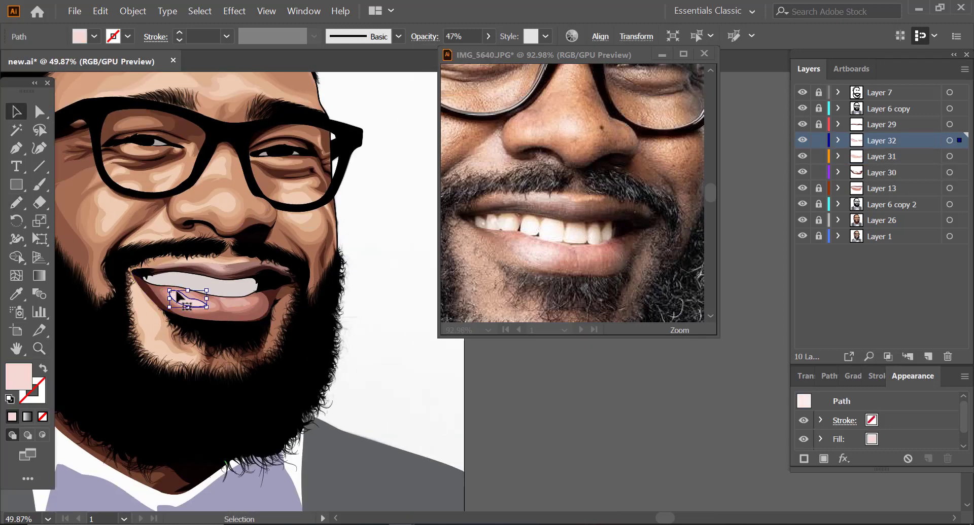
pyautogui.press('Delete')
pyautogui.press('z')
pyautogui.press('n')
pyautogui.moveTo(168, 303)
pyautogui.mouseDown()
pyautogui.moveTo(224, 308)
pyautogui.moveTo(180, 292)
pyautogui.mouseUp()
pyautogui.press('z')
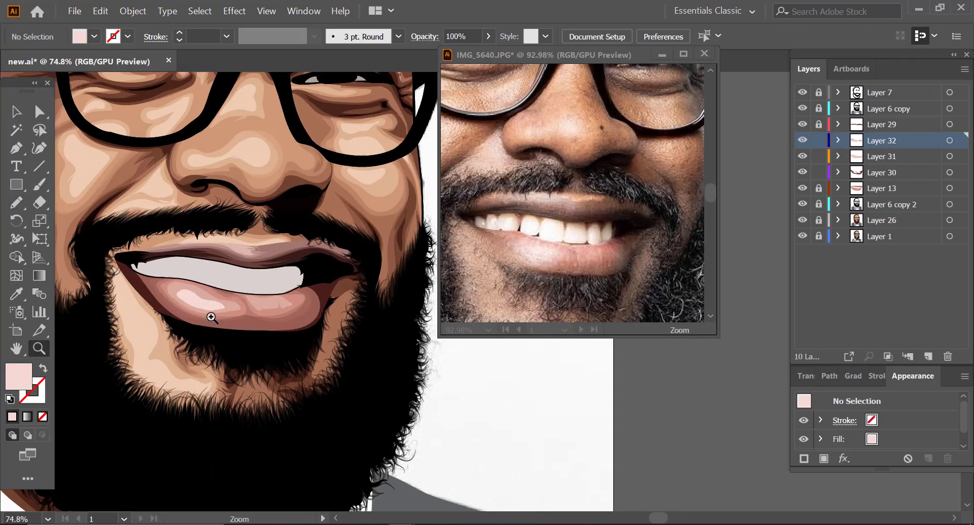
# Step: Compare the portrait with the reference photo, and combine the lip layers into a single new Layer 34
pyautogui.moveTo(279, 298); pyautogui.dragTo(170, 298)
pyautogui.moveTo(573, 227); pyautogui.dragTo(467, 231)
pyautogui.moveTo(276, 276); pyautogui.dragTo(375, 276)
pyautogui.click(928, 357)
pyautogui.keyDown('shift'); pyautogui.click(881, 188); pyautogui.keyUp('shift')
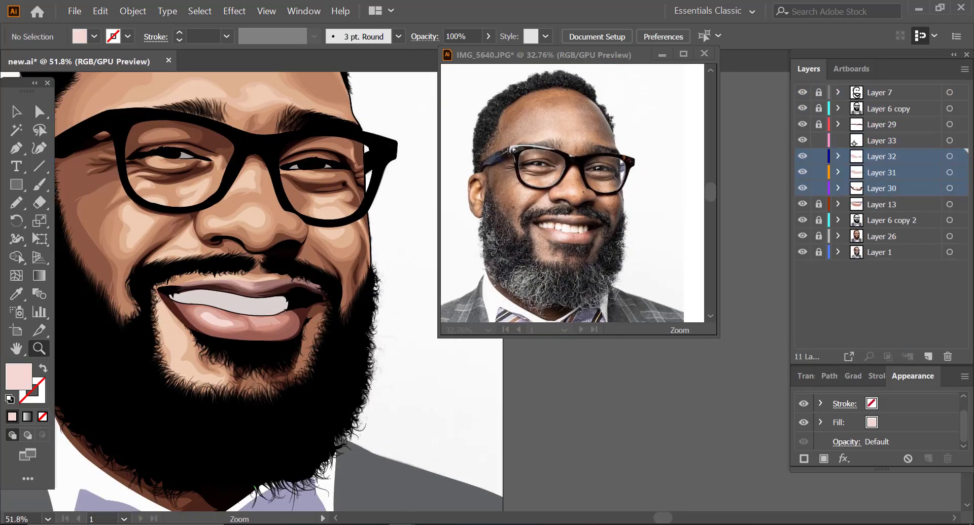
pyautogui.click(928, 357)
pyautogui.moveTo(882, 172); pyautogui.dragTo(882, 124)
# Step: Sample the gum colour above the front teeth in the IMG_5640.JPG reference photo and copy its hex code A36C58
pyautogui.moveTo(213, 300); pyautogui.dragTo(294, 300)
pyautogui.moveTo(558, 227); pyautogui.dragTo(698, 211)
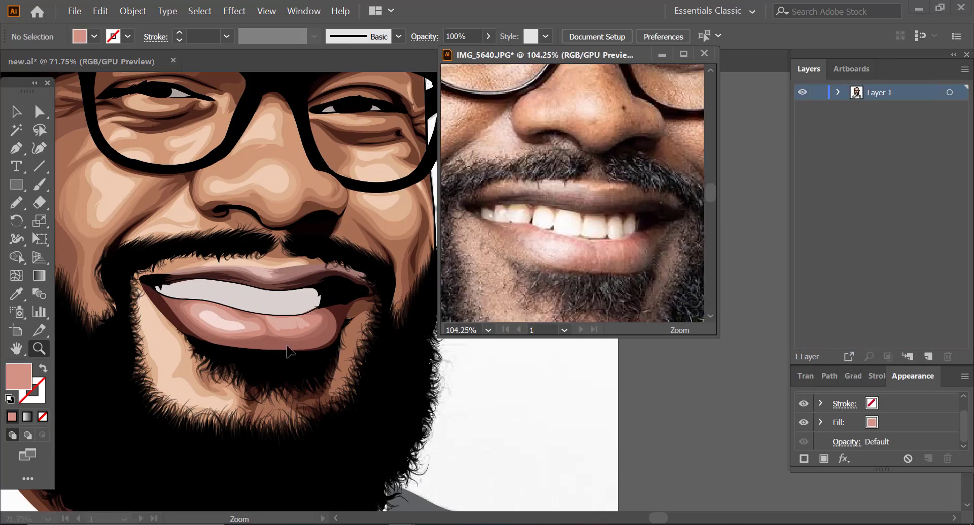
pyautogui.click(279, 342)
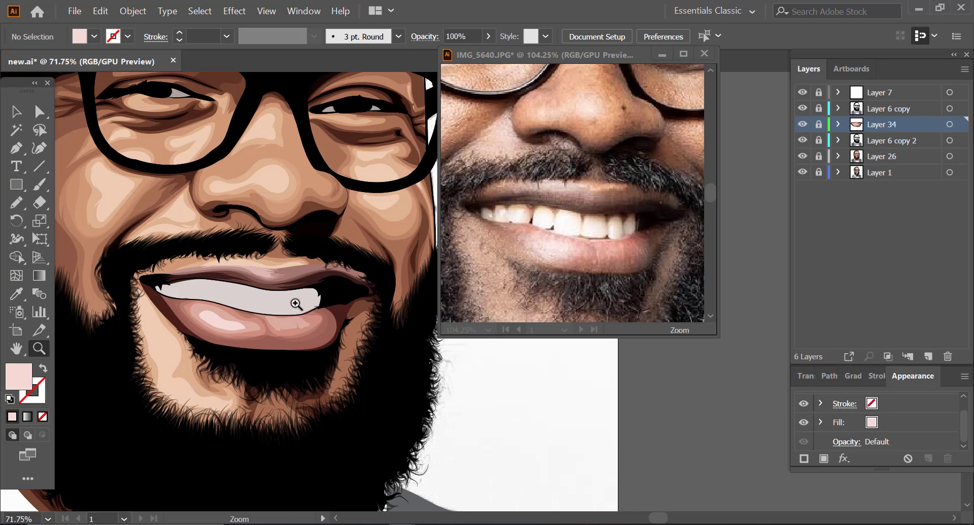
pyautogui.moveTo(299, 302)
pyautogui.mouseDown()
pyautogui.moveTo(323, 298)
pyautogui.moveTo(309, 303)
pyautogui.mouseUp()
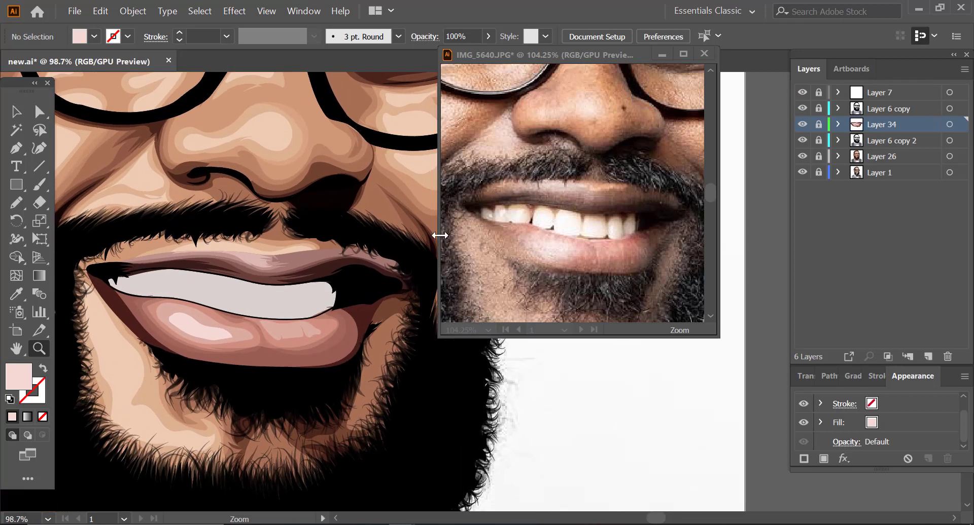
pyautogui.click(618, 221)
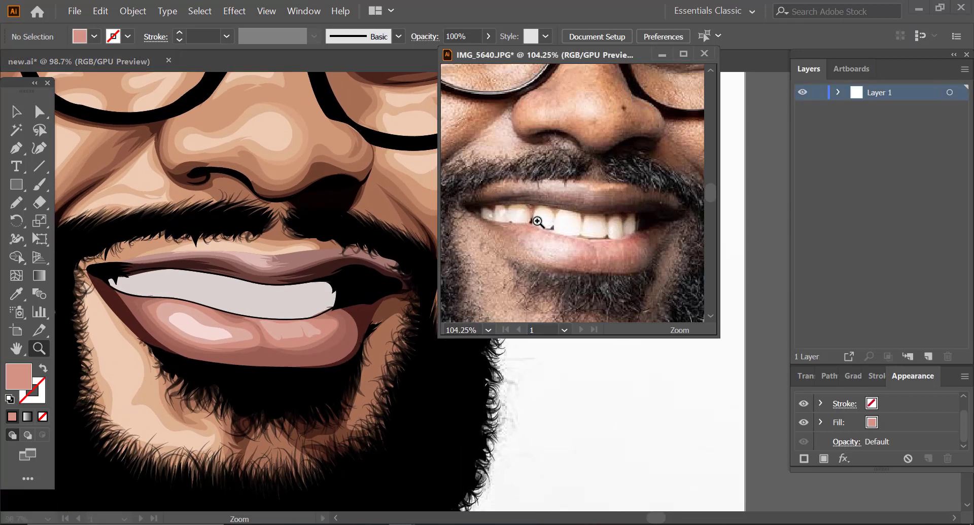
pyautogui.moveTo(534, 223); pyautogui.dragTo(639, 210)
pyautogui.press('i')
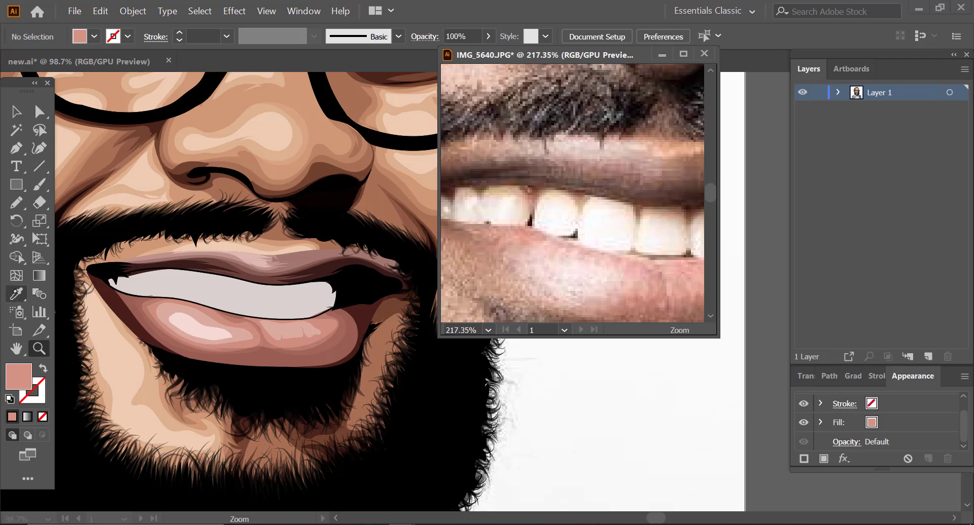
pyautogui.click(580, 199)
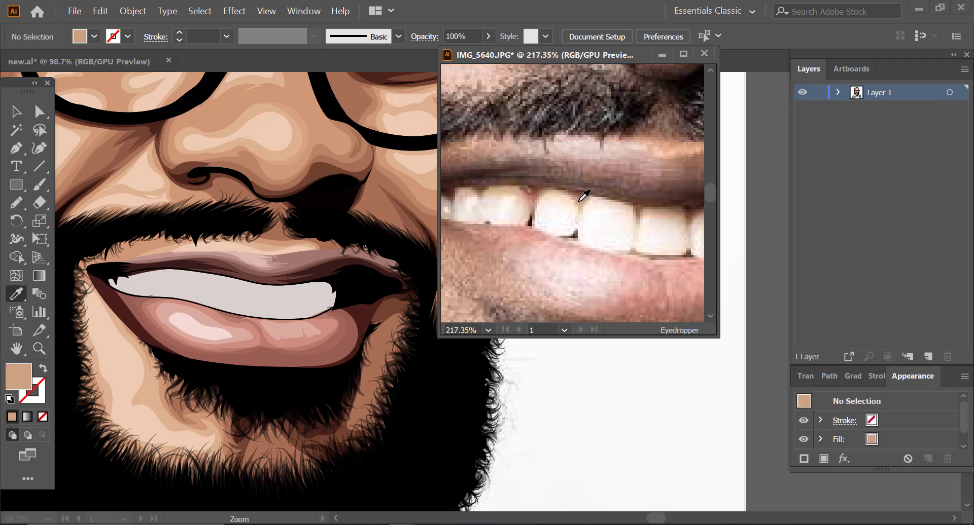
pyautogui.click(539, 193)
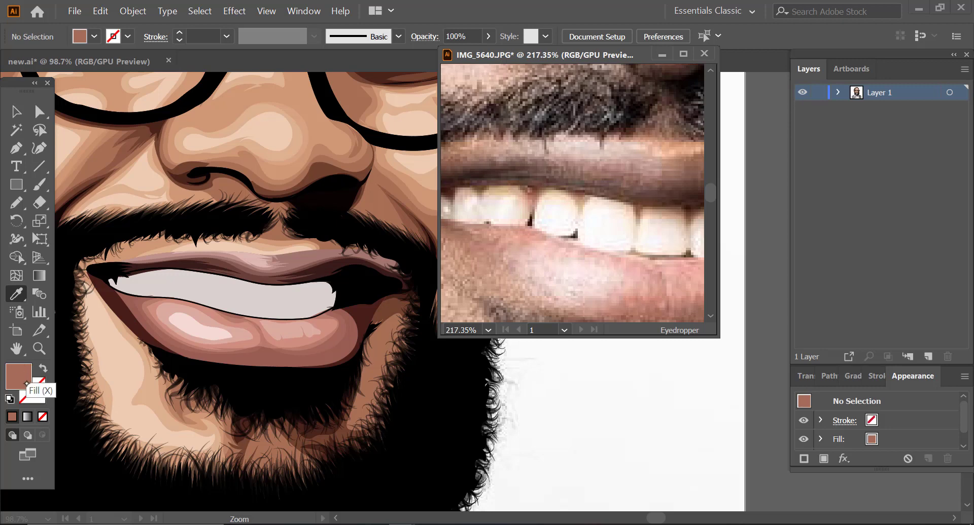
pyautogui.doubleClick(20, 381)
pyautogui.hotkey('ctrl', 'c')
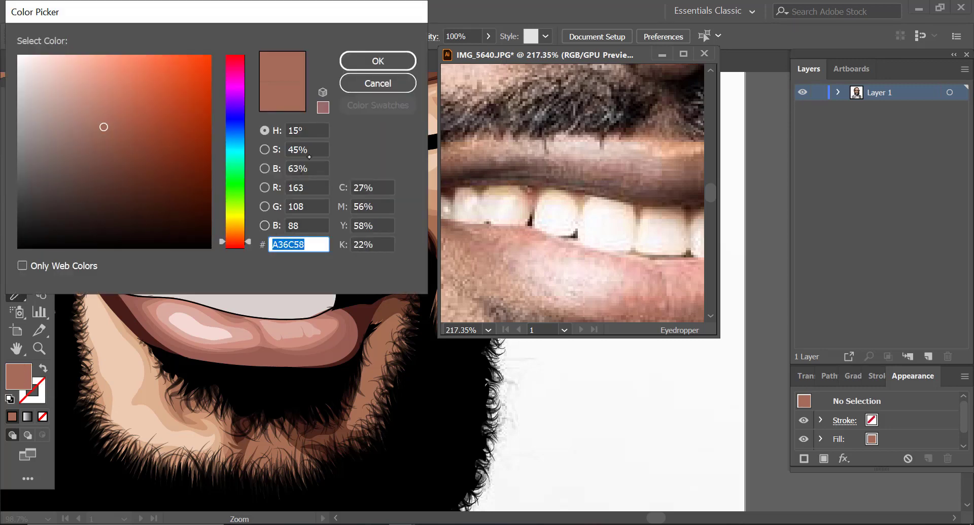
pyautogui.click(378, 61)
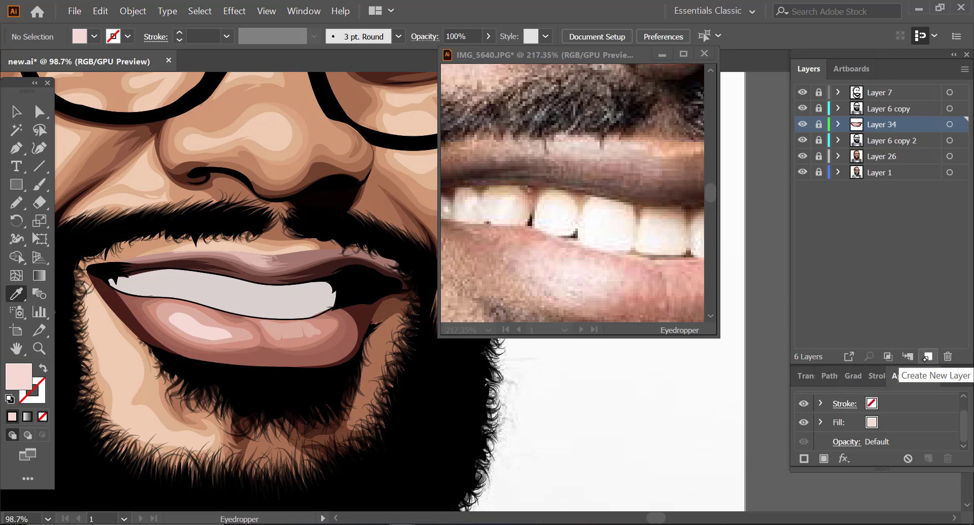
# Step: Add an empty layer between Layer 34 and Layer 13, set the fill to A36C58 and ready the Pencil tool
pyautogui.click(926, 358)
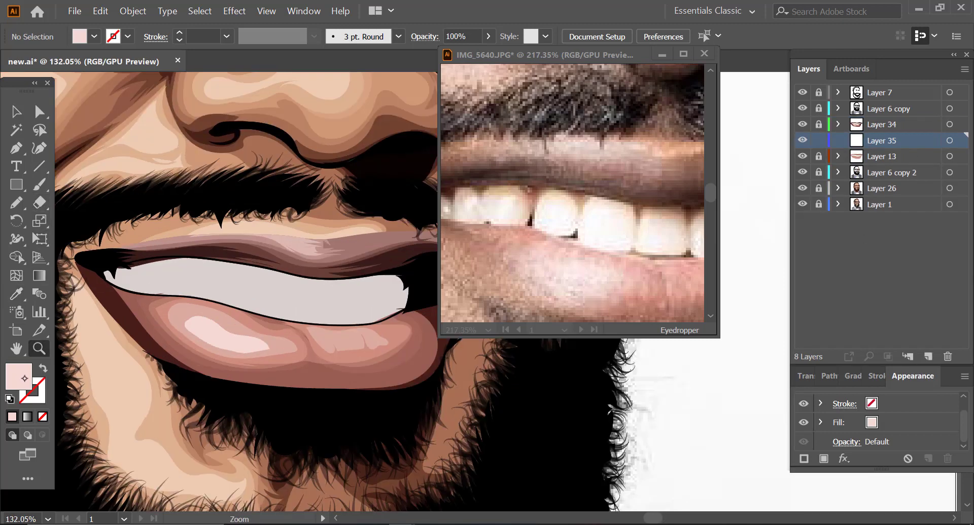
pyautogui.doubleClick(18, 376)
pyautogui.hotkey('ctrl', 'v')
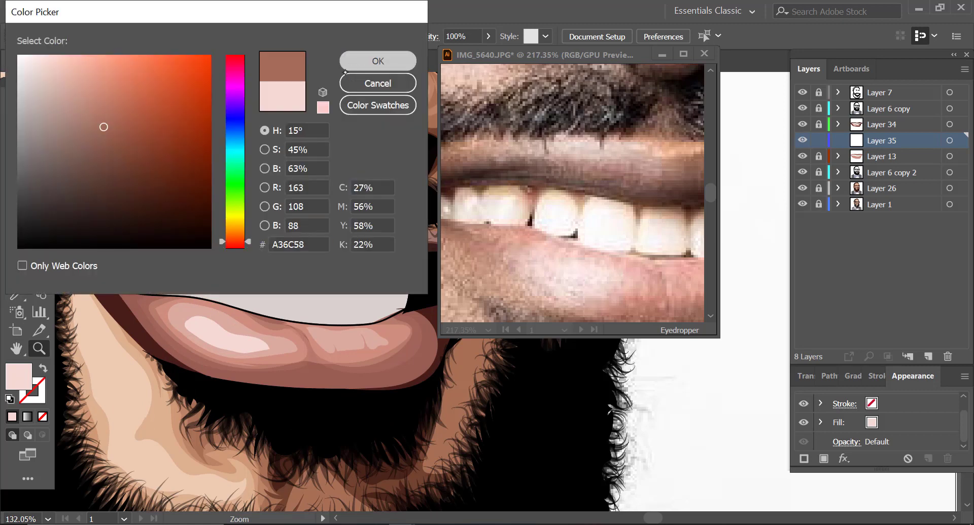
pyautogui.press('Return')
pyautogui.click(16, 202)
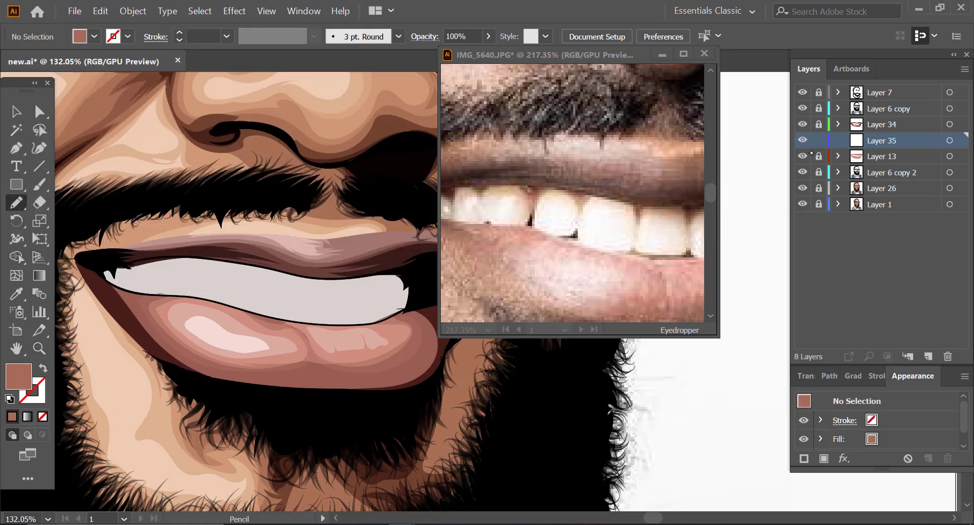
# Step: Hide Layer 13, Layer 6 copy 2 and Layer 26, and trace the gums along the tops of the teeth over the photo
pyautogui.moveTo(803, 164); pyautogui.dragTo(802, 189)
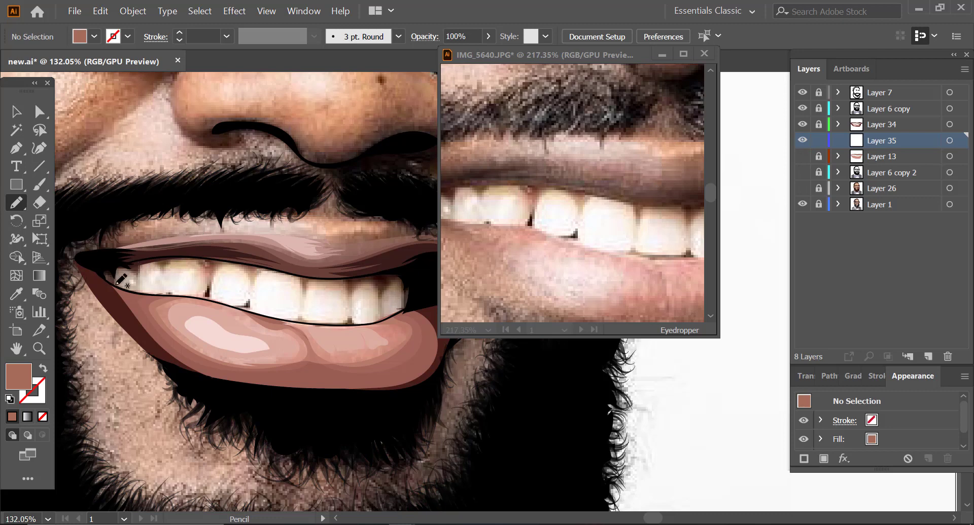
pyautogui.moveTo(212, 279)
pyautogui.mouseDown()
pyautogui.moveTo(232, 264)
pyautogui.moveTo(251, 279)
pyautogui.moveTo(262, 270)
pyautogui.moveTo(295, 277)
pyautogui.moveTo(305, 302)
pyautogui.moveTo(330, 281)
pyautogui.mouseUp()
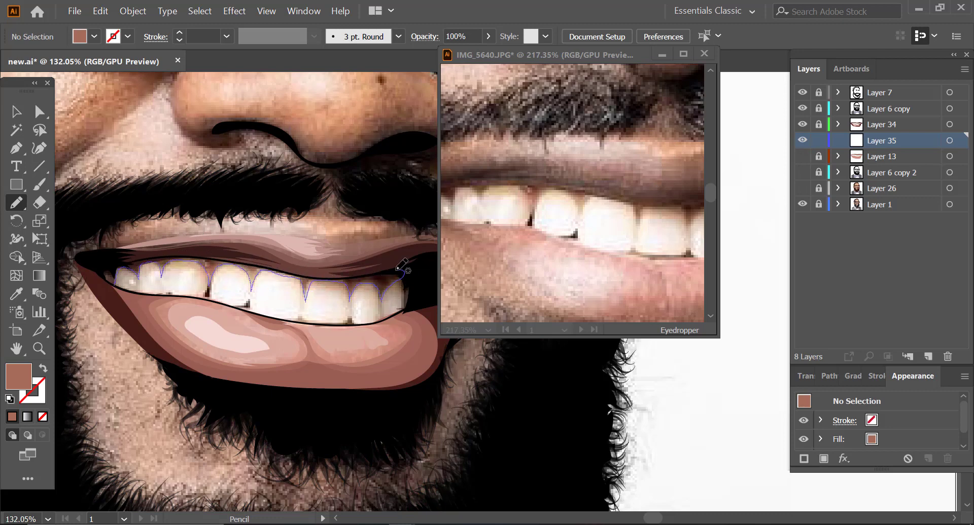
pyautogui.moveTo(400, 267); pyautogui.dragTo(403, 270)
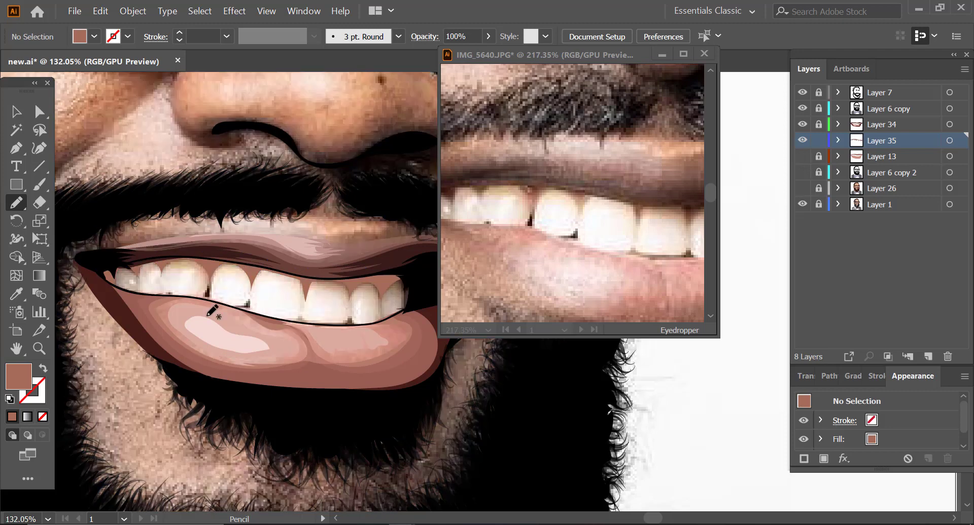
# Step: Set the fill to a dark brown and draw the small gaps between the bottom edges of the teeth
pyautogui.doubleClick(23, 376)
pyautogui.click(117, 197)
pyautogui.press('Return')
pyautogui.moveTo(158, 294); pyautogui.dragTo(239, 308)
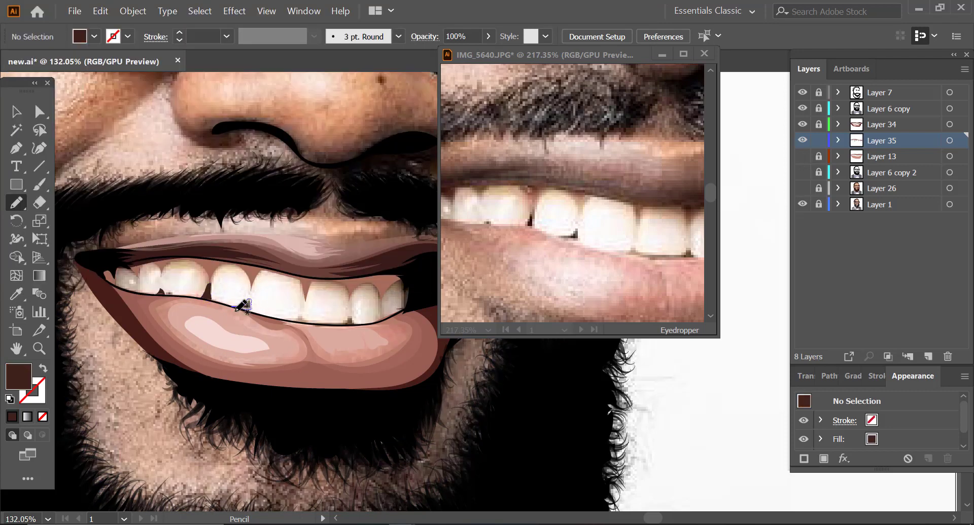
pyautogui.moveTo(294, 322); pyautogui.dragTo(343, 324)
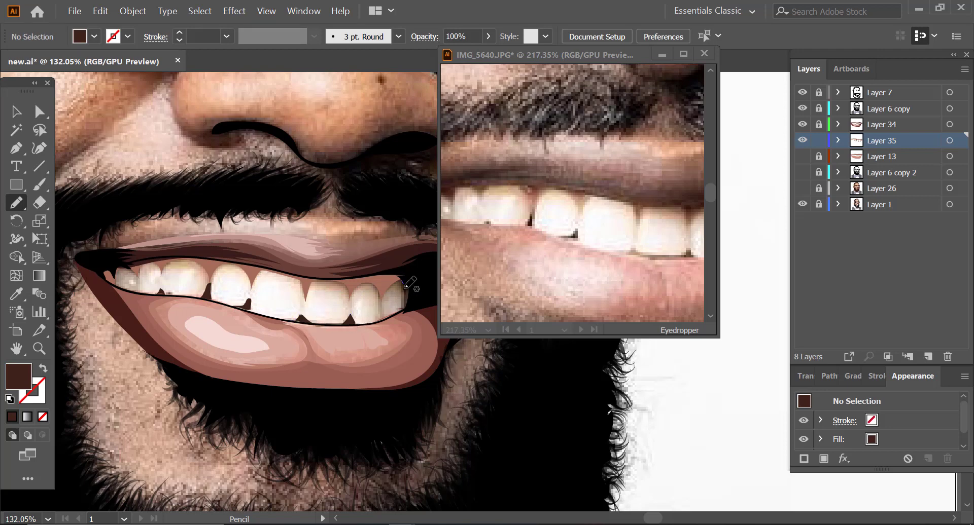
# Step: Show the hidden colour layers again and pick up the gum colour as the fill for more freehand drawing
pyautogui.moveTo(802, 174); pyautogui.dragTo(802, 189)
pyautogui.press('z')
pyautogui.moveTo(159, 318); pyautogui.dragTo(218, 310)
pyautogui.click(16, 112)
pyautogui.click(225, 283)
pyautogui.hotkey('ctrl', 'shift', 'a')
pyautogui.press('n')
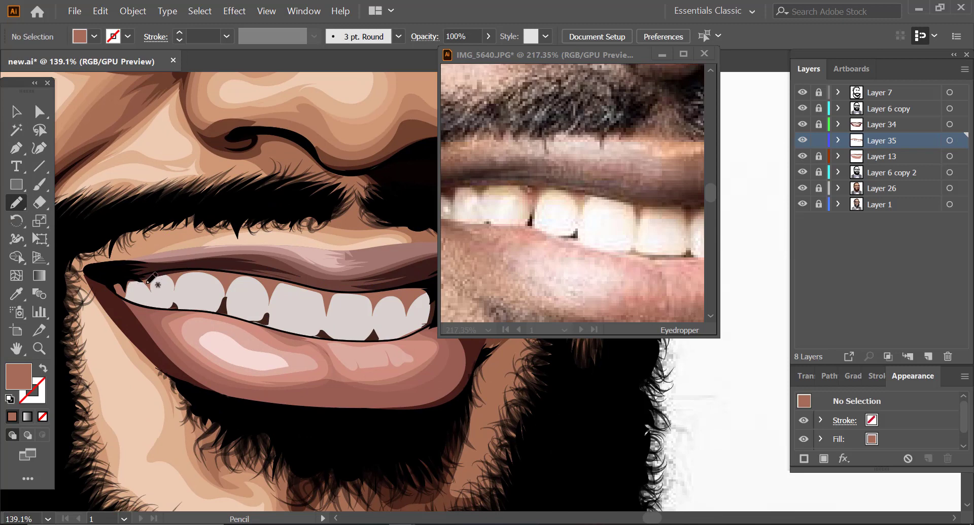
# Step: Set up the Paintbrush with a calligraphic brush, A36C58 stroke, no fill and 30% opacity, and add a new layer below Layer 35
pyautogui.click(39, 184)
pyautogui.click(40, 397)
pyautogui.click(43, 369)
pyautogui.click(398, 36)
pyautogui.click(362, 71)
pyautogui.click(488, 37)
pyautogui.moveTo(488, 55); pyautogui.dragTo(456, 55)
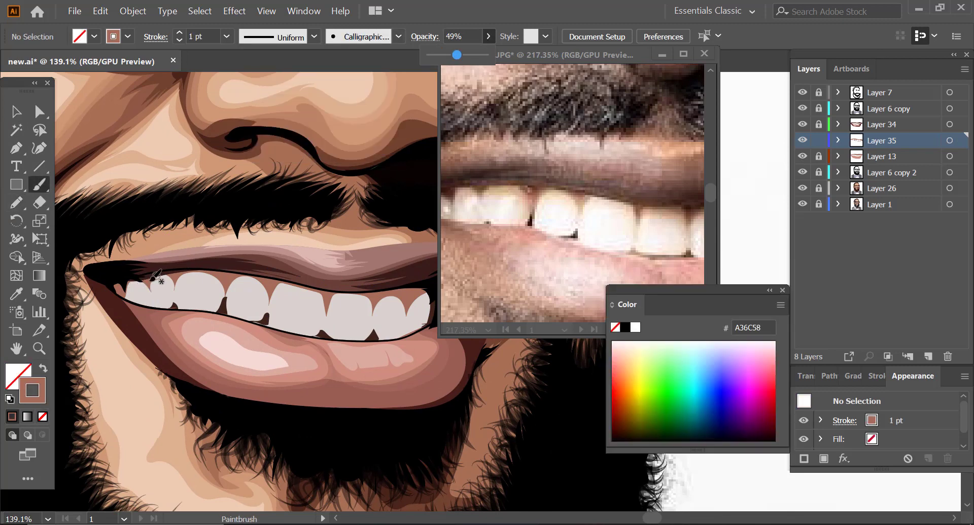
pyautogui.hotkey('ctrl', 'l')
pyautogui.press('3')
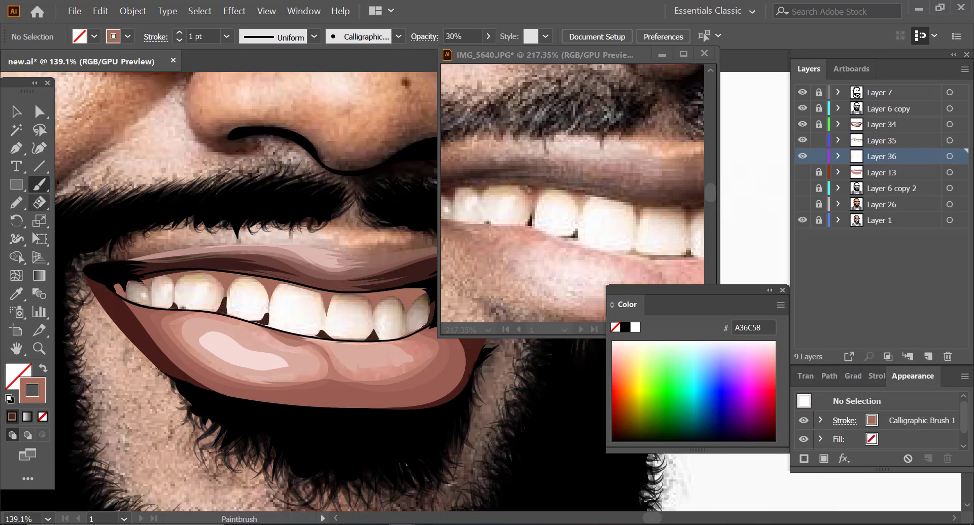
# Step: Paint a translucent A36C58 shading stroke along the gap between the teeth and show the hidden colour layers again
pyautogui.press('n')
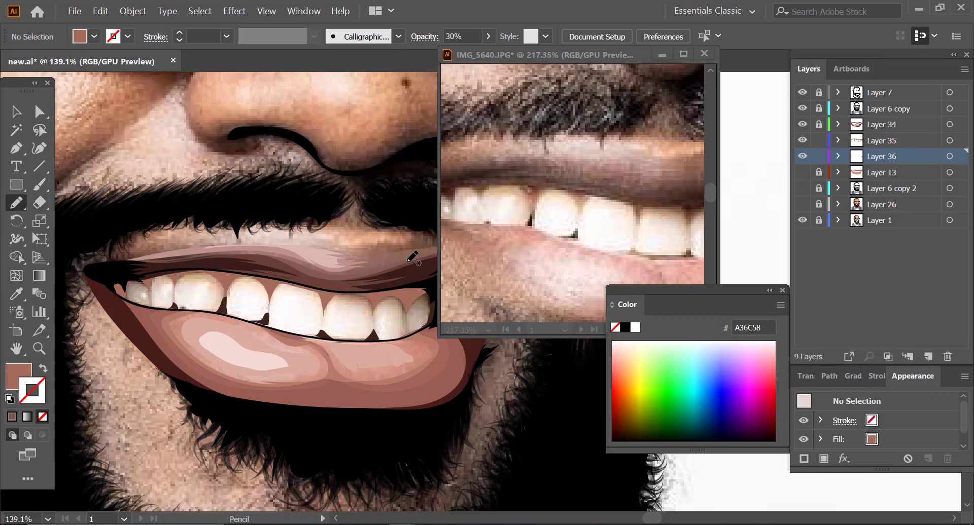
pyautogui.press('b')
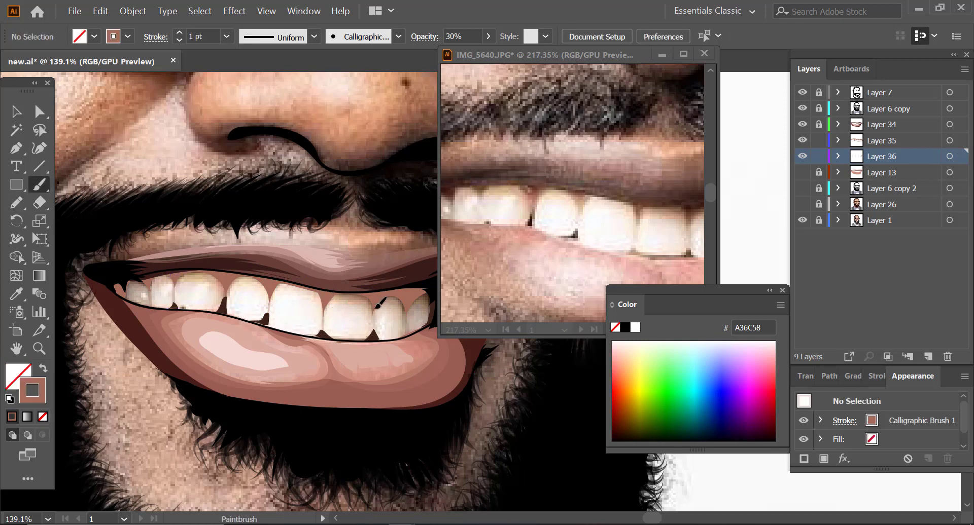
pyautogui.moveTo(376, 307); pyautogui.dragTo(375, 330)
pyautogui.moveTo(802, 173); pyautogui.dragTo(802, 205)
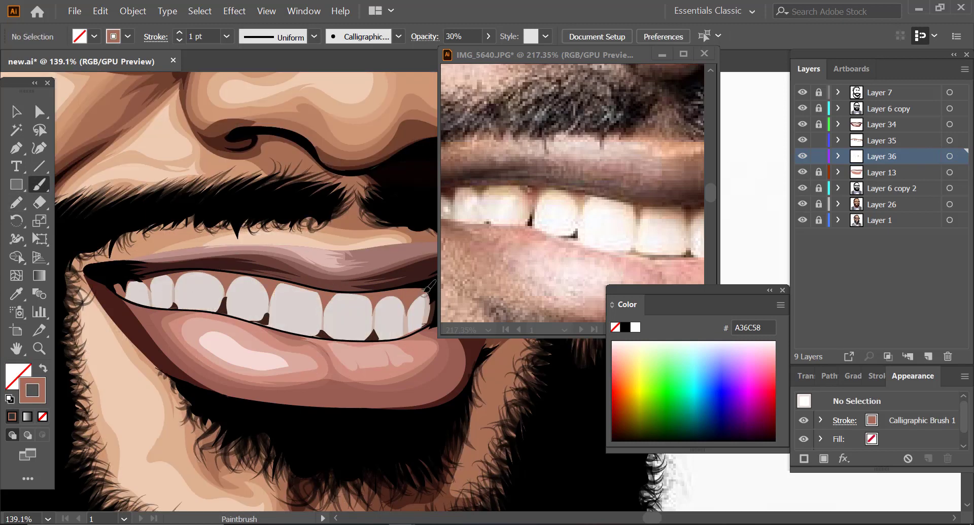
# Step: Set the fill to dark brown 683C2E and draw a freehand shadow along the upper gums above the teeth
pyautogui.press('z')
pyautogui.moveTo(152, 318); pyautogui.dragTo(83, 325)
pyautogui.moveTo(203, 368)
pyautogui.mouseDown()
pyautogui.moveTo(258, 304)
pyautogui.moveTo(315, 302)
pyautogui.mouseUp()
pyautogui.press('v')
pyautogui.click(315, 261)
pyautogui.click(106, 282)
pyautogui.doubleClick(19, 377)
pyautogui.moveTo(106, 138); pyautogui.dragTo(123, 166)
pyautogui.click(377, 60)
pyautogui.press('n')
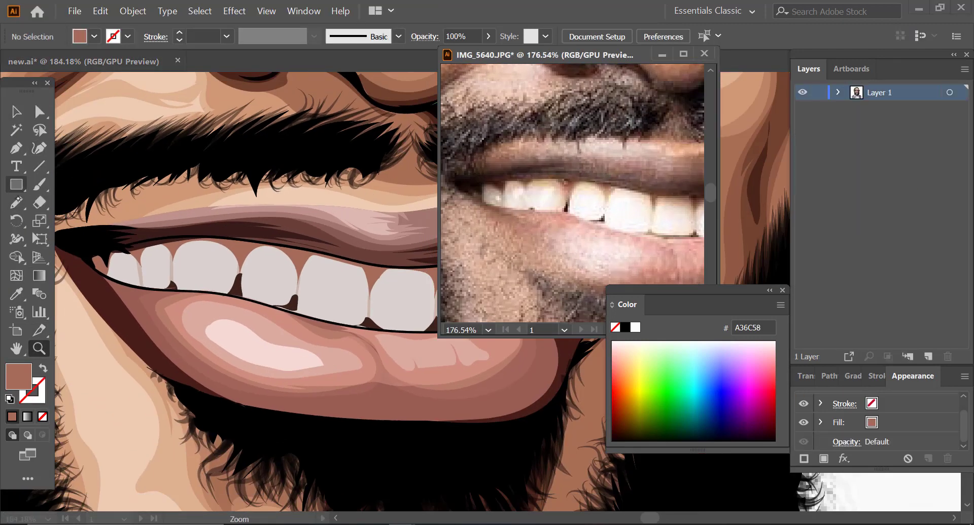
pyautogui.press('n')
pyautogui.moveTo(108, 253)
pyautogui.mouseDown()
pyautogui.moveTo(104, 269)
pyautogui.moveTo(172, 241)
pyautogui.mouseUp()
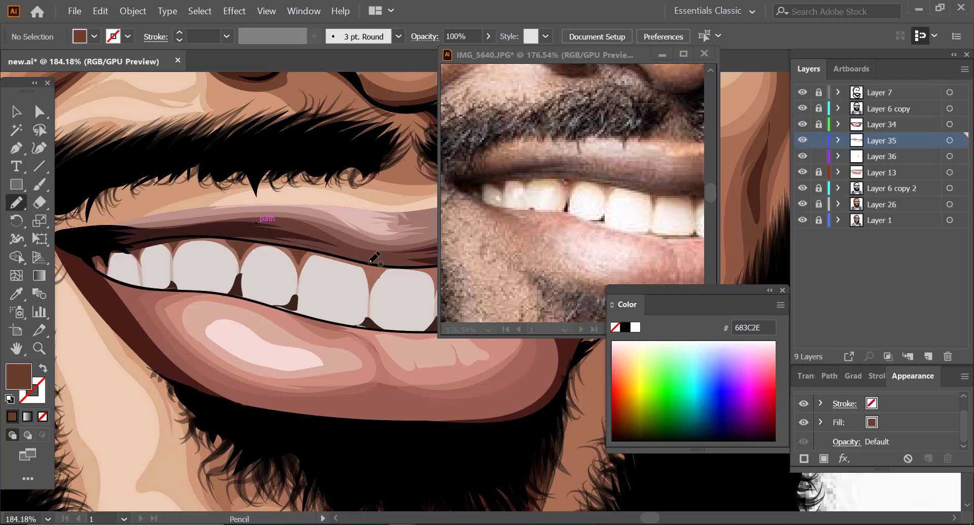
# Step: Trim the gum shadow with the Eraser and draw the rest of the shading above the teeth
pyautogui.hotkey('shift', 'e')
pyautogui.moveTo(377, 267); pyautogui.dragTo(346, 268)
pyautogui.hotkey('ctrl', 'space')
pyautogui.moveTo(307, 311)
pyautogui.mouseDown()
pyautogui.moveTo(223, 307)
pyautogui.moveTo(357, 303)
pyautogui.mouseUp()
pyautogui.press('n')
pyautogui.moveTo(261, 275)
pyautogui.mouseDown()
pyautogui.moveTo(314, 269)
pyautogui.moveTo(242, 272)
pyautogui.moveTo(203, 294)
pyautogui.mouseUp()
pyautogui.hotkey('ctrl', 'space')
pyautogui.moveTo(502, 161); pyautogui.dragTo(469, 164)
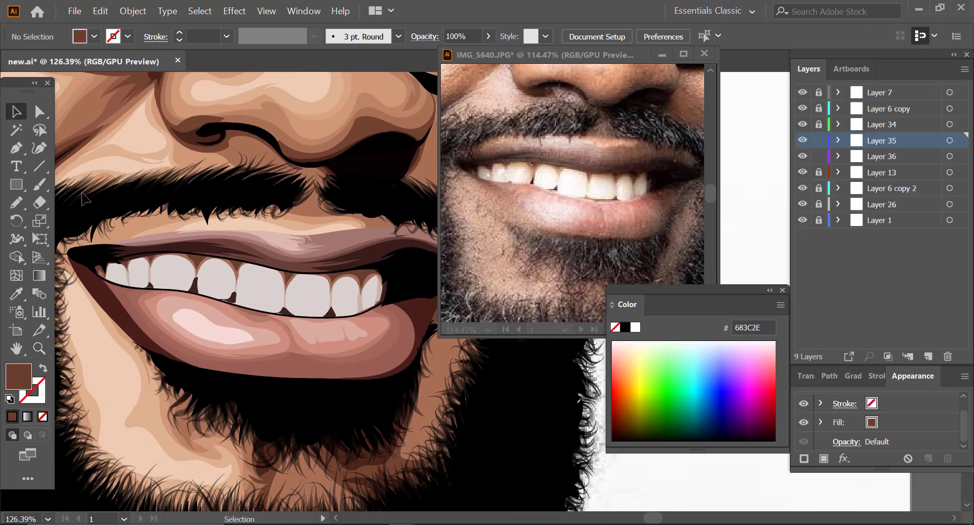
# Step: Set the fill to F9F8F7, draw highlights on the first teeth on a new layer, and move that layer below Layer 36
pyautogui.doubleClick(18, 377)
pyautogui.moveTo(24, 66); pyautogui.dragTo(18, 59)
pyautogui.press('Return')
pyautogui.press('b')
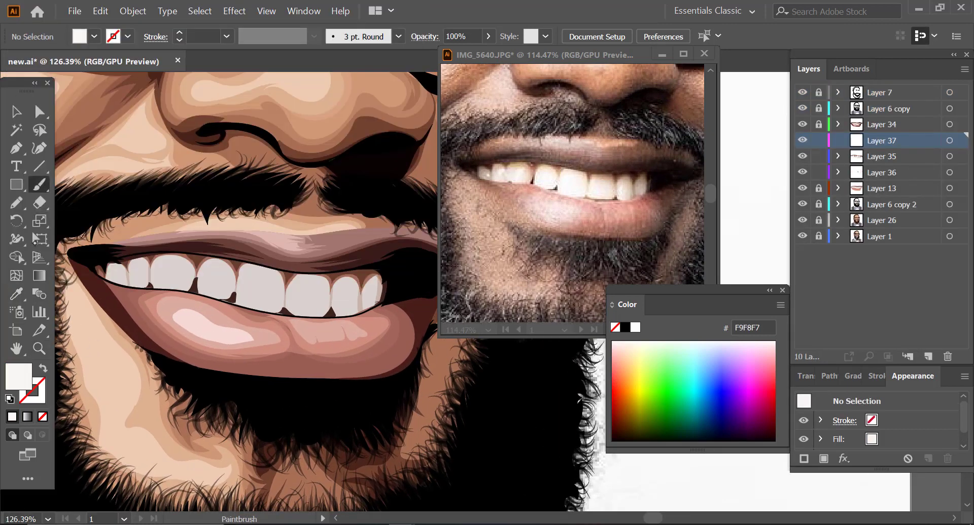
pyautogui.hotkey('shift', 'x')
pyautogui.hotkey('shift', 'x')
pyautogui.press('n')
pyautogui.moveTo(125, 273)
pyautogui.mouseDown()
pyautogui.moveTo(182, 266)
pyautogui.moveTo(159, 277)
pyautogui.mouseUp()
pyautogui.moveTo(885, 141); pyautogui.dragTo(885, 180)
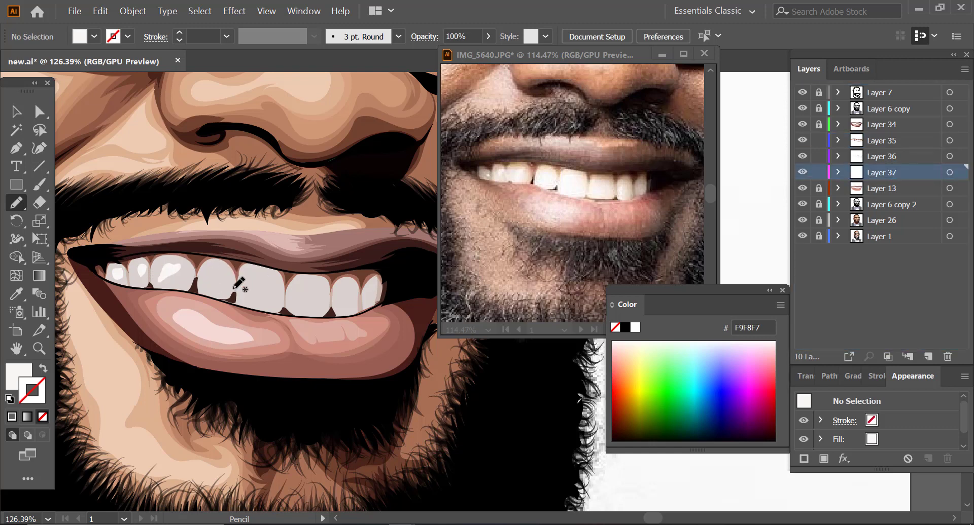
# Step: Draw off-white freehand highlights on the remaining upper teeth
pyautogui.moveTo(229, 269)
pyautogui.mouseDown()
pyautogui.moveTo(200, 278)
pyautogui.moveTo(207, 296)
pyautogui.moveTo(259, 269)
pyautogui.moveTo(284, 307)
pyautogui.moveTo(261, 309)
pyautogui.moveTo(237, 286)
pyautogui.mouseUp()
pyautogui.moveTo(301, 282)
pyautogui.mouseDown()
pyautogui.moveTo(323, 292)
pyautogui.moveTo(330, 314)
pyautogui.moveTo(285, 308)
pyautogui.mouseUp()
pyautogui.moveTo(332, 308)
pyautogui.mouseDown()
pyautogui.moveTo(367, 309)
pyautogui.moveTo(373, 297)
pyautogui.mouseUp()
# Step: Select the tooth highlights and reduce their opacity to 54%
pyautogui.click(17, 112)
pyautogui.click(371, 303)
pyautogui.click(488, 36)
pyautogui.moveTo(488, 50); pyautogui.dragTo(467, 50)
pyautogui.click(314, 177)
# Step: Draw a shadow shape in fill 877C77 on the white of the eye on Layer 39
pyautogui.press('z')
pyautogui.moveTo(253, 310); pyautogui.dragTo(145, 368)
pyautogui.moveTo(312, 349); pyautogui.dragTo(198, 374)
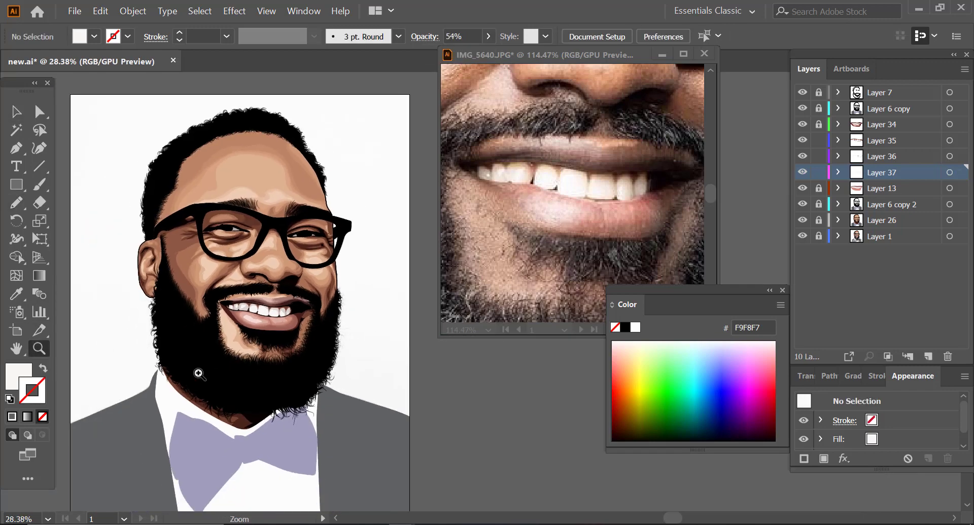
pyautogui.moveTo(368, 257); pyautogui.dragTo(314, 249)
pyautogui.moveTo(304, 223); pyautogui.dragTo(339, 210)
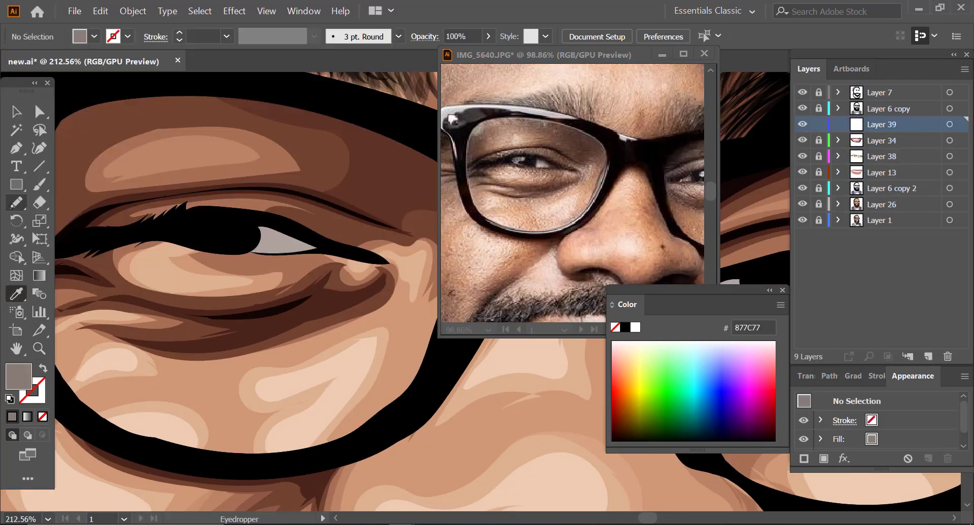
pyautogui.press('n')
pyautogui.moveTo(276, 280); pyautogui.dragTo(330, 267)
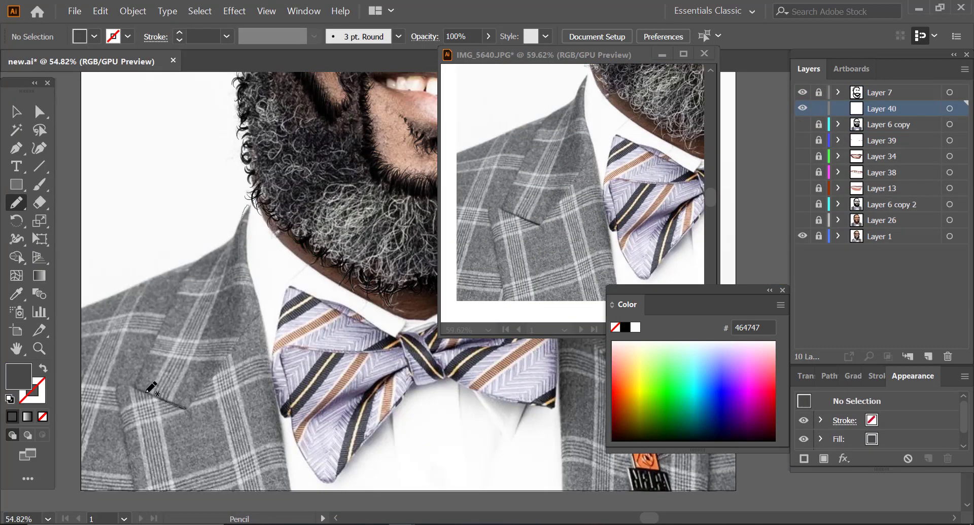
pyautogui.moveTo(246, 211)
pyautogui.mouseDown()
pyautogui.moveTo(248, 254)
pyautogui.moveTo(184, 300)
pyautogui.moveTo(248, 206)
pyautogui.mouseUp()
pyautogui.moveTo(260, 309)
pyautogui.mouseDown()
pyautogui.moveTo(271, 476)
pyautogui.moveTo(259, 309)
pyautogui.mouseUp()
pyautogui.moveTo(159, 268)
pyautogui.mouseDown()
pyautogui.moveTo(125, 336)
pyautogui.moveTo(159, 268)
pyautogui.mouseUp()
pyautogui.hotkey('ctrl', 'z')
pyautogui.hotkey('ctrl', 'z')
pyautogui.hotkey('ctrl', 'z')
# Step: Trace dark grey 464747 shading shapes on the jacket's lapel and shoulder over the photo, and show the hidden colour layers
pyautogui.moveTo(252, 201); pyautogui.dragTo(252, 204)
pyautogui.moveTo(233, 236)
pyautogui.mouseDown()
pyautogui.moveTo(188, 283)
pyautogui.moveTo(228, 250)
pyautogui.mouseUp()
pyautogui.moveTo(136, 386); pyautogui.dragTo(134, 388)
pyautogui.moveTo(261, 348)
pyautogui.mouseDown()
pyautogui.moveTo(287, 465)
pyautogui.moveTo(261, 347)
pyautogui.mouseUp()
pyautogui.press('z')
pyautogui.moveTo(512, 187)
pyautogui.mouseDown()
pyautogui.moveTo(428, 188)
pyautogui.moveTo(583, 191)
pyautogui.moveTo(533, 191)
pyautogui.mouseUp()
pyautogui.press('n')
pyautogui.moveTo(209, 431)
pyautogui.mouseDown()
pyautogui.moveTo(281, 439)
pyautogui.moveTo(207, 209)
pyautogui.moveTo(209, 431)
pyautogui.mouseUp()
pyautogui.moveTo(802, 125); pyautogui.dragTo(802, 220)
# Step: Paint black calligraphic brush outlines along the jacket's lapel, collar and shoulder edge
pyautogui.press('z')
pyautogui.moveTo(305, 380); pyautogui.dragTo(218, 380)
pyautogui.moveTo(109, 380); pyautogui.dragTo(213, 379)
pyautogui.press('b')
pyautogui.moveTo(112, 364); pyautogui.dragTo(180, 377)
pyautogui.moveTo(245, 156); pyautogui.dragTo(249, 264)
pyautogui.moveTo(188, 219); pyautogui.dragTo(111, 364)
# Step: Unlock Layer 6 copy, select the jacket shape at the shoulder, and paint more black outlines along the shoulder and lapel
pyautogui.click(818, 125)
pyautogui.press('a')
pyautogui.click(113, 250)
pyautogui.press('z')
pyautogui.moveTo(235, 207); pyautogui.dragTo(304, 207)
pyautogui.moveTo(270, 165); pyautogui.dragTo(330, 165)
pyautogui.press('b')
pyautogui.moveTo(107, 218); pyautogui.dragTo(254, 127)
pyautogui.press('z')
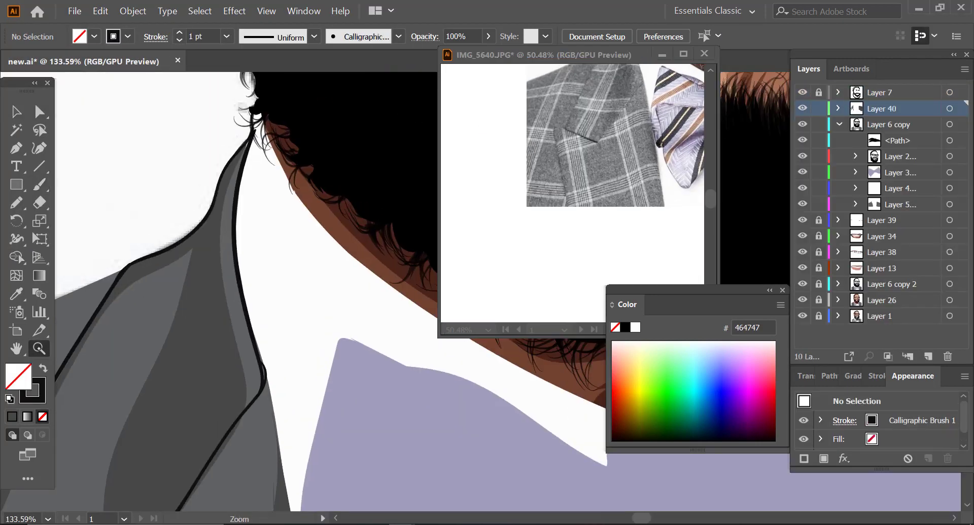
pyautogui.press('b')
pyautogui.moveTo(165, 422)
pyautogui.mouseDown()
pyautogui.moveTo(146, 330)
pyautogui.moveTo(162, 276)
pyautogui.mouseUp()
# Step: Draw shading on the other side of the jacket and fill the lapel shadow shape with 2D2D2D
pyautogui.moveTo(323, 170); pyautogui.dragTo(359, 374)
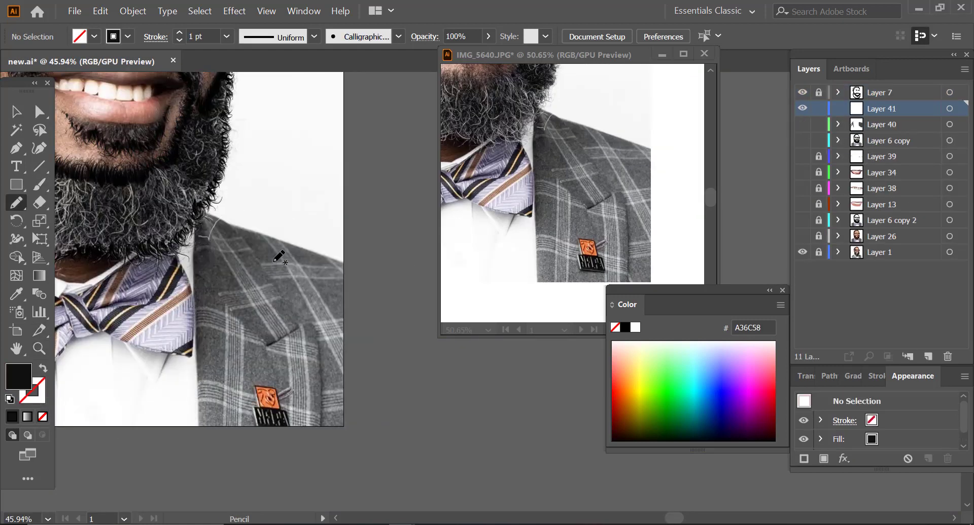
pyautogui.moveTo(319, 431)
pyautogui.mouseDown()
pyautogui.moveTo(307, 248)
pyautogui.moveTo(214, 340)
pyautogui.moveTo(318, 432)
pyautogui.mouseUp()
pyautogui.press('i')
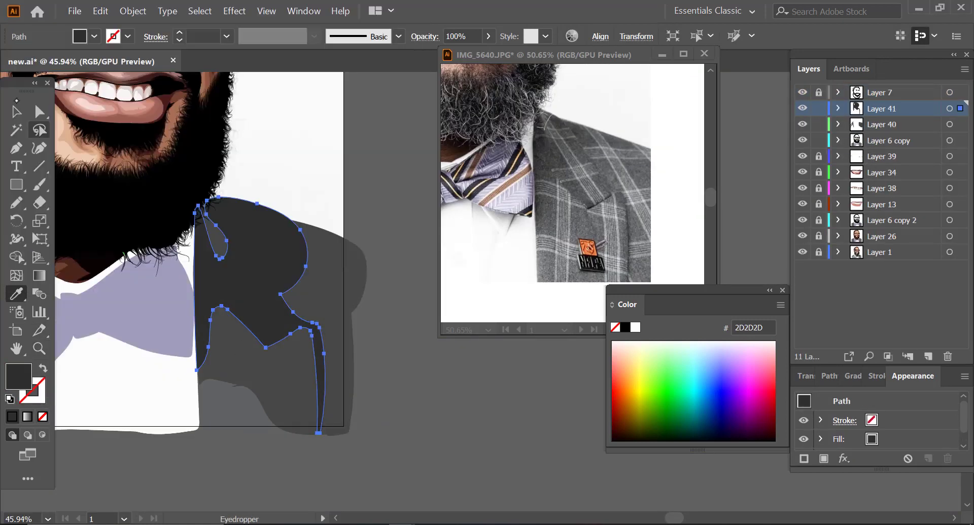
pyautogui.hotkey('shift', 'm')
pyautogui.press('z')
# Step: Add a new layer and trace the second lapel's notch and edges over the photo with black brush strokes
pyautogui.click(928, 357)
pyautogui.press('b')
pyautogui.moveTo(266, 327); pyautogui.dragTo(217, 355)
pyautogui.moveTo(217, 355); pyautogui.dragTo(221, 452)
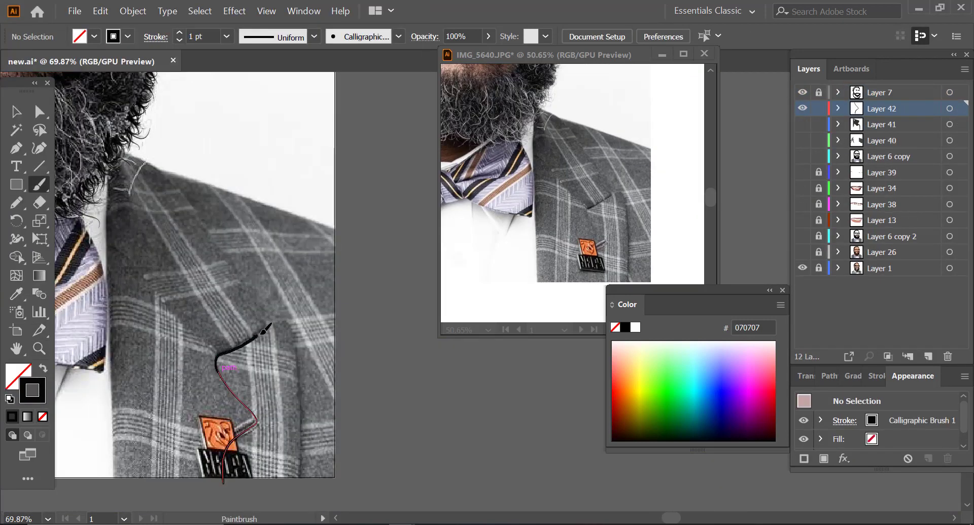
pyautogui.moveTo(115, 155); pyautogui.dragTo(269, 326)
pyautogui.moveTo(268, 324); pyautogui.dragTo(303, 431)
# Step: Compare the new lapel outlines with the colour artwork and the photo by toggling layer visibility
pyautogui.moveTo(803, 124); pyautogui.dragTo(803, 253)
pyautogui.click(882, 109)
pyautogui.press('b')
pyautogui.click(802, 253)
pyautogui.click(801, 253)
pyautogui.press('z')
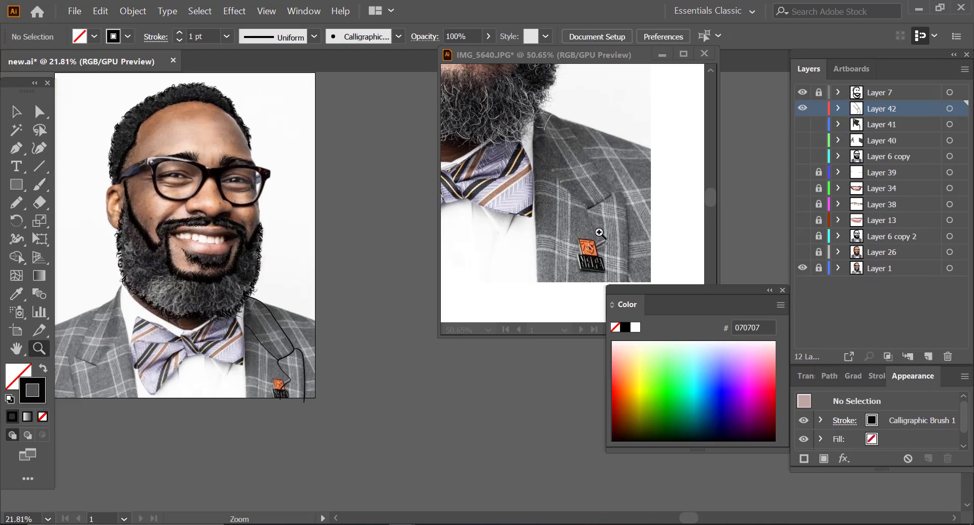
# Step: Show the hidden colour layers, merge the jacket shading and outline layers into Layer 43, and lock it
pyautogui.moveTo(802, 124); pyautogui.dragTo(803, 252)
pyautogui.click(928, 357)
pyautogui.keyDown('shift'); pyautogui.click(875, 109); pyautogui.keyUp('shift')
pyautogui.click(964, 69)
pyautogui.click(818, 108)
# Step: On a new layer with fill D4D6D6, trace the shirt shadows beneath the bow tie and at the collar above its knot
pyautogui.click(928, 357)
pyautogui.doubleClick(18, 377)
pyautogui.moveTo(802, 140); pyautogui.dragTo(802, 236)
pyautogui.press('n')
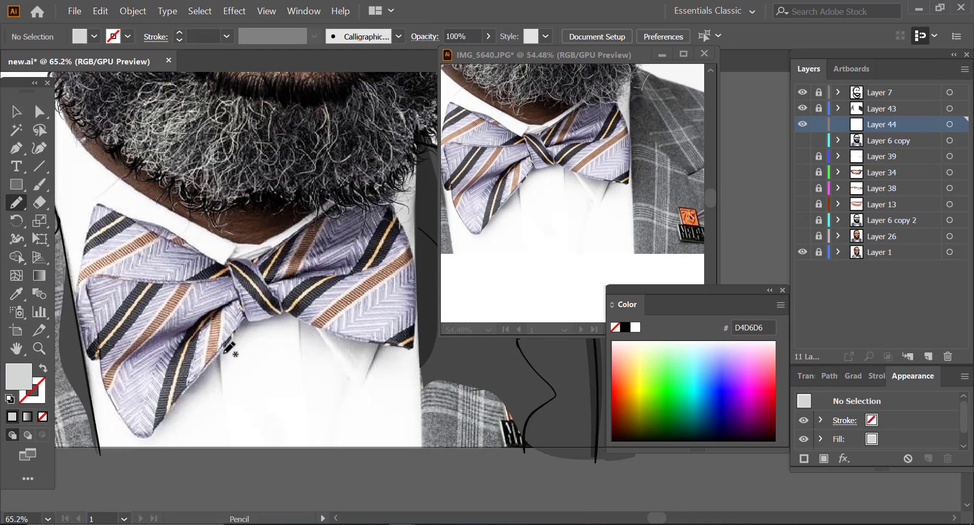
pyautogui.moveTo(245, 321); pyautogui.dragTo(297, 316)
pyautogui.moveTo(802, 140); pyautogui.dragTo(803, 236)
pyautogui.moveTo(802, 141); pyautogui.dragTo(802, 236)
pyautogui.moveTo(297, 324)
pyautogui.mouseDown()
pyautogui.moveTo(336, 416)
pyautogui.moveTo(346, 337)
pyautogui.mouseUp()
pyautogui.moveTo(802, 140); pyautogui.dragTo(802, 236)
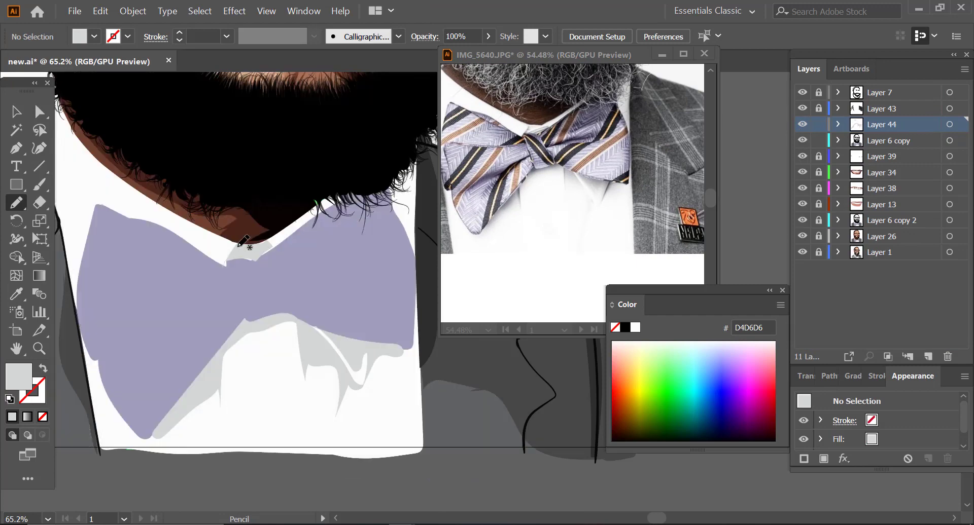
pyautogui.moveTo(238, 248); pyautogui.dragTo(274, 242)
# Step: Add a layer above Layer 44, set the fill to 7A7A7A, and draw a dark shirt crease below the bow tie
pyautogui.press('z')
pyautogui.doubleClick(18, 377)
pyautogui.moveTo(18, 96); pyautogui.dragTo(18, 156)
pyautogui.click(377, 60)
pyautogui.click(928, 356)
pyautogui.press('n')
pyautogui.moveTo(323, 264); pyautogui.dragTo(321, 241)
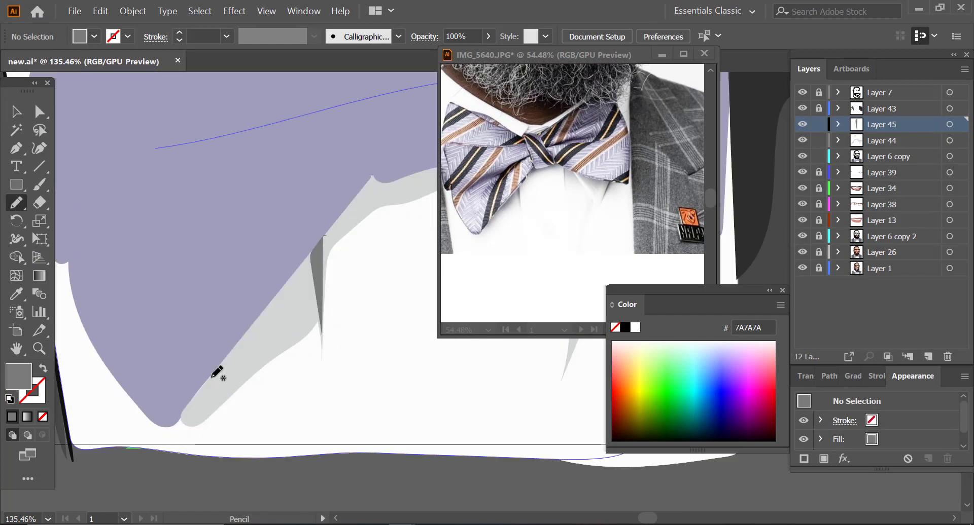
# Step: Draw the remaining 7A7A7A shadow and crease shapes on the shirt along the bow tie's lower edge
pyautogui.moveTo(203, 385); pyautogui.dragTo(312, 246)
pyautogui.hotkey('shift', '`')
pyautogui.click(837, 156)
pyautogui.click(894, 220)
pyautogui.press('z')
pyautogui.press('n')
pyautogui.moveTo(118, 337)
pyautogui.mouseDown()
pyautogui.moveTo(178, 297)
pyautogui.moveTo(117, 337)
pyautogui.moveTo(211, 290)
pyautogui.moveTo(231, 302)
pyautogui.mouseUp()
pyautogui.press('v')
pyautogui.click(91, 385)
pyautogui.click(838, 156)
pyautogui.press('n')
pyautogui.moveTo(246, 310)
pyautogui.mouseDown()
pyautogui.moveTo(339, 347)
pyautogui.moveTo(247, 310)
pyautogui.mouseUp()
# Step: Add fold lines to the shirt collar above the bow tie knot, and lock Layer 45
pyautogui.moveTo(124, 222)
pyautogui.mouseDown()
pyautogui.moveTo(137, 205)
pyautogui.moveTo(190, 197)
pyautogui.mouseUp()
pyautogui.hotkey('shift', 'x')
pyautogui.press('b')
pyautogui.press('z')
pyautogui.moveTo(246, 361)
pyautogui.mouseDown()
pyautogui.moveTo(175, 361)
pyautogui.moveTo(250, 365)
pyautogui.mouseUp()
pyautogui.click(819, 124)
# Step: On a new layer placed below the shirt shadows, hide the colour artwork and trace the mid-tone fold shadows of the bow tie
pyautogui.click(928, 357)
pyautogui.moveTo(538, 152); pyautogui.dragTo(550, 152)
pyautogui.moveTo(881, 124); pyautogui.dragTo(881, 163)
pyautogui.moveTo(803, 172); pyautogui.dragTo(802, 268)
pyautogui.press('n')
pyautogui.moveTo(232, 344)
pyautogui.mouseDown()
pyautogui.moveTo(116, 414)
pyautogui.moveTo(232, 346)
pyautogui.mouseUp()
pyautogui.moveTo(101, 258)
pyautogui.mouseDown()
pyautogui.moveTo(175, 330)
pyautogui.moveTo(102, 258)
pyautogui.mouseUp()
pyautogui.moveTo(86, 335); pyautogui.dragTo(101, 260)
pyautogui.moveTo(290, 362)
pyautogui.mouseDown()
pyautogui.moveTo(274, 359)
pyautogui.moveTo(312, 266)
pyautogui.moveTo(291, 362)
pyautogui.moveTo(269, 358)
pyautogui.mouseUp()
pyautogui.moveTo(389, 301)
pyautogui.mouseDown()
pyautogui.moveTo(397, 348)
pyautogui.moveTo(390, 300)
pyautogui.mouseUp()
# Step: Add a layer above the bow tie's mid-tone shading and draw the darkest fold creases in 353547
pyautogui.moveTo(802, 172); pyautogui.dragTo(802, 284)
pyautogui.press('z')
pyautogui.click(928, 357)
pyautogui.moveTo(272, 313)
pyautogui.mouseDown()
pyautogui.moveTo(212, 350)
pyautogui.moveTo(272, 314)
pyautogui.mouseUp()
pyautogui.moveTo(176, 294); pyautogui.dragTo(292, 264)
pyautogui.moveTo(232, 264); pyautogui.dragTo(294, 243)
pyautogui.moveTo(802, 172); pyautogui.dragTo(802, 284)
# Step: Outline both wings and the knot of the bow tie with 1 pt 353547 Calligraphic brush strokes
pyautogui.hotkey('shift', 'x')
pyautogui.press('b')
pyautogui.moveTo(112, 287); pyautogui.dragTo(177, 467)
pyautogui.moveTo(177, 467); pyautogui.dragTo(288, 322)
pyautogui.moveTo(108, 288)
pyautogui.mouseDown()
pyautogui.moveTo(273, 290)
pyautogui.moveTo(120, 204)
pyautogui.mouseUp()
pyautogui.moveTo(269, 268); pyautogui.dragTo(281, 308)
pyautogui.moveTo(121, 204); pyautogui.dragTo(267, 270)
pyautogui.moveTo(802, 173); pyautogui.dragTo(803, 284)
pyautogui.moveTo(97, 431); pyautogui.dragTo(136, 468)
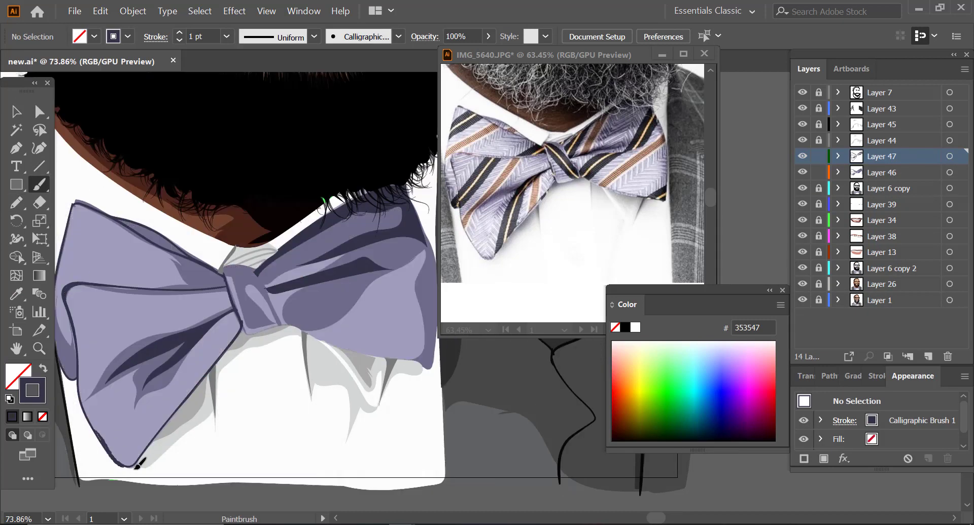
pyautogui.moveTo(224, 274); pyautogui.dragTo(255, 268)
pyautogui.moveTo(243, 324)
pyautogui.mouseDown()
pyautogui.moveTo(294, 327)
pyautogui.moveTo(430, 369)
pyautogui.mouseUp()
pyautogui.moveTo(407, 188); pyautogui.dragTo(436, 272)
pyautogui.press('z')
pyautogui.moveTo(220, 406); pyautogui.dragTo(147, 406)
pyautogui.moveTo(158, 213); pyautogui.dragTo(175, 213)
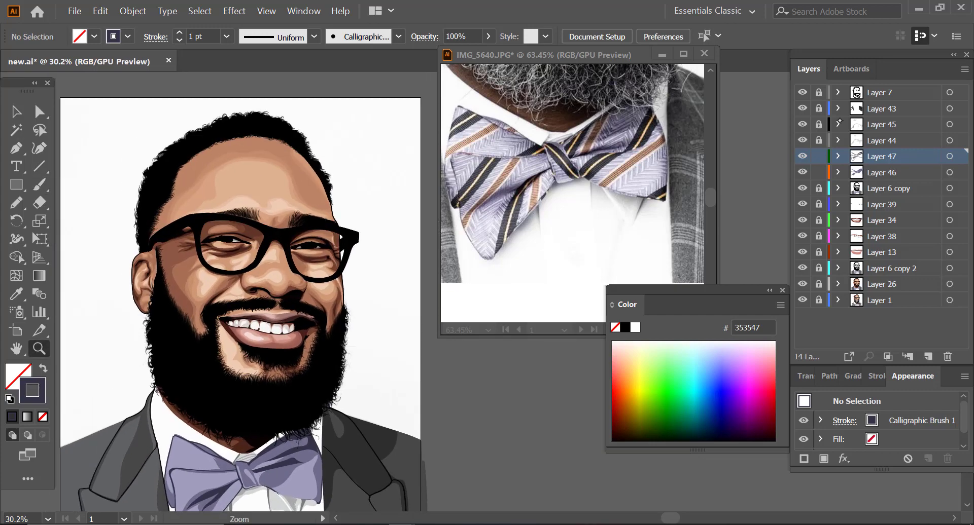
# Step: Merge the shirt and bow tie shading into Layer 48, and trace the glasses' temple arm in 343A47 on a new layer
pyautogui.click(881, 172)
pyautogui.press('i')
pyautogui.doubleClick(18, 377)
pyautogui.click(377, 60)
pyautogui.click(928, 357)
pyautogui.moveTo(802, 156); pyautogui.dragTo(802, 252)
pyautogui.press('n')
pyautogui.moveTo(203, 190); pyautogui.dragTo(215, 247)
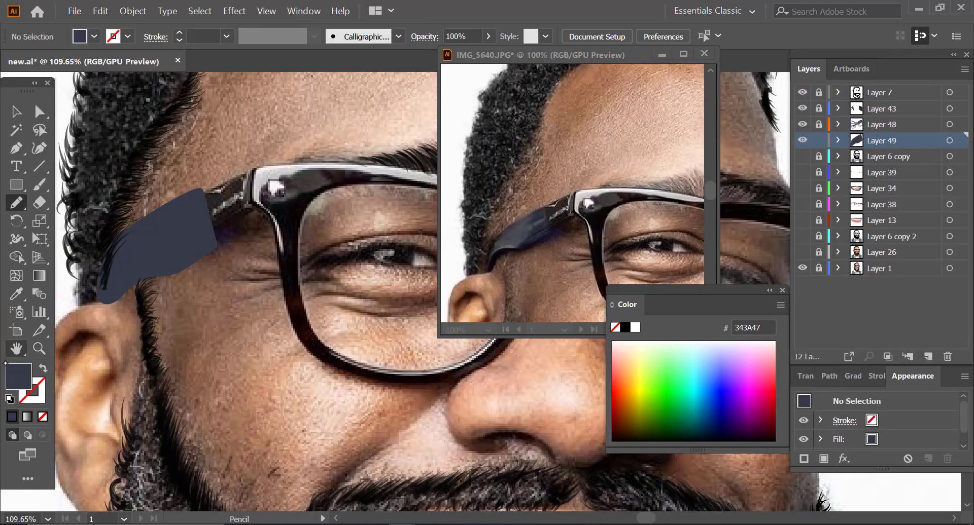
# Step: Show and unlock Layer 6 copy, and shade the underside of the glasses' temple arm with fill 181B21
pyautogui.moveTo(558, 228); pyautogui.dragTo(558, 152)
pyautogui.click(802, 157)
pyautogui.click(819, 156)
pyautogui.doubleClick(18, 376)
pyautogui.press('n')
pyautogui.moveTo(126, 267)
pyautogui.mouseDown()
pyautogui.moveTo(163, 262)
pyautogui.moveTo(212, 221)
pyautogui.mouseUp()
pyautogui.press('v')
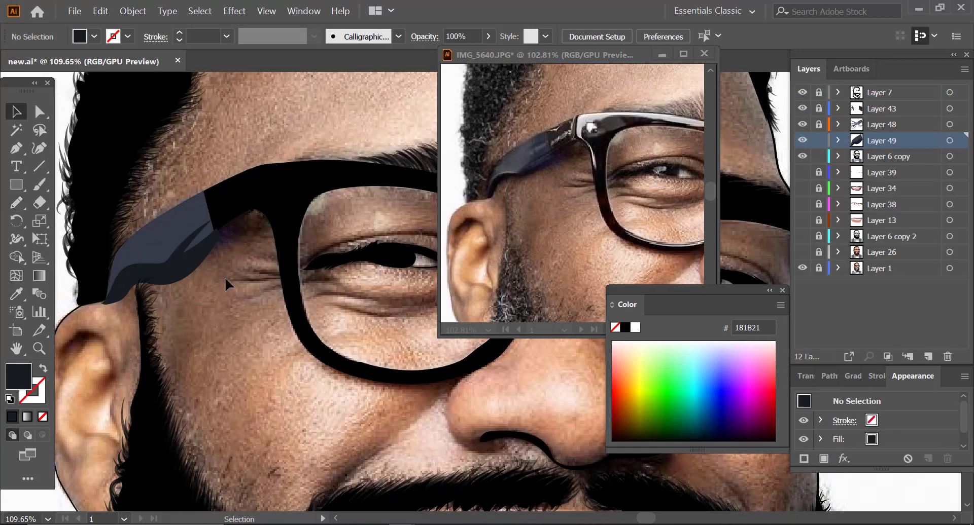
# Step: Trim the temple arm shapes against the frame and hairline with Shape Builder, adding another shading shape along the arm
pyautogui.moveTo(226, 279); pyautogui.dragTo(191, 218)
pyautogui.hotkey('shift', 'm')
pyautogui.keyDown('alt'); pyautogui.click(175, 278); pyautogui.keyUp('alt')
pyautogui.press('n')
pyautogui.moveTo(123, 259); pyautogui.dragTo(201, 205)
pyautogui.press('v')
pyautogui.hotkey('shift', 'm')
pyautogui.moveTo(228, 274)
pyautogui.mouseDown()
pyautogui.moveTo(178, 213)
pyautogui.moveTo(256, 183)
pyautogui.mouseUp()
pyautogui.click(838, 156)
pyautogui.scroll(5, 218, 203)
pyautogui.press('v')
pyautogui.click(881, 140)
pyautogui.scroll(-5, 181, 413)
# Step: On a new layer with fill 8B8E91, trace the reflection along the glasses' upper rim, hinge corner and side rim
pyautogui.press('i')
pyautogui.click(203, 218)
pyautogui.hotkey('shift', 'x')
pyautogui.press('b')
pyautogui.press('z')
pyautogui.press('v')
pyautogui.click(928, 357)
pyautogui.click(802, 172)
pyautogui.press('i')
pyautogui.press('n')
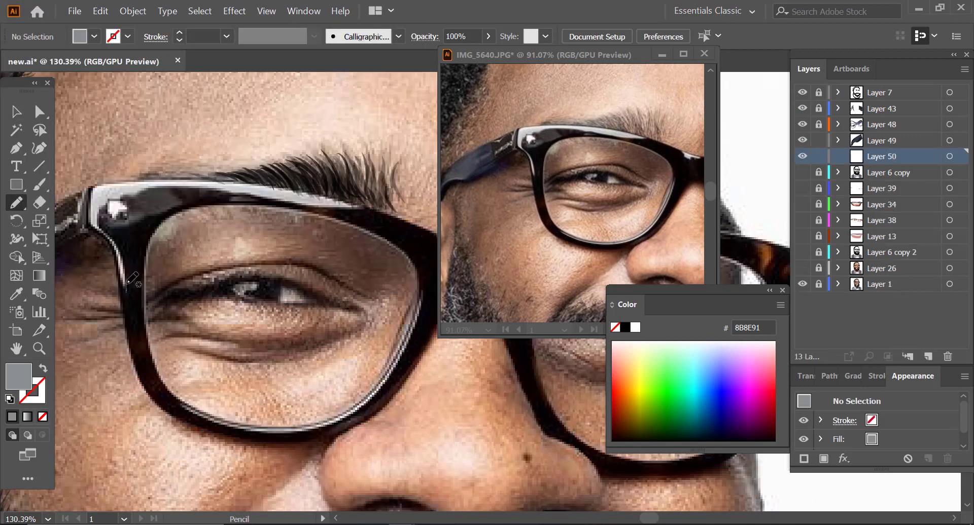
pyautogui.moveTo(127, 283)
pyautogui.mouseDown()
pyautogui.moveTo(121, 175)
pyautogui.moveTo(124, 304)
pyautogui.mouseUp()
# Step: Show the colour artwork, unlock Layer 6 copy, and recolour the glasses frame reflection a darker grey
pyautogui.moveTo(803, 173); pyautogui.dragTo(803, 268)
pyautogui.click(819, 172)
pyautogui.press('v')
pyautogui.click(114, 183)
pyautogui.click(838, 173)
pyautogui.click(414, 100)
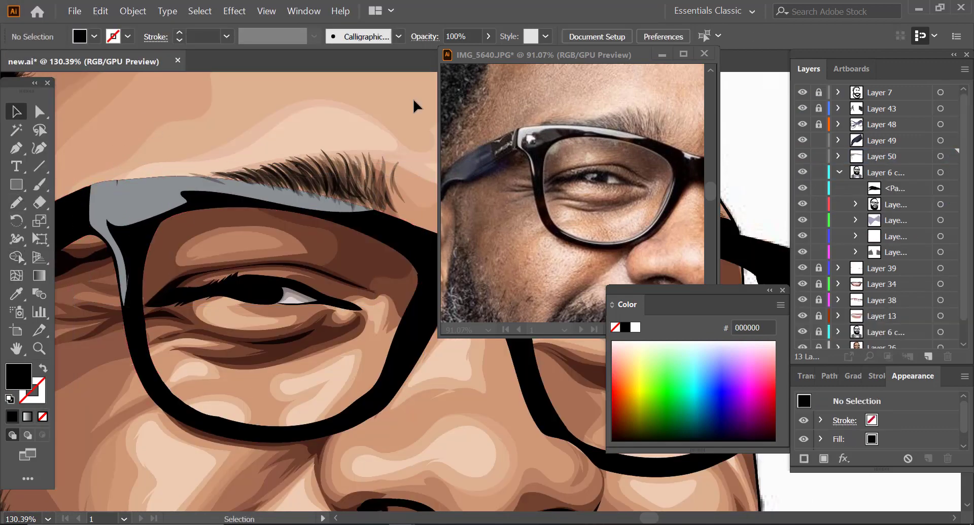
pyautogui.click(838, 173)
pyautogui.click(152, 198)
pyautogui.doubleClick(19, 377)
# Step: Draw grey reflections on the hinge beside the temple arm, trim them with Shape Builder, and save the file
pyautogui.press('n')
pyautogui.moveTo(174, 174)
pyautogui.mouseDown()
pyautogui.moveTo(187, 228)
pyautogui.moveTo(122, 209)
pyautogui.moveTo(166, 365)
pyautogui.mouseUp()
pyautogui.keyDown('shift'); pyautogui.click(158, 218); pyautogui.keyUp('shift')
pyautogui.hotkey('shift', 'm')
pyautogui.press('v')
pyautogui.press('z')
pyautogui.hotkey('ctrl', 's')
# Step: On a new layer with fill BCBCBC, draw brighter highlights over the frame's upper corner, top edge and side rim
pyautogui.press('n')
pyautogui.doubleClick(19, 377)
pyautogui.click(378, 61)
pyautogui.click(928, 357)
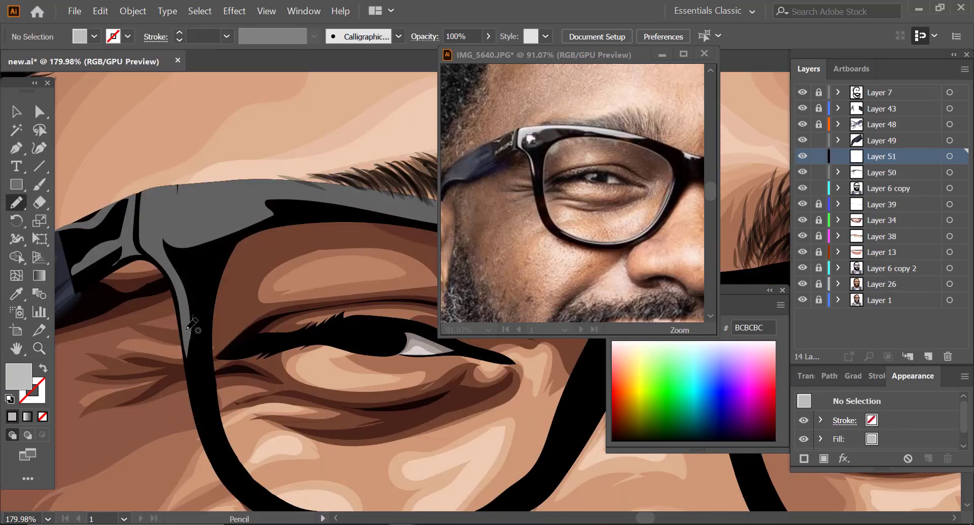
pyautogui.moveTo(186, 329)
pyautogui.mouseDown()
pyautogui.moveTo(358, 193)
pyautogui.moveTo(186, 330)
pyautogui.mouseUp()
pyautogui.scroll(-3, 167, 253)
pyautogui.moveTo(195, 219); pyautogui.dragTo(339, 245)
pyautogui.moveTo(105, 241); pyautogui.dragTo(125, 248)
pyautogui.press('v')
pyautogui.click(126, 284)
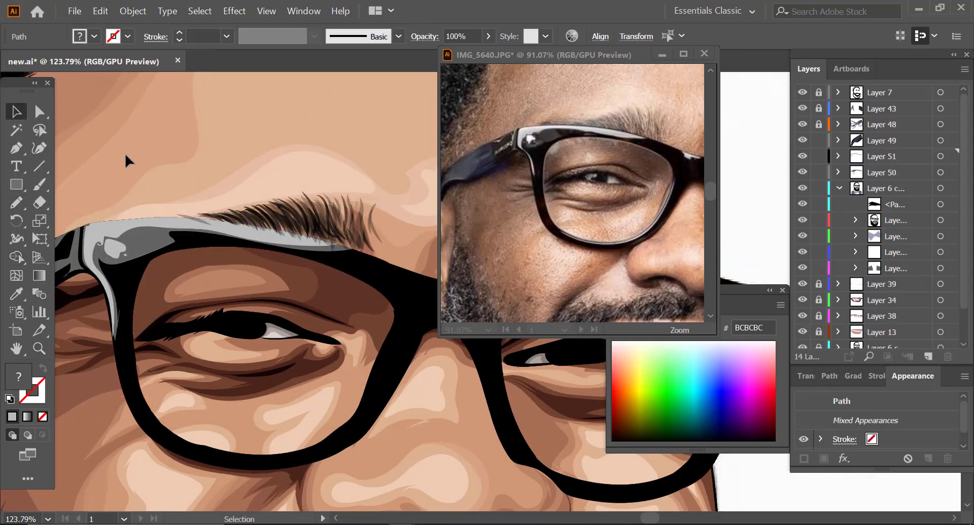
# Step: Choose a lighter grey and brush thin highlights onto the frame's hinge corner and the lower rim of the first lens
pyautogui.press('z')
pyautogui.doubleClick(18, 377)
pyautogui.click(18, 78)
pyautogui.click(378, 60)
pyautogui.press('b')
pyautogui.moveTo(122, 184); pyautogui.dragTo(97, 231)
pyautogui.press('z')
pyautogui.moveTo(216, 289)
pyautogui.mouseDown()
pyautogui.moveTo(175, 303)
pyautogui.moveTo(218, 279)
pyautogui.mouseUp()
pyautogui.press('b')
pyautogui.press('z')
pyautogui.moveTo(254, 304); pyautogui.dragTo(323, 312)
# Step: On Layer 51, draw an E0E0E0 glare along the first lens's inner rim beside the nose at 47% opacity
pyautogui.click(838, 188)
pyautogui.click(882, 156)
pyautogui.press('b')
pyautogui.moveTo(802, 173); pyautogui.dragTo(802, 284)
pyautogui.press('z')
pyautogui.moveTo(157, 314); pyautogui.dragTo(178, 314)
pyautogui.press('b')
pyautogui.hotkey('shift', 'x')
pyautogui.press('n')
pyautogui.moveTo(255, 283); pyautogui.dragTo(278, 185)
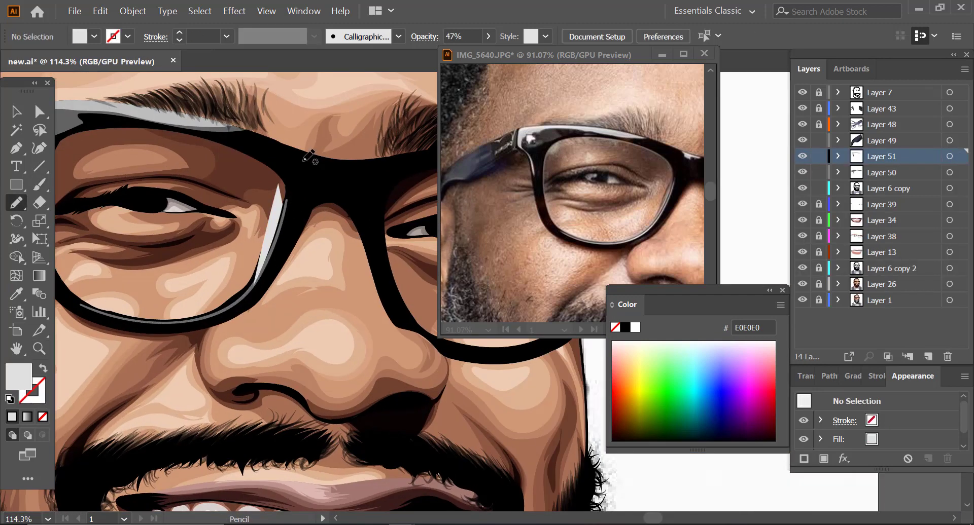
# Step: Add a light reflection along the upper and outer rim of the other lens with a 2 pt stroke at 51% opacity
pyautogui.click(16, 112)
pyautogui.press('z')
pyautogui.moveTo(305, 228); pyautogui.dragTo(243, 228)
pyautogui.moveTo(599, 178)
pyautogui.mouseDown()
pyautogui.moveTo(558, 178)
pyautogui.moveTo(644, 162)
pyautogui.mouseUp()
pyautogui.moveTo(254, 203); pyautogui.dragTo(325, 202)
pyautogui.press('n')
pyautogui.moveTo(204, 182); pyautogui.dragTo(256, 213)
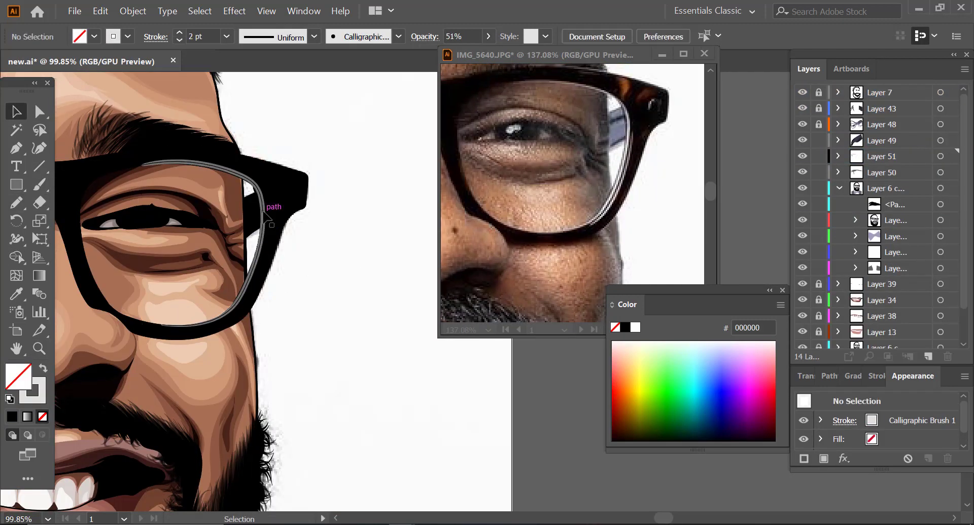
pyautogui.click(261, 231)
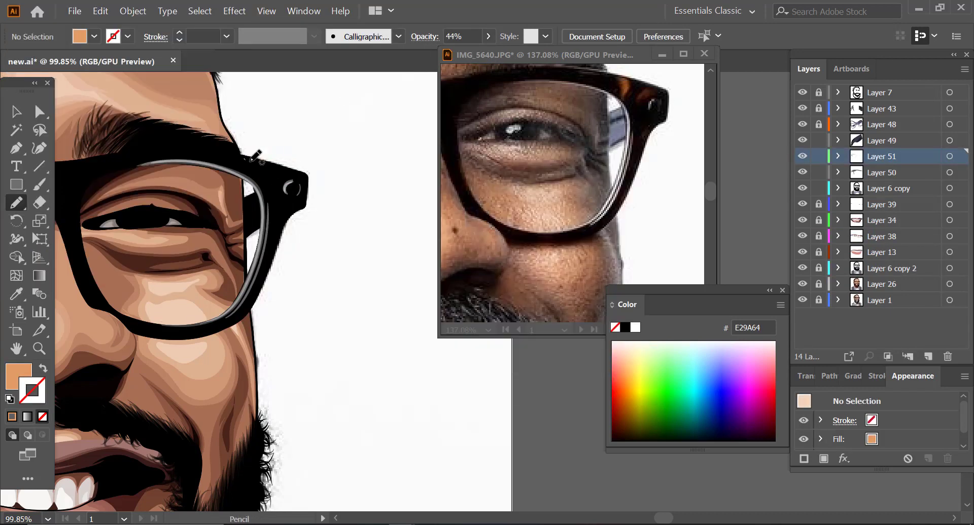
# Step: Add tortoiseshell reflections to the frame's outer corner in E29A64 at 44% opacity and along its side in 723F2A at 34%
pyautogui.doubleClick(32, 391)
pyautogui.moveTo(249, 161)
pyautogui.mouseDown()
pyautogui.moveTo(260, 181)
pyautogui.moveTo(285, 173)
pyautogui.mouseUp()
pyautogui.click(378, 61)
pyautogui.press('b')
pyautogui.moveTo(283, 218); pyautogui.dragTo(252, 305)
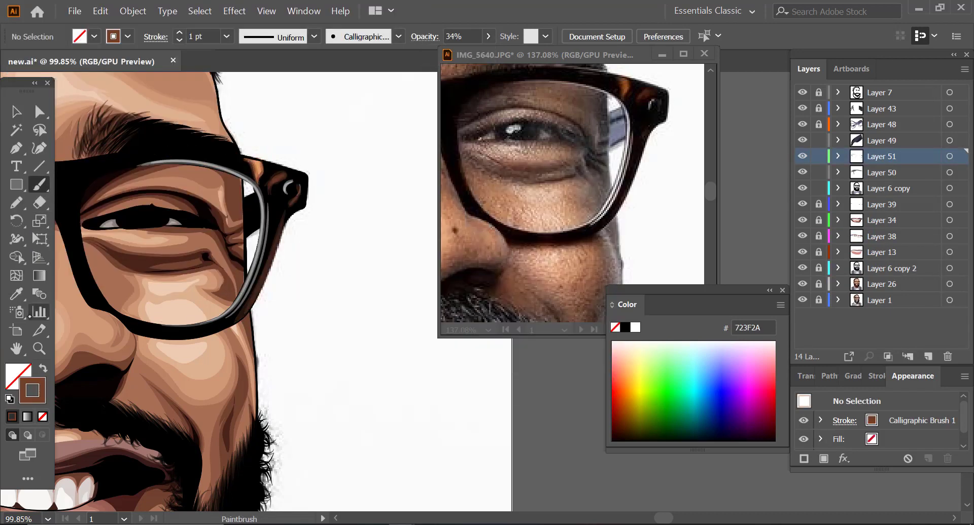
# Step: Shade the temple arm seen through the other lens, and merge the glasses shading layers into Layer 52
pyautogui.hotkey('shift', 'x')
pyautogui.press('n')
pyautogui.moveTo(250, 205)
pyautogui.mouseDown()
pyautogui.moveTo(277, 236)
pyautogui.moveTo(280, 258)
pyautogui.mouseUp()
pyautogui.moveTo(321, 208); pyautogui.dragTo(275, 237)
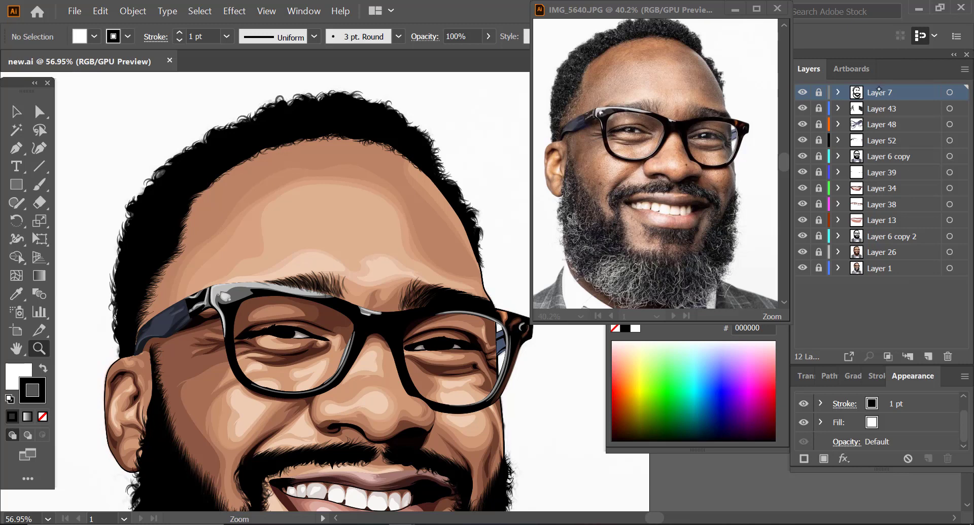
# Step: On unlocked Layer 7, paint fine black hairs along the temple hairline with Art Brush 1 at 0.5 pt and 30% opacity
pyautogui.click(870, 125)
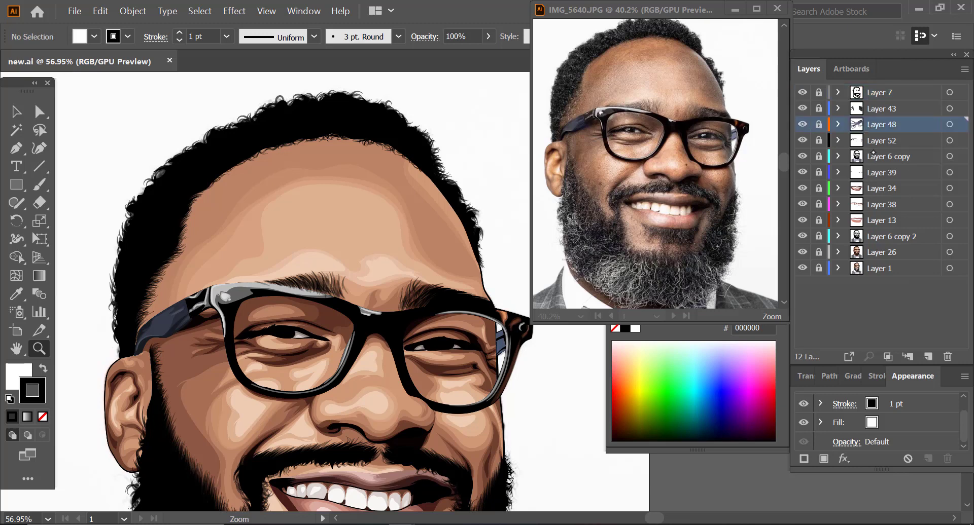
pyautogui.click(871, 93)
pyautogui.click(136, 208)
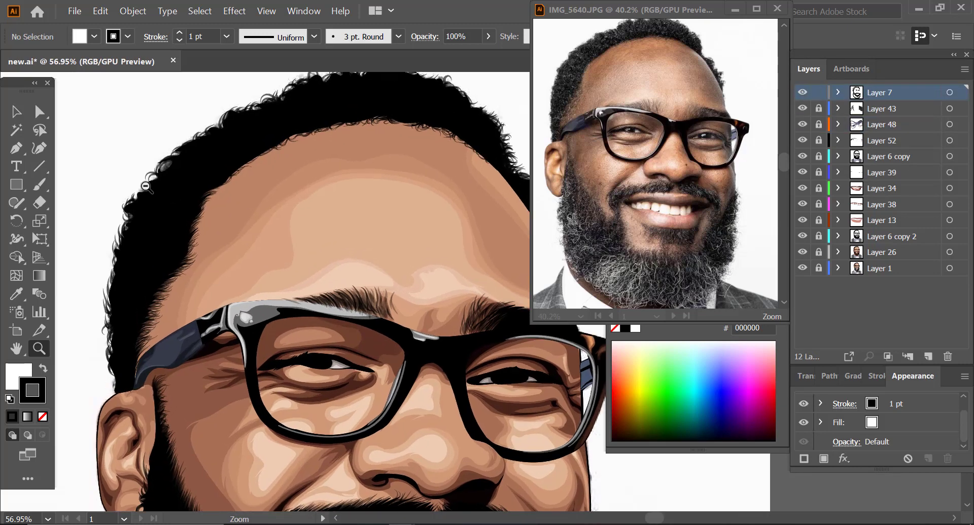
pyautogui.click(18, 113)
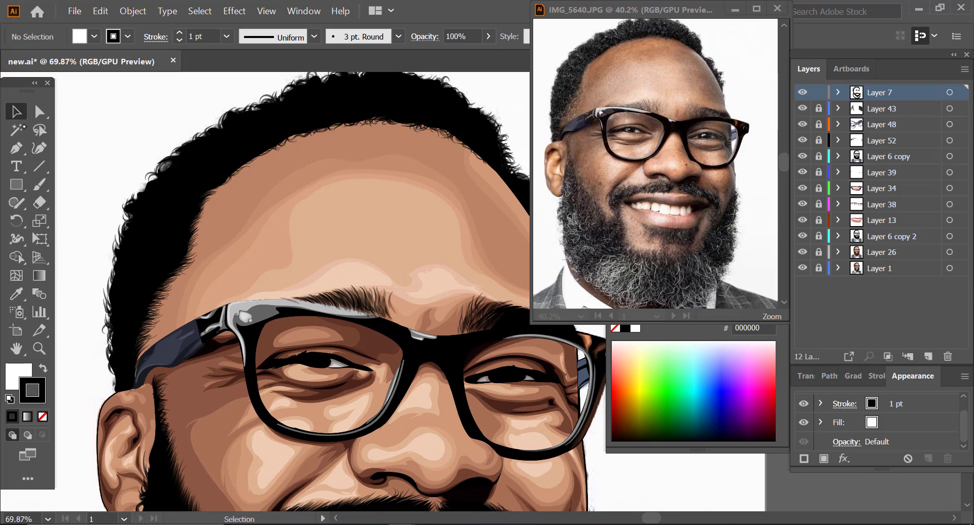
pyautogui.click(163, 308)
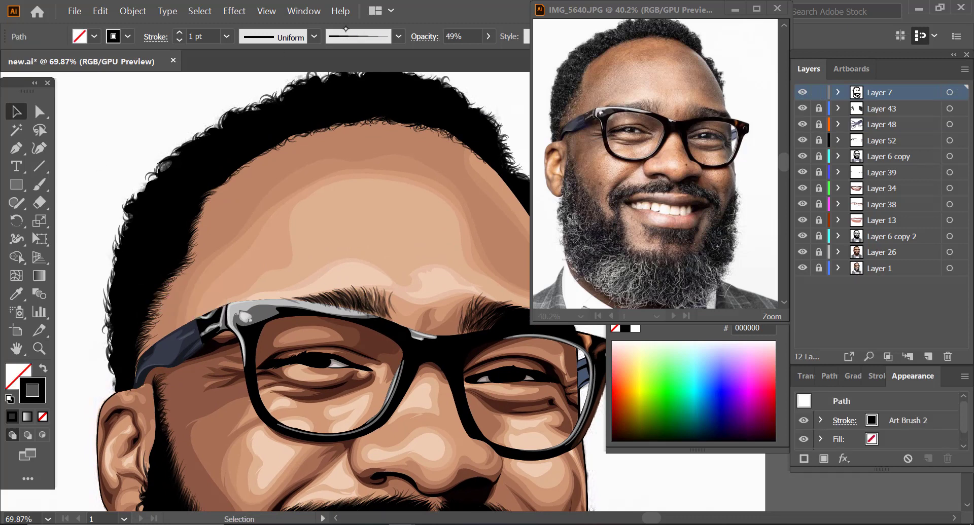
pyautogui.click(93, 129)
pyautogui.click(398, 36)
pyautogui.click(332, 138)
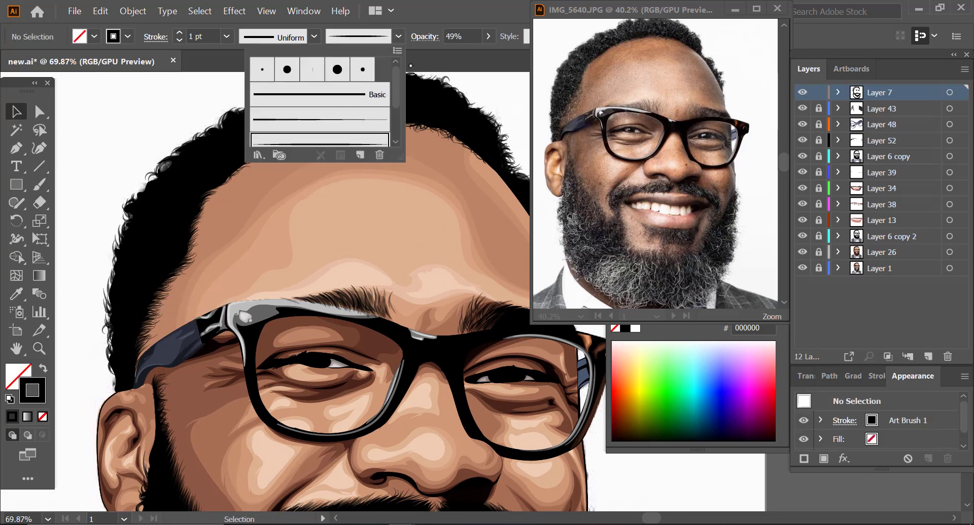
pyautogui.click(424, 61)
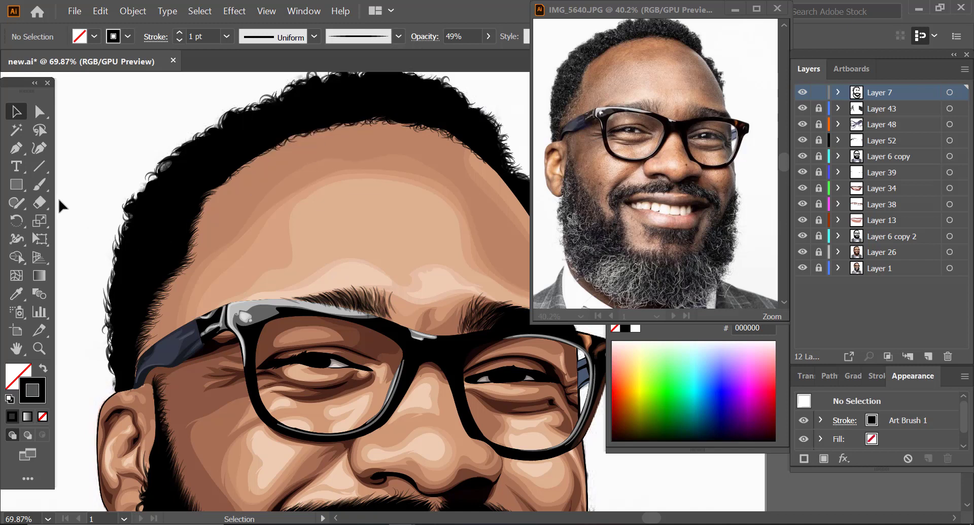
pyautogui.click(39, 184)
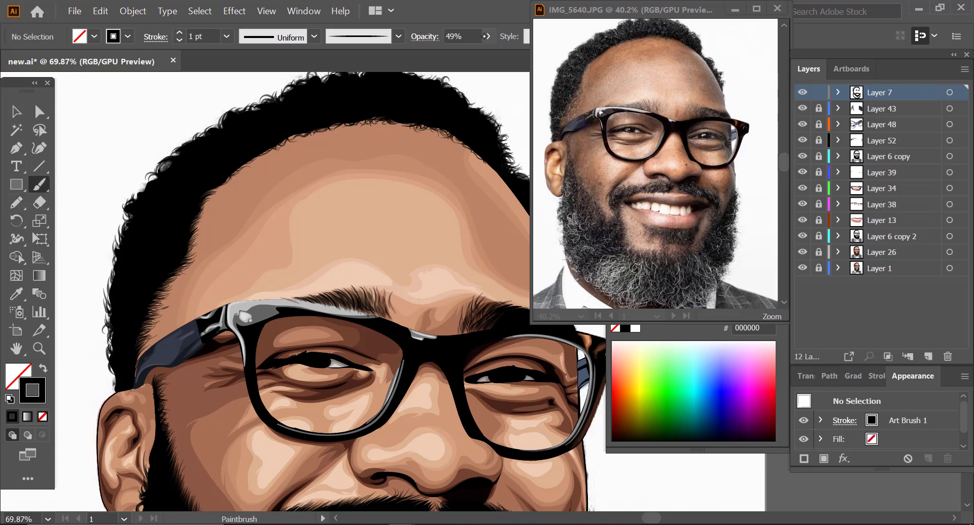
pyautogui.click(486, 36)
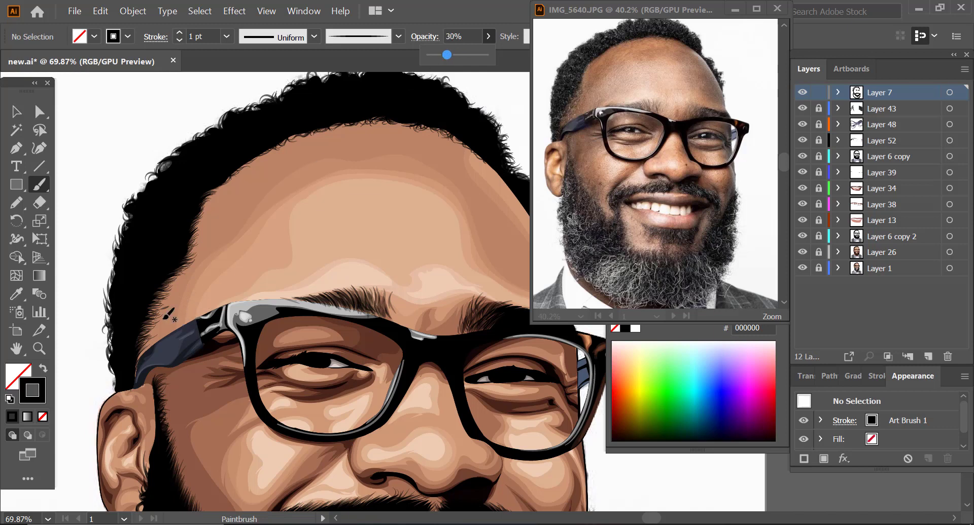
pyautogui.moveTo(156, 319); pyautogui.dragTo(164, 314)
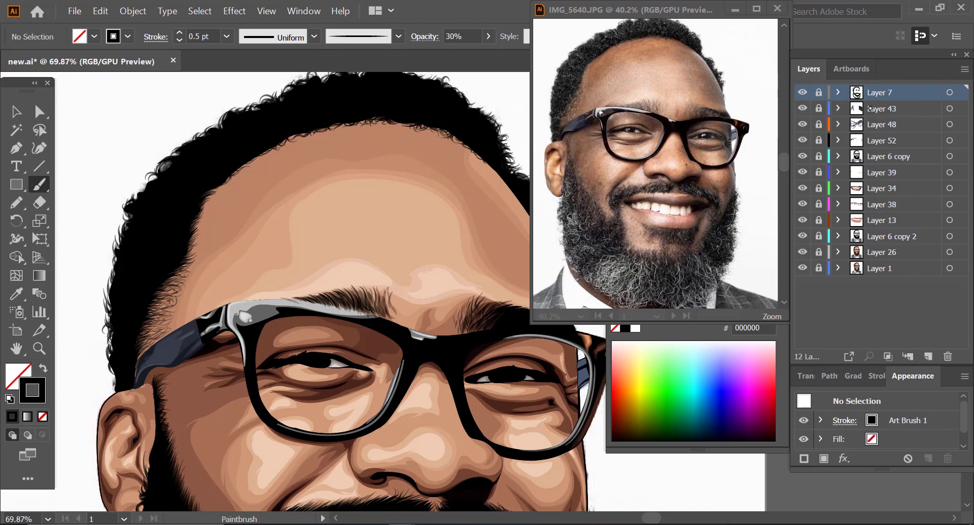
# Step: Add a new layer above Layer 7 and enlarge the head in the reference photo to show the whole hair
pyautogui.click(927, 357)
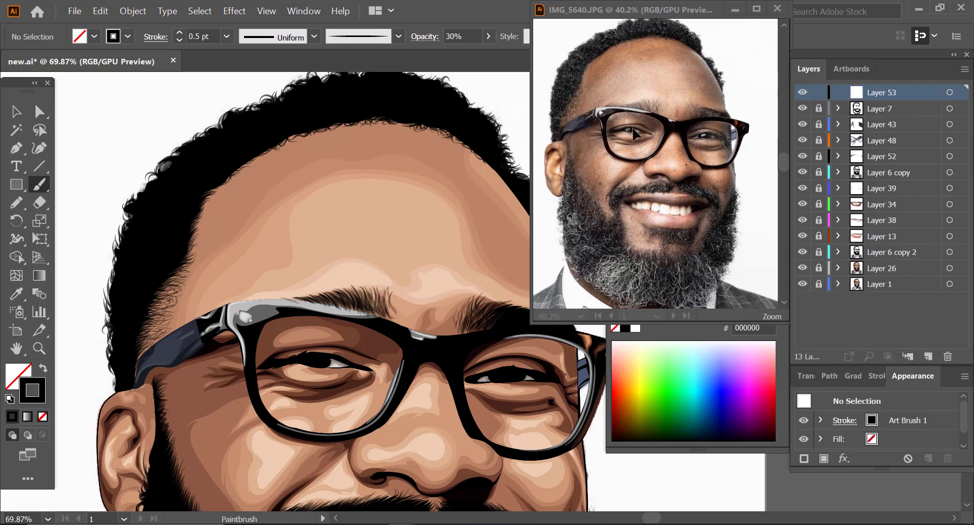
pyautogui.click(588, 74)
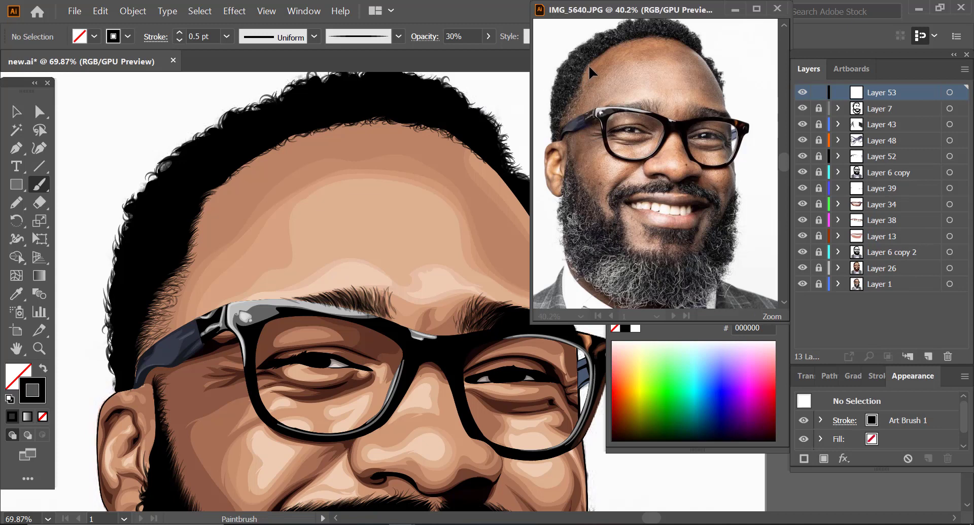
pyautogui.press('z')
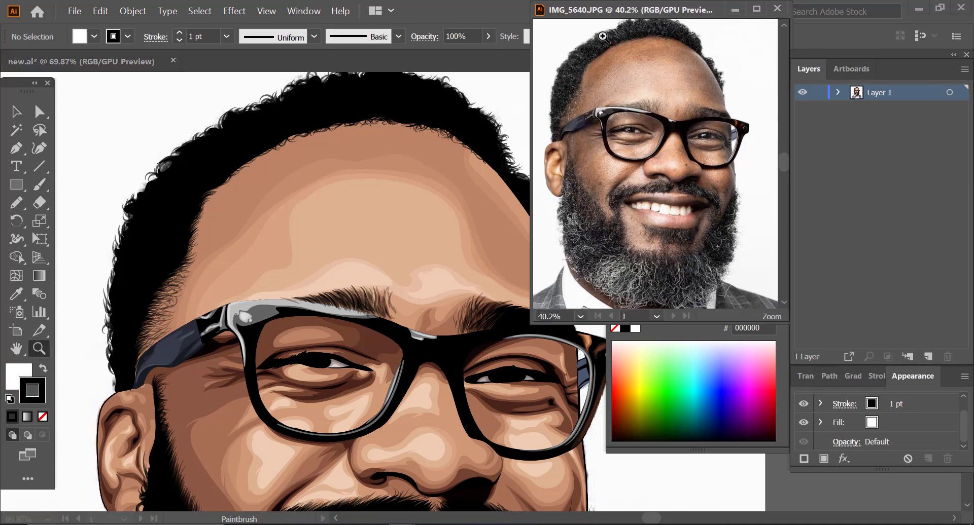
pyautogui.moveTo(602, 35); pyautogui.dragTo(633, 108)
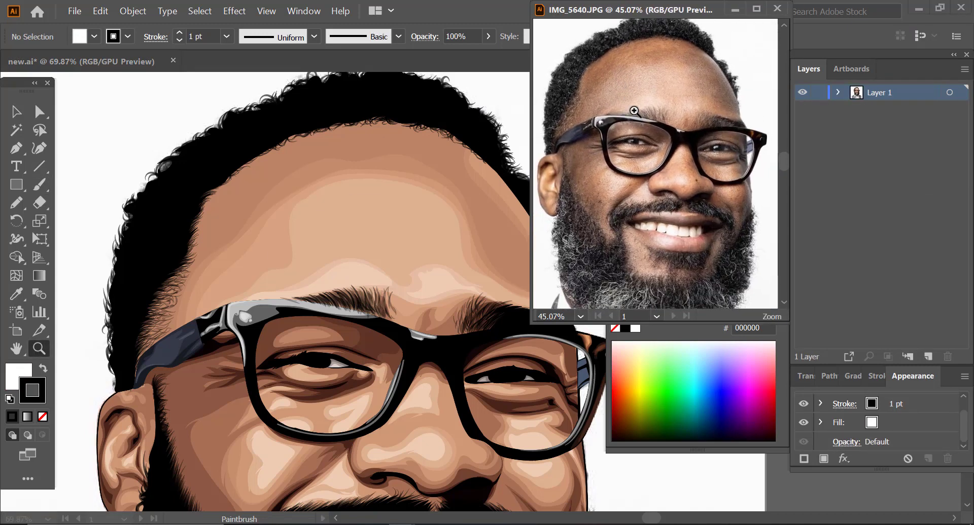
pyautogui.scroll(2, 613, 122)
pyautogui.scroll(-2, 614, 122)
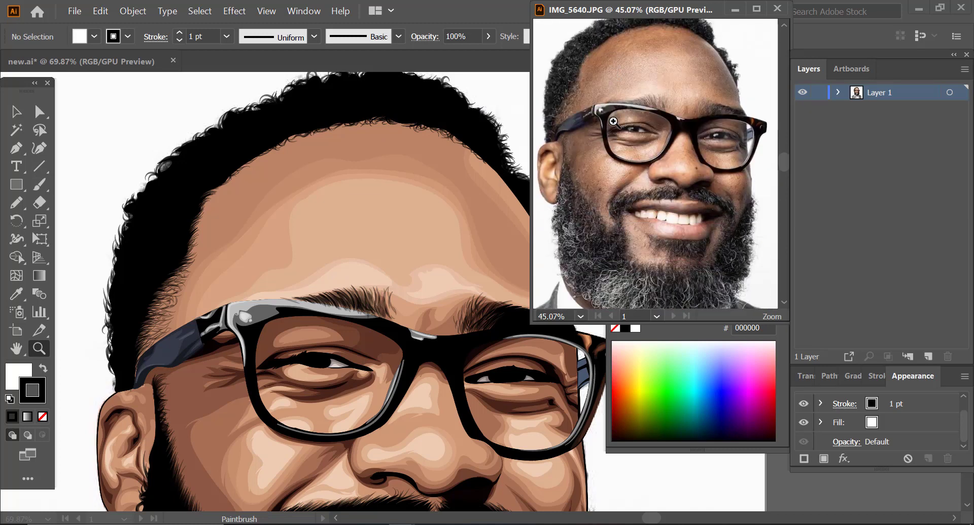
pyautogui.scroll(2, 614, 122)
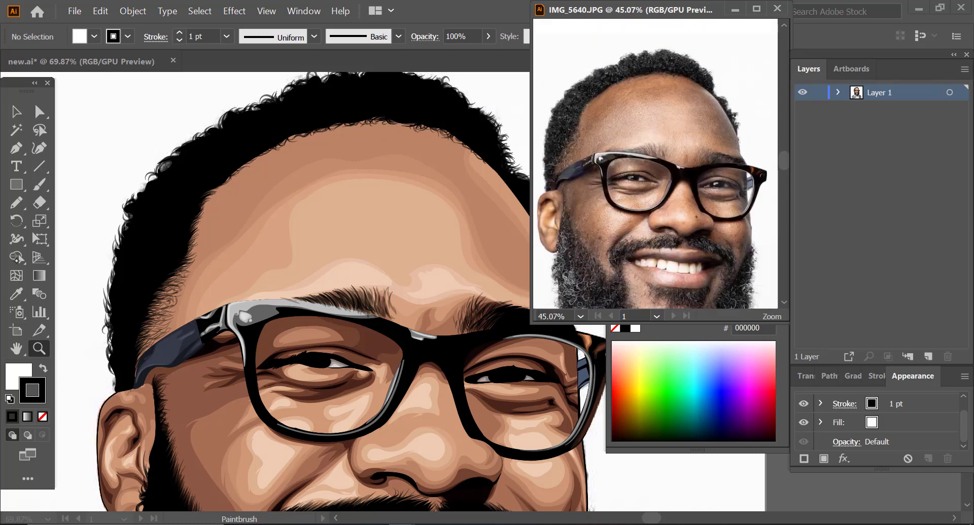
# Step: Set the Paintbrush on Layer 53 to no fill and a light grey D8D8D8 stroke
pyautogui.press('b')
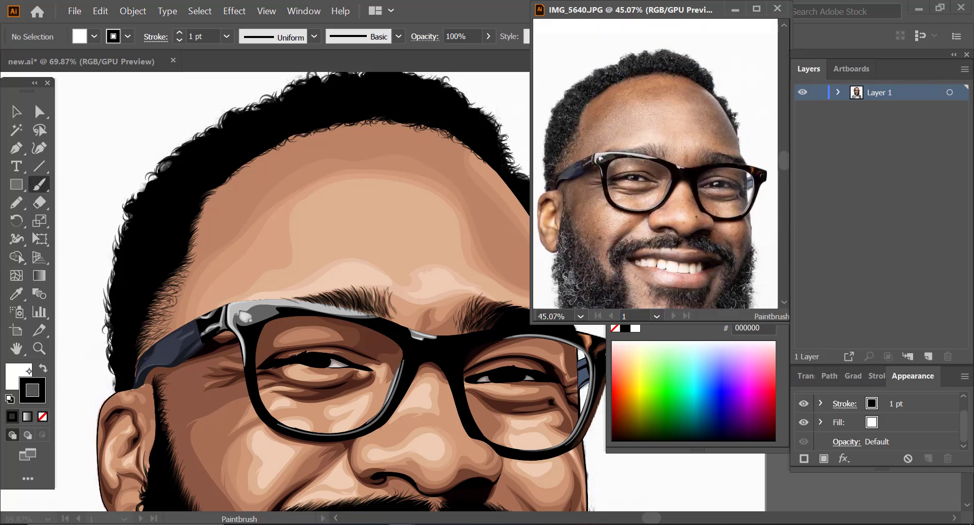
pyautogui.click(25, 375)
pyautogui.click(43, 417)
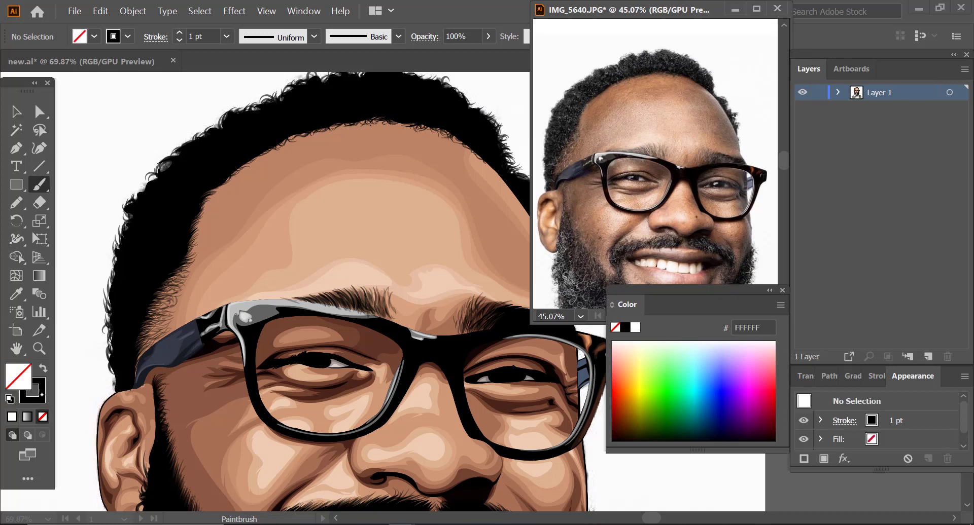
pyautogui.click(85, 344)
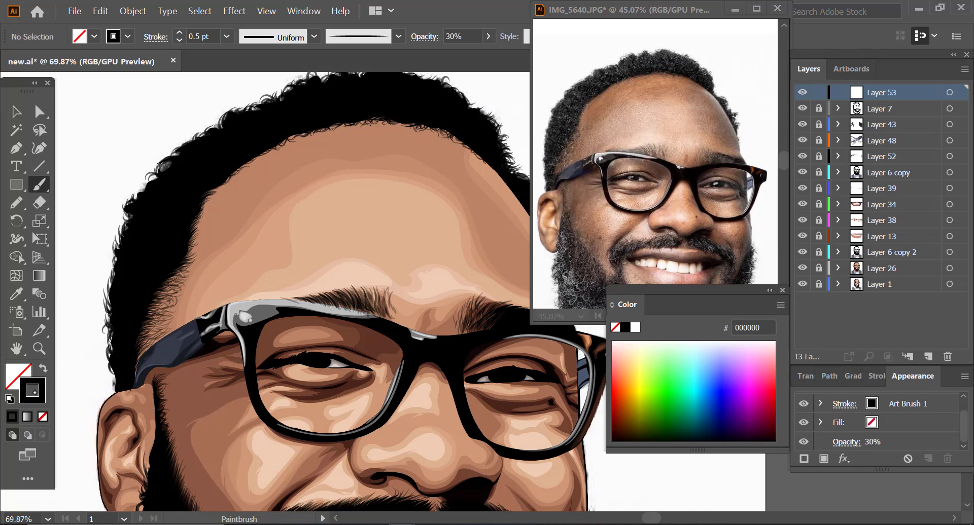
pyautogui.doubleClick(33, 391)
pyautogui.moveTo(31, 118); pyautogui.dragTo(18, 84)
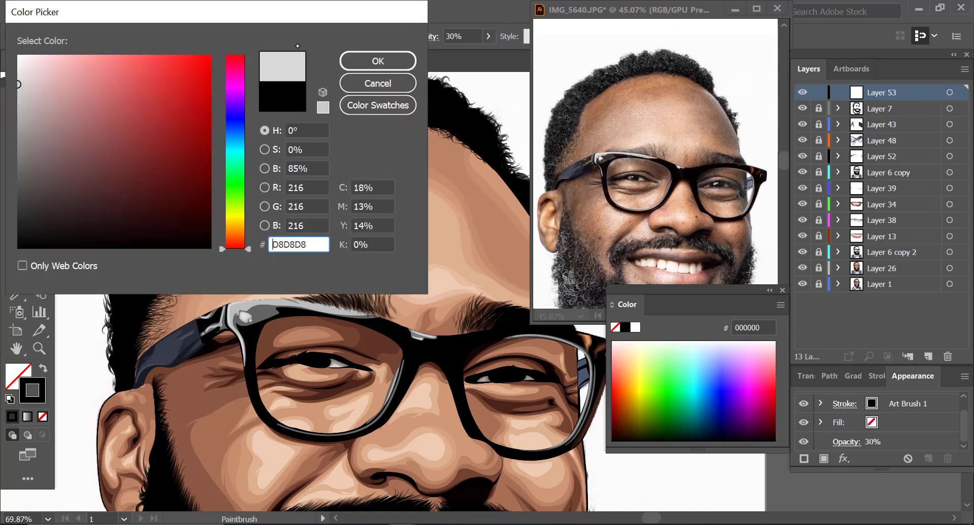
pyautogui.click(378, 61)
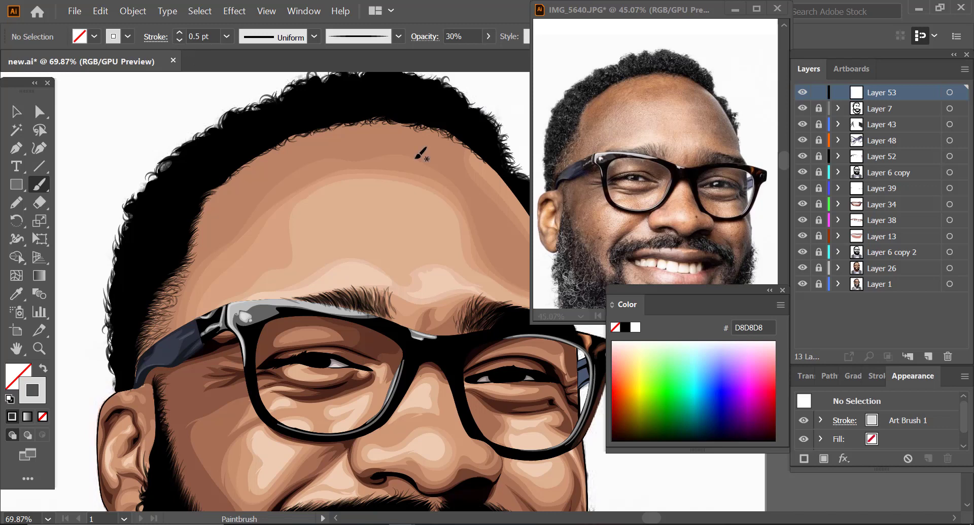
# Step: Paint light grey curls over the head hair on Layer 53, hiding the artwork layers to trace the photo's curls
pyautogui.moveTo(802, 109); pyautogui.dragTo(802, 268)
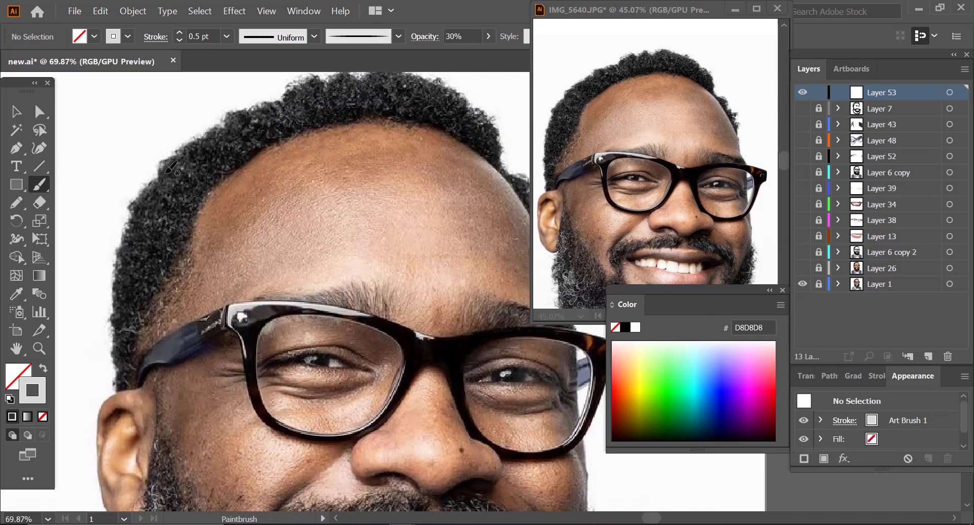
pyautogui.moveTo(165, 229)
pyautogui.mouseDown()
pyautogui.moveTo(175, 223)
pyautogui.moveTo(144, 224)
pyautogui.moveTo(147, 254)
pyautogui.moveTo(163, 259)
pyautogui.moveTo(183, 225)
pyautogui.moveTo(181, 233)
pyautogui.moveTo(193, 184)
pyautogui.moveTo(178, 173)
pyautogui.moveTo(182, 190)
pyautogui.moveTo(165, 186)
pyautogui.moveTo(140, 215)
pyautogui.moveTo(144, 234)
pyautogui.moveTo(129, 261)
pyautogui.moveTo(148, 276)
pyautogui.moveTo(146, 265)
pyautogui.moveTo(147, 293)
pyautogui.moveTo(120, 335)
pyautogui.moveTo(133, 363)
pyautogui.moveTo(121, 359)
pyautogui.moveTo(127, 277)
pyautogui.mouseUp()
pyautogui.moveTo(802, 111); pyautogui.dragTo(806, 269)
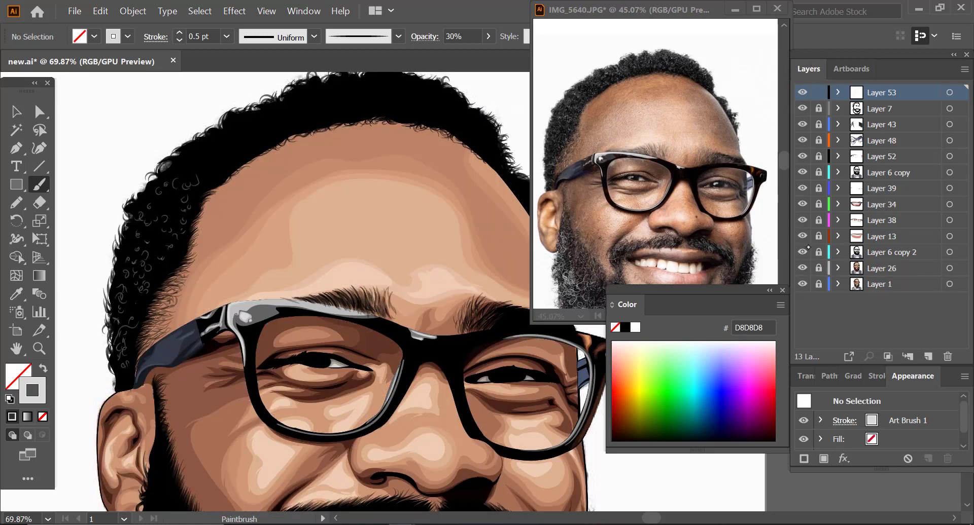
pyautogui.moveTo(802, 268); pyautogui.dragTo(804, 104)
pyautogui.click(802, 93)
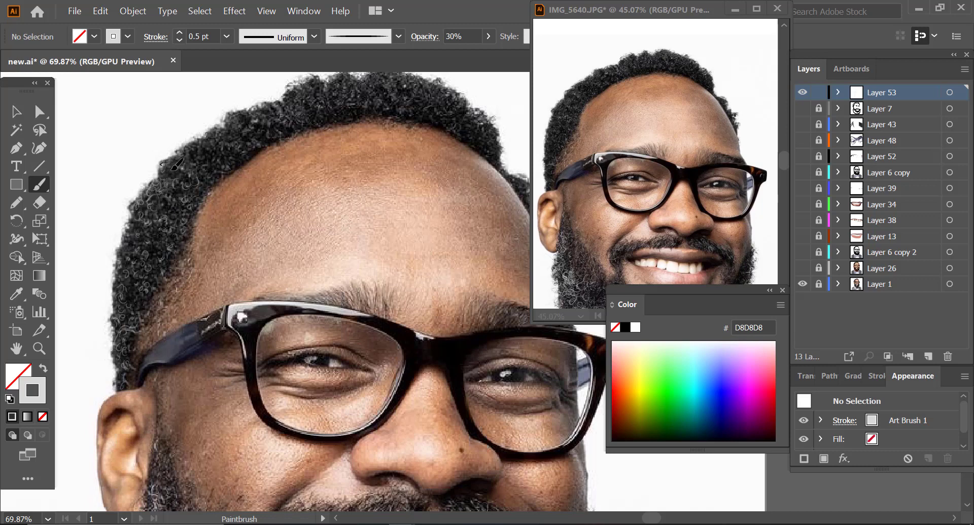
pyautogui.moveTo(176, 163); pyautogui.dragTo(183, 169)
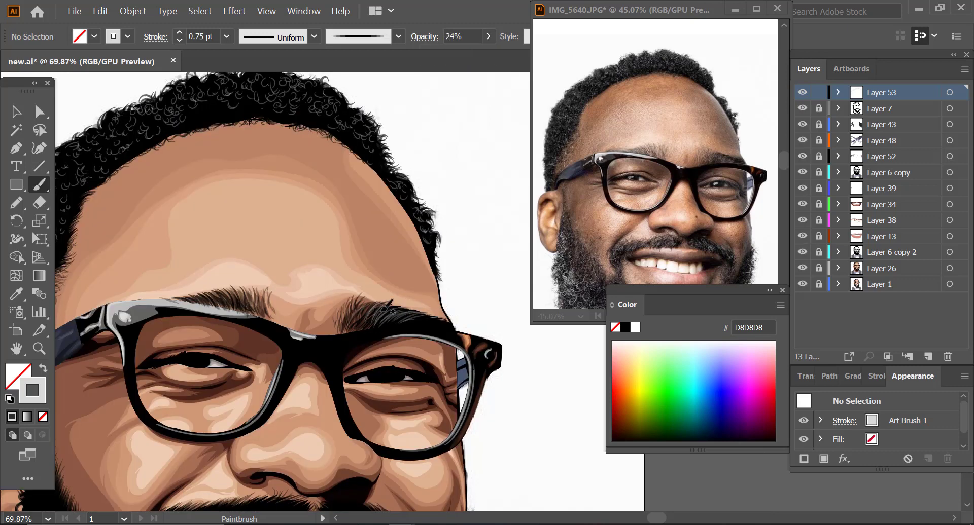
# Step: Move Layer 52 to the top and paint EDEDED curls over the hair on Layer 54 at 0.75 pt and 31% opacity
pyautogui.moveTo(882, 157); pyautogui.dragTo(882, 86)
pyautogui.scroll(-2, 353, 340)
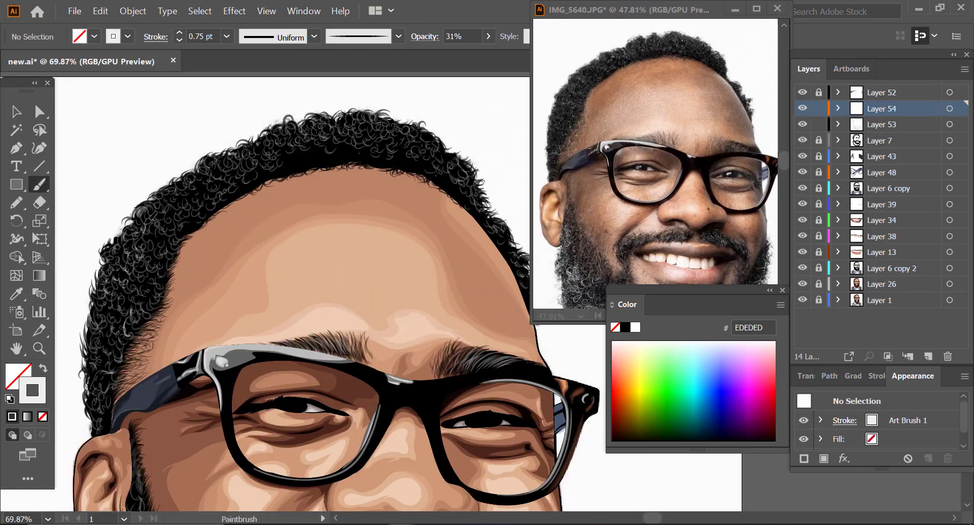
pyautogui.moveTo(185, 203); pyautogui.dragTo(142, 309)
pyautogui.scroll(-4, 656, 167)
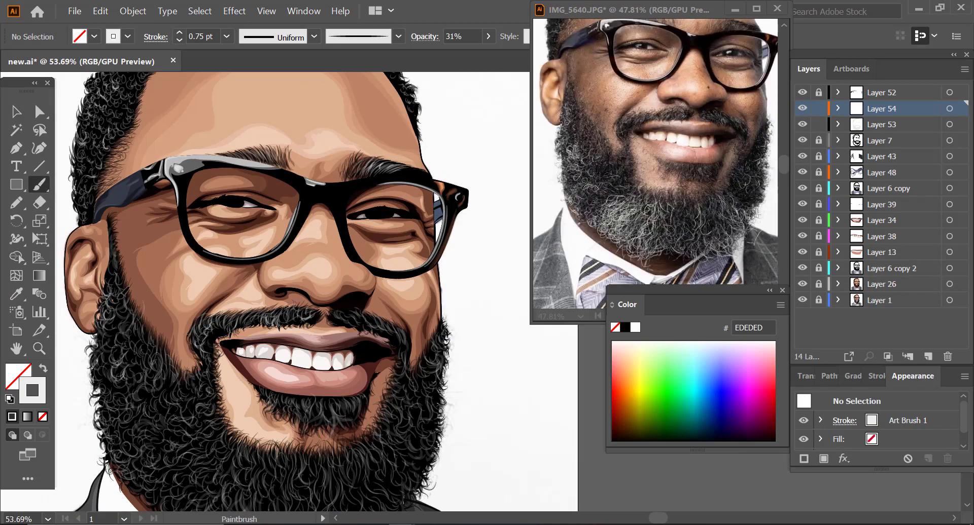
# Step: Paint EDEDED curly strands throughout the beard on Layer 54 with the art brush at 0.75 pt and 31% opacity
pyautogui.moveTo(136, 380); pyautogui.dragTo(153, 316)
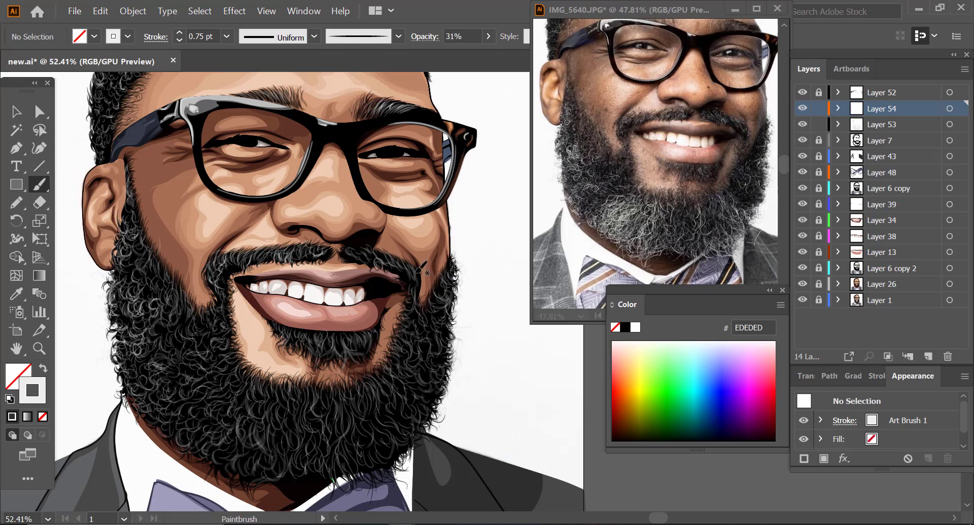
pyautogui.moveTo(211, 346); pyautogui.dragTo(212, 341)
pyautogui.moveTo(133, 374); pyautogui.dragTo(142, 358)
pyautogui.moveTo(189, 394)
pyautogui.mouseDown()
pyautogui.moveTo(206, 384)
pyautogui.moveTo(205, 398)
pyautogui.mouseUp()
pyautogui.moveTo(189, 430); pyautogui.dragTo(241, 391)
pyautogui.moveTo(255, 399); pyautogui.dragTo(266, 381)
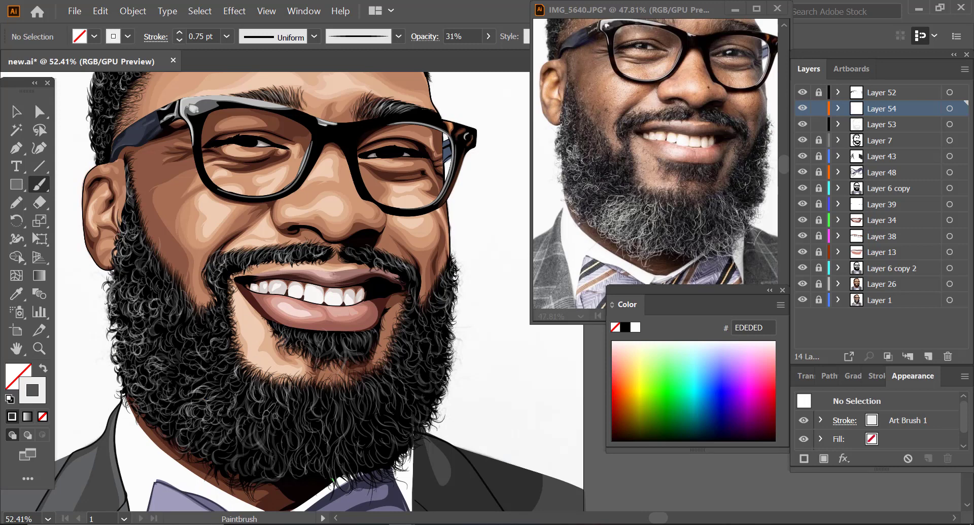
pyautogui.moveTo(257, 427); pyautogui.dragTo(268, 402)
pyautogui.moveTo(239, 430); pyautogui.dragTo(244, 410)
pyautogui.moveTo(195, 443); pyautogui.dragTo(216, 422)
pyautogui.moveTo(164, 433); pyautogui.dragTo(246, 370)
pyautogui.moveTo(237, 469)
pyautogui.mouseDown()
pyautogui.moveTo(256, 442)
pyautogui.moveTo(284, 434)
pyautogui.mouseUp()
pyautogui.moveTo(274, 450); pyautogui.dragTo(307, 380)
pyautogui.moveTo(291, 449); pyautogui.dragTo(303, 415)
pyautogui.moveTo(269, 468); pyautogui.dragTo(284, 439)
pyautogui.moveTo(277, 437); pyautogui.dragTo(294, 405)
pyautogui.moveTo(345, 436); pyautogui.dragTo(362, 399)
pyautogui.moveTo(375, 399); pyautogui.dragTo(403, 377)
pyautogui.moveTo(389, 449); pyautogui.dragTo(398, 420)
pyautogui.moveTo(352, 478); pyautogui.dragTo(387, 420)
pyautogui.moveTo(361, 488); pyautogui.dragTo(385, 452)
pyautogui.moveTo(313, 459)
pyautogui.mouseDown()
pyautogui.moveTo(330, 432)
pyautogui.moveTo(351, 432)
pyautogui.mouseUp()
pyautogui.moveTo(354, 445); pyautogui.dragTo(390, 387)
pyautogui.moveTo(378, 454); pyautogui.dragTo(386, 429)
pyautogui.moveTo(397, 402)
pyautogui.mouseDown()
pyautogui.moveTo(408, 366)
pyautogui.moveTo(435, 338)
pyautogui.mouseUp()
pyautogui.moveTo(325, 411); pyautogui.dragTo(327, 378)
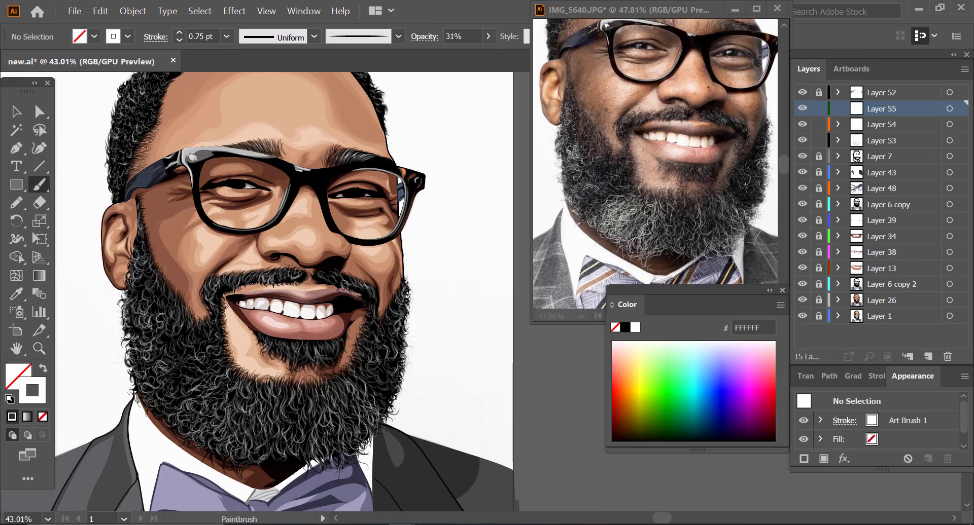
# Step: On Layer 55, paint white FFFFFF highlight curls over the beard at 0.75 pt and 31% opacity
pyautogui.moveTo(212, 386); pyautogui.dragTo(195, 420)
pyautogui.moveTo(160, 296); pyautogui.dragTo(127, 330)
pyautogui.moveTo(142, 253); pyautogui.dragTo(139, 275)
pyautogui.moveTo(136, 352); pyautogui.dragTo(129, 364)
pyautogui.moveTo(162, 350); pyautogui.dragTo(147, 375)
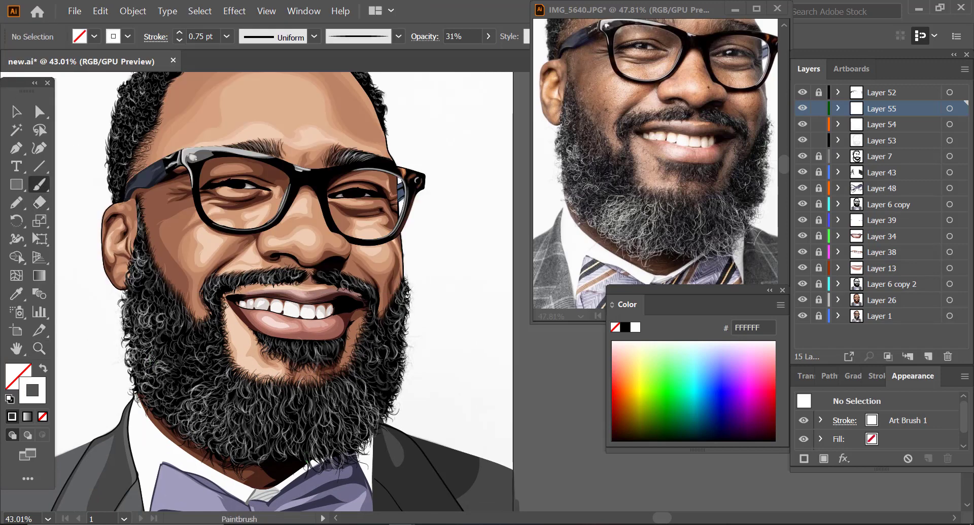
pyautogui.moveTo(200, 335); pyautogui.dragTo(189, 346)
pyautogui.moveTo(219, 393)
pyautogui.mouseDown()
pyautogui.moveTo(200, 410)
pyautogui.moveTo(204, 437)
pyautogui.mouseUp()
pyautogui.moveTo(207, 405)
pyautogui.mouseDown()
pyautogui.moveTo(181, 431)
pyautogui.moveTo(159, 420)
pyautogui.mouseUp()
pyautogui.moveTo(256, 396)
pyautogui.mouseDown()
pyautogui.moveTo(235, 429)
pyautogui.moveTo(244, 407)
pyautogui.mouseUp()
pyautogui.moveTo(245, 384); pyautogui.dragTo(231, 407)
pyautogui.moveTo(257, 391); pyautogui.dragTo(244, 447)
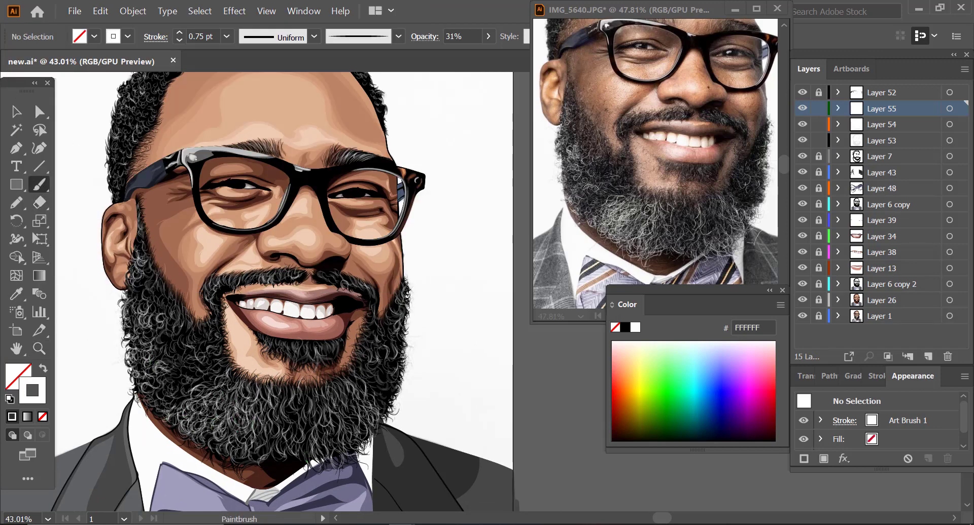
# Step: On Layer 56, add white reflections to the eye with a 1 pt calligraphic brush at 36% opacity
pyautogui.click(16, 112)
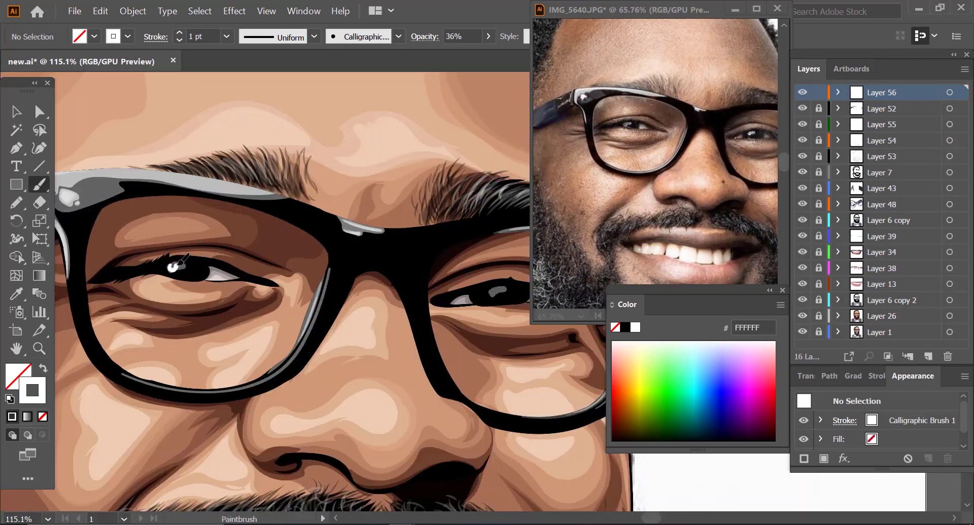
pyautogui.keyDown('alt'); pyautogui.click(163, 295); pyautogui.keyUp('alt')
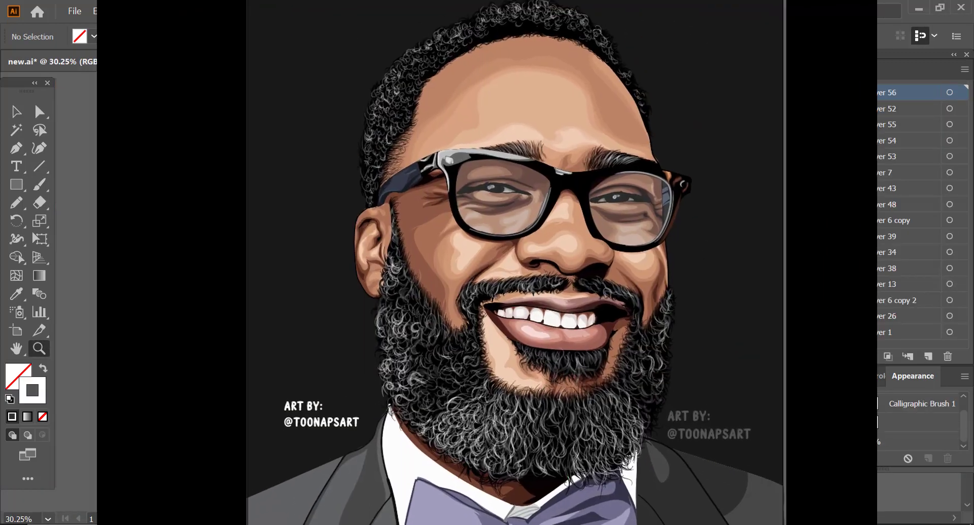